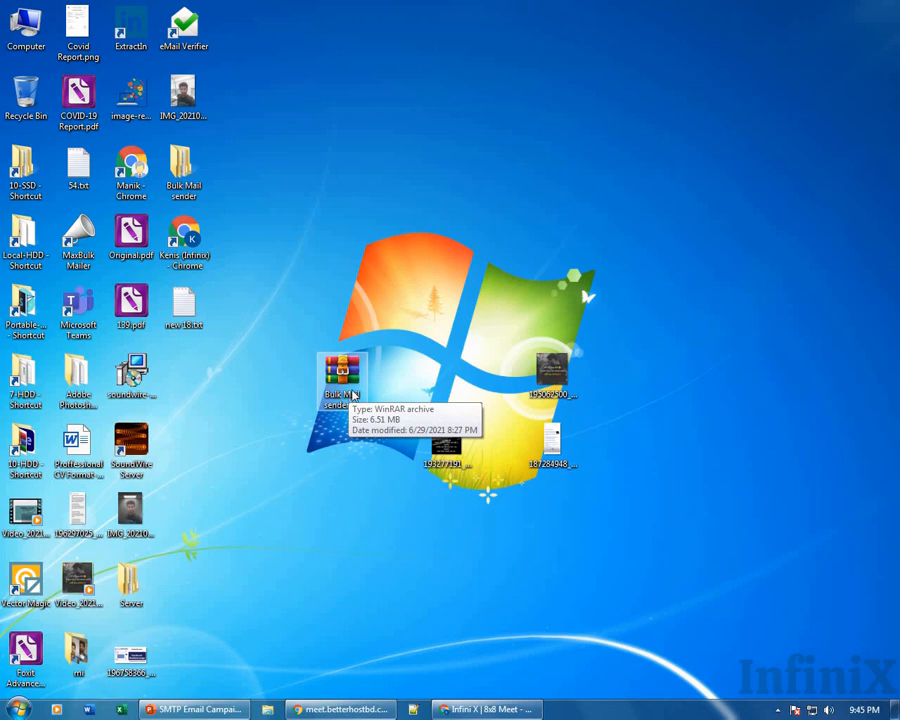
Restore Chrome, add a blank New Tab beside the Infini X meeting, and leave it showing.
click(484, 709)
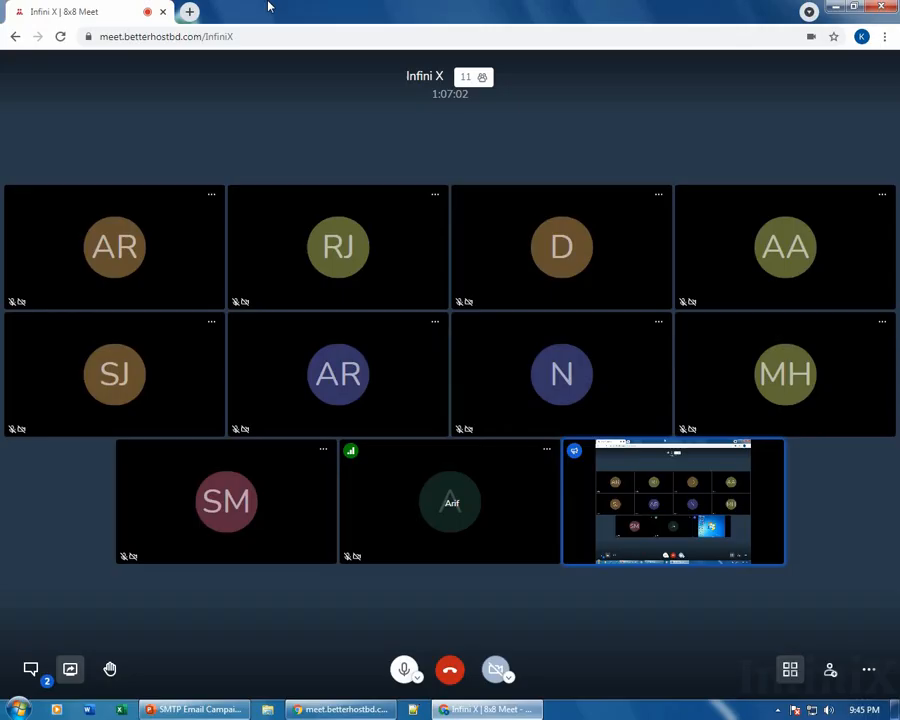
click(189, 11)
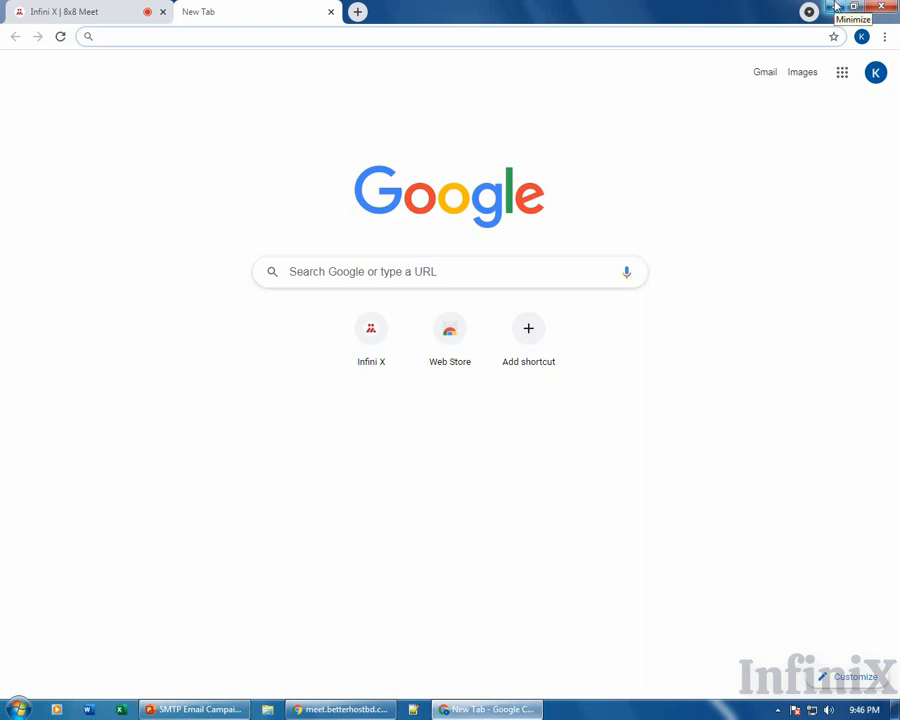
click(836, 6)
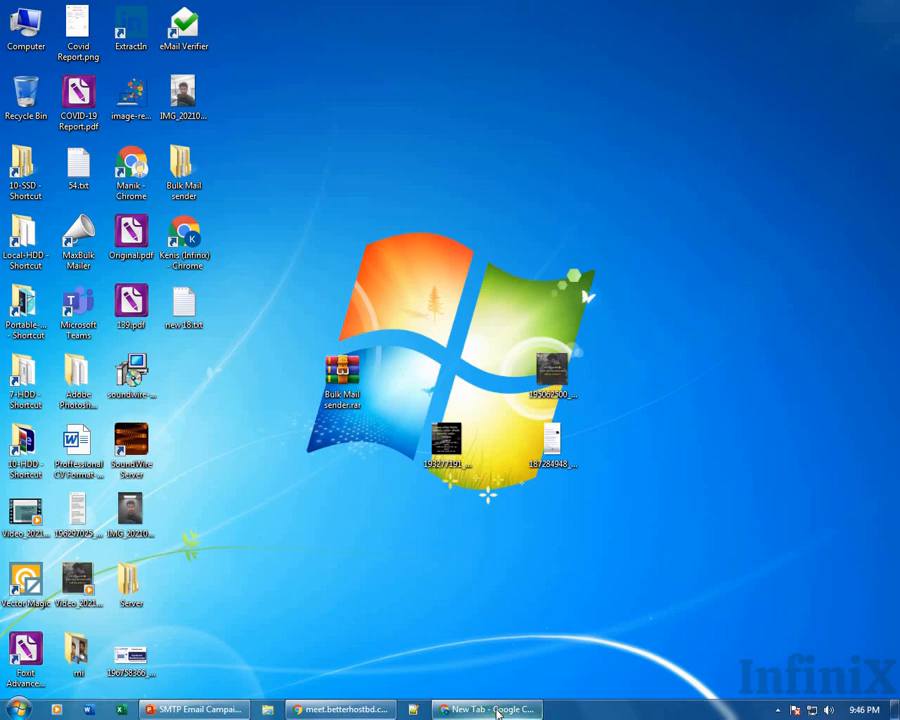
click(497, 712)
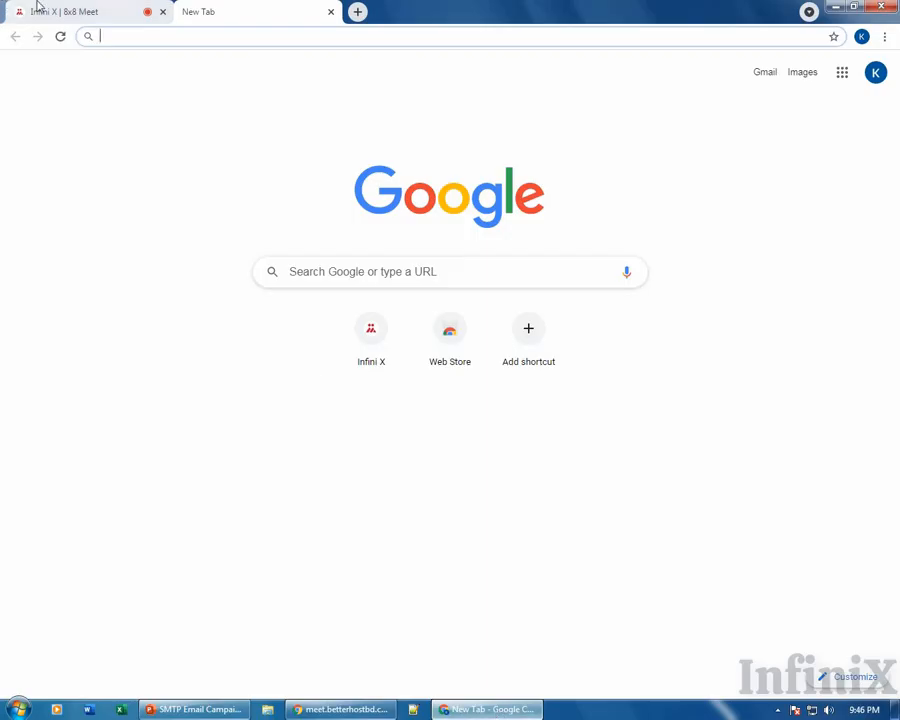
click(37, 9)
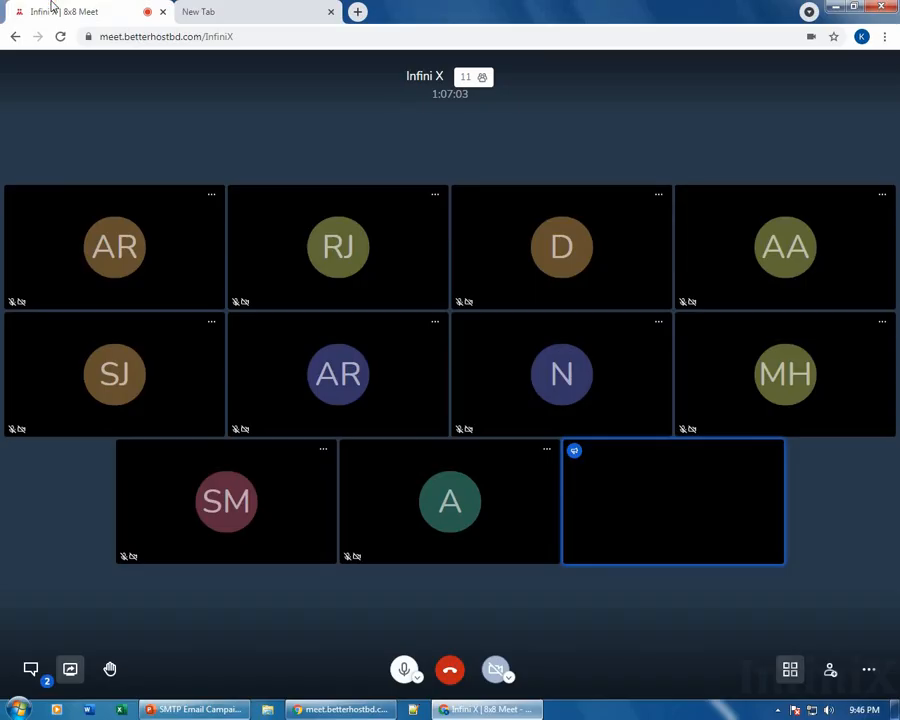
click(303, 8)
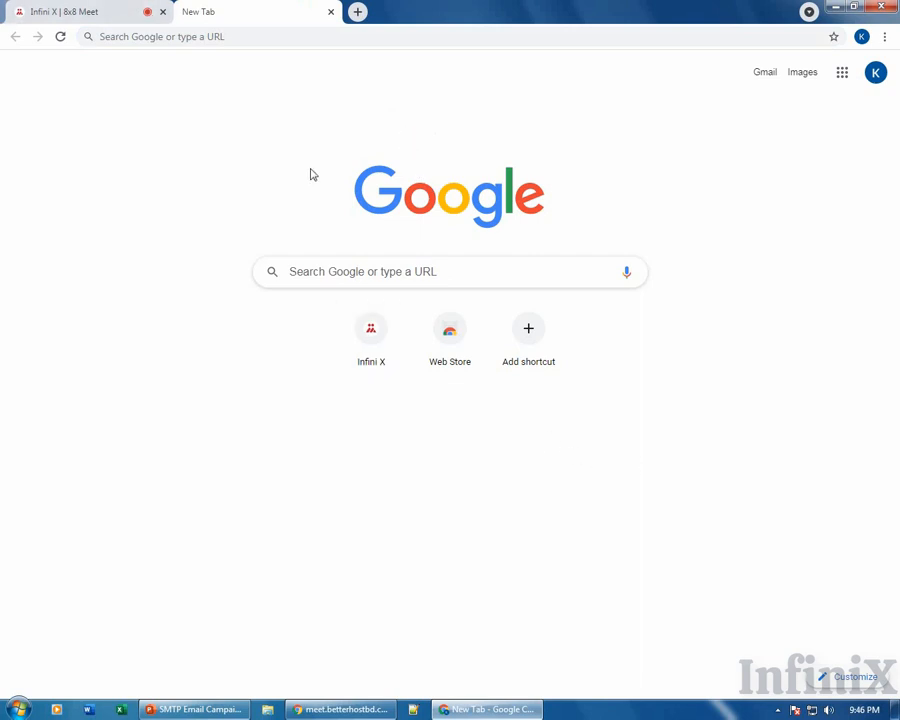
click(62, 11)
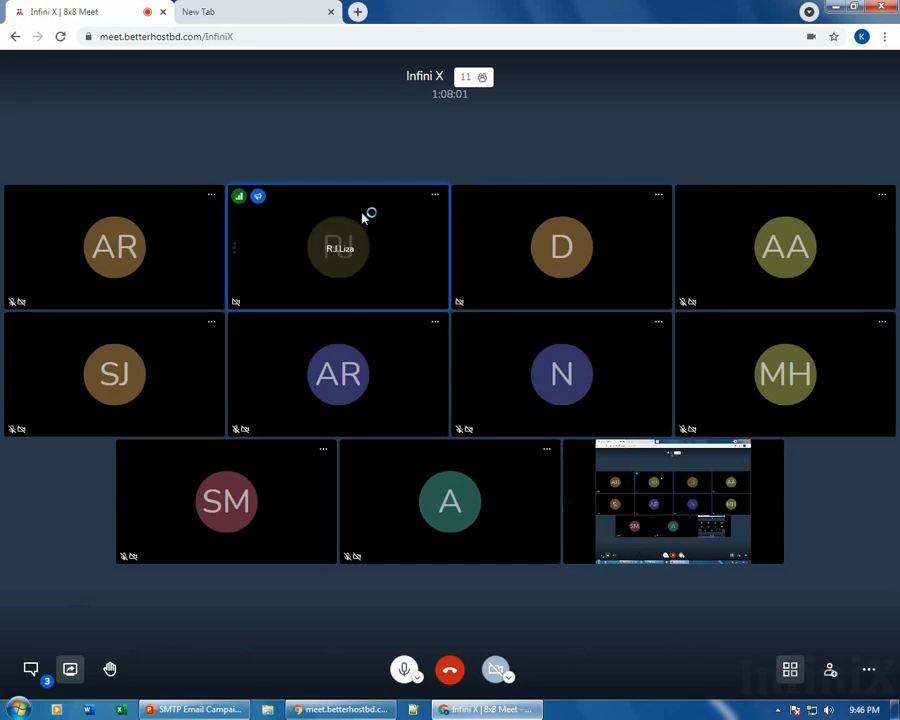
click(258, 11)
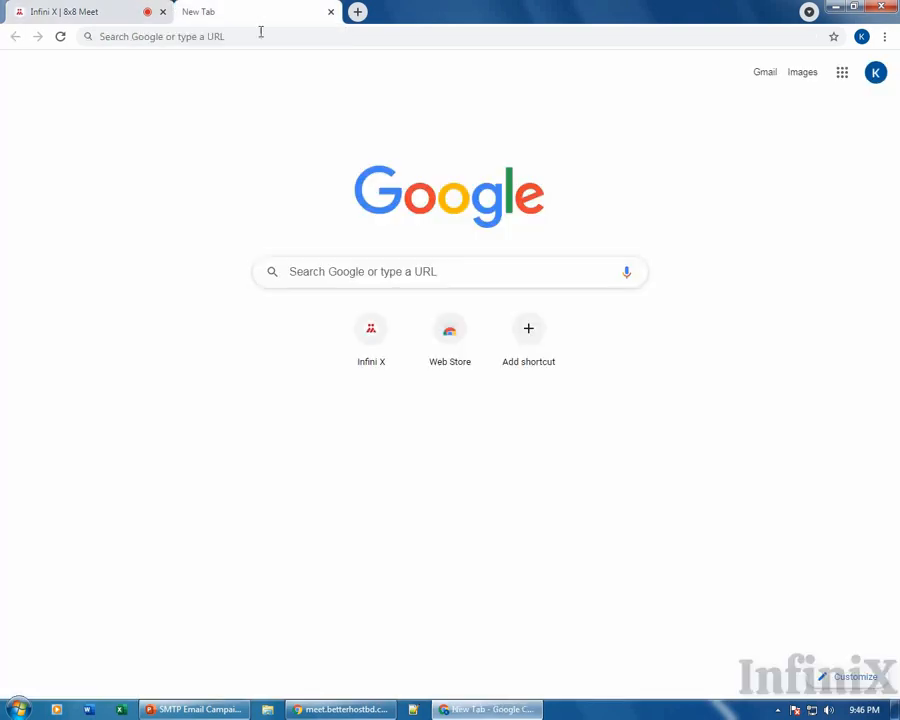
click(110, 10)
click(278, 8)
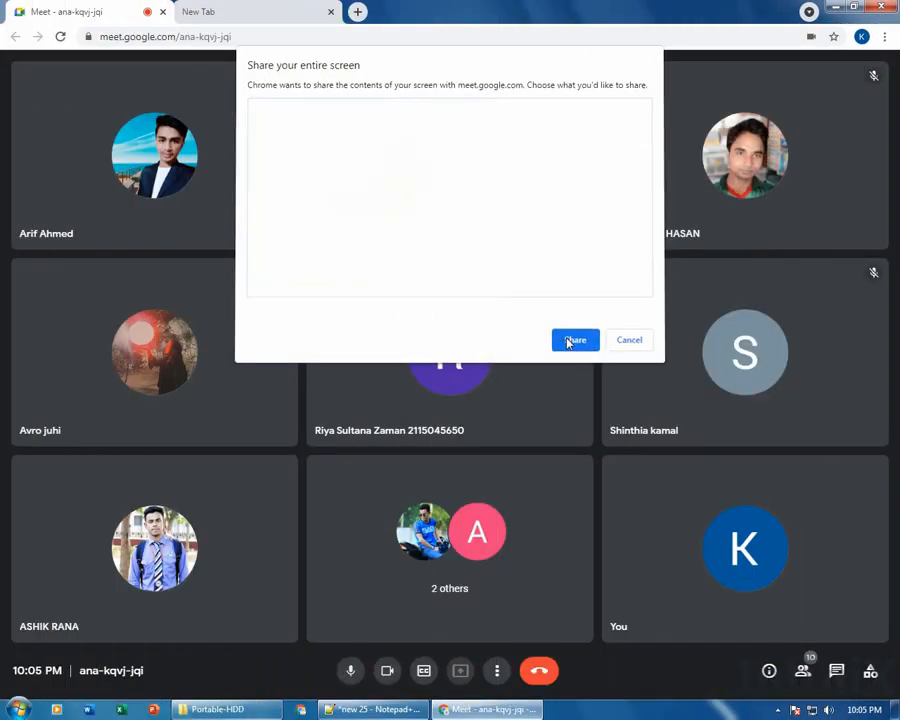
Share the entire screen, hide the sharing bar, minimize Notepad++, and return to the Meet call.
click(253, 6)
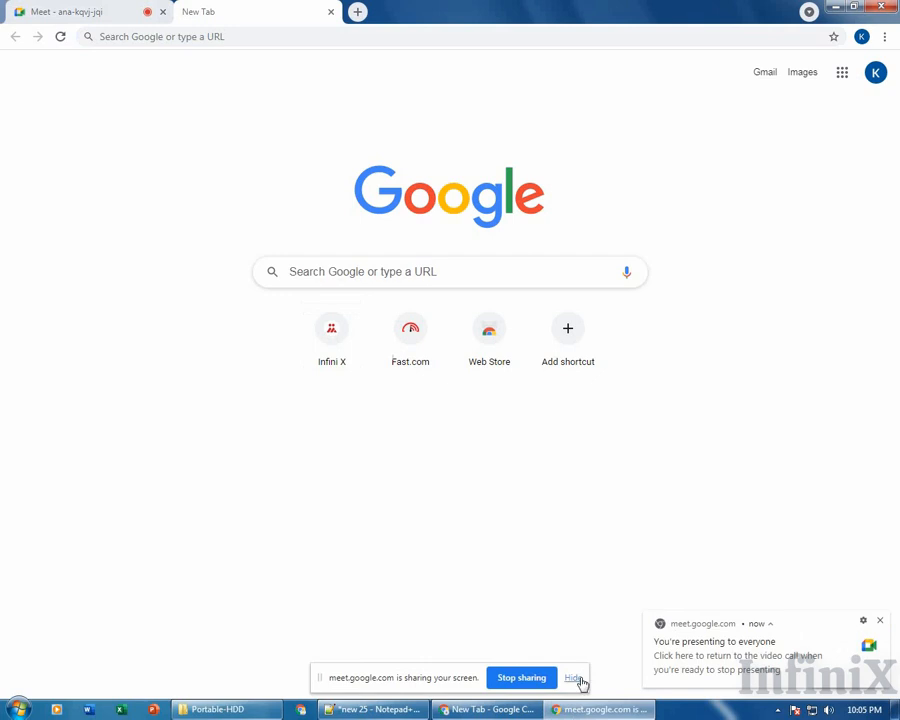
click(574, 678)
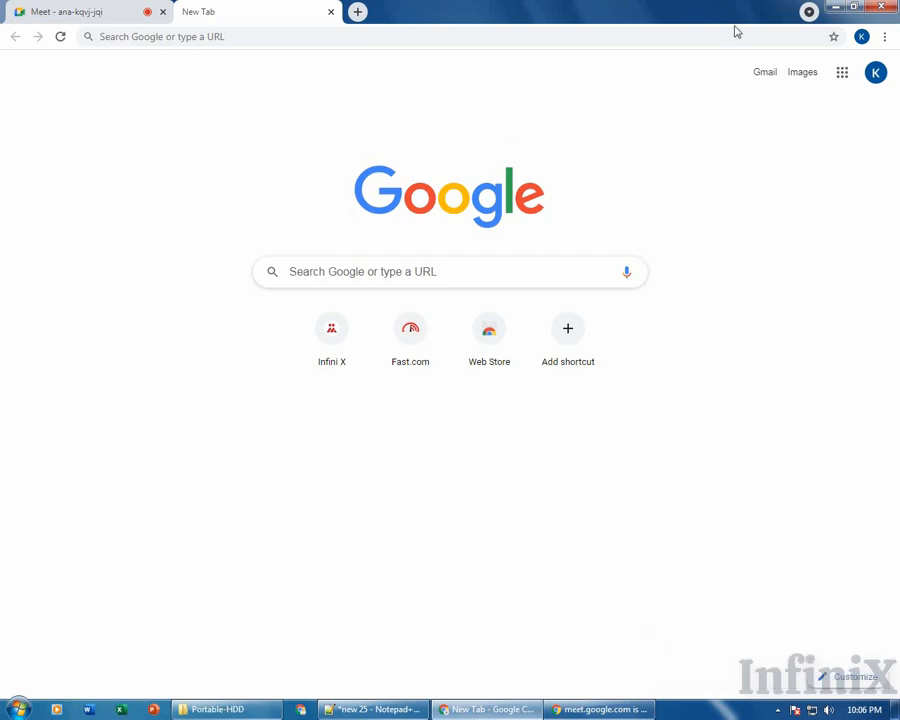
click(838, 8)
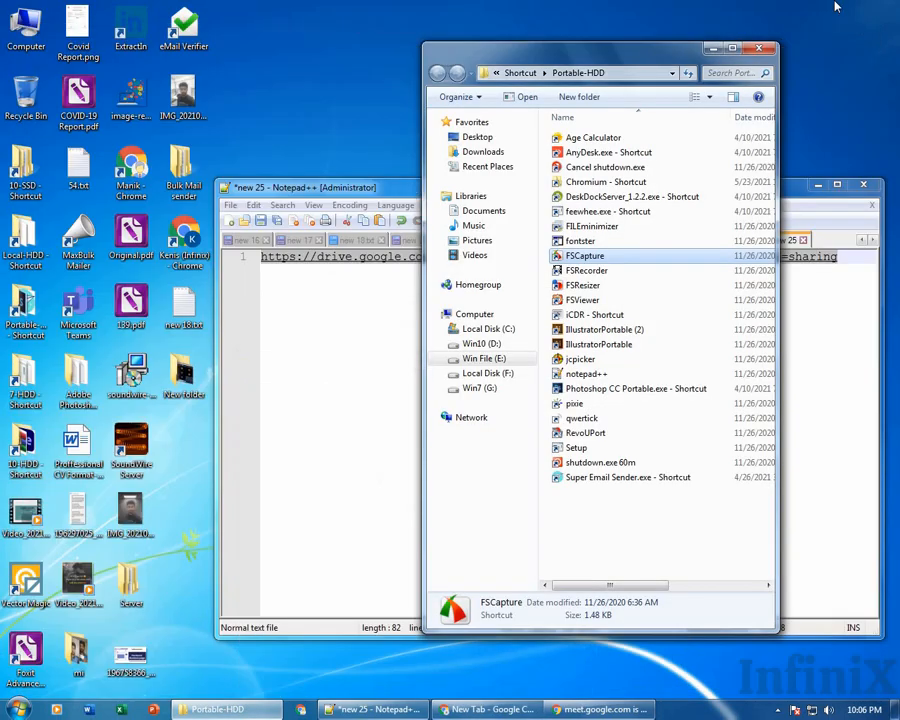
click(824, 186)
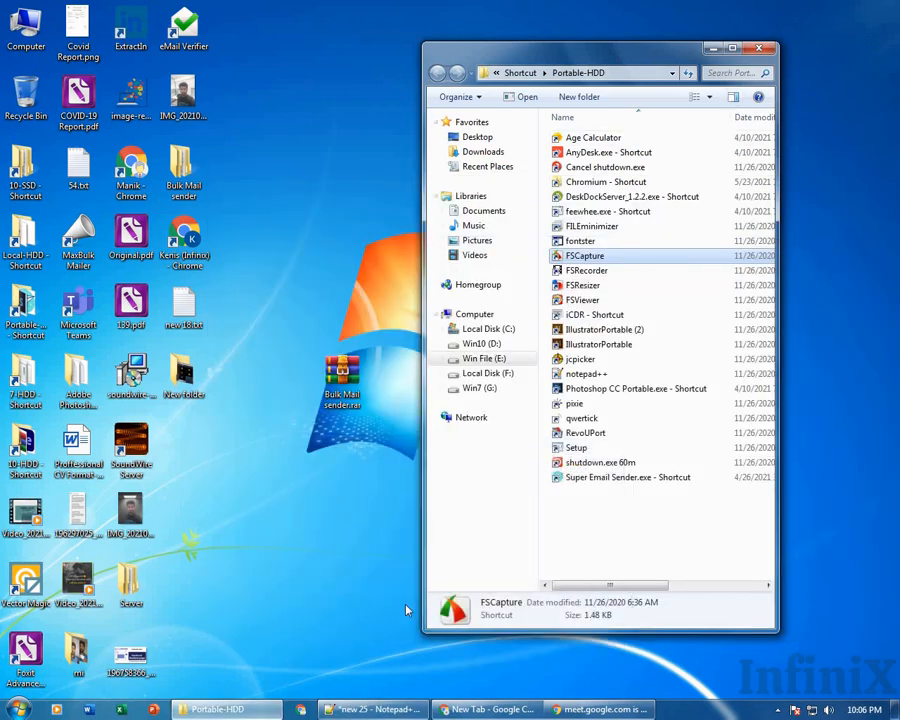
click(489, 709)
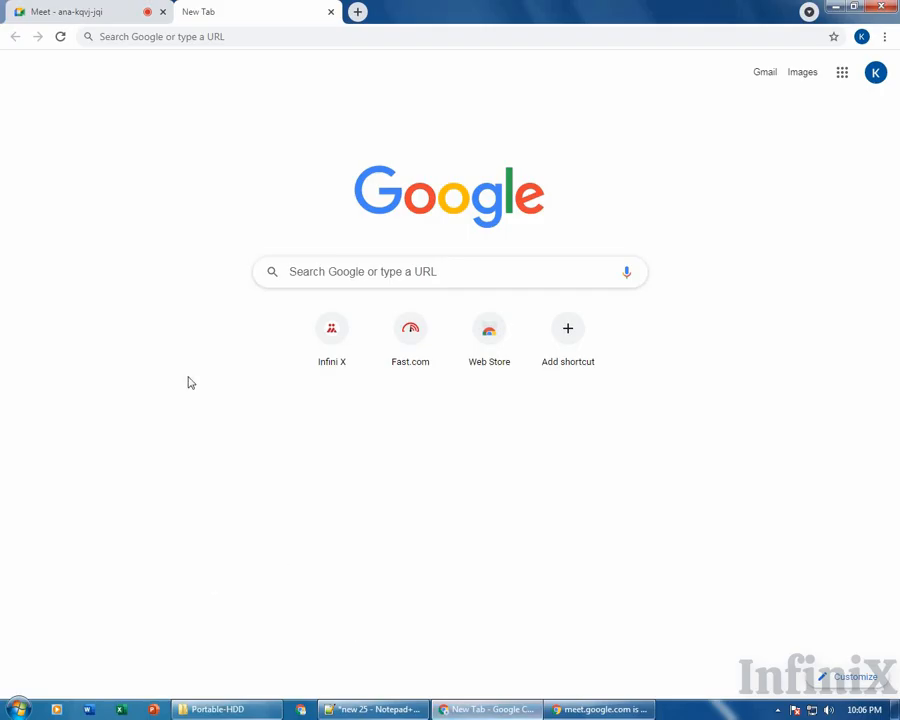
click(165, 5)
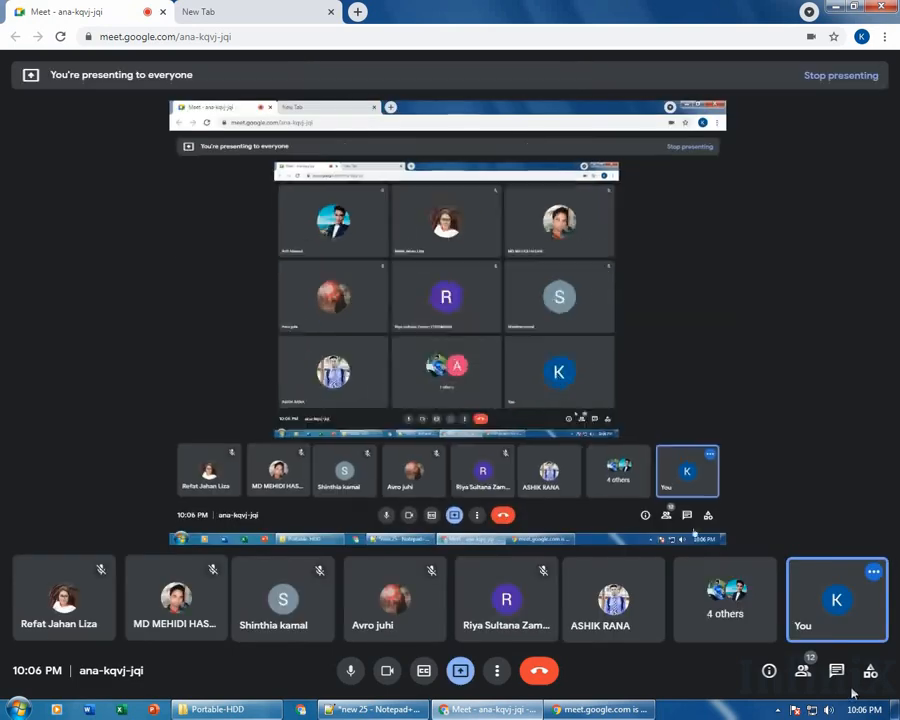
Paste the Google Drive share link into the in-call chat and send it to everyone.
click(836, 674)
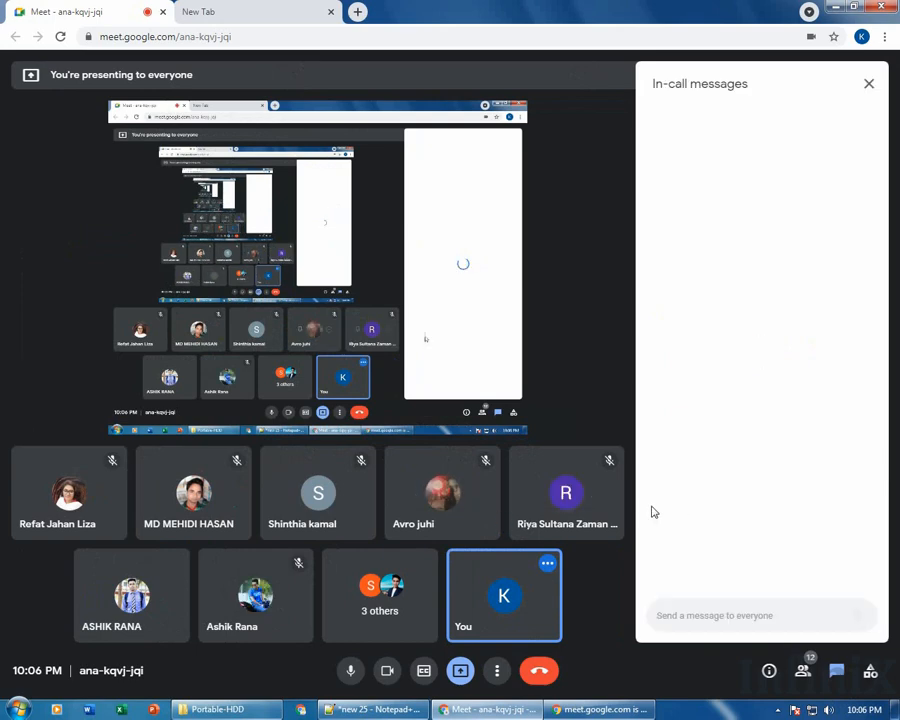
click(536, 492)
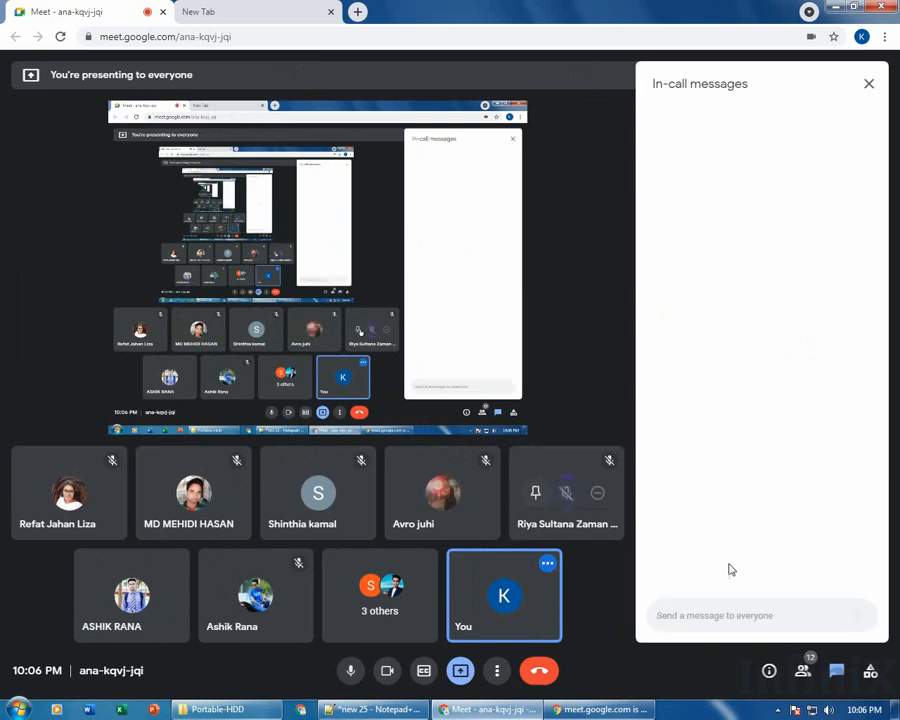
click(757, 615)
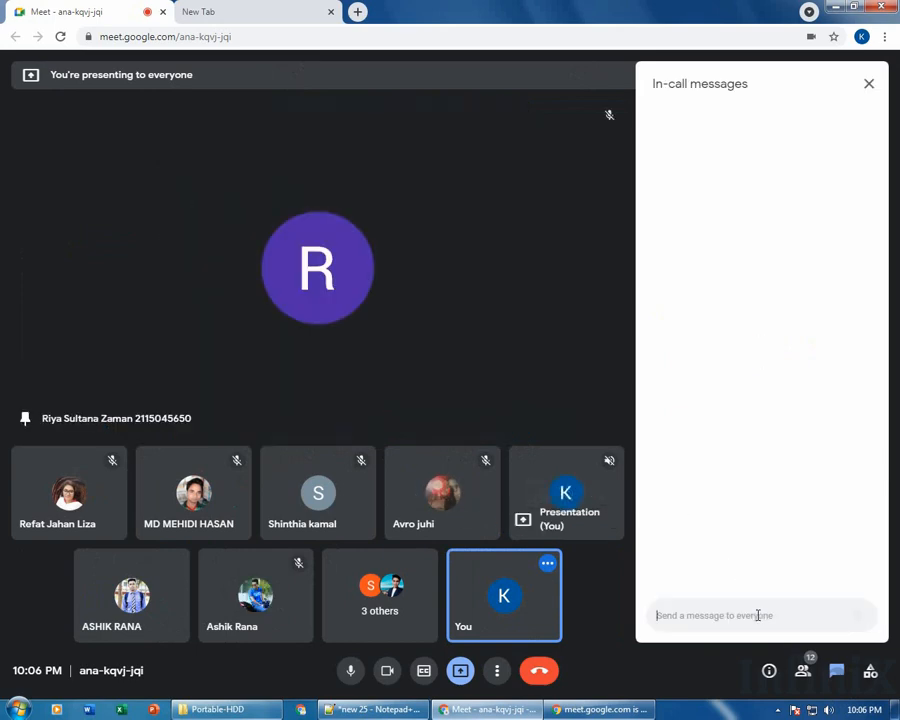
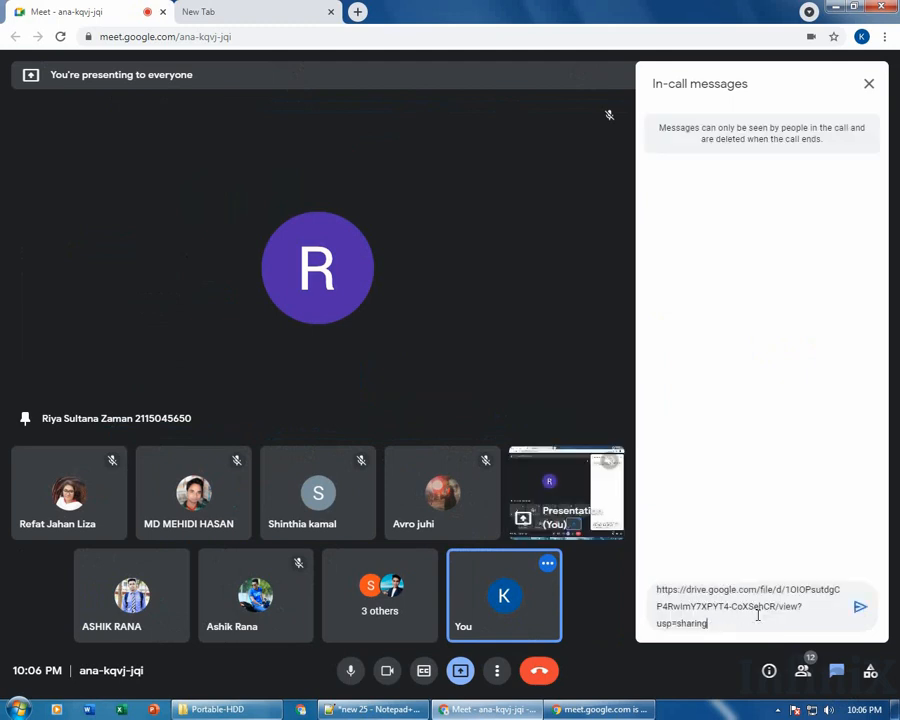
key(Return)
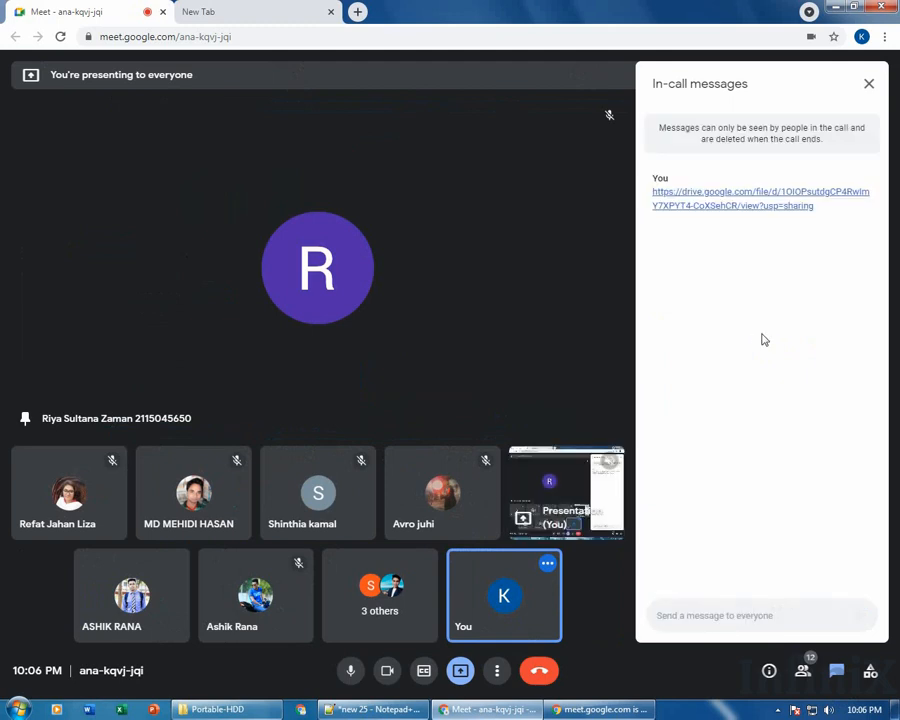
Switch back to the blank new tab and minimize the browser to the desktop.
click(224, 9)
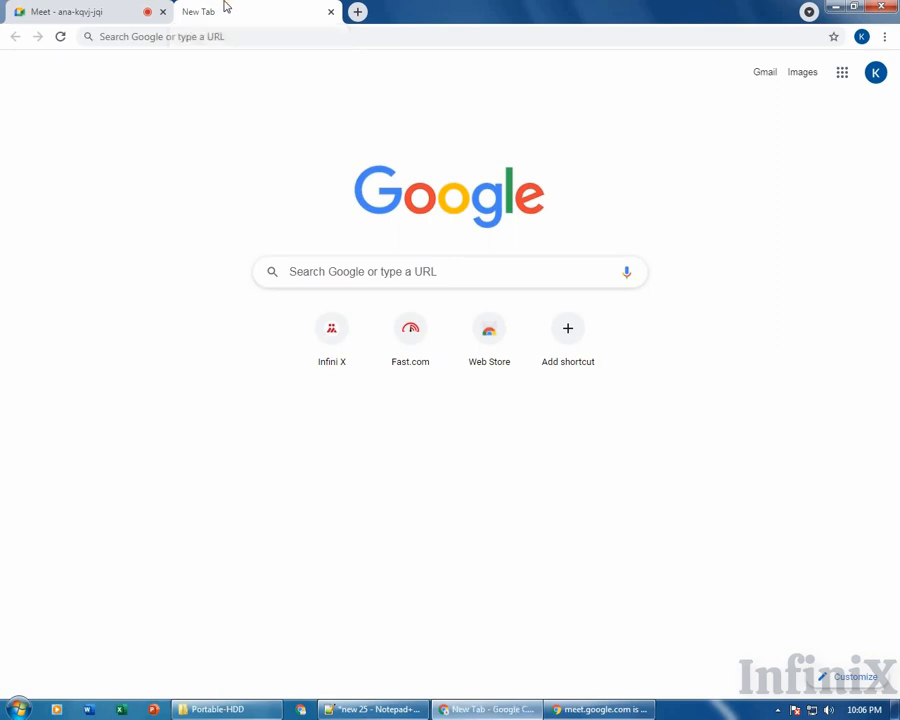
click(96, 10)
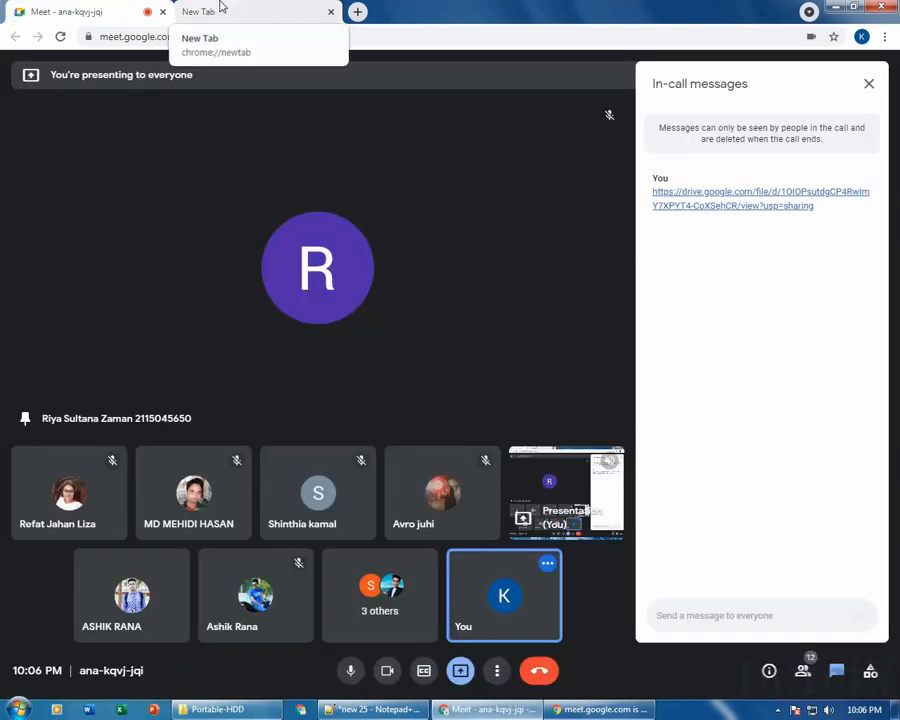
click(222, 8)
click(837, 8)
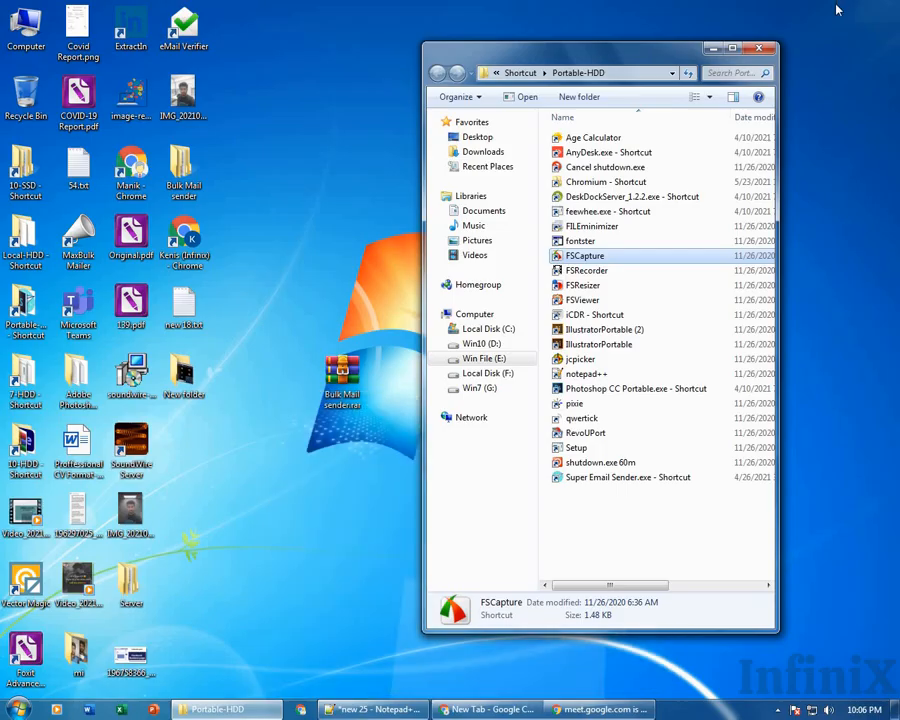
Close the Portable-HDD window and delete the three loose desktop files to the Recycle Bin.
click(760, 45)
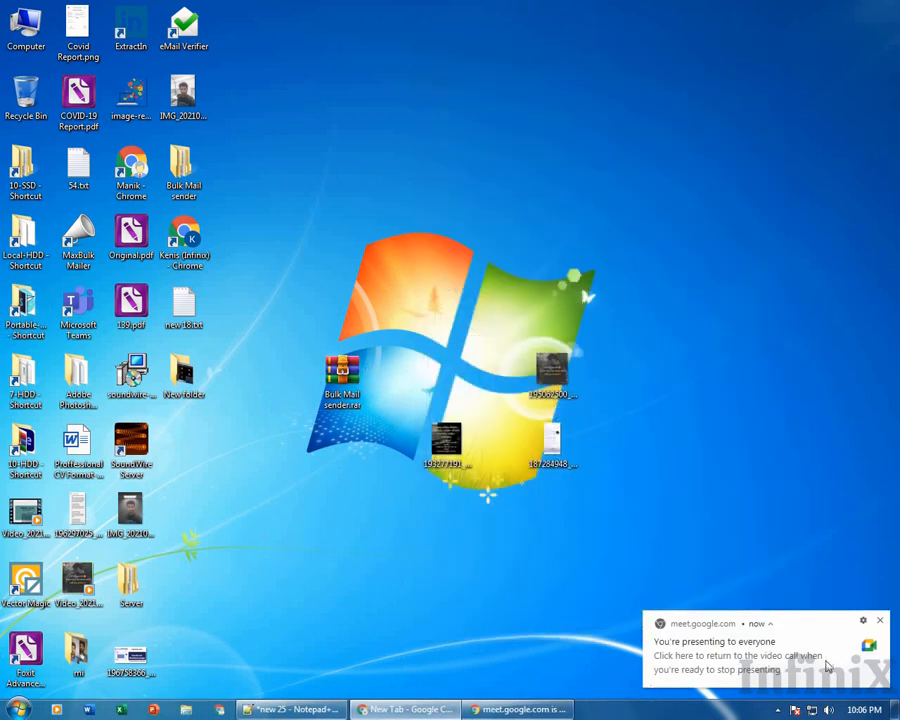
drag(518, 291, 621, 569)
drag(398, 333, 759, 521)
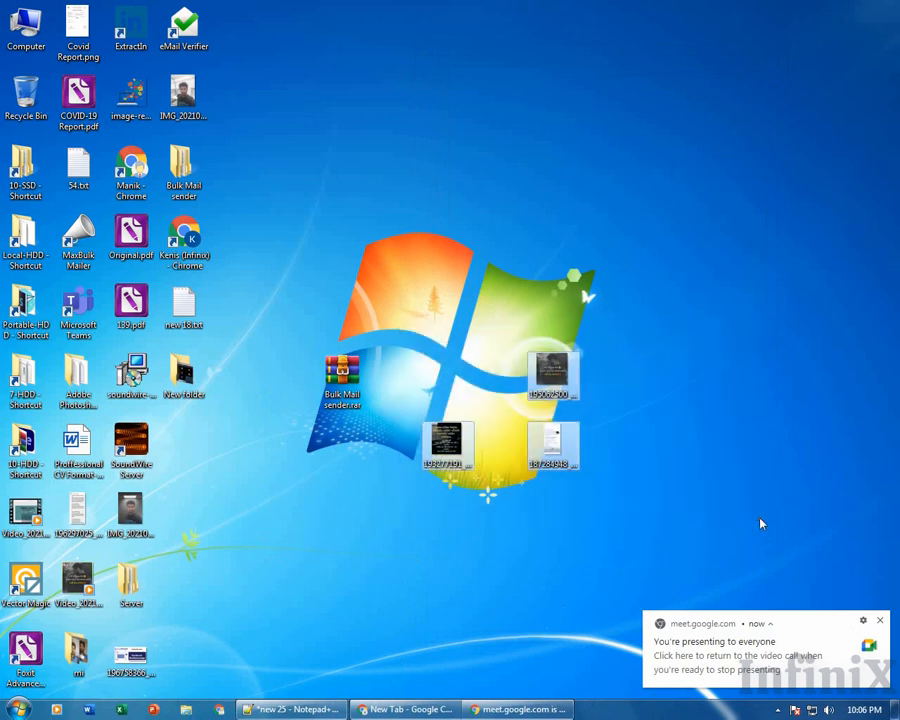
key(Delete)
key(Return)
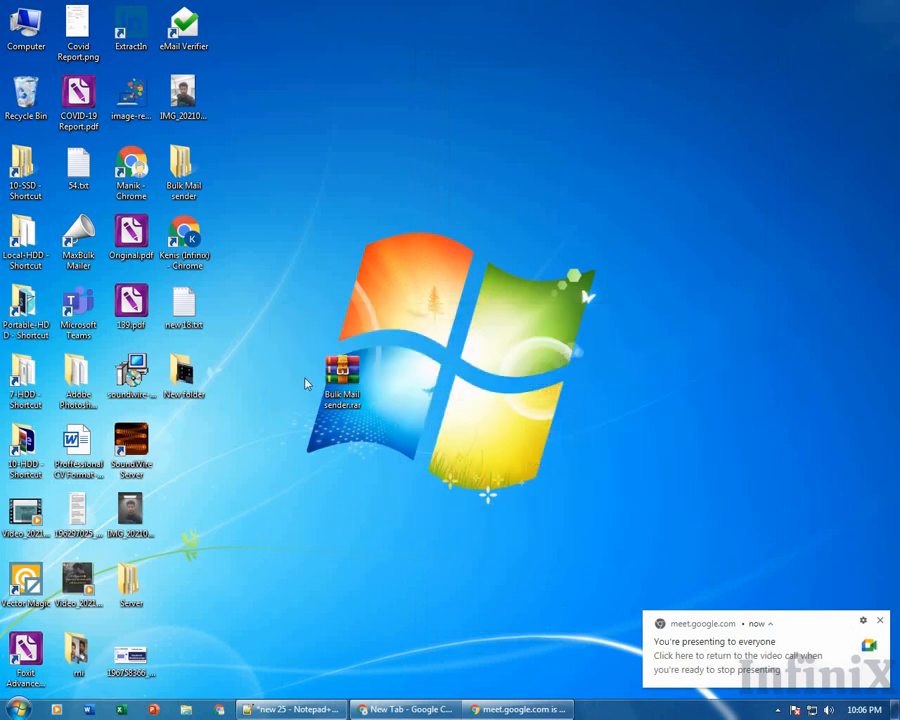
Extract Bulk Mail sender.rar into a new Bulk Mail sender folder and open it.
right_click(348, 372)
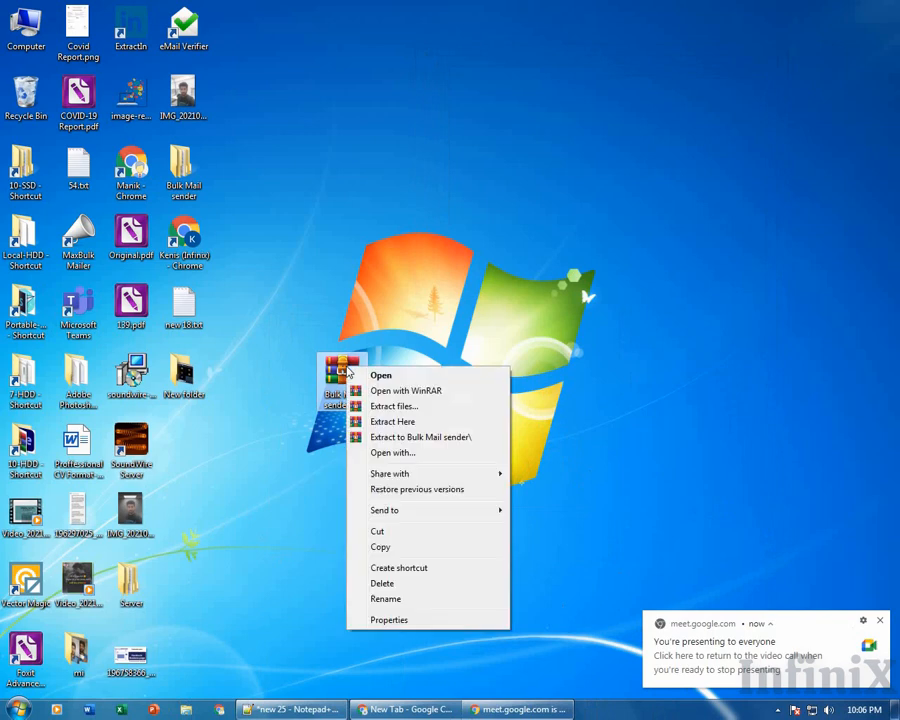
click(450, 438)
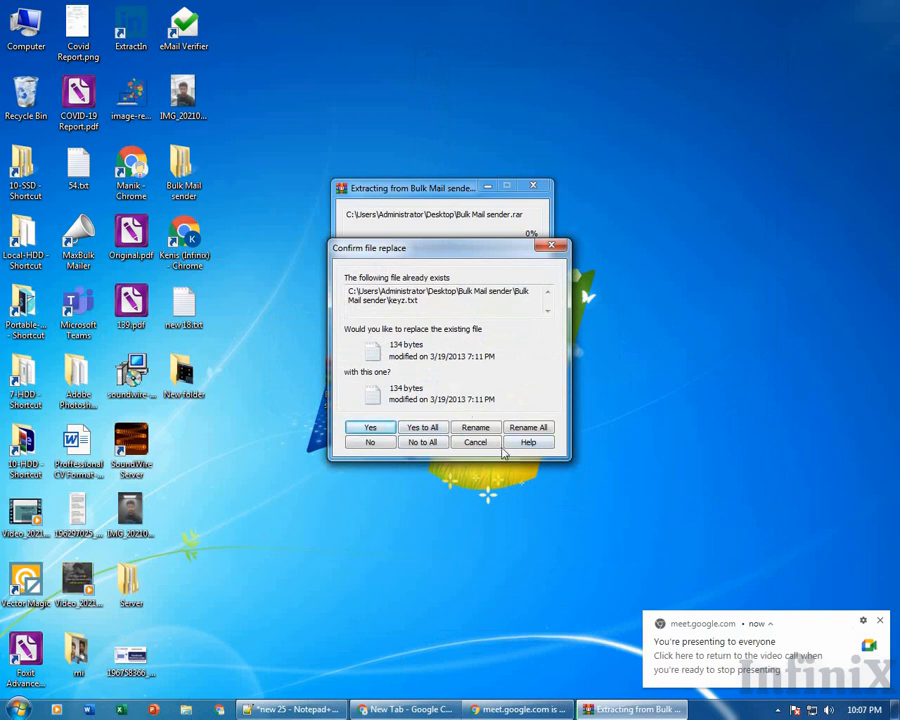
click(491, 444)
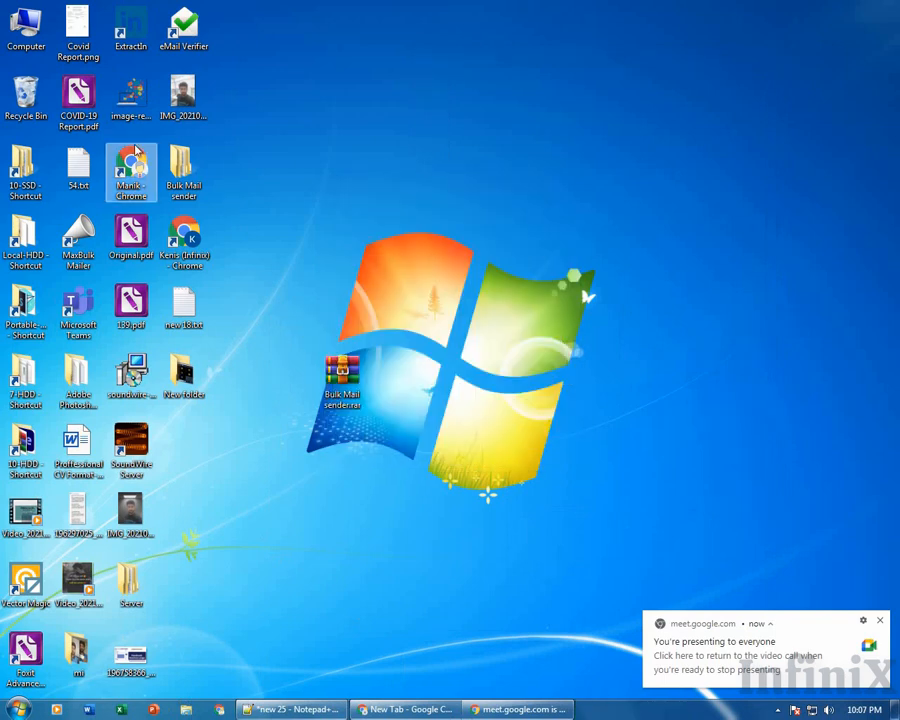
click(193, 187)
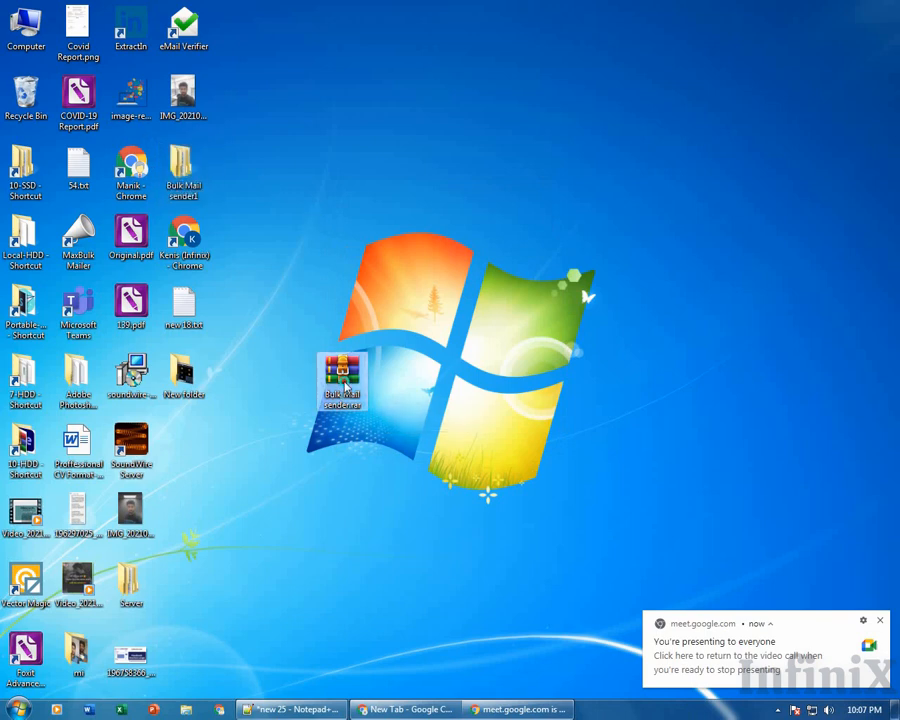
right_click(343, 380)
click(446, 453)
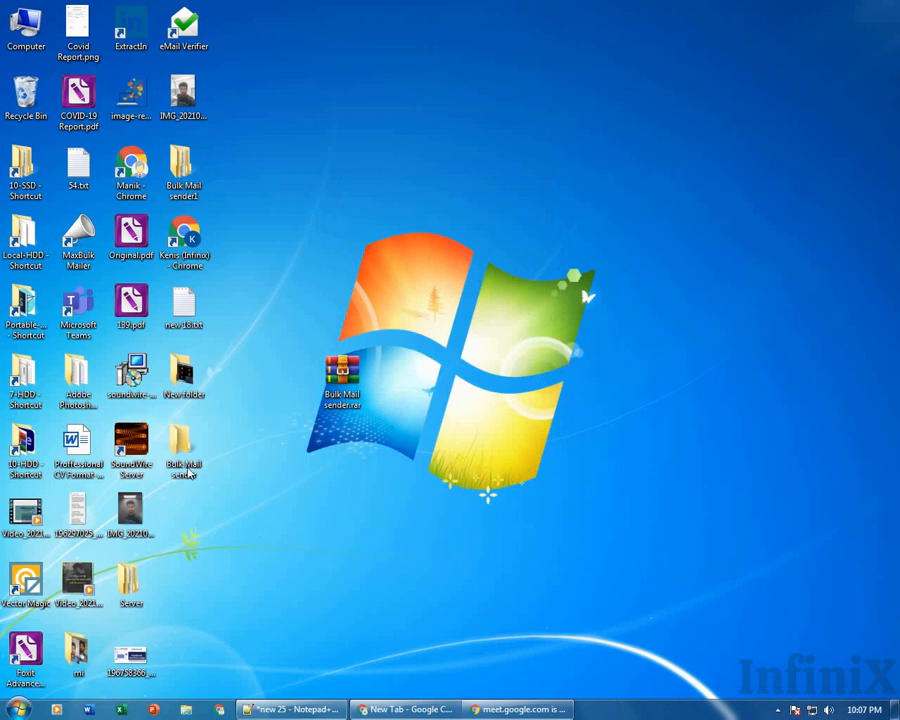
drag(183, 455, 665, 190)
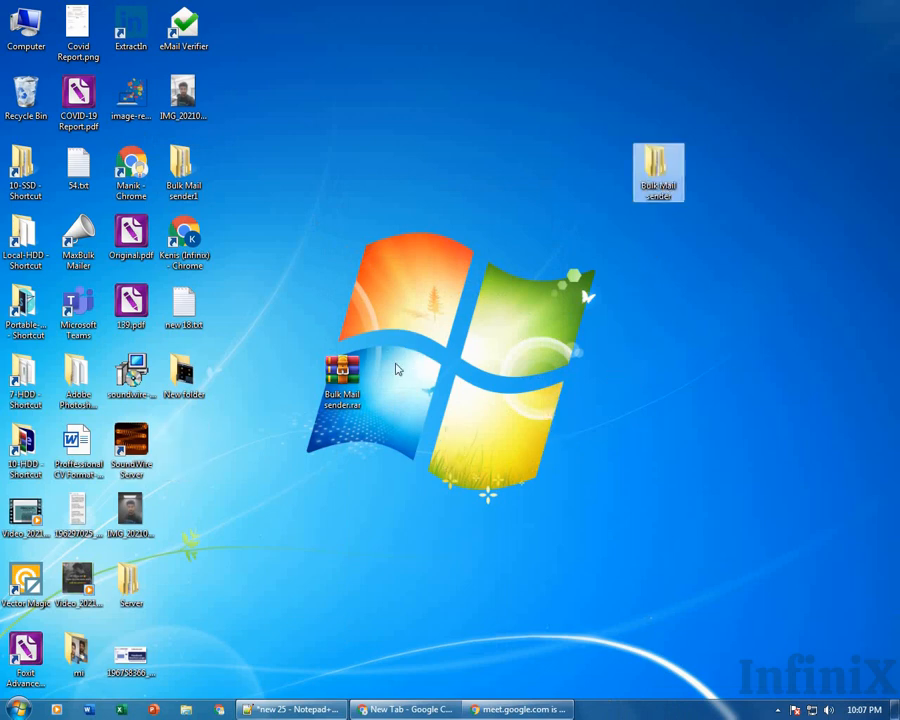
double_click(656, 168)
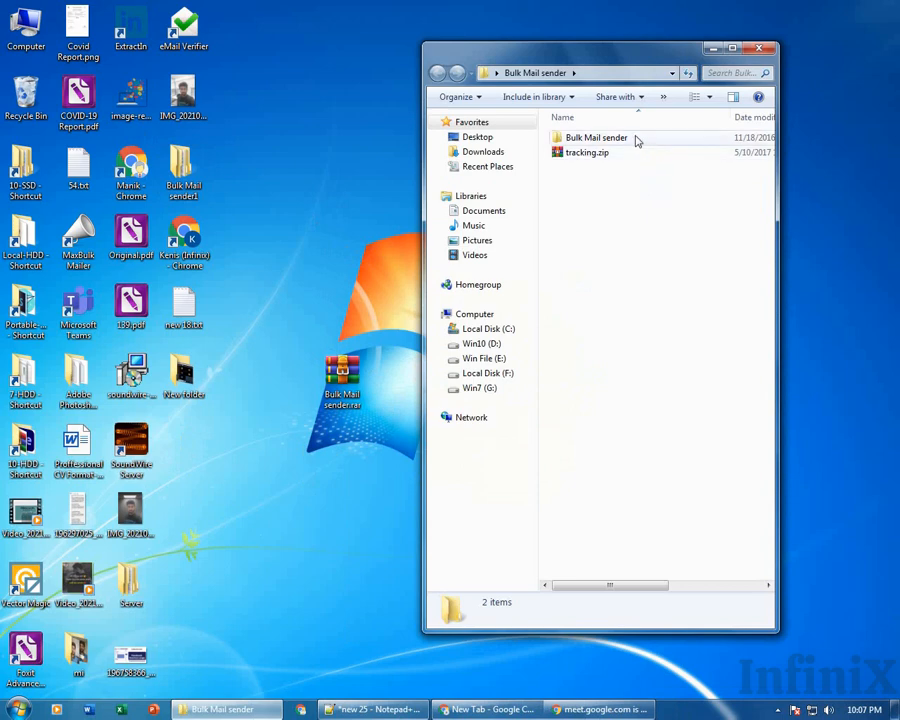
Open the inner subfolder, run MaxBulkMailer_setup.exe, and quit setup at Select Destination Location.
double_click(603, 140)
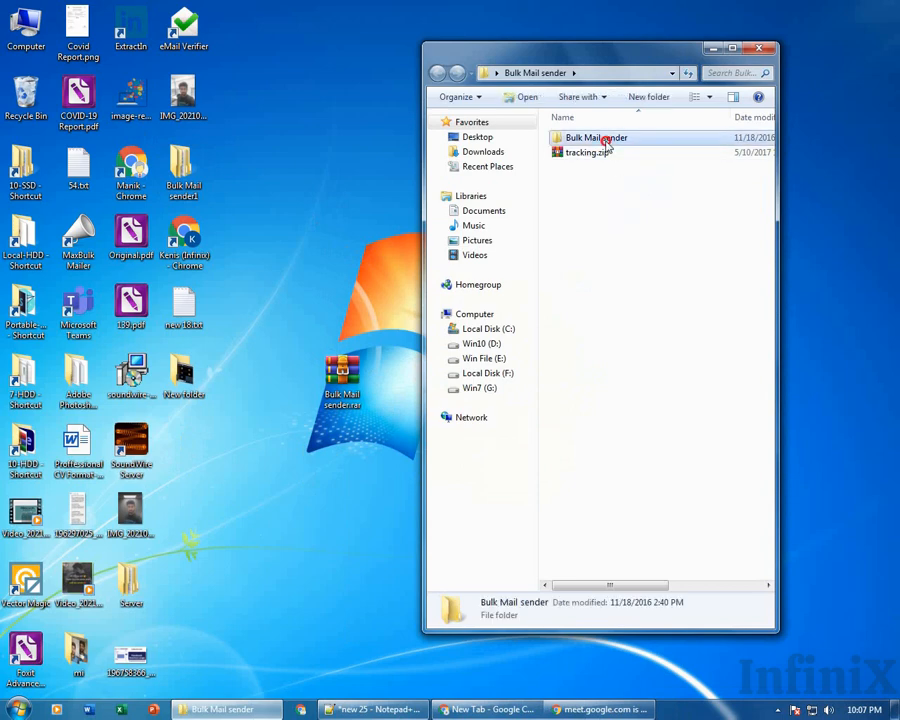
drag(660, 246, 571, 153)
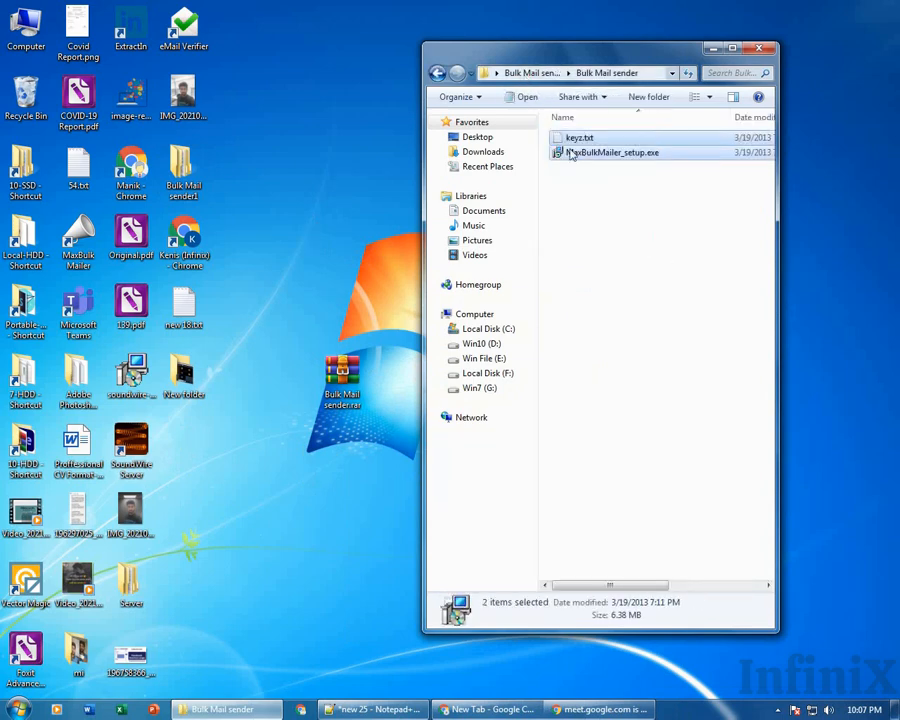
click(650, 251)
click(609, 155)
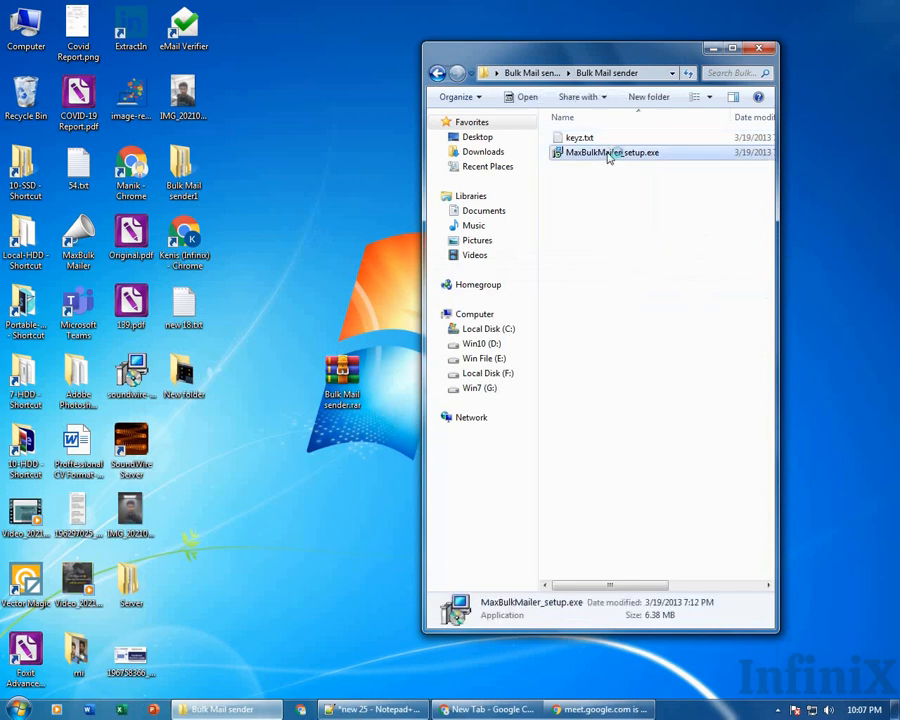
double_click(609, 155)
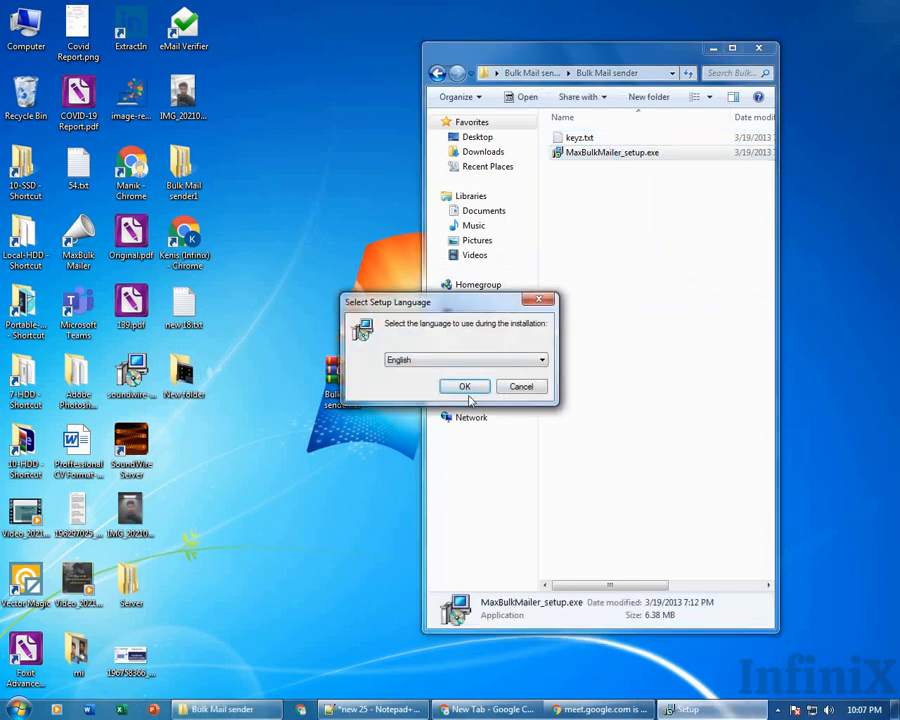
click(465, 389)
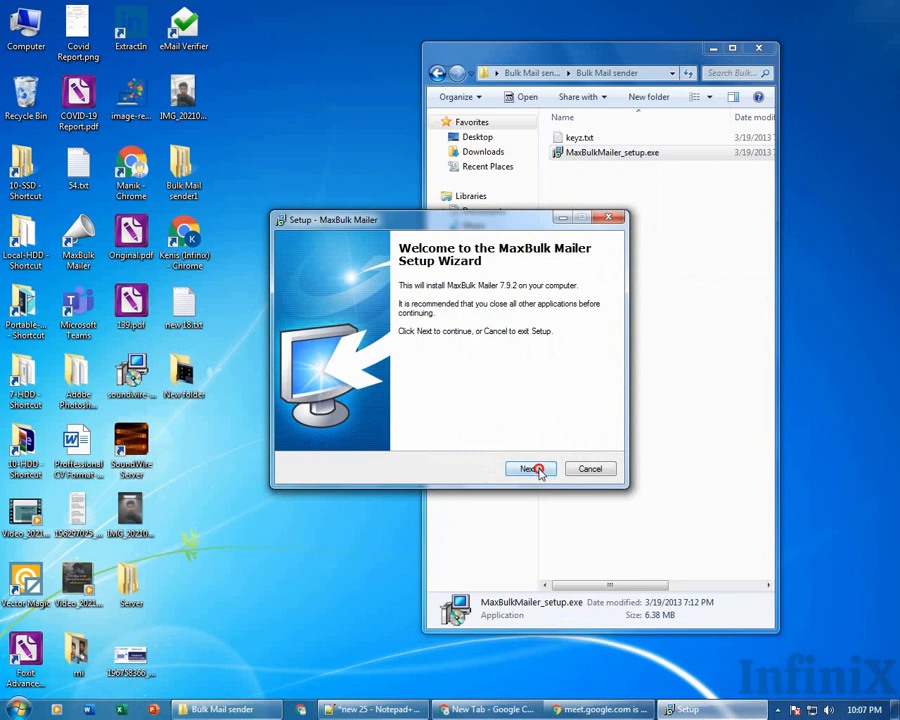
click(537, 470)
click(347, 426)
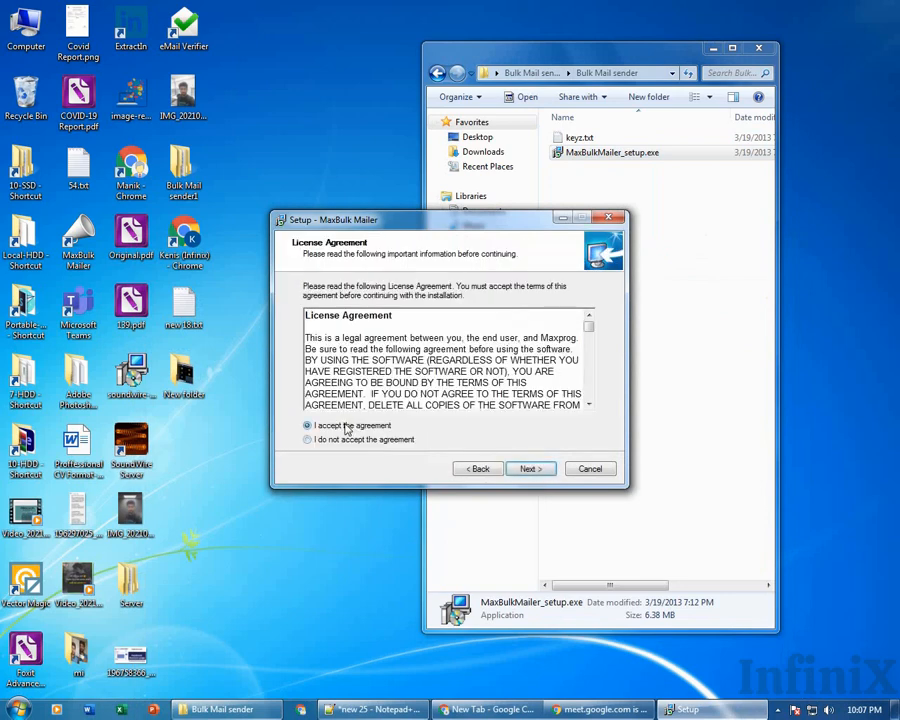
click(533, 468)
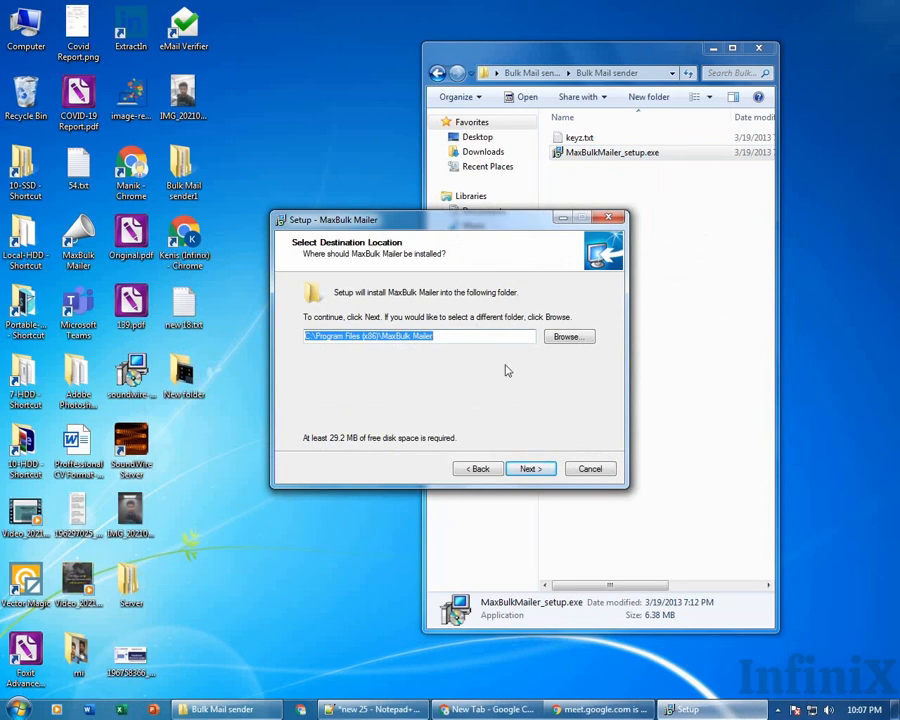
click(604, 472)
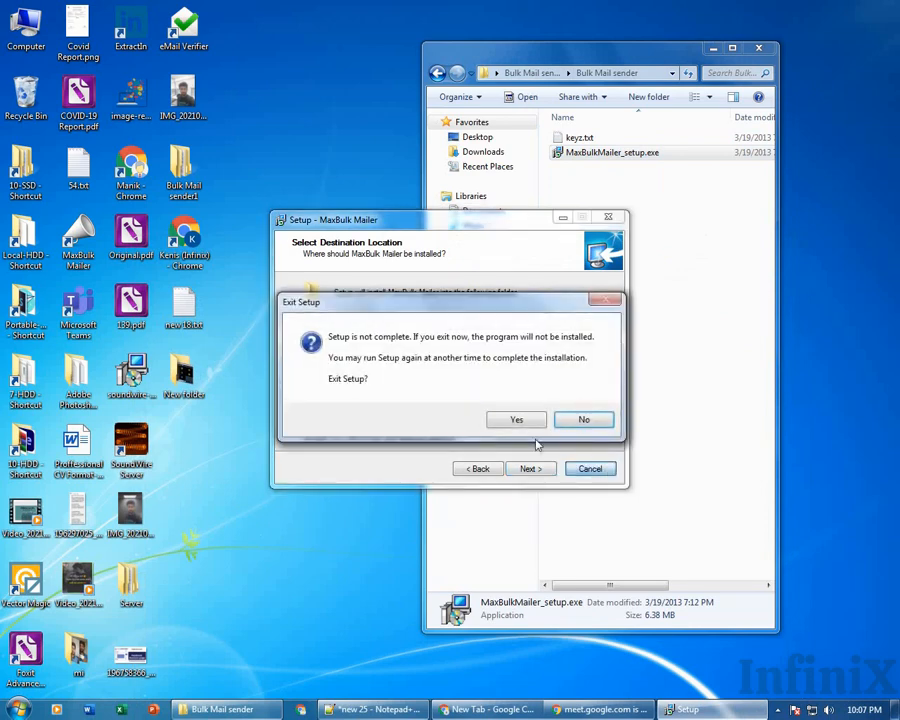
click(512, 416)
Glance at the archive's extraction options, then rerun the installer and cancel it again.
click(342, 378)
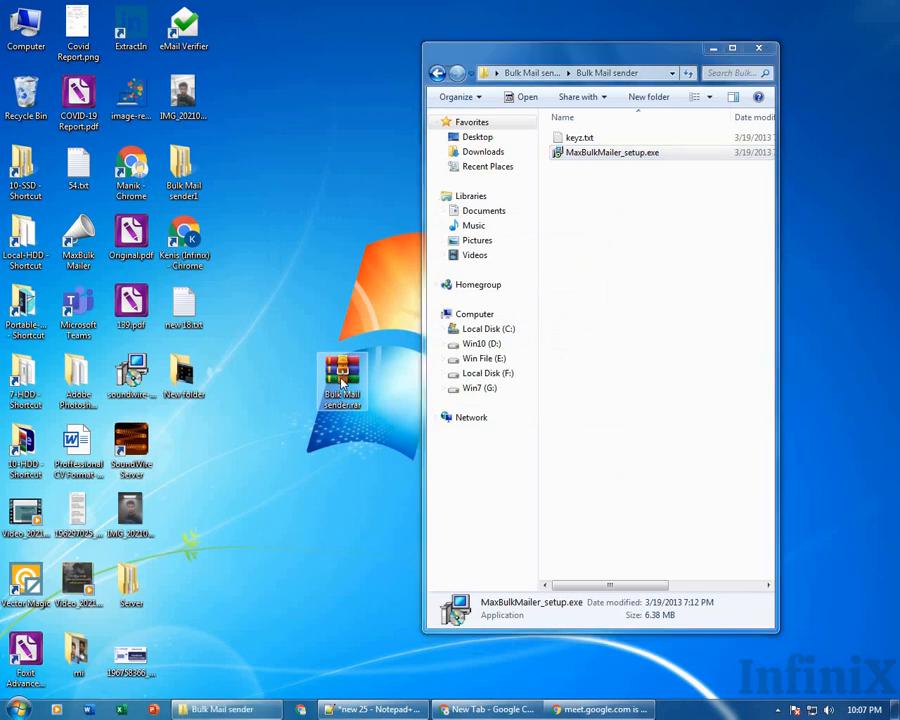
right_click(342, 381)
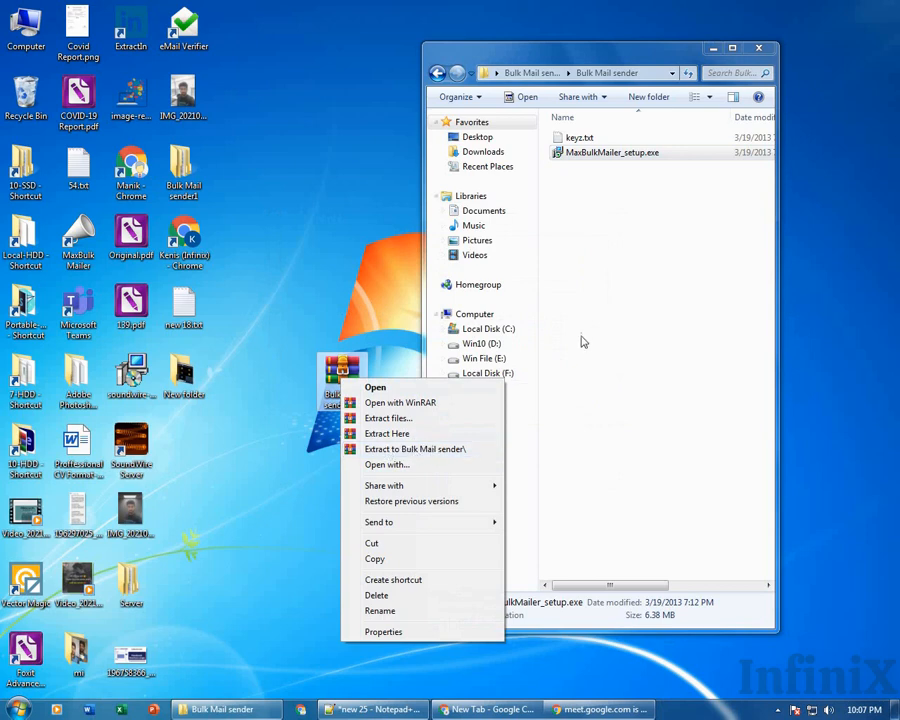
click(659, 287)
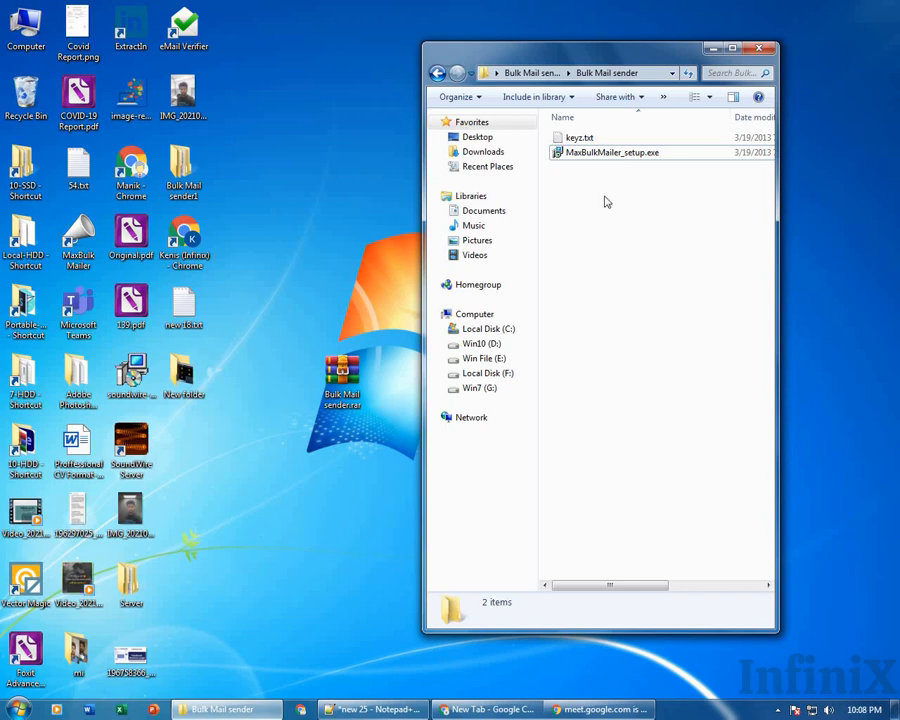
click(599, 160)
double_click(599, 160)
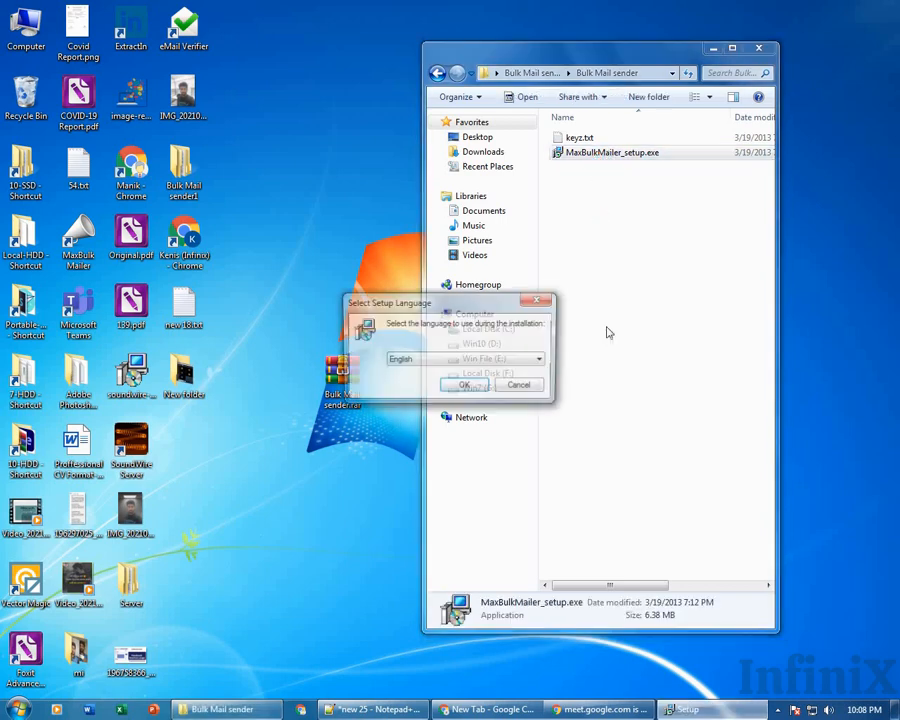
click(463, 383)
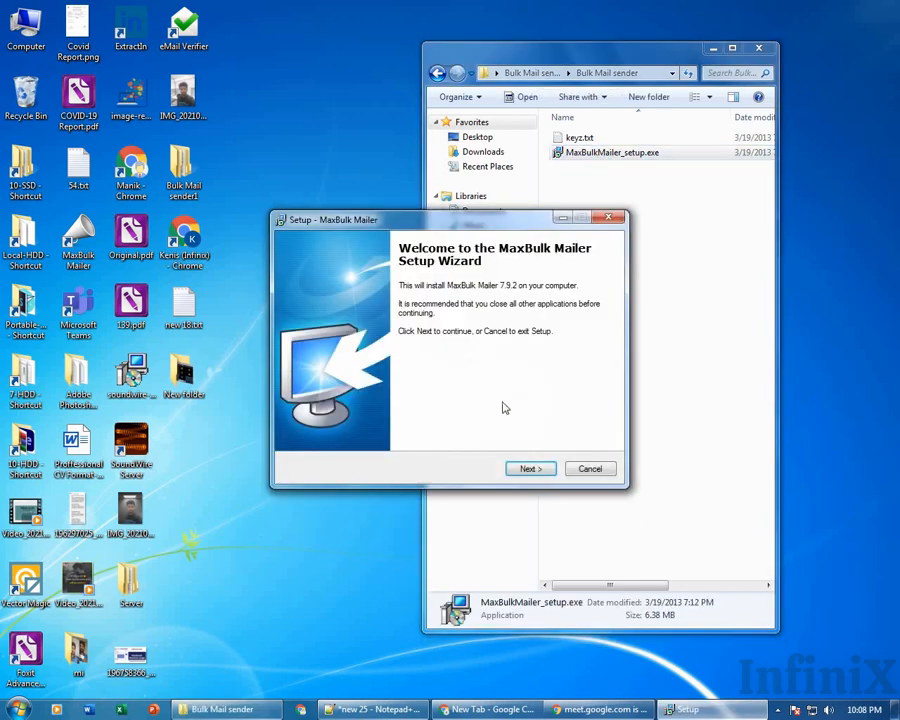
click(530, 469)
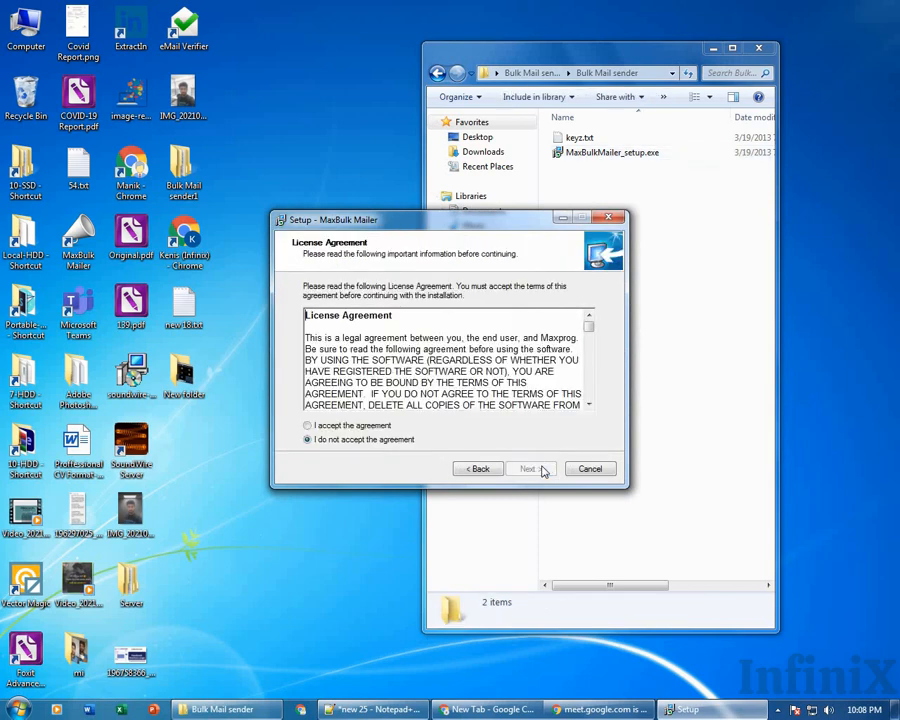
click(390, 426)
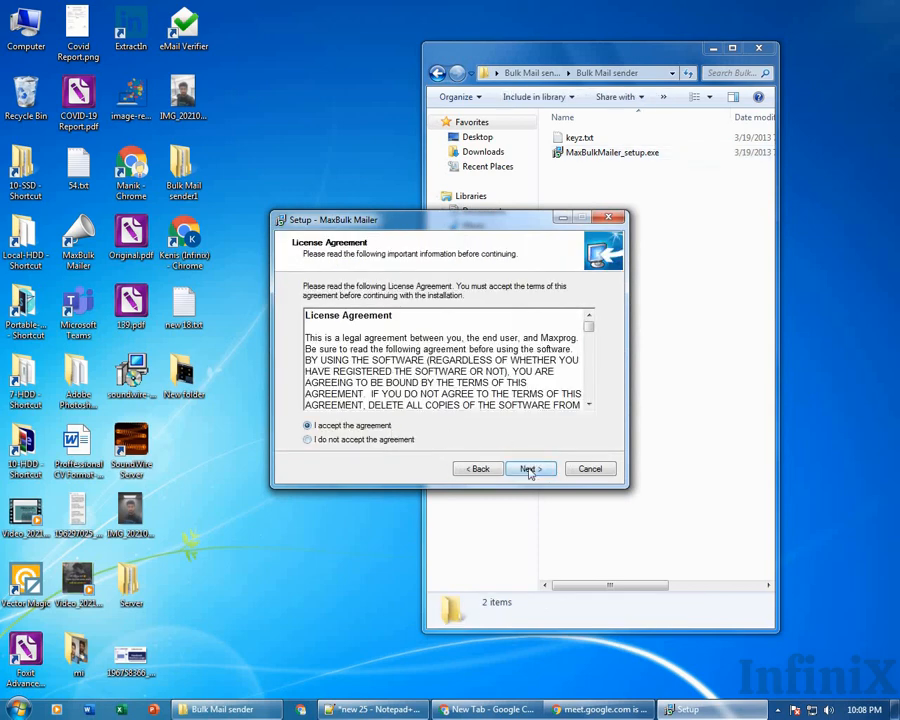
click(529, 469)
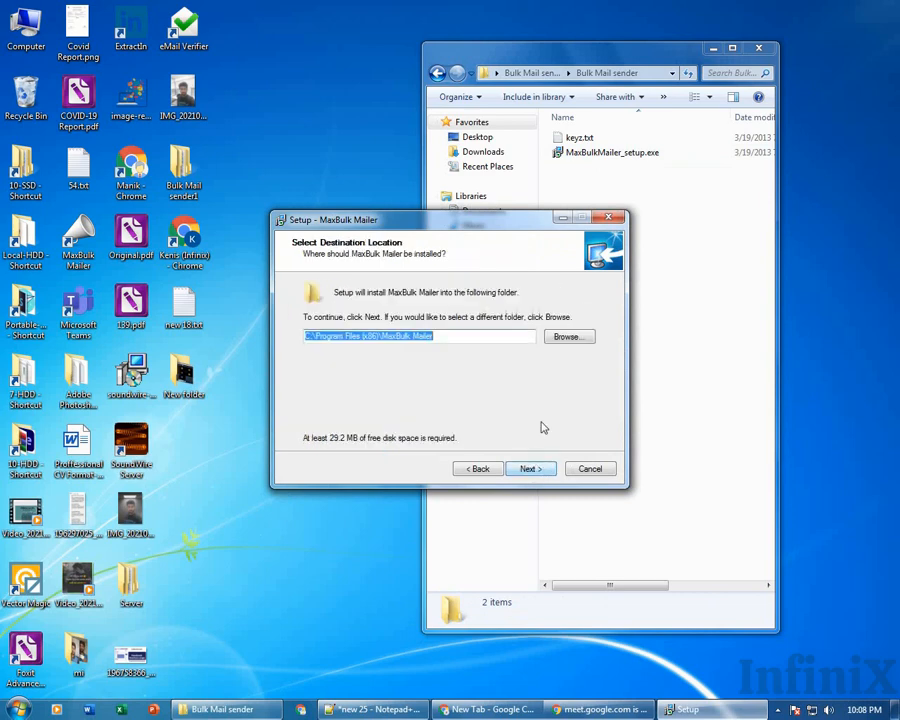
click(601, 469)
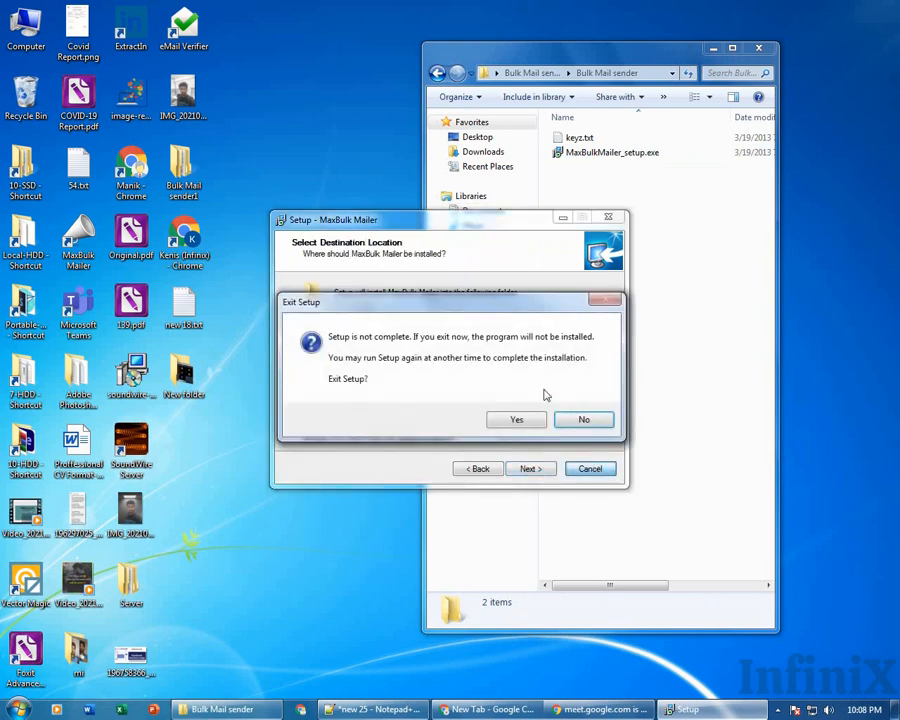
click(517, 419)
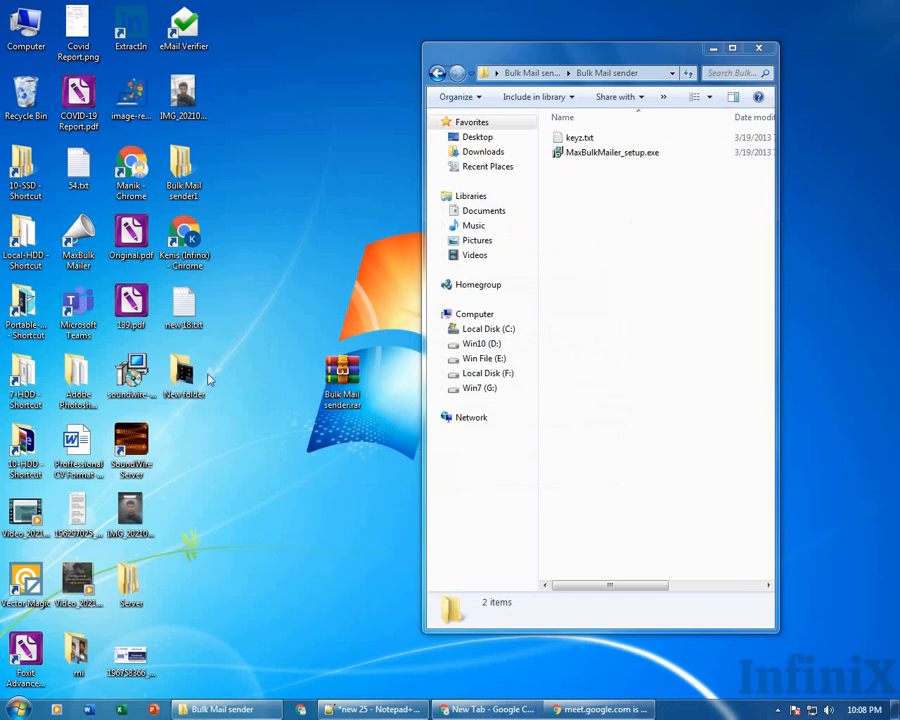
Move the MaxBulk Mailer shortcut below Bulk Mail sender.rar and refresh the desktop.
drag(78, 240, 342, 516)
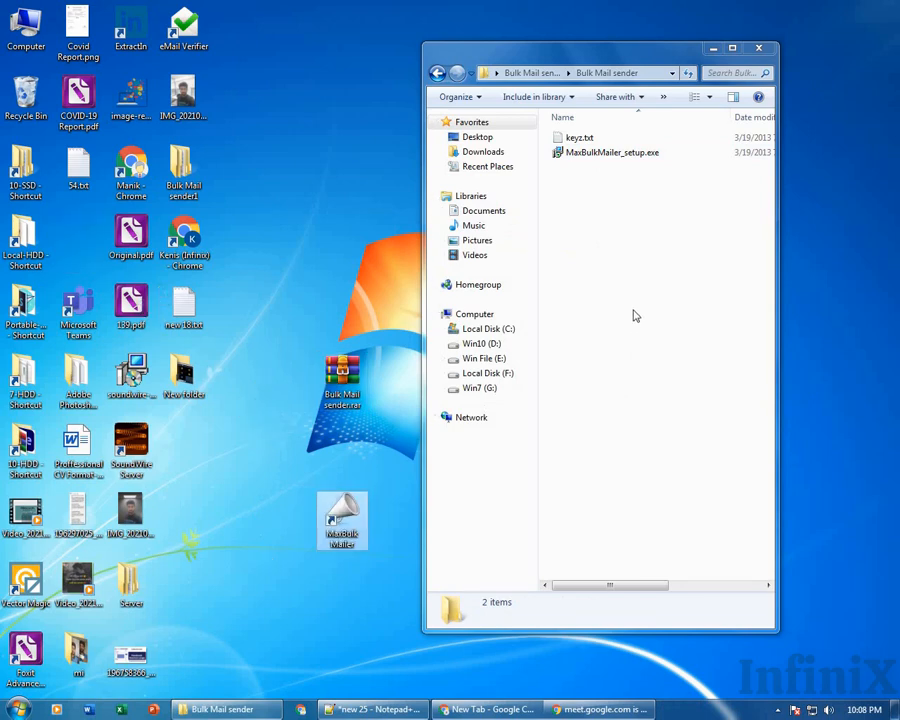
right_click(336, 182)
click(370, 218)
Bring the Meet call to the front and close the in-call messages panel.
click(510, 712)
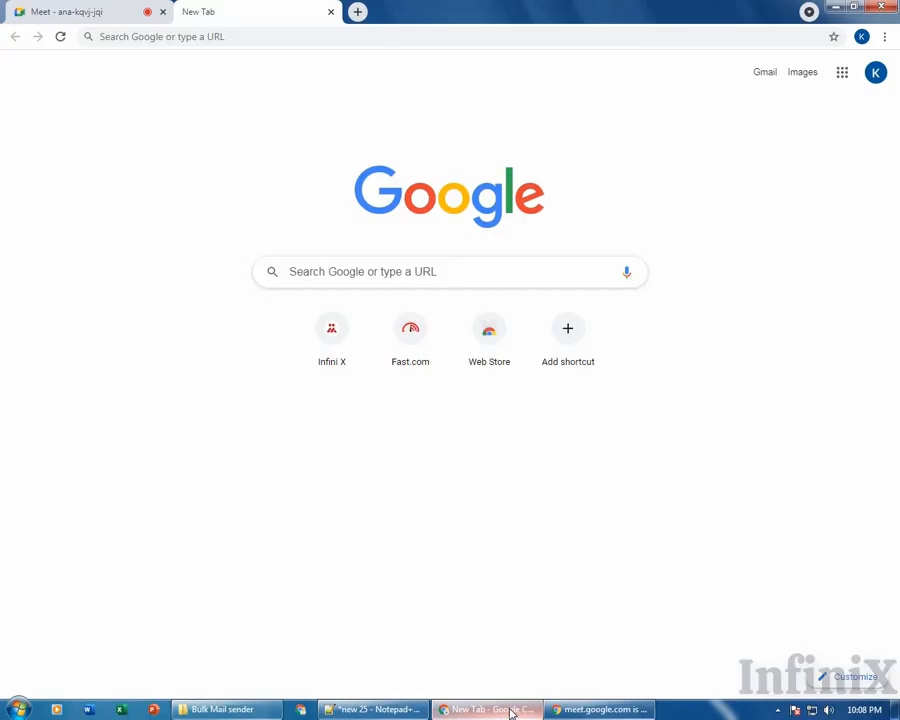
click(16, 10)
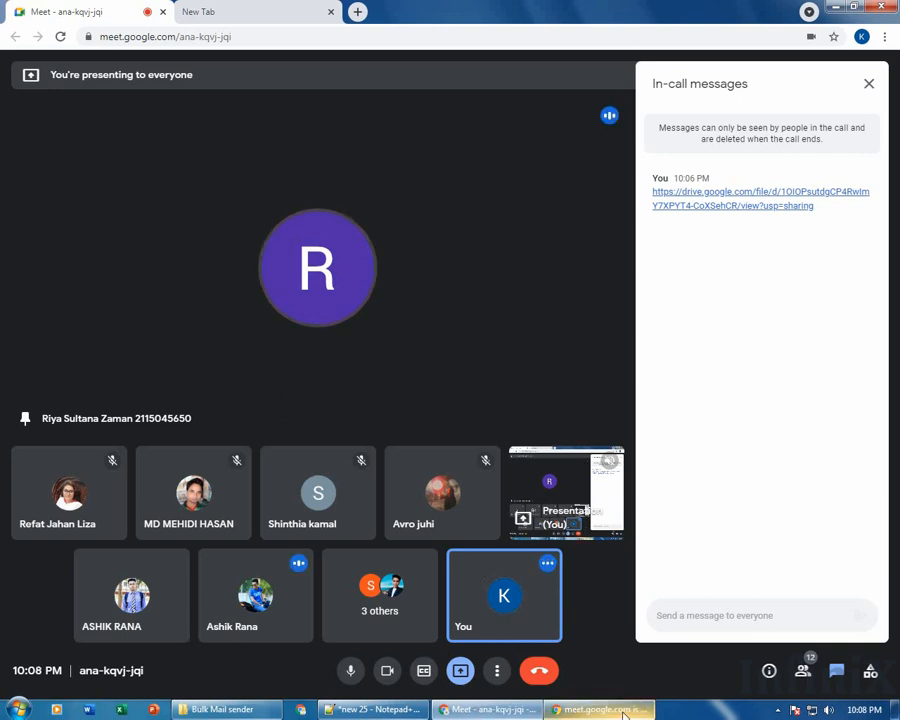
mouse_move(624, 712)
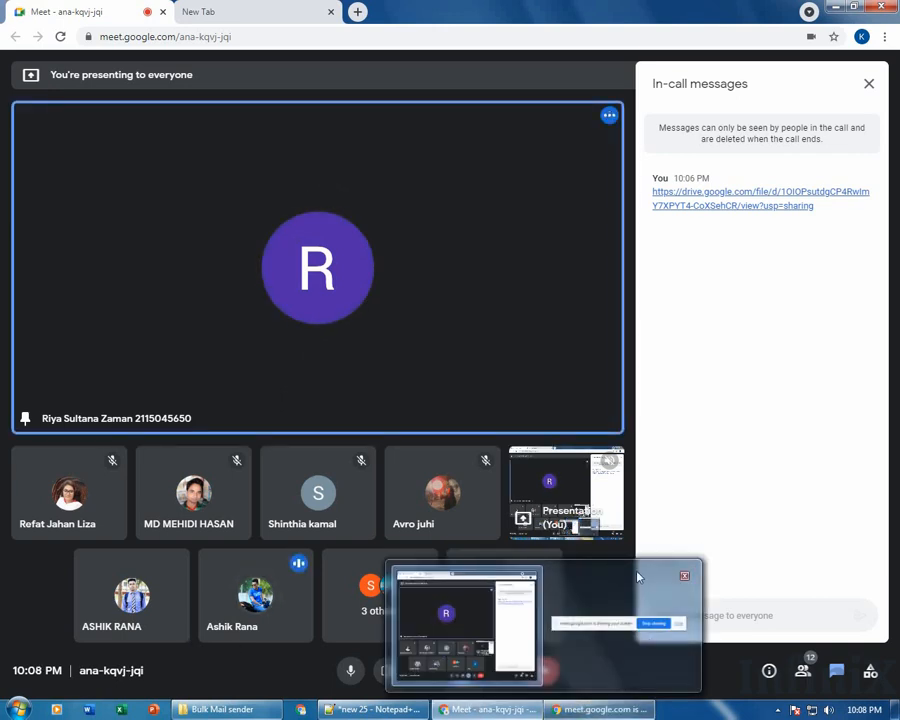
click(869, 87)
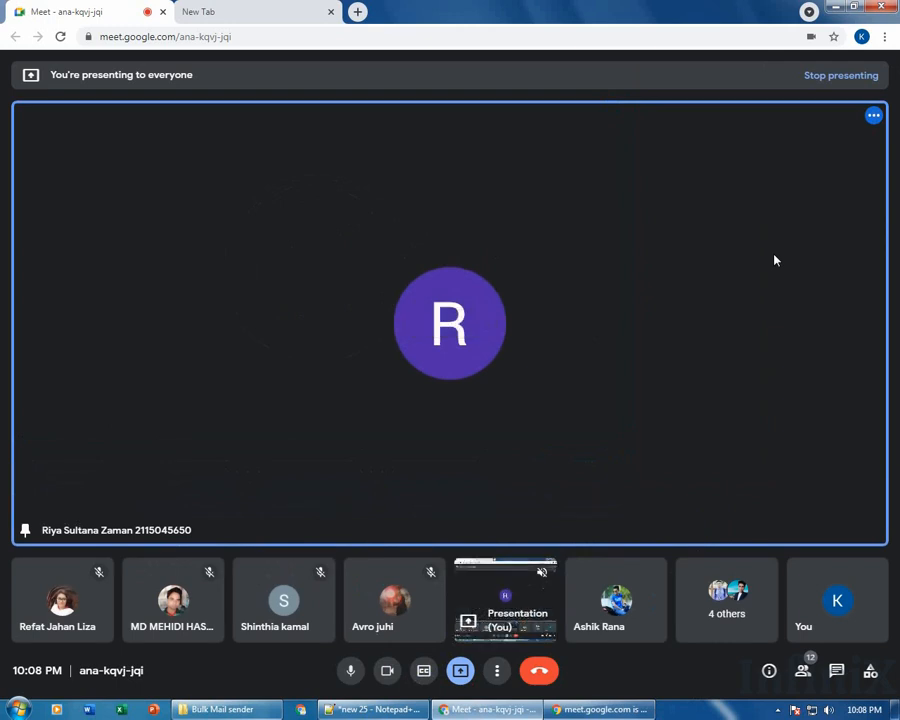
Stop sharing your screen, unpin the speaker, and pin the shared presentation tile.
click(588, 712)
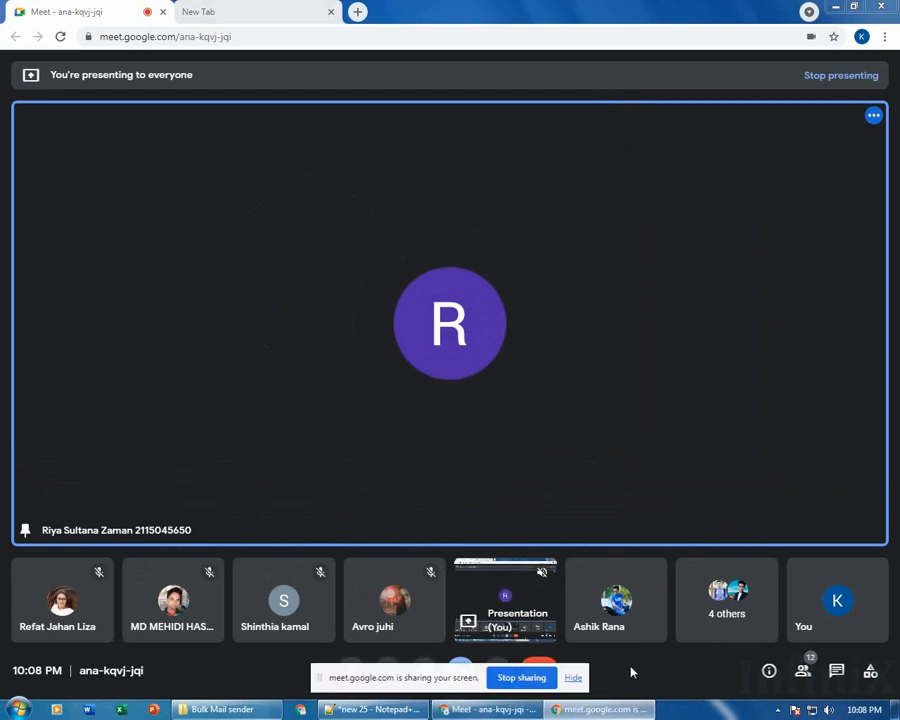
click(530, 676)
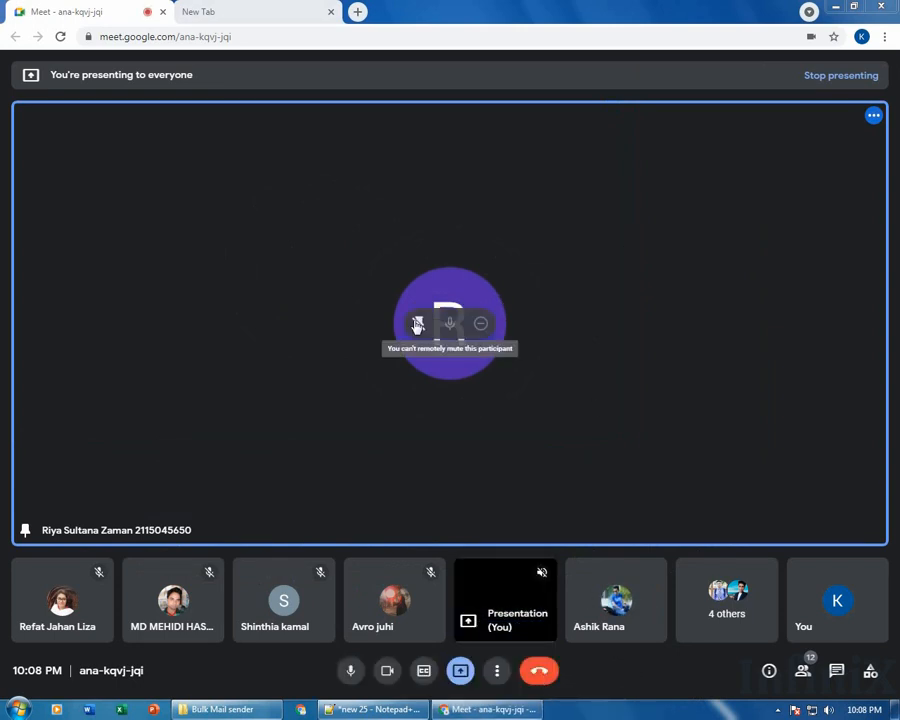
click(418, 324)
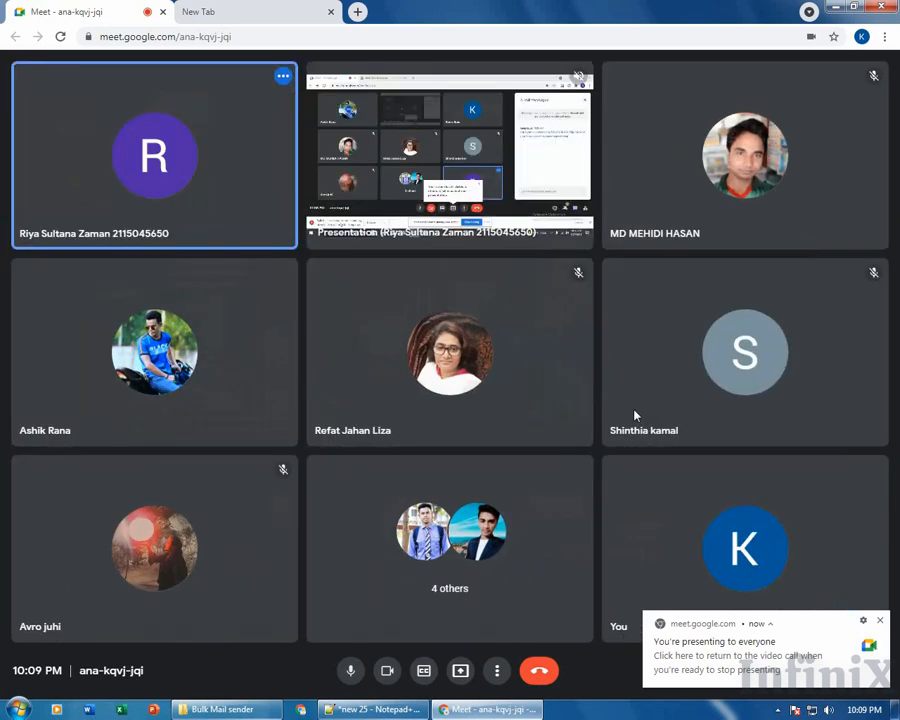
click(421, 158)
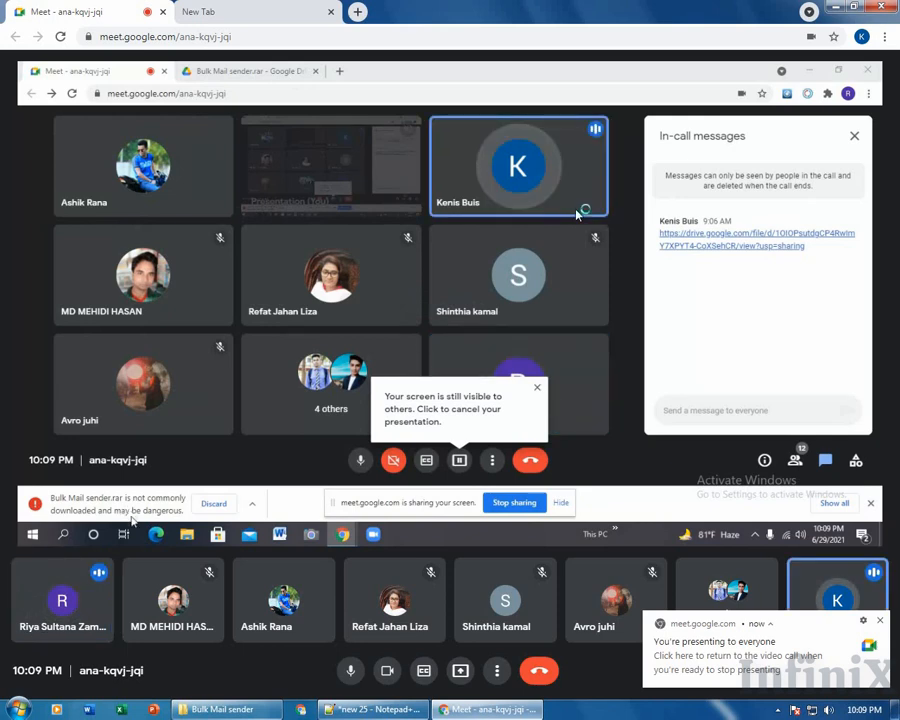
Watch the presenter's Chrome Downloads page showing the Bulk Mail sender.rar download warning.
click(253, 508)
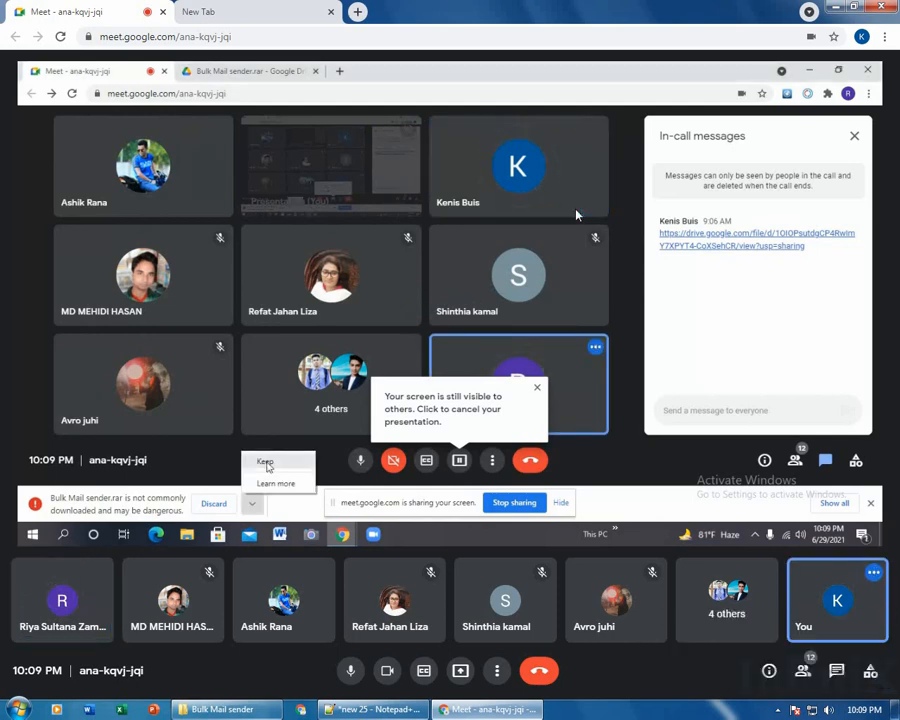
click(266, 463)
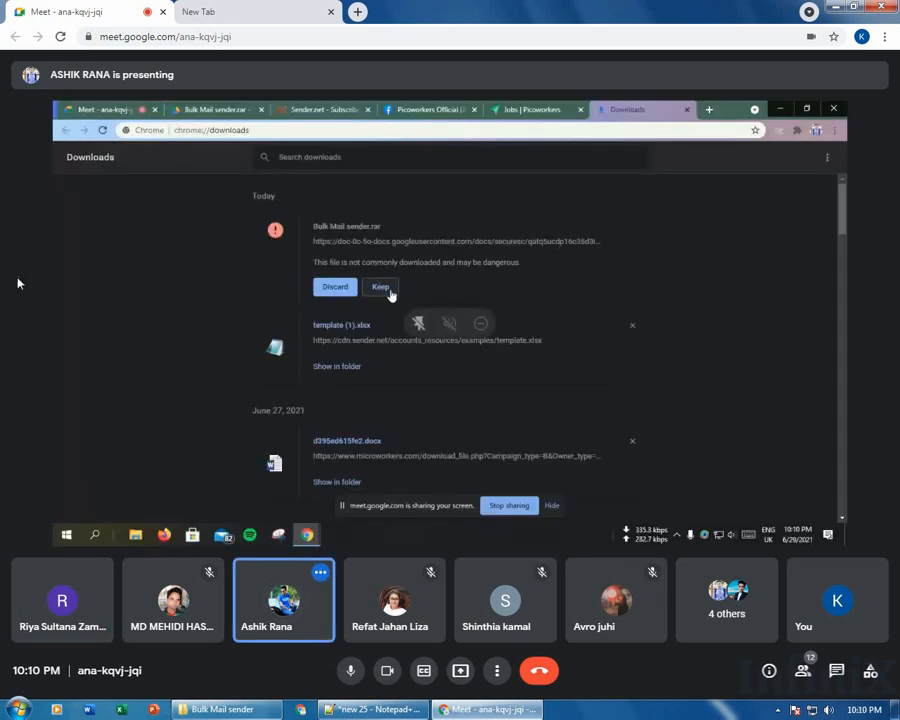
Search Windows for 'BULK', dismiss the search, then choose Present now > Your entire screen.
key(super)
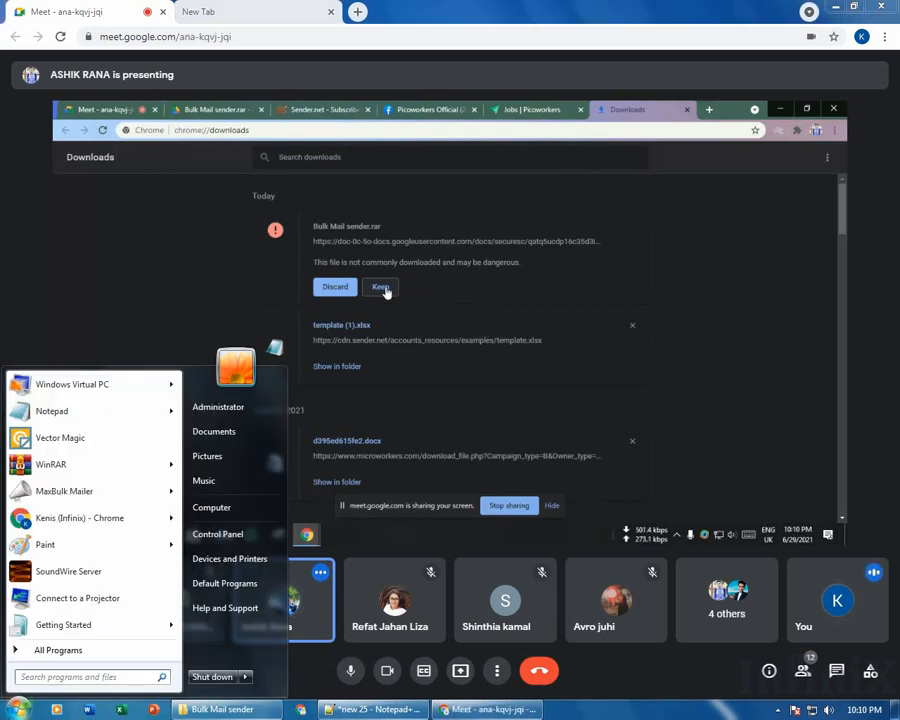
text(BULK)
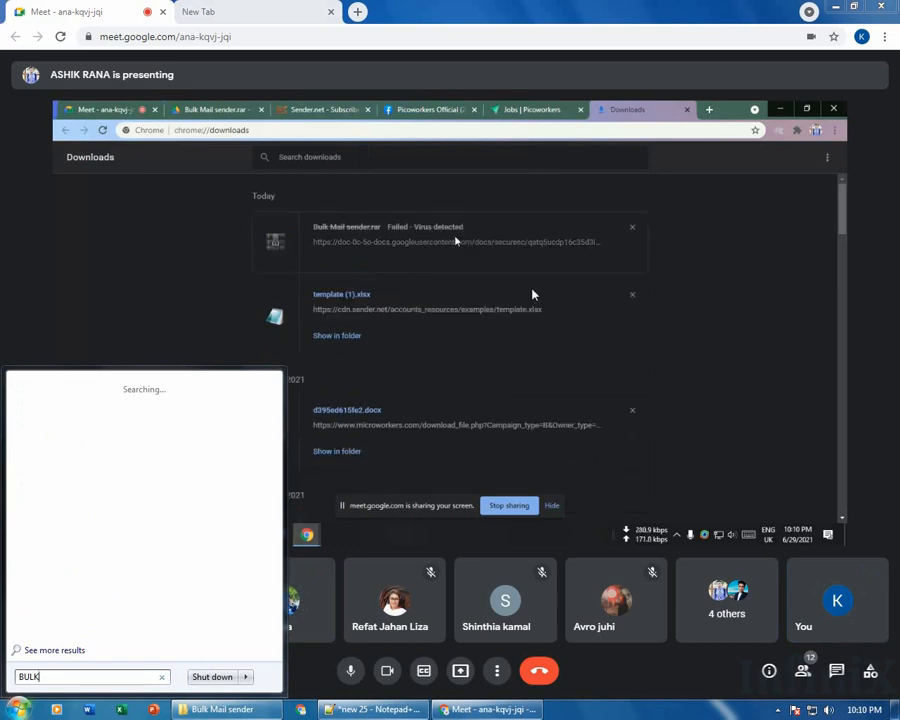
click(566, 330)
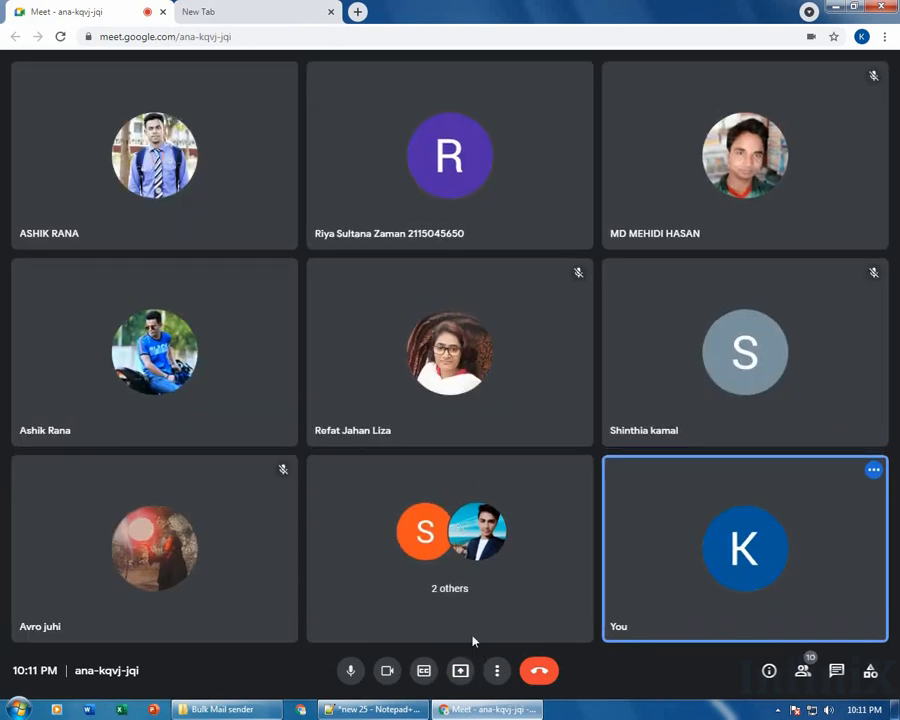
click(461, 670)
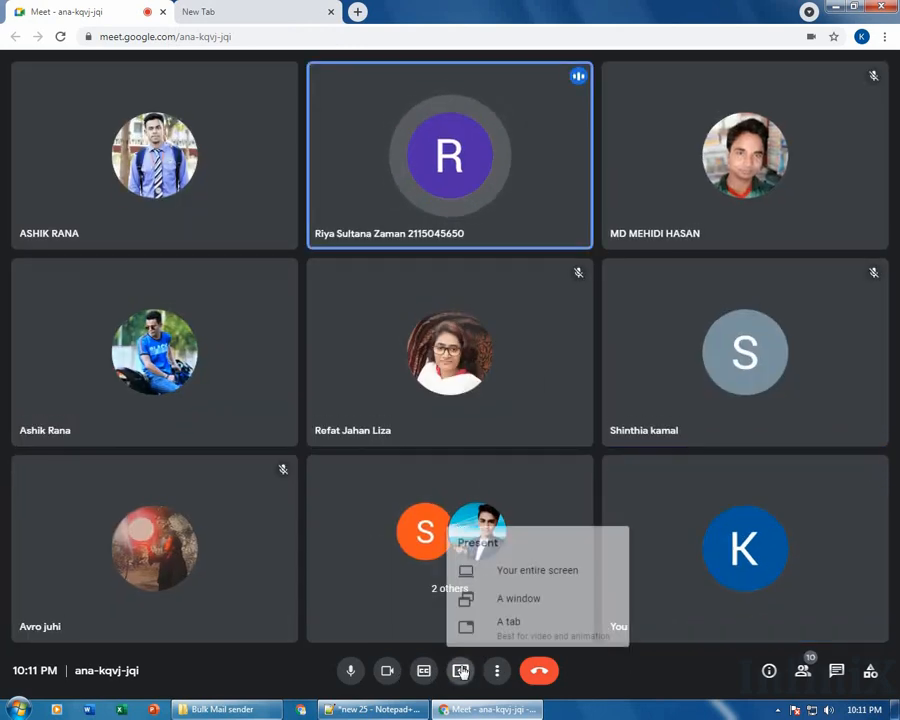
click(521, 569)
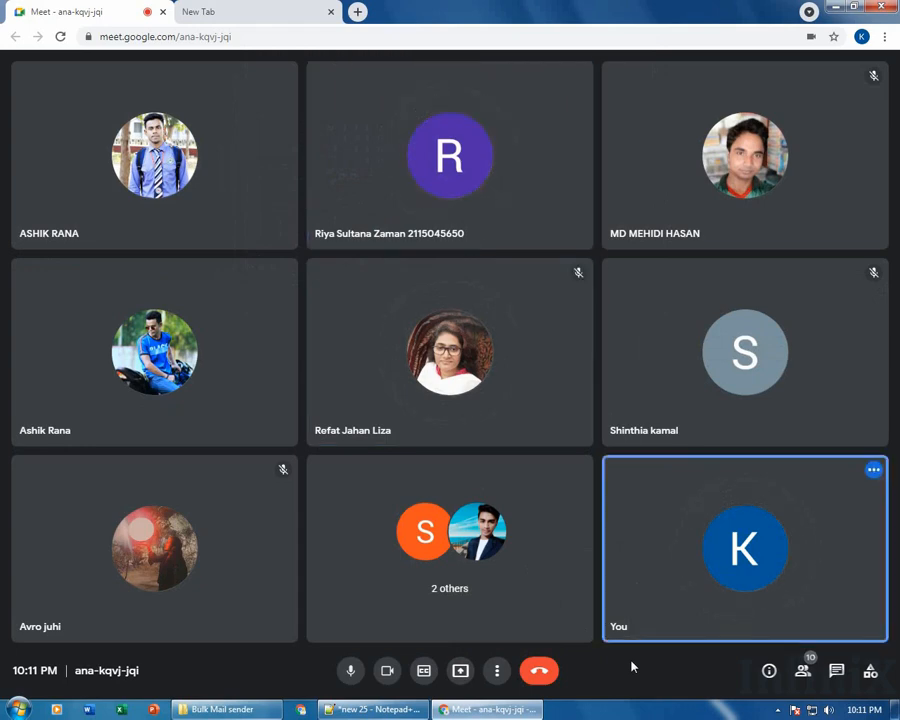
click(837, 6)
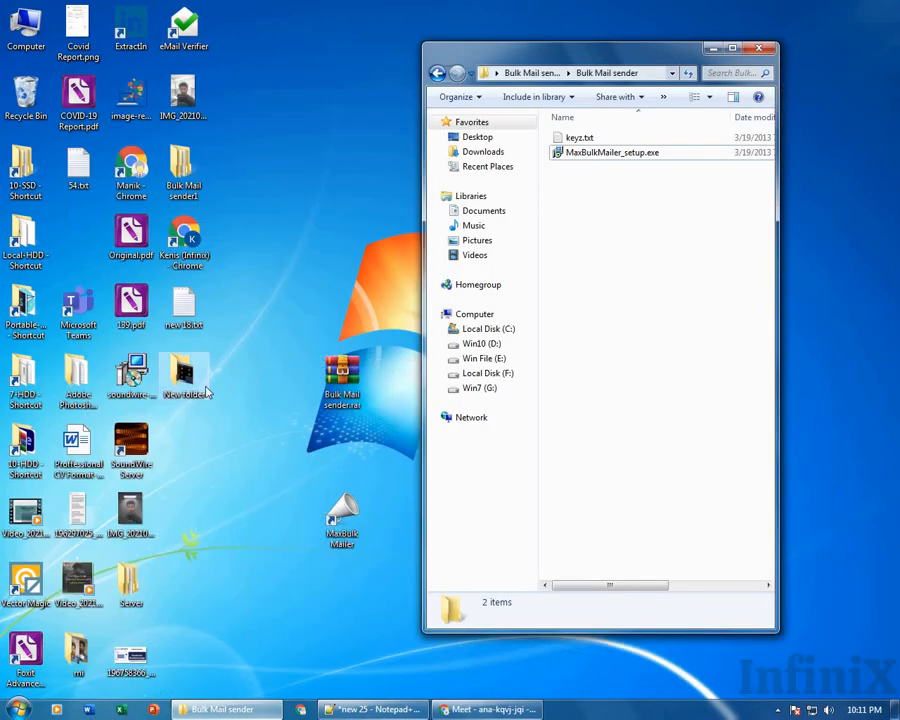
double_click(337, 382)
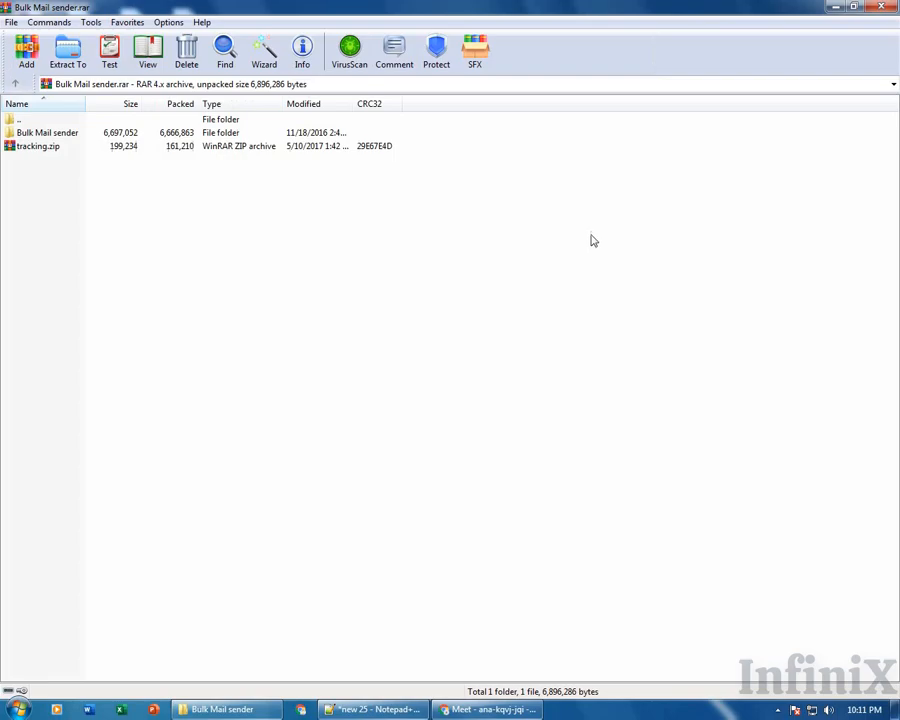
click(881, 6)
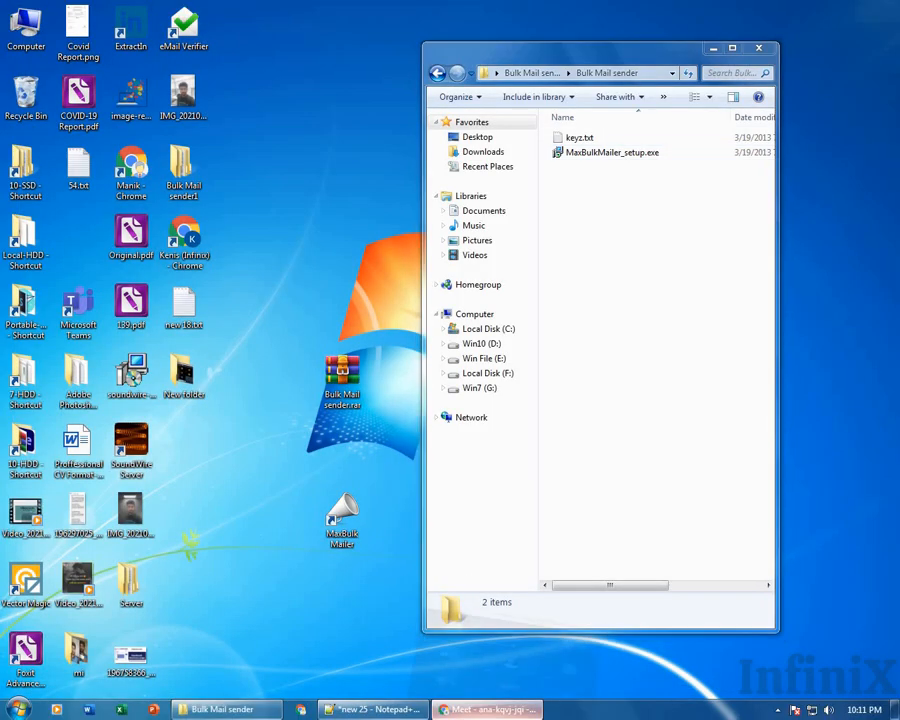
click(488, 709)
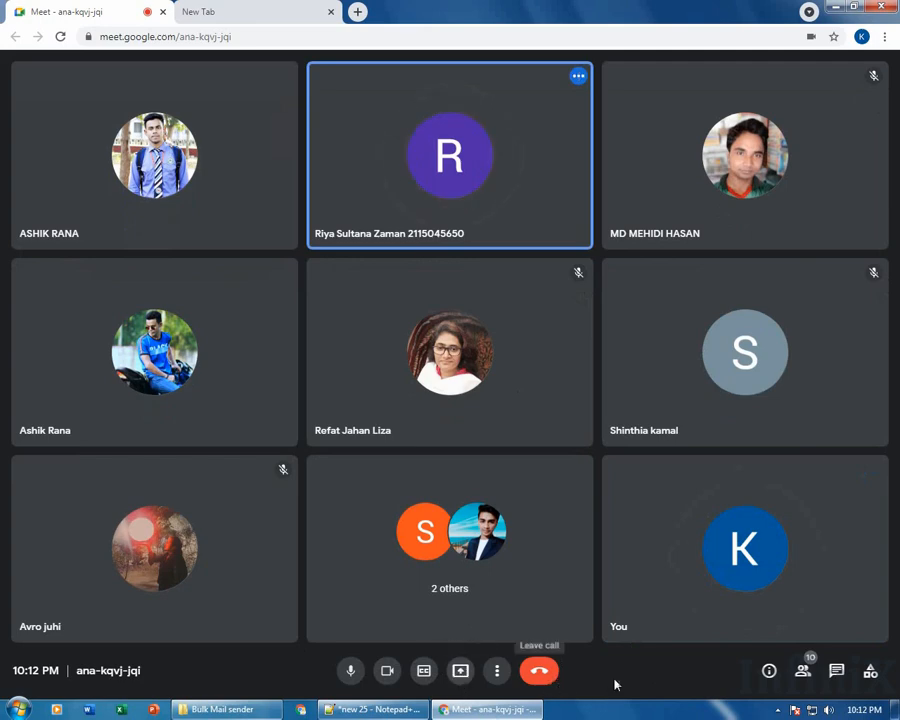
Pick the screen under Present now > Your entire screen, cancel, then show the New Tab.
click(461, 670)
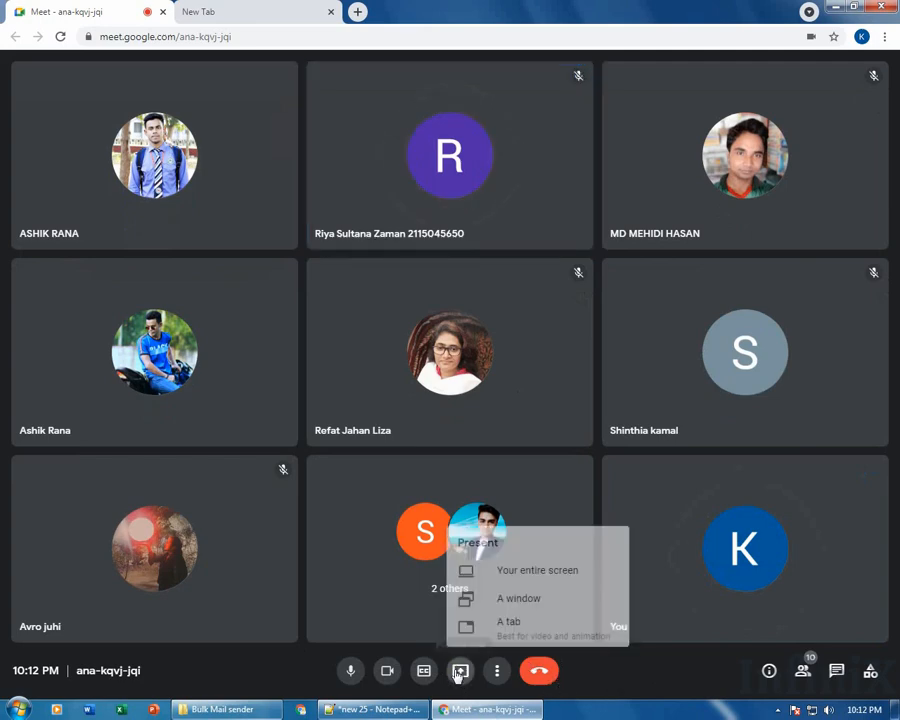
click(524, 572)
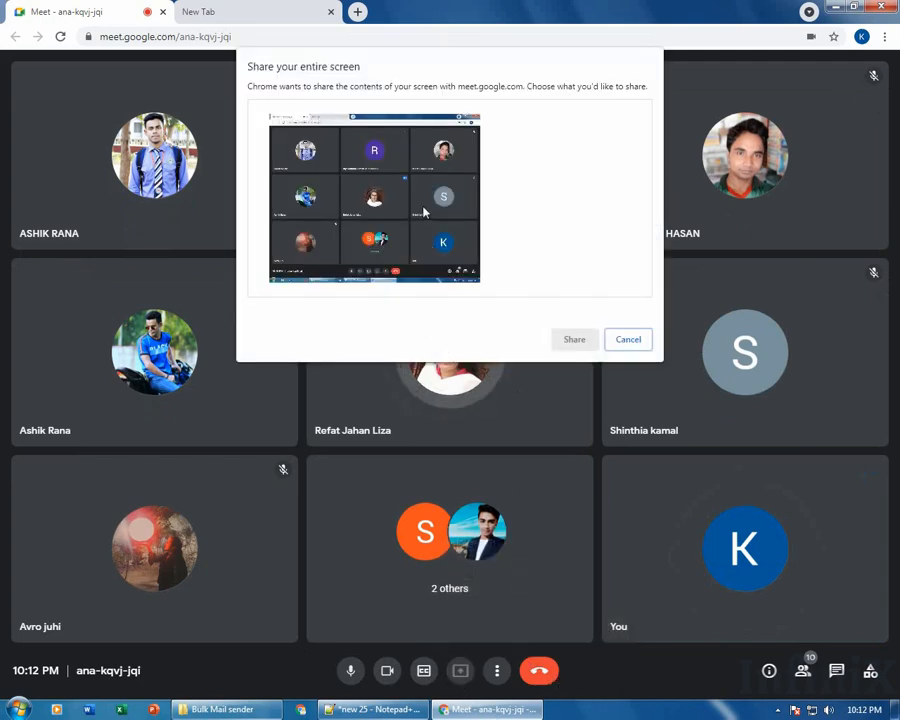
click(440, 240)
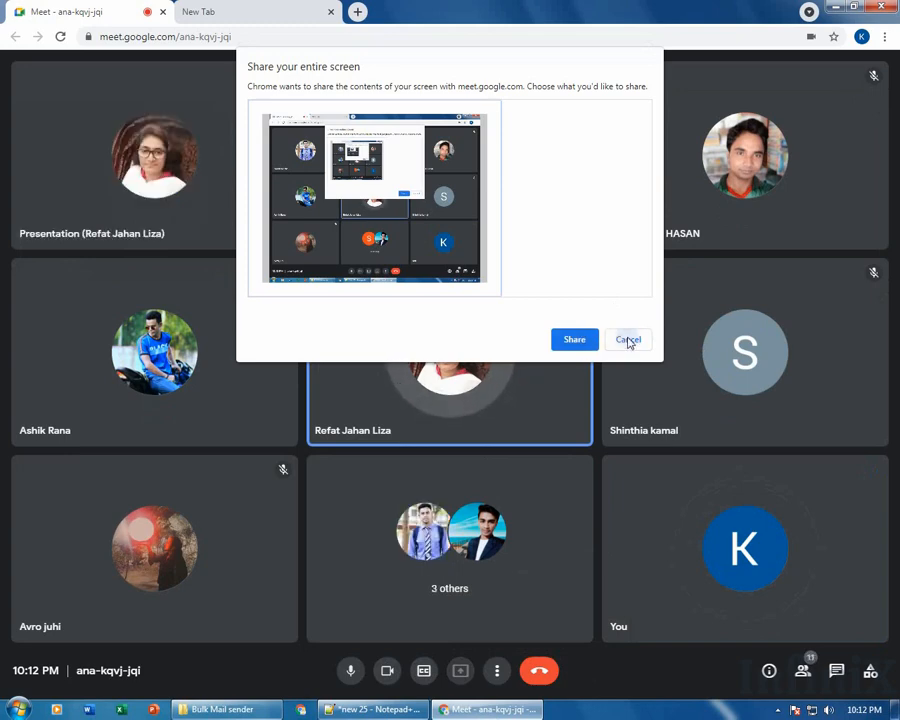
click(628, 340)
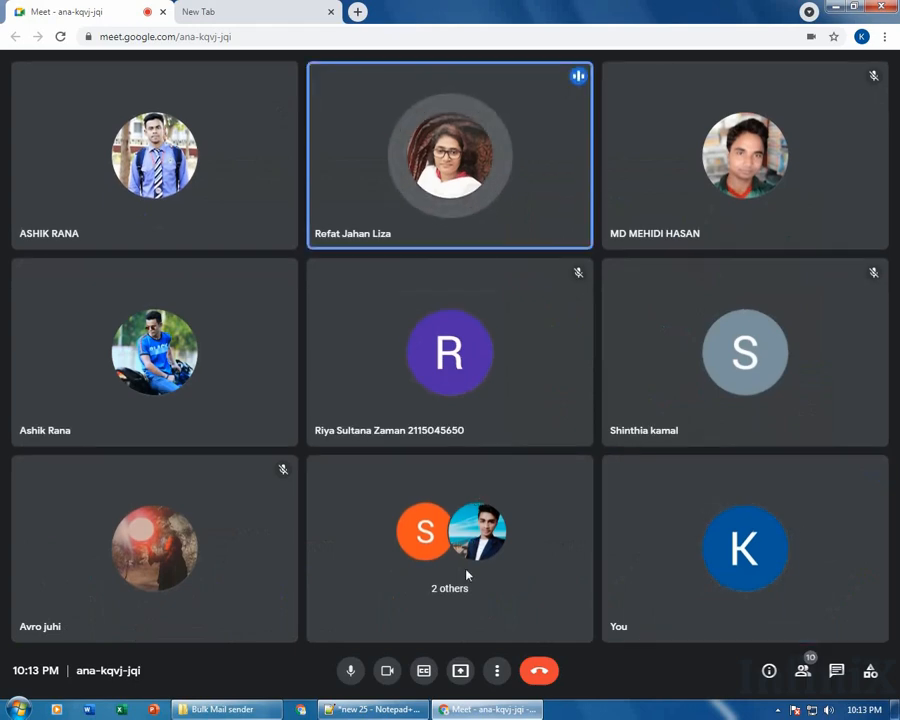
click(291, 12)
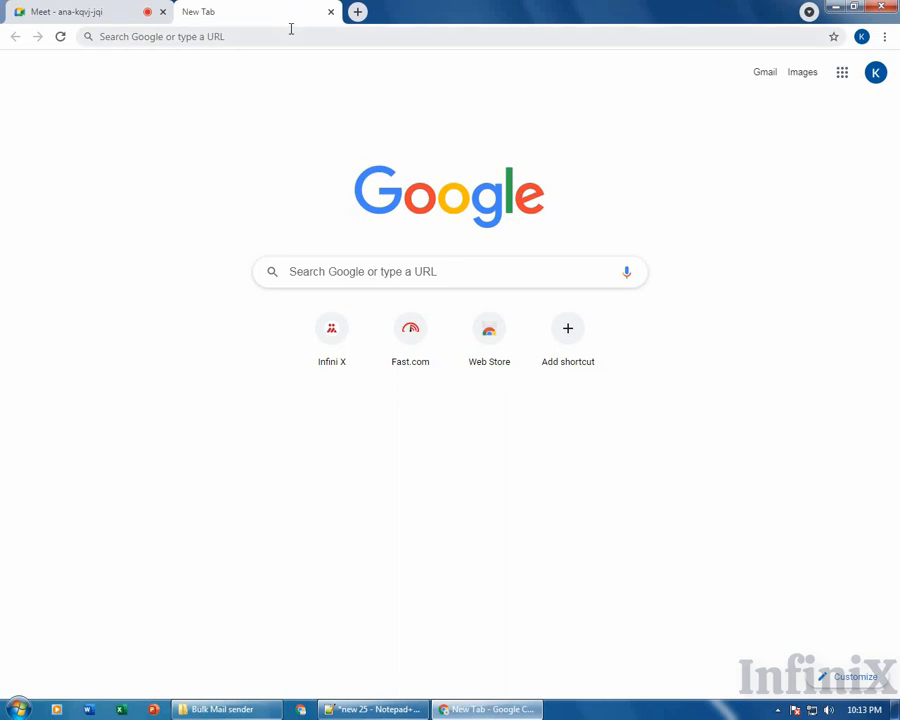
Search Google for 'winrar download' from the new tab's address bar.
click(291, 35)
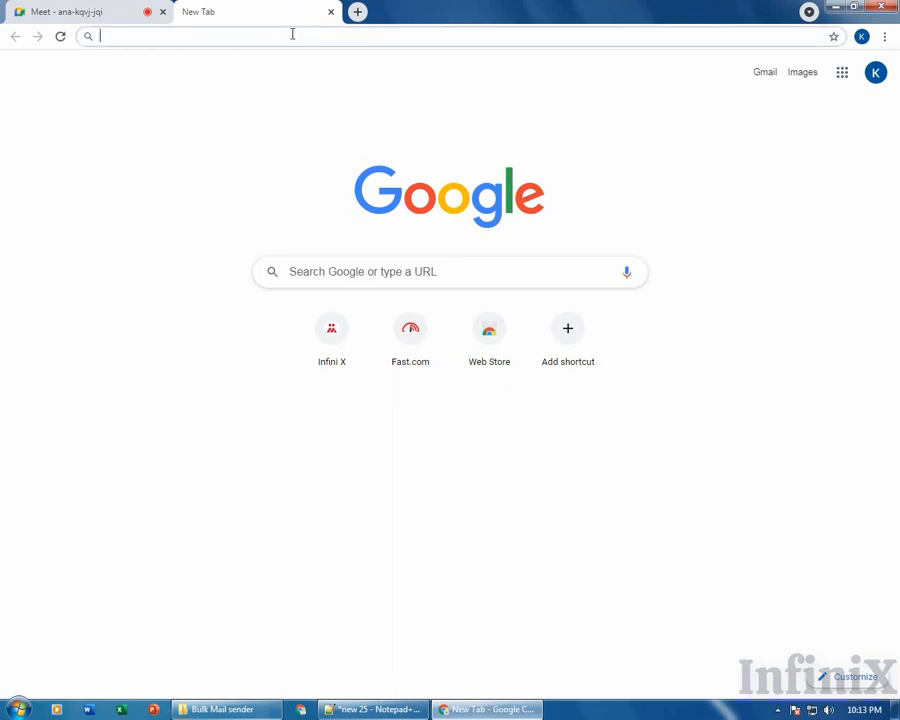
click(100, 8)
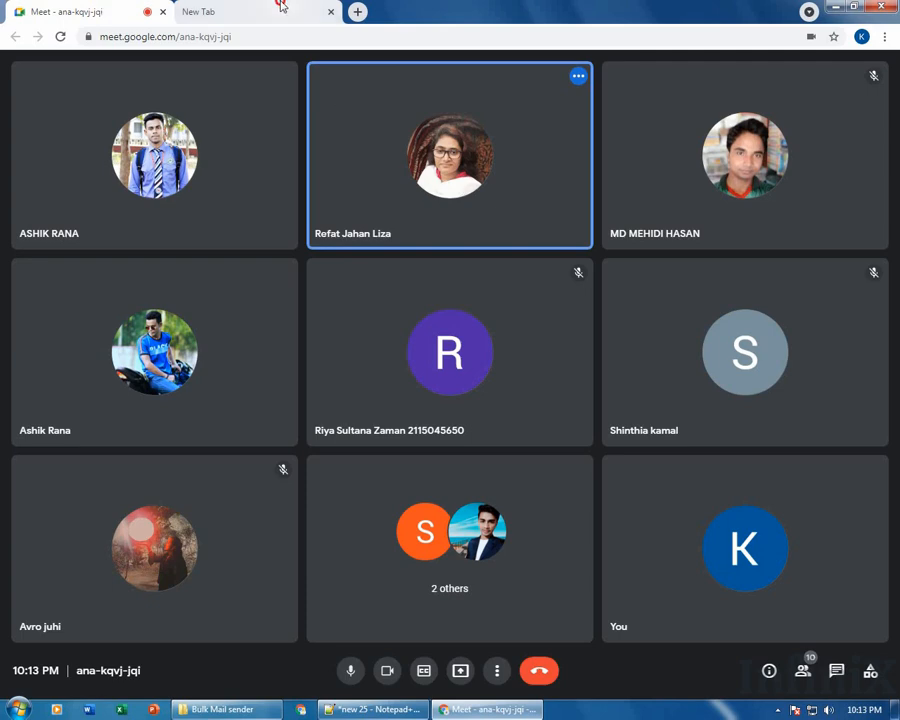
click(276, 10)
text(WINRAR)
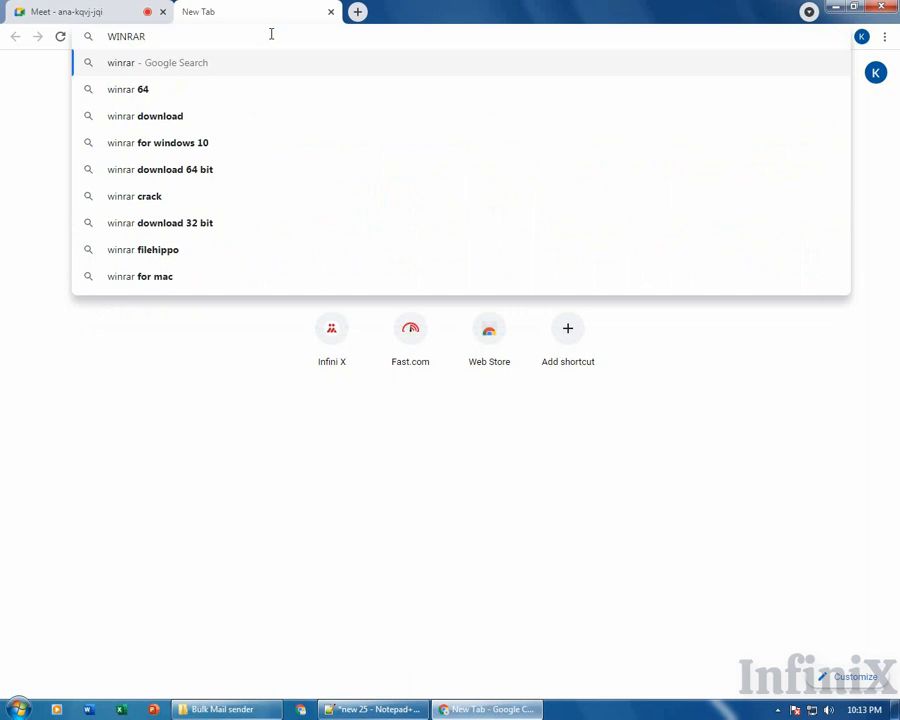
key(ctrl+a)
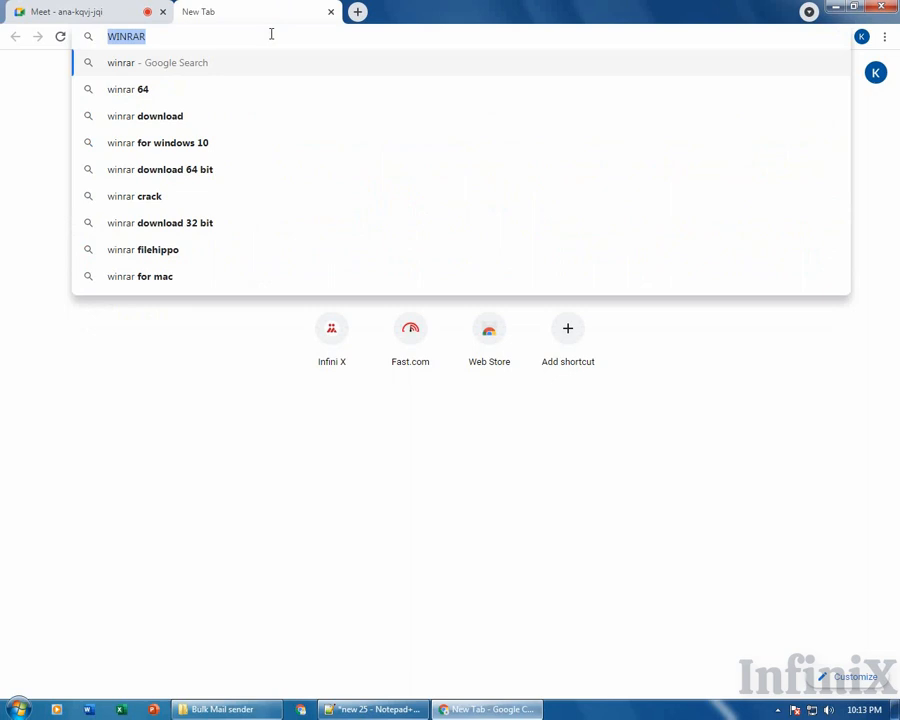
text(winrar)
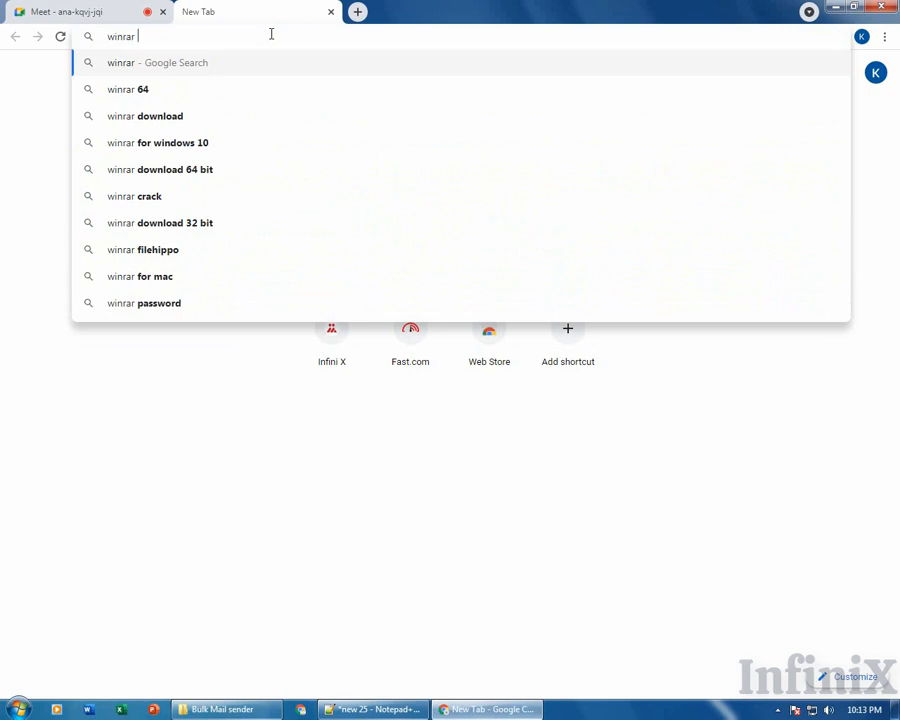
key(Down)
key(Down)
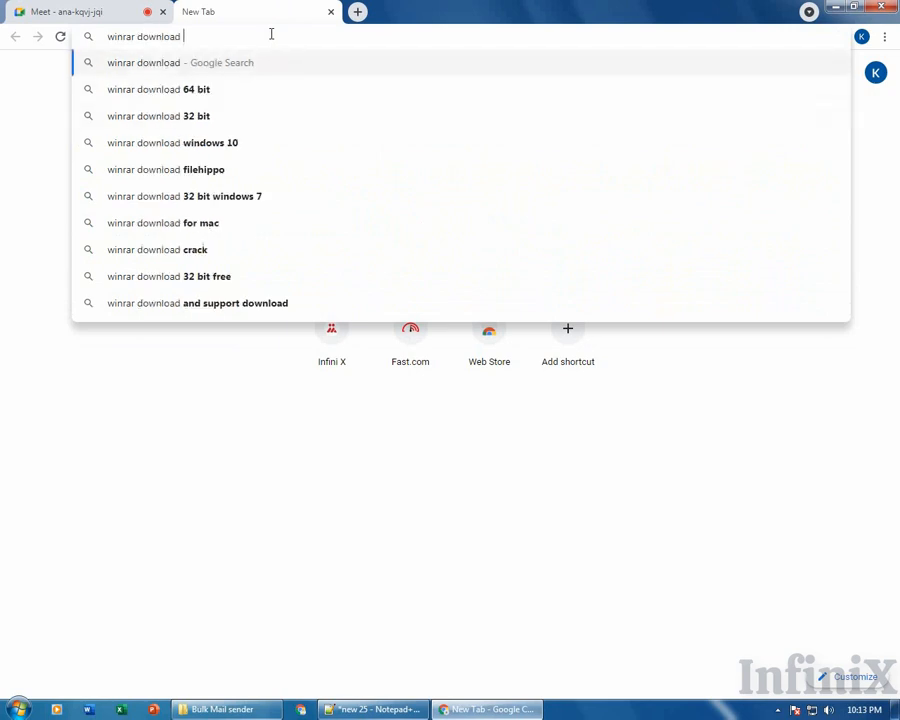
key(Return)
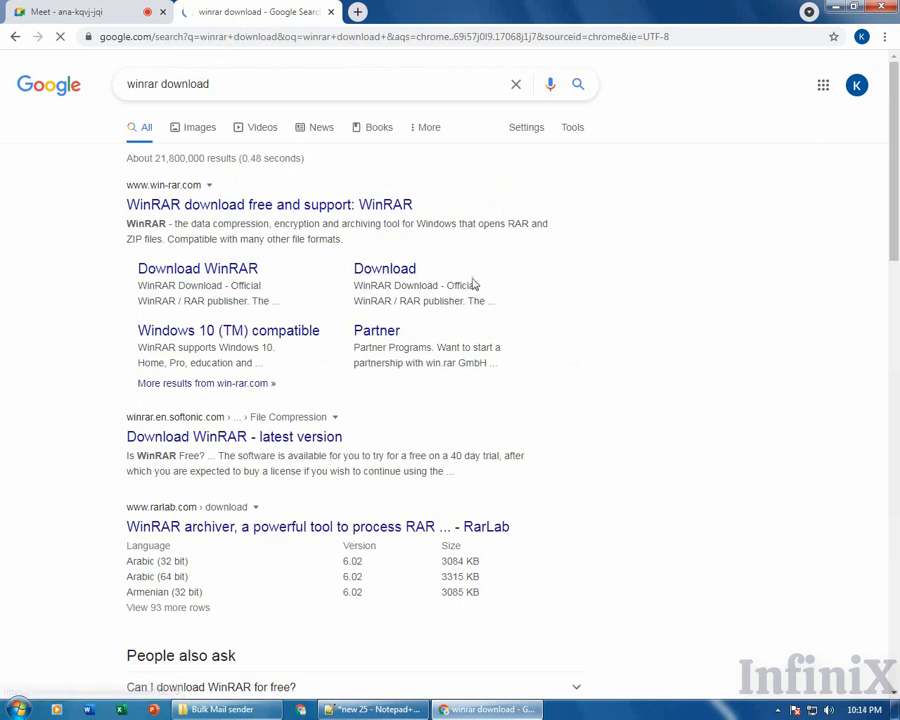
Close the winrar download results tab, leaving only the Meet call open.
drag(436, 289, 444, 302)
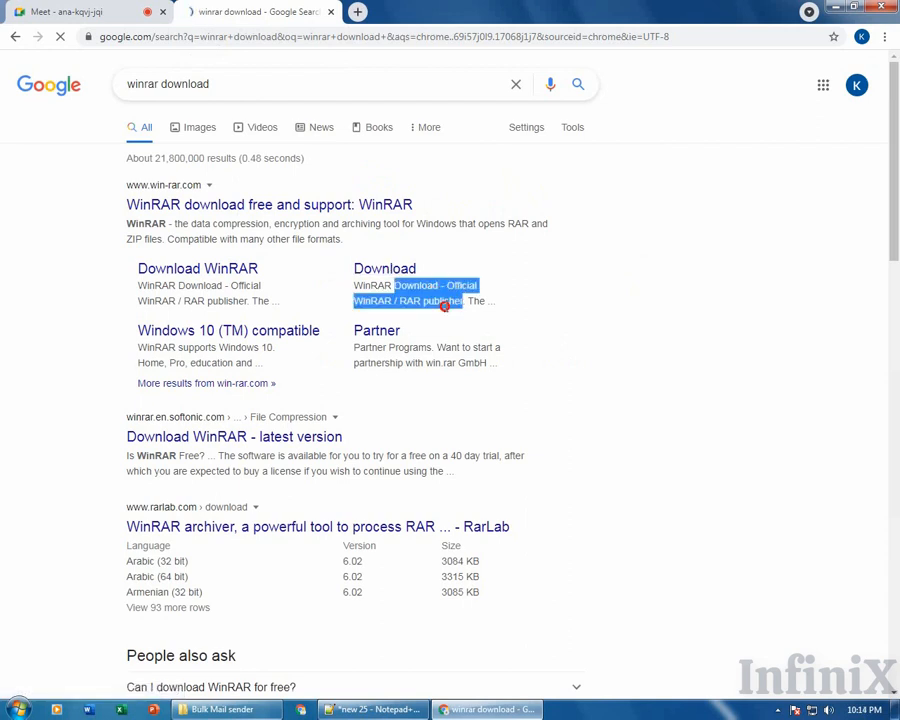
click(446, 307)
click(331, 13)
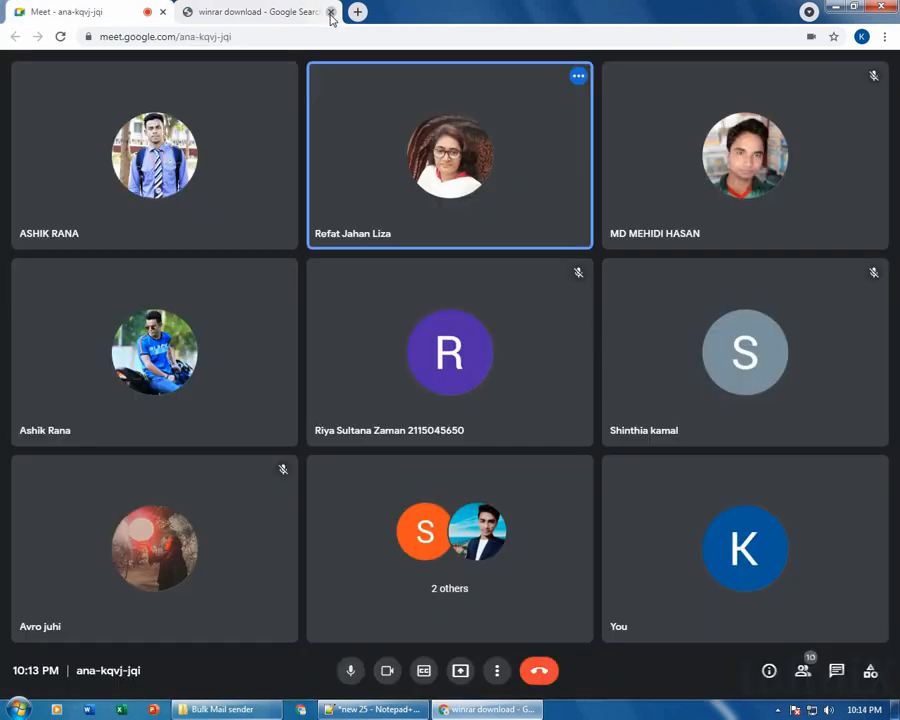
Present your entire screen to everyone in the Google Meet call.
click(462, 671)
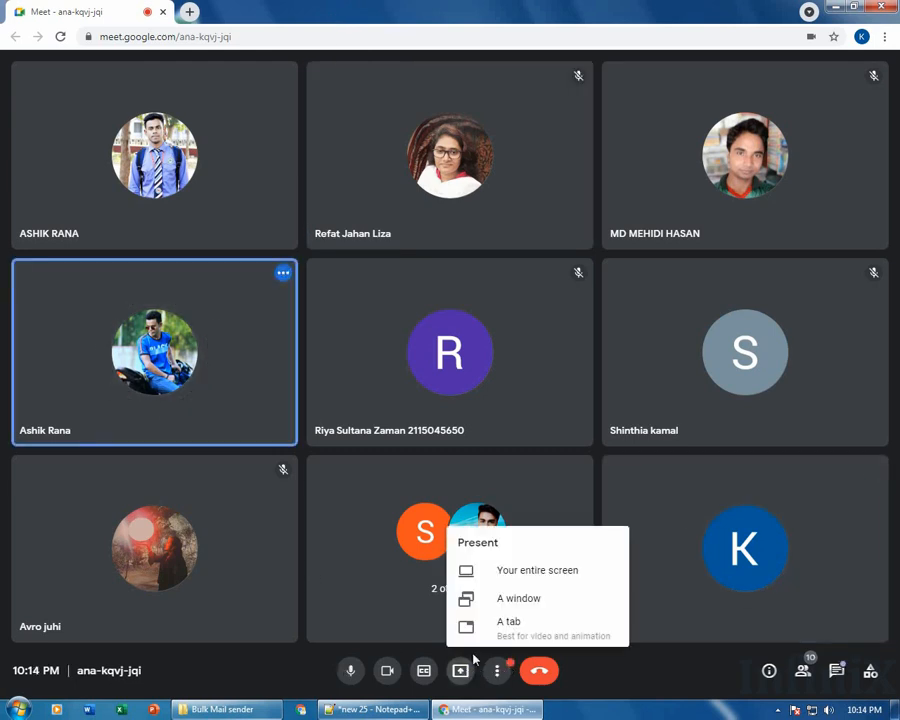
click(545, 572)
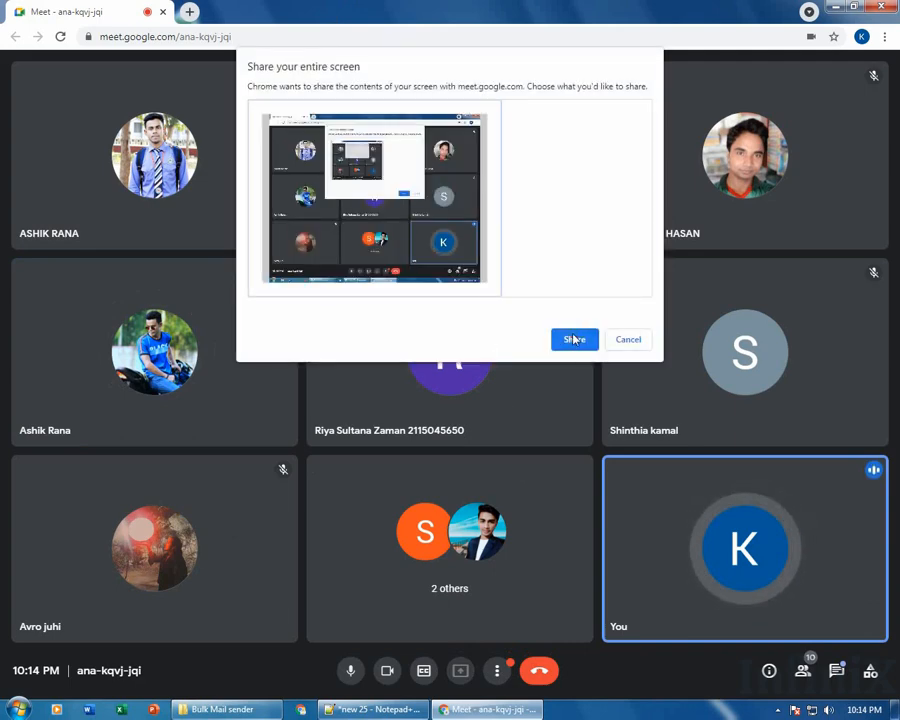
click(575, 340)
Open a blank new tab, hide the sharing notices, and minimize Chrome and the folder to show the desktop.
click(192, 11)
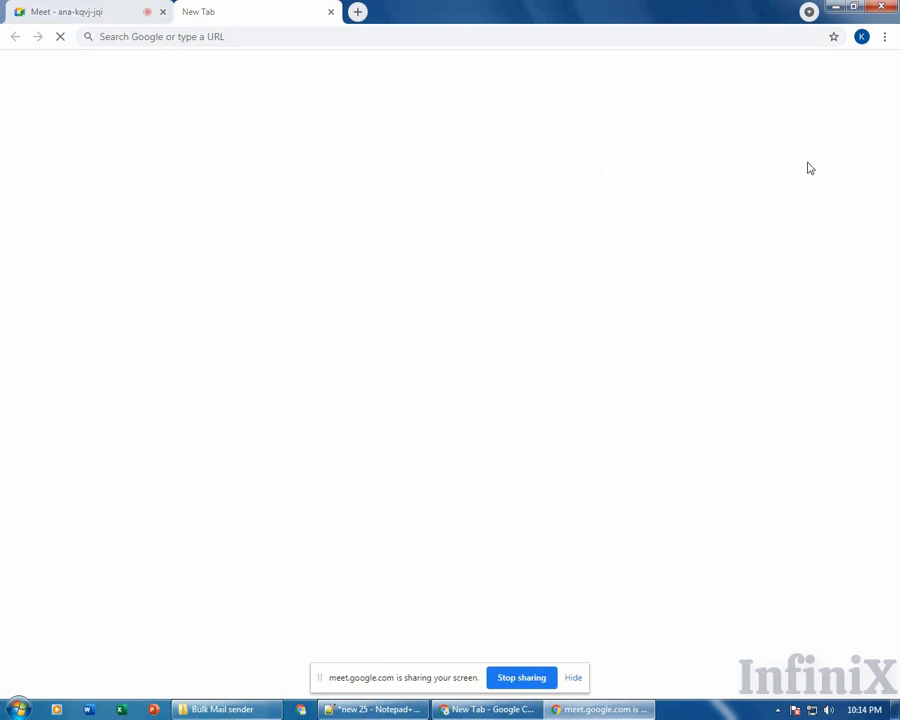
click(574, 677)
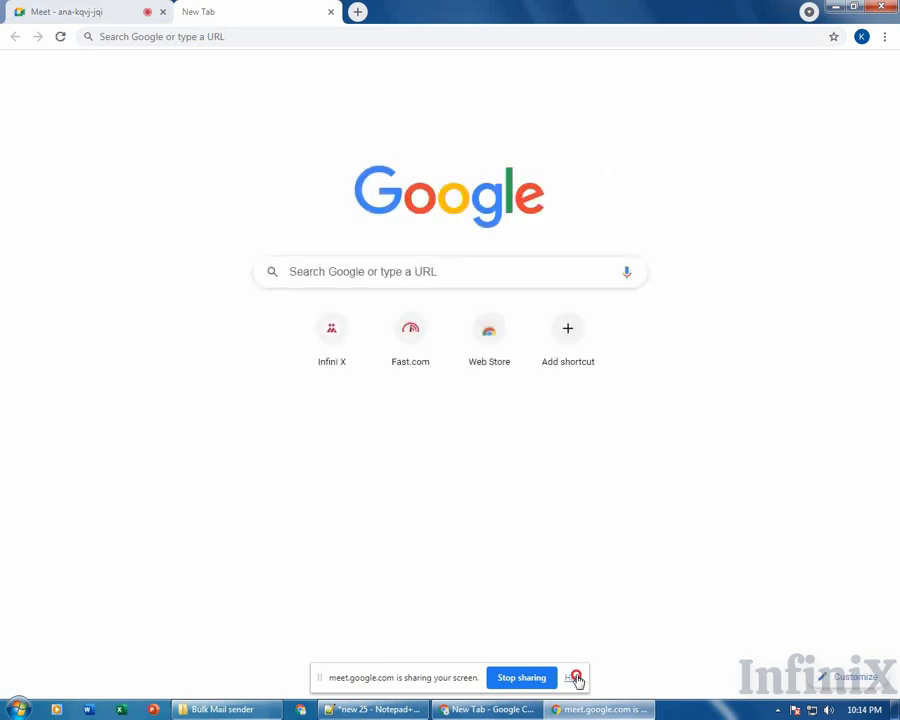
click(657, 562)
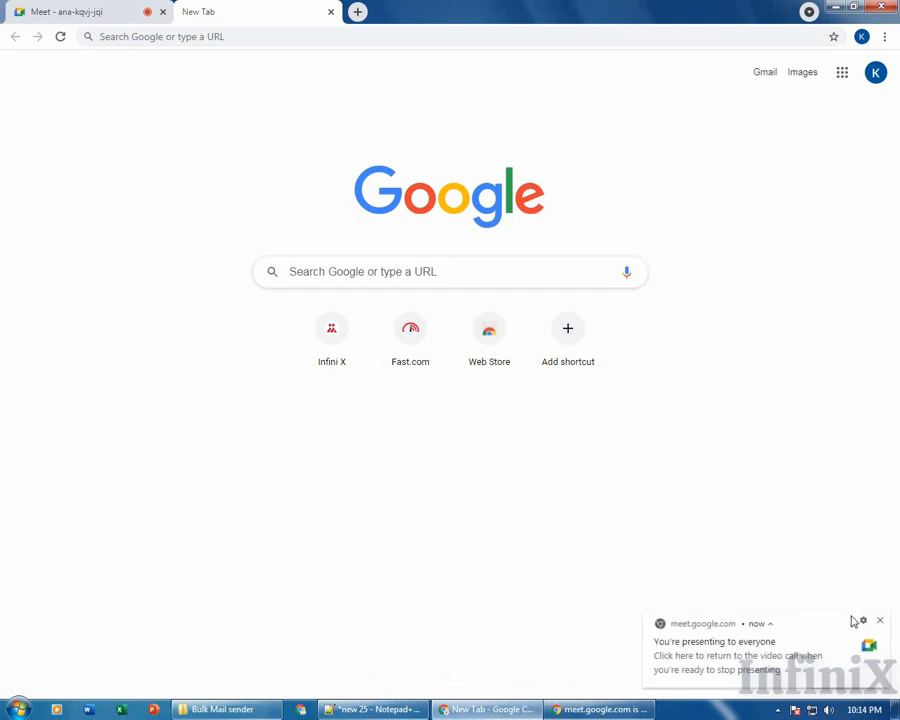
click(880, 621)
click(835, 6)
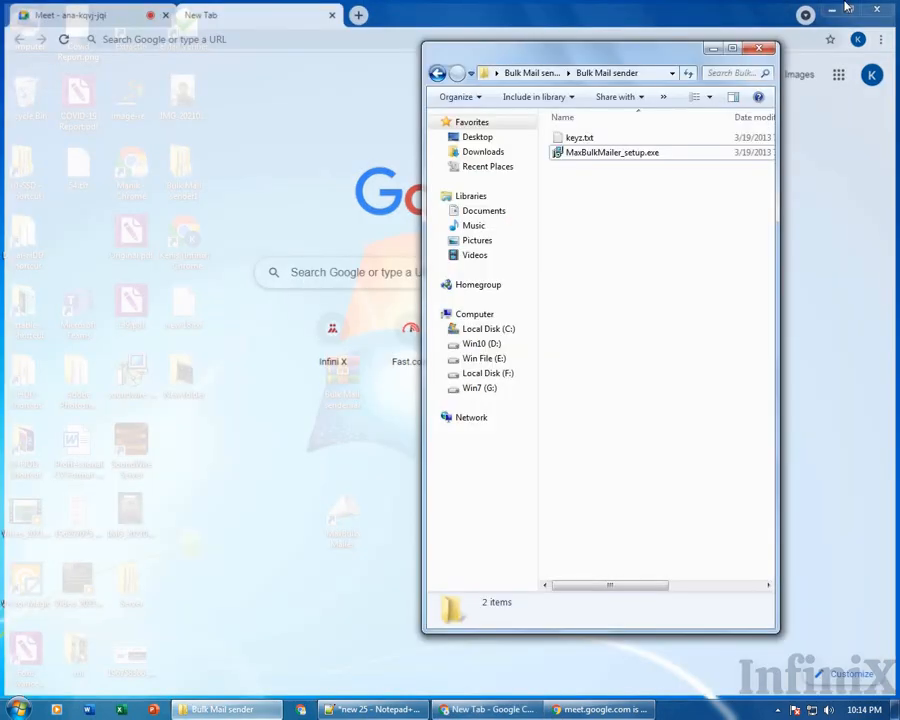
click(712, 48)
click(524, 710)
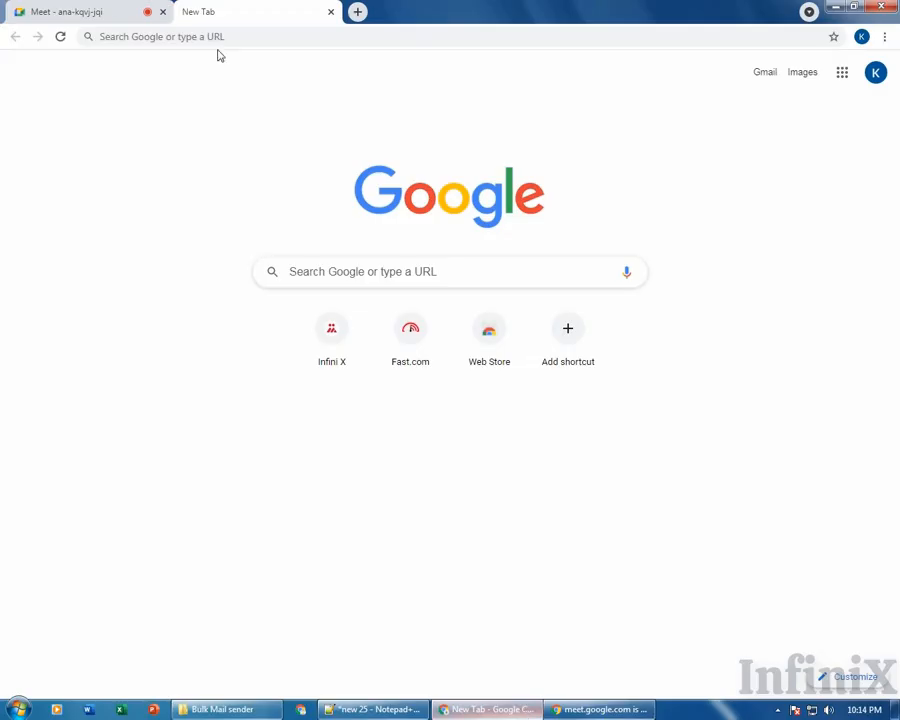
click(110, 8)
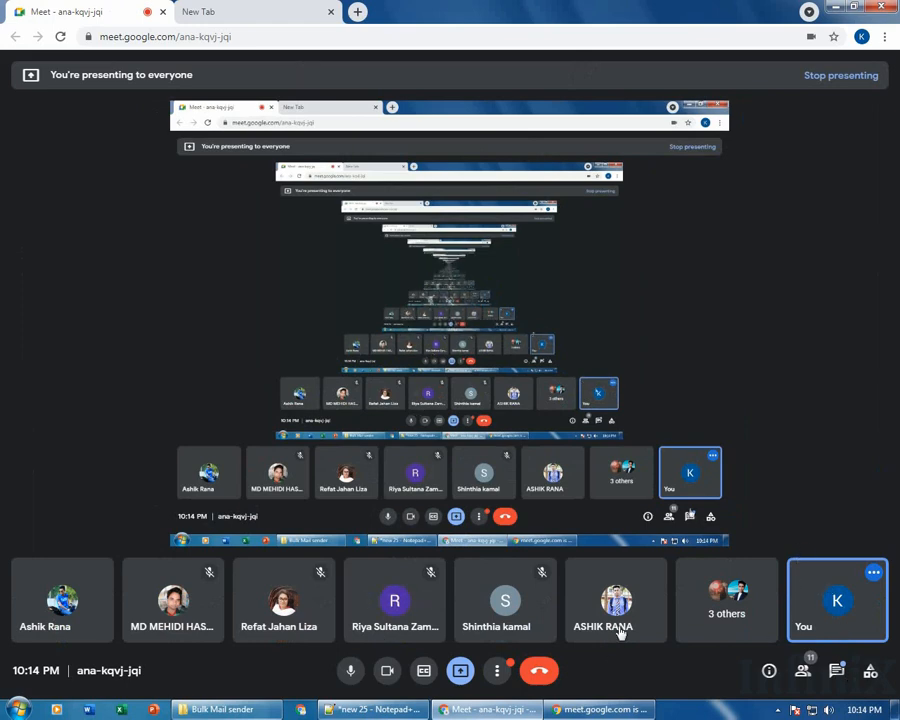
click(266, 9)
click(838, 7)
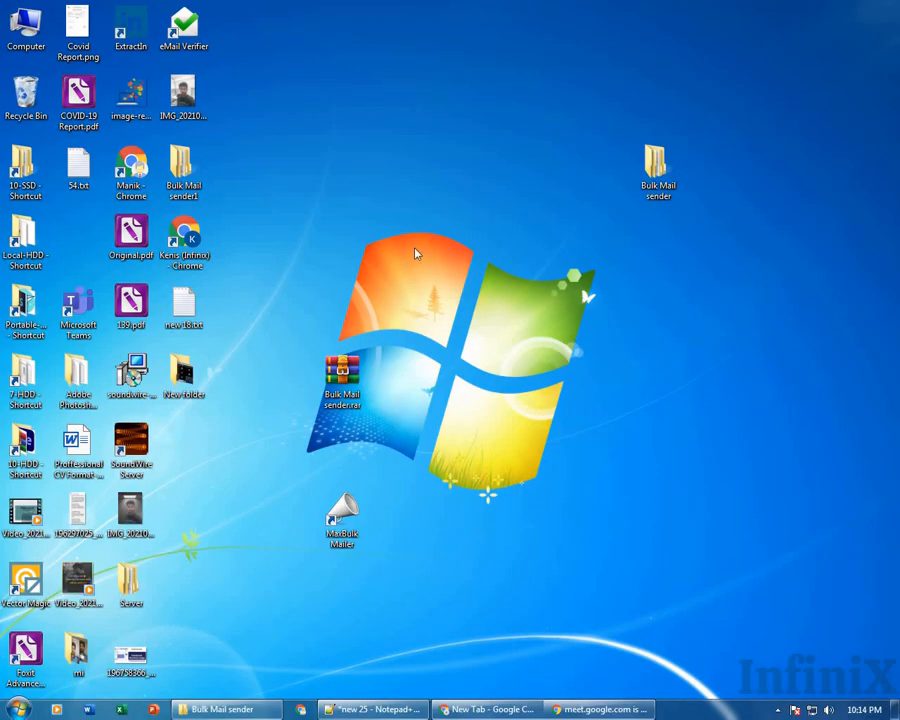
Refresh the desktop icons from the desktop context menu.
right_click(510, 237)
click(514, 237)
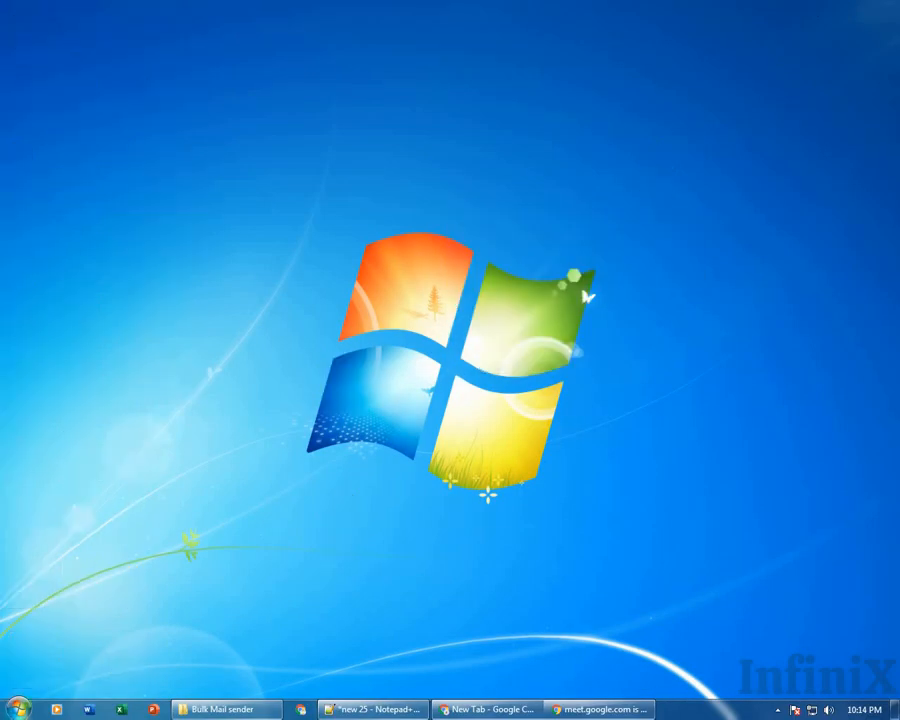
key(super)
key(super)
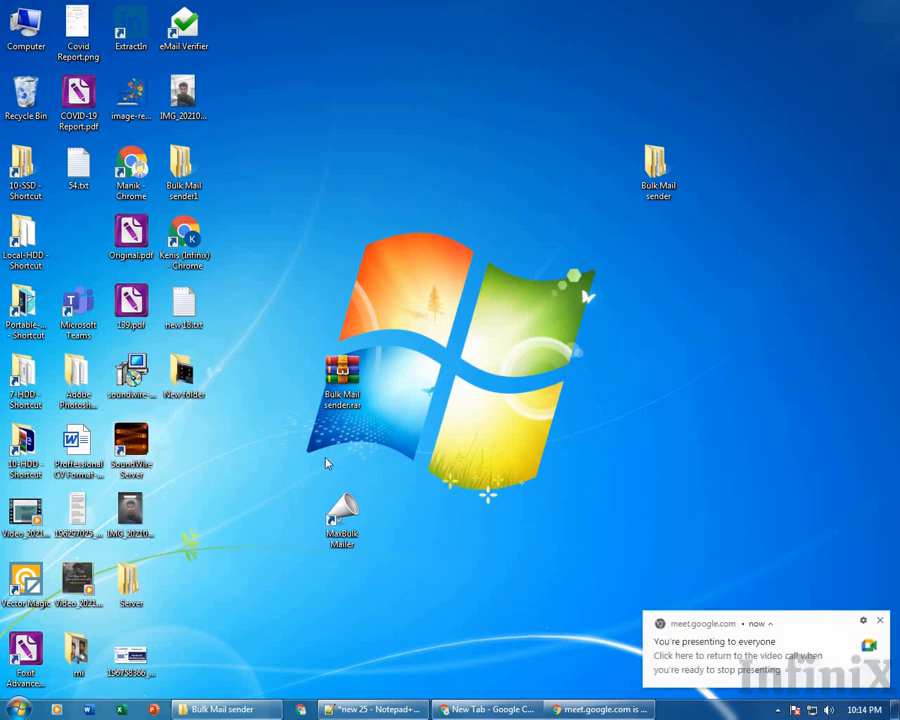
Drag the MaxBulk Mailer shortcut to the desktop's right side and launch it.
drag(341, 512, 594, 380)
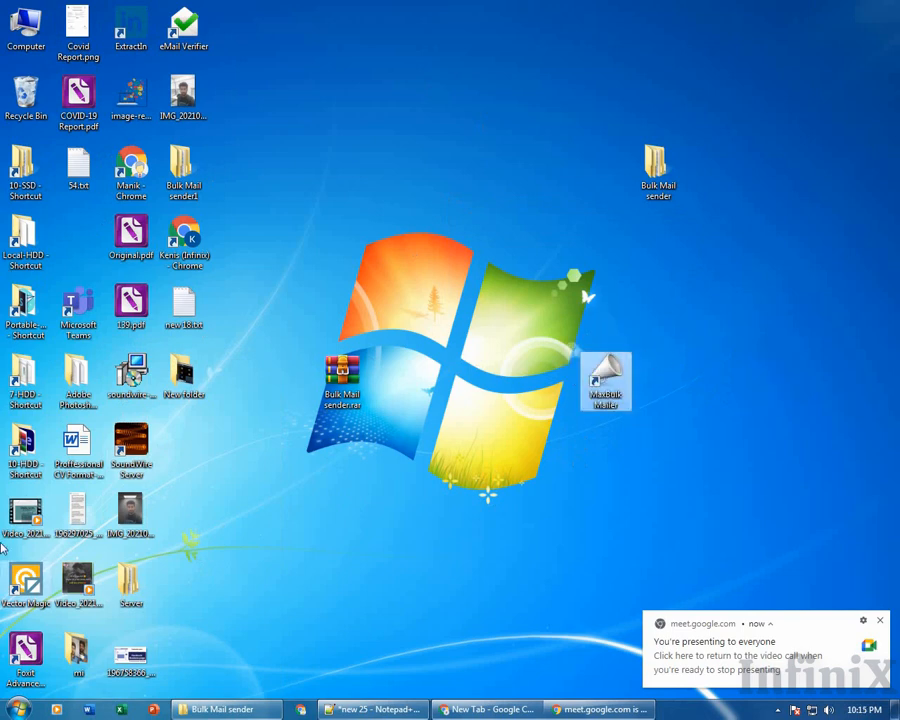
click(612, 383)
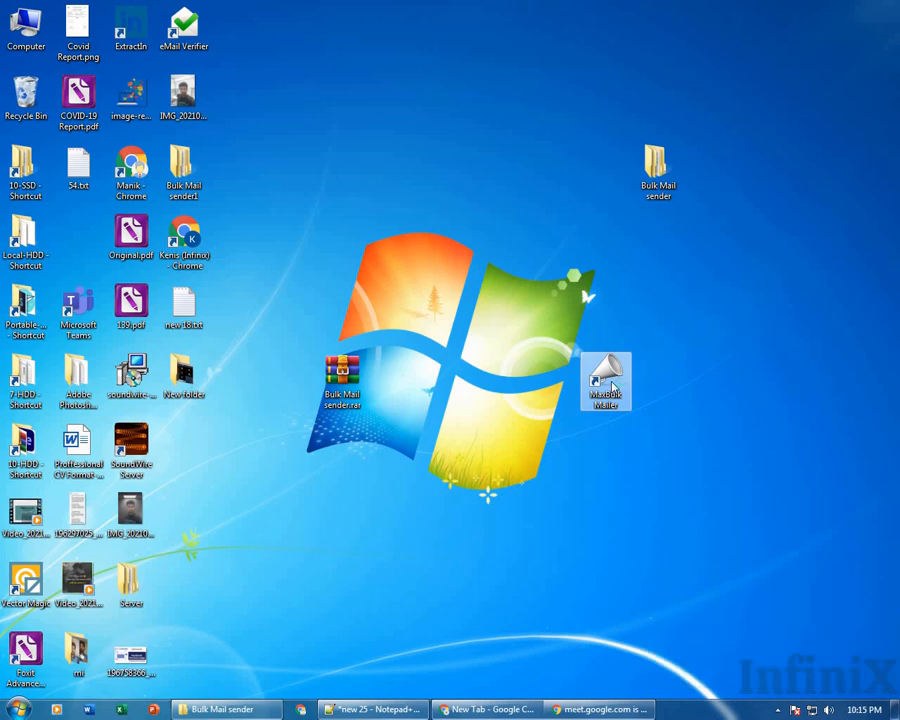
double_click(607, 382)
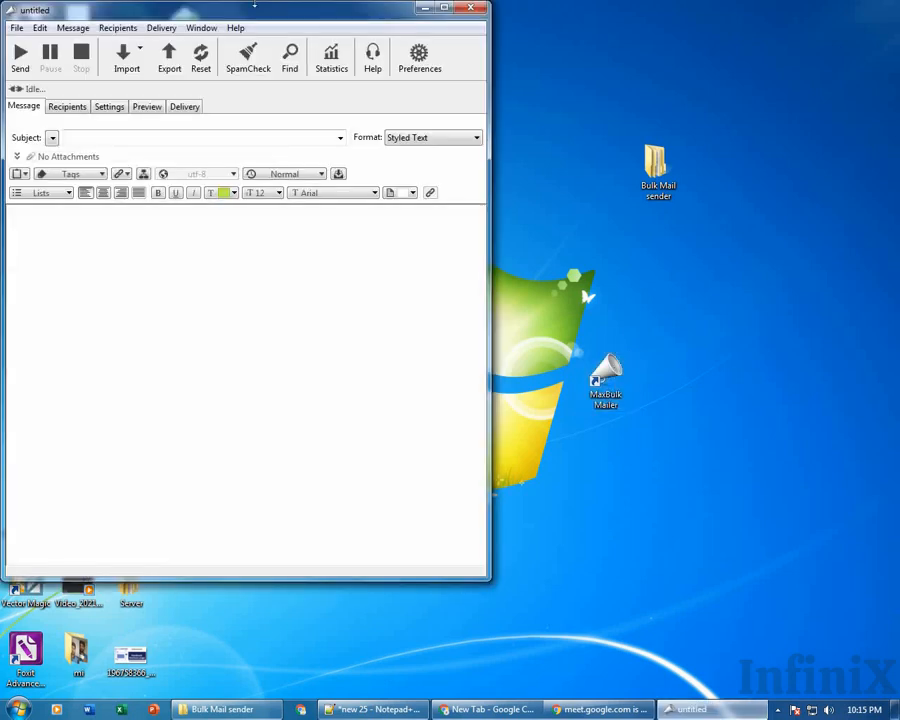
Centre the mail window and set the message Format to Plain text.
drag(255, 17, 560, 64)
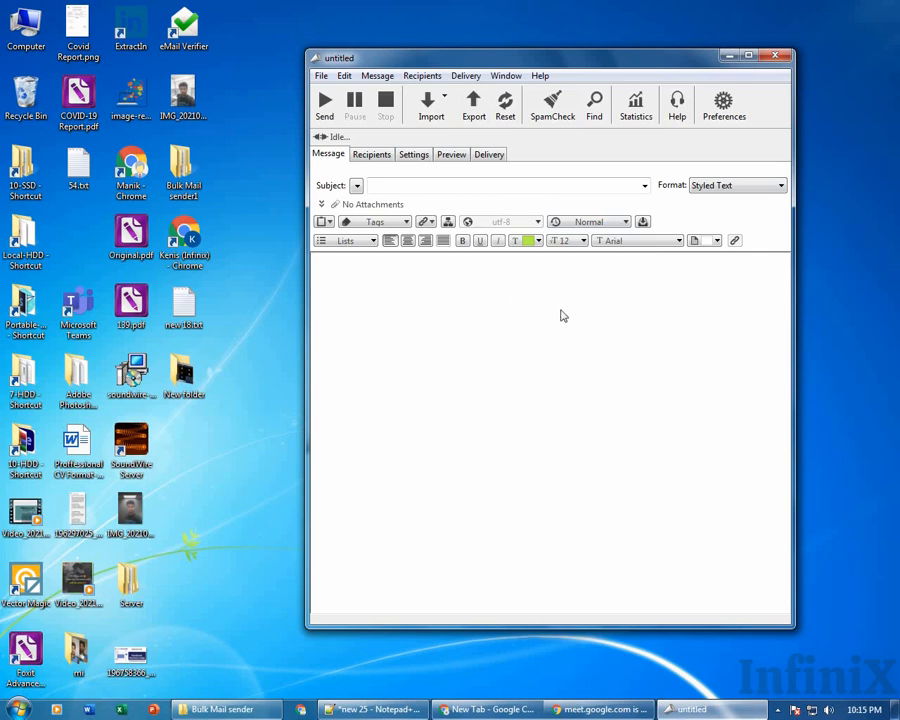
click(412, 190)
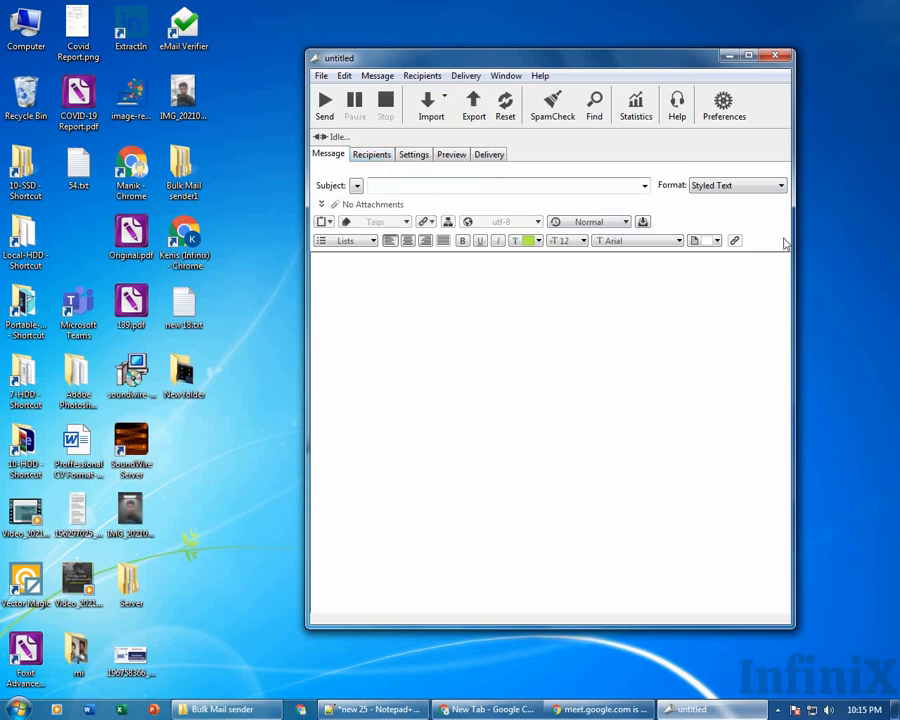
click(735, 188)
click(729, 186)
click(729, 186)
click(728, 201)
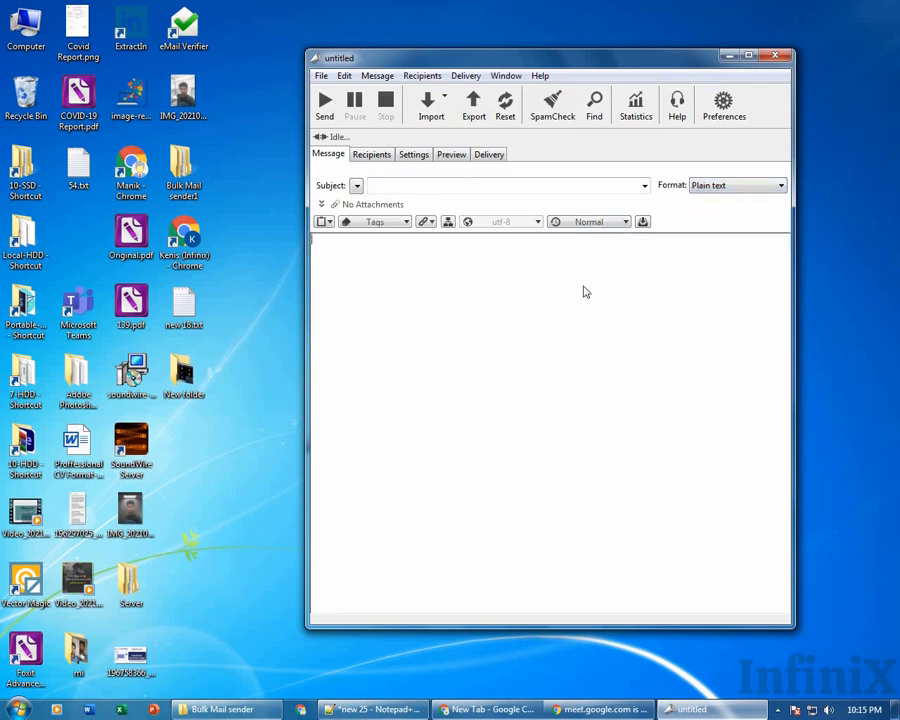
Replace the body text with the words 'pain text'.
text(dfdf)
key(ctrl+a)
text(pain text)
drag(352, 243, 311, 244)
click(402, 244)
Switch the Format to Text|HTML, then HTML only, keeping the generated HTML template code.
click(736, 186)
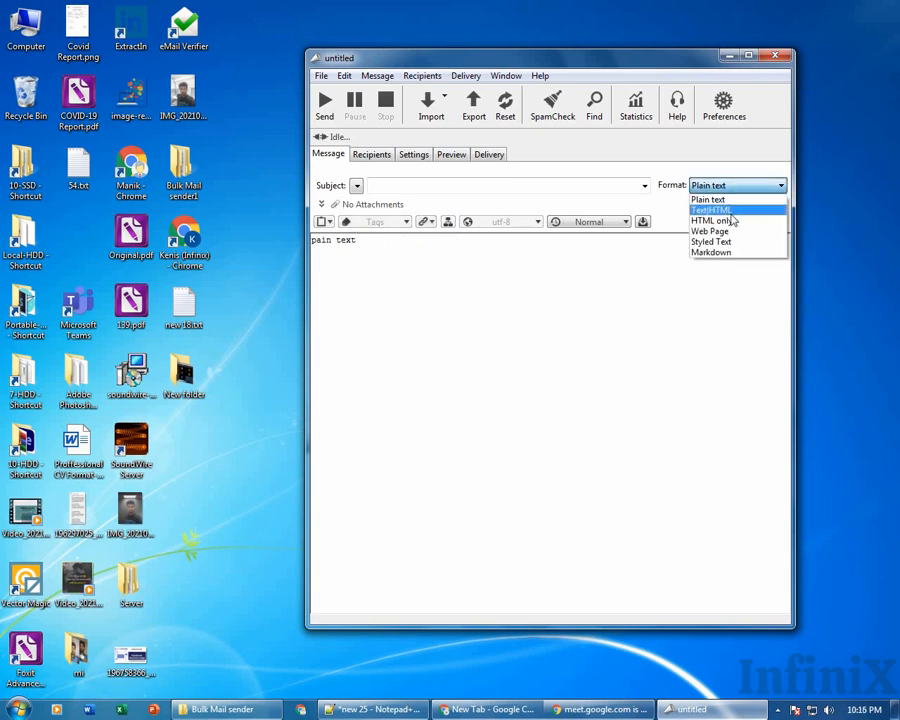
click(730, 211)
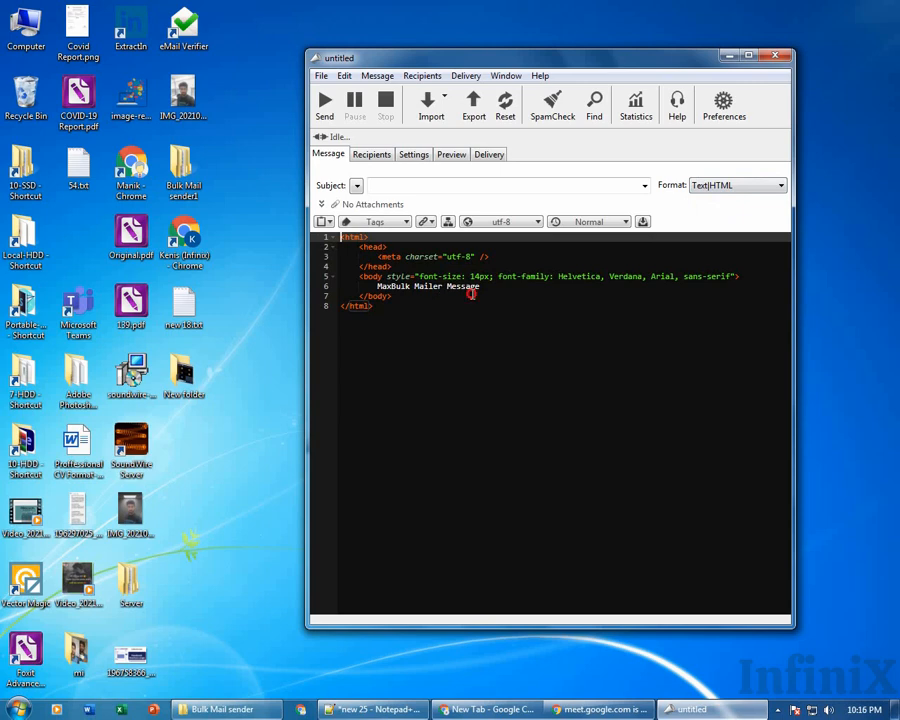
drag(480, 288, 328, 236)
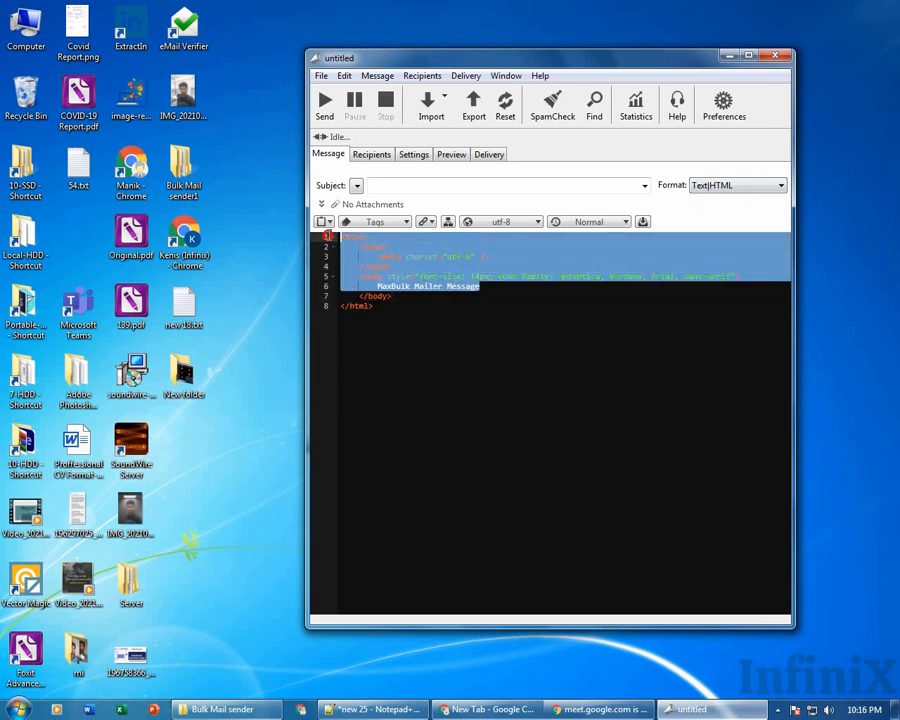
click(759, 185)
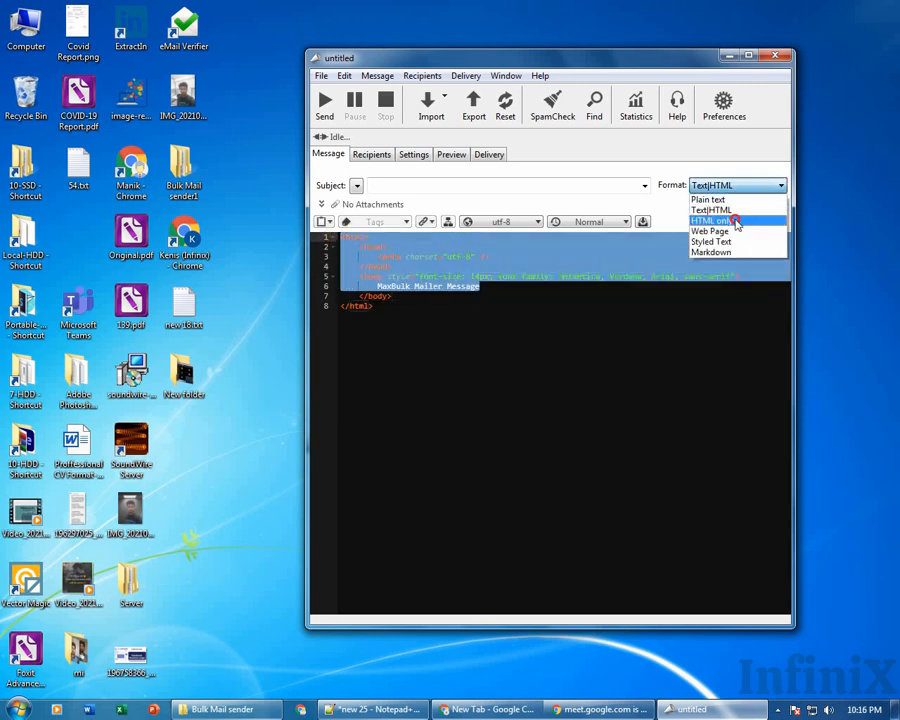
click(735, 222)
click(448, 300)
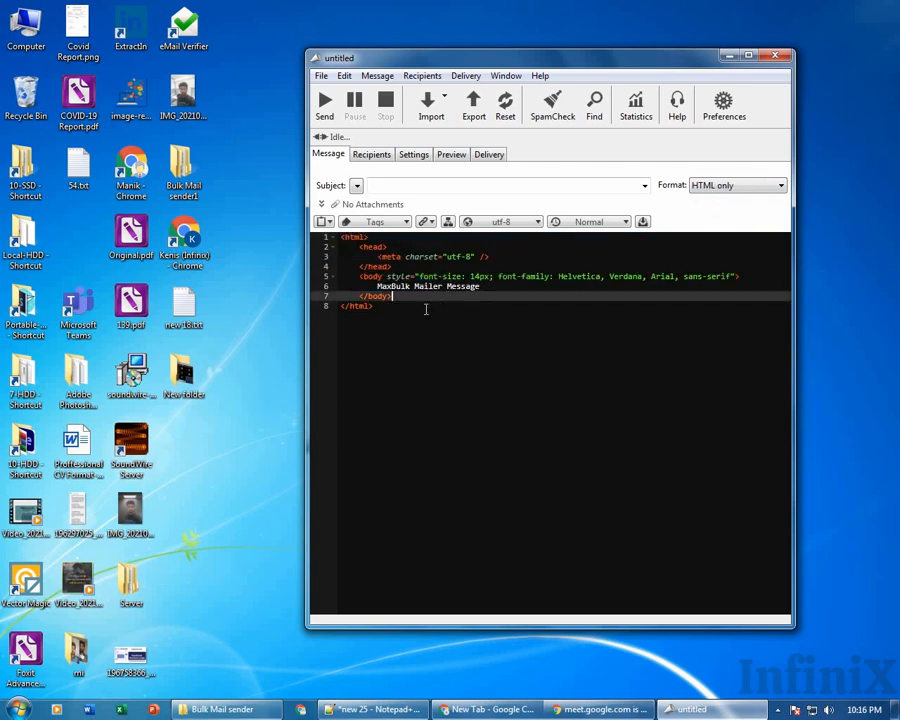
drag(408, 322, 330, 237)
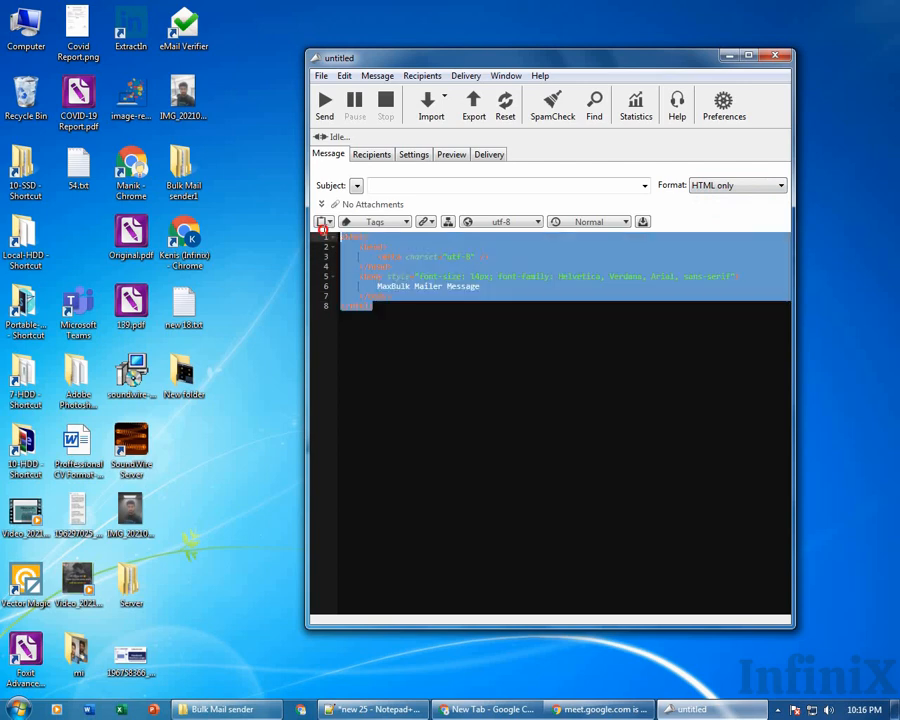
click(386, 315)
drag(400, 311, 289, 226)
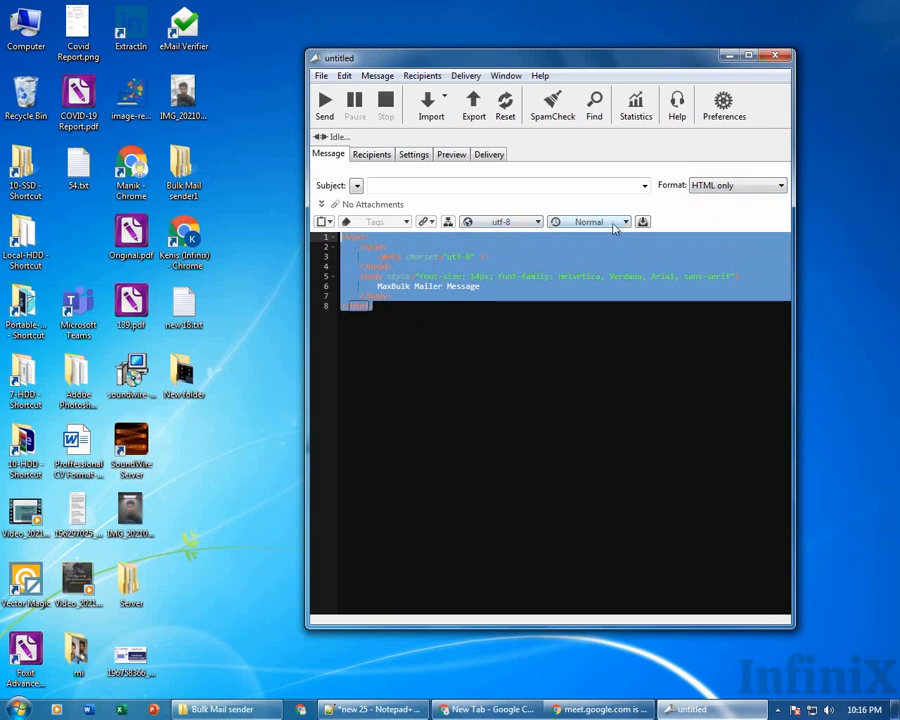
click(727, 191)
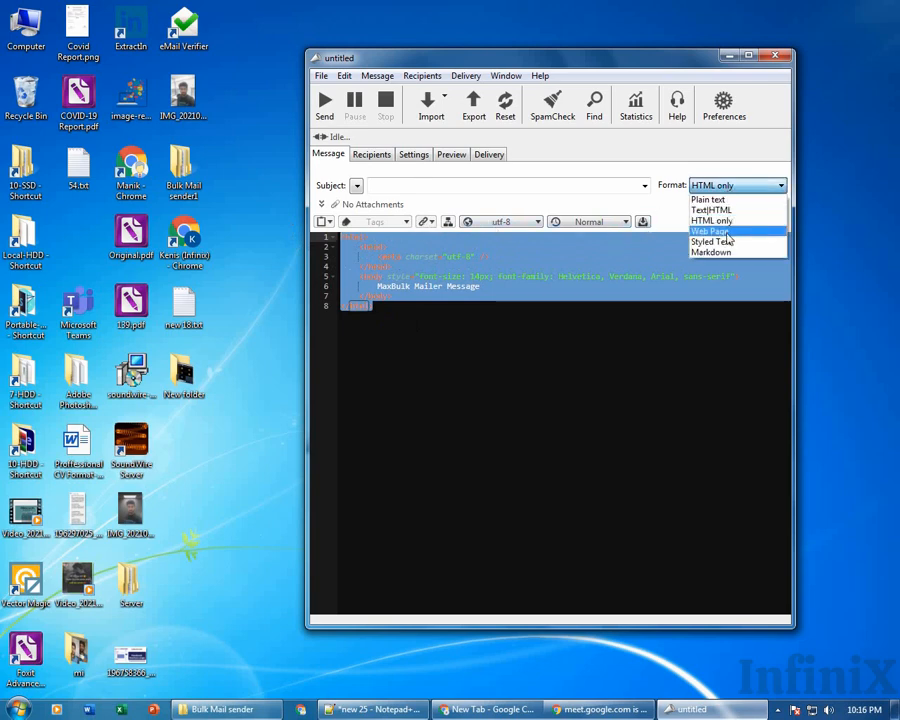
click(638, 305)
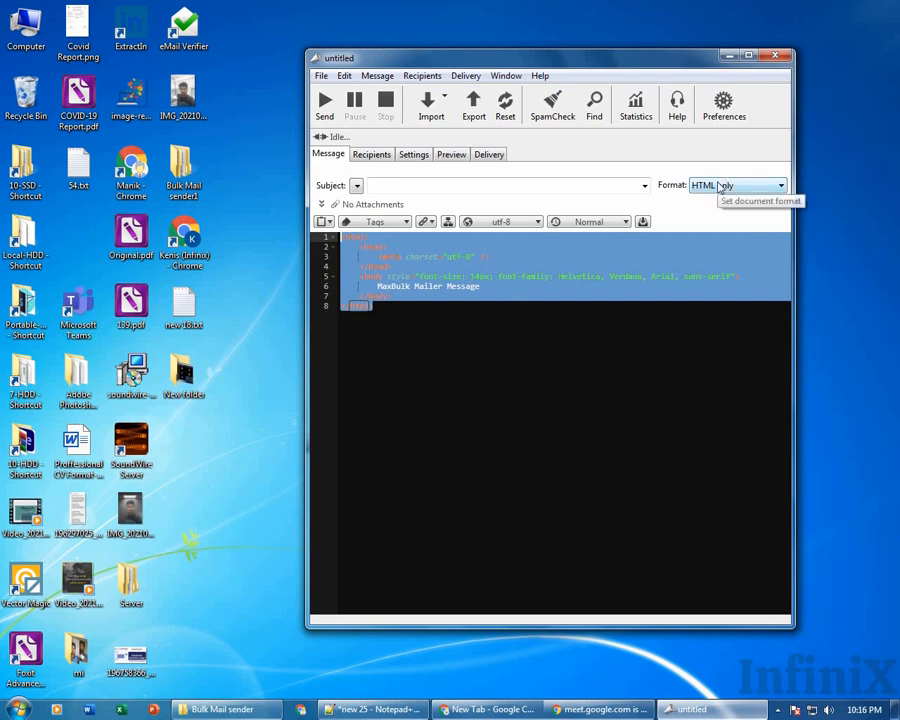
click(390, 326)
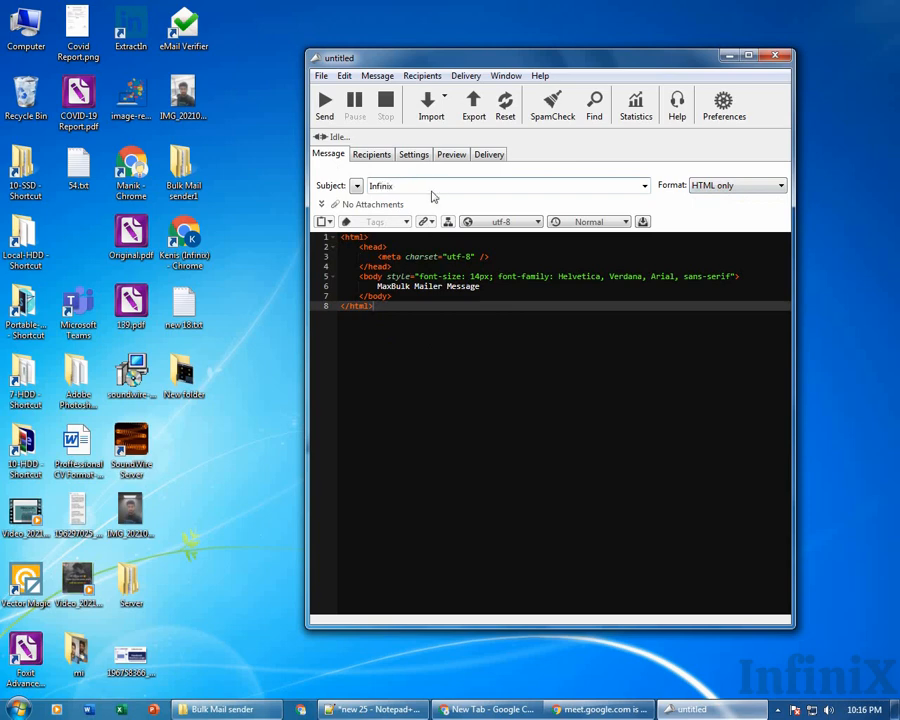
Add the Announce prefix so the subject reads '[Ann] Infinix'.
click(356, 186)
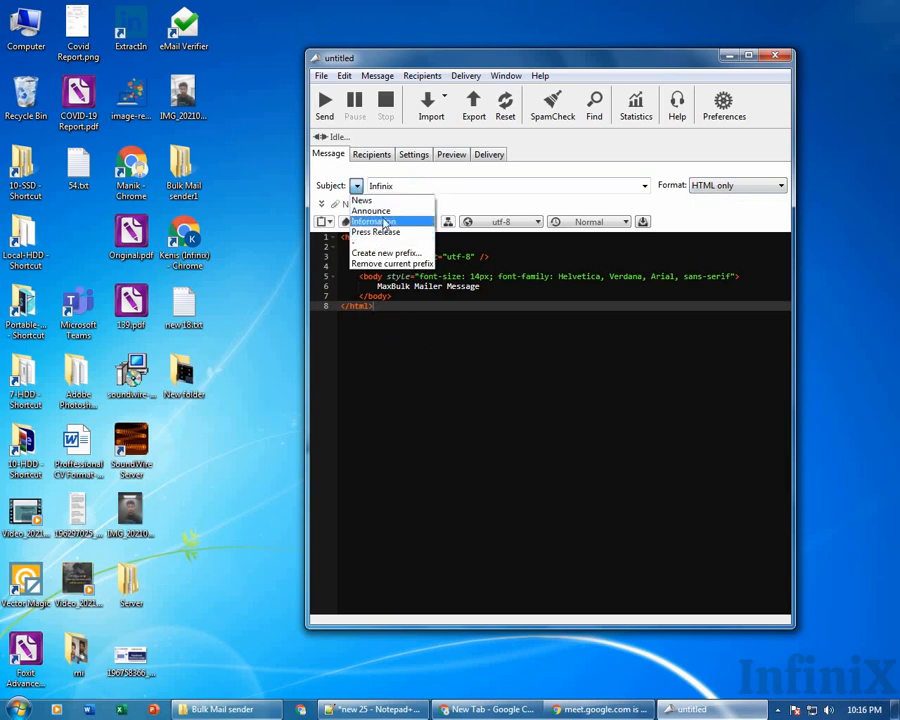
click(386, 211)
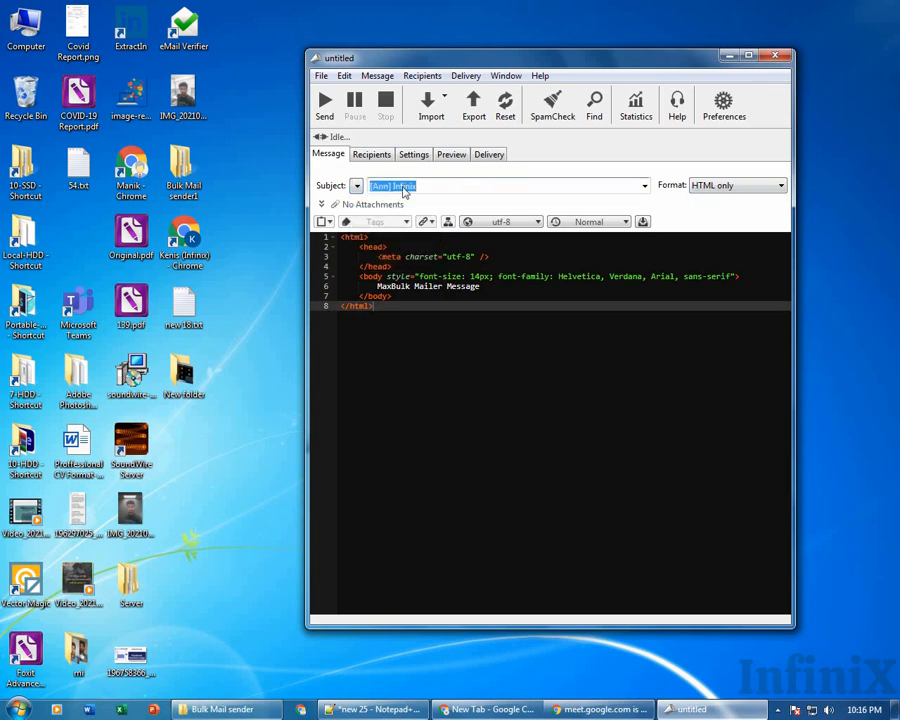
drag(424, 186, 368, 191)
click(355, 185)
click(355, 186)
click(407, 187)
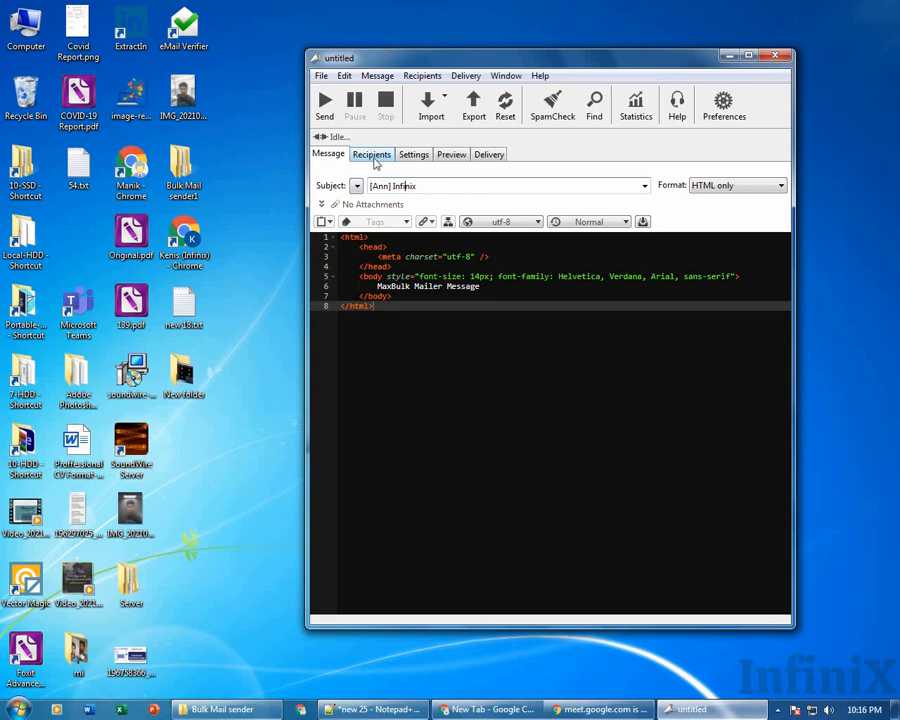
Add a blank first row to the message's Recipients list.
click(374, 157)
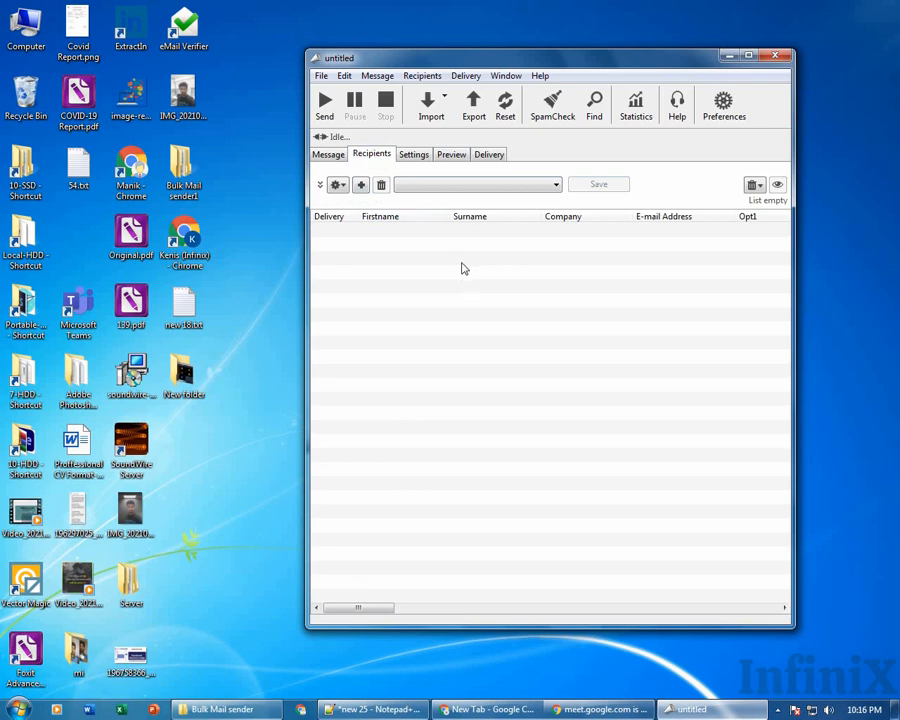
click(361, 184)
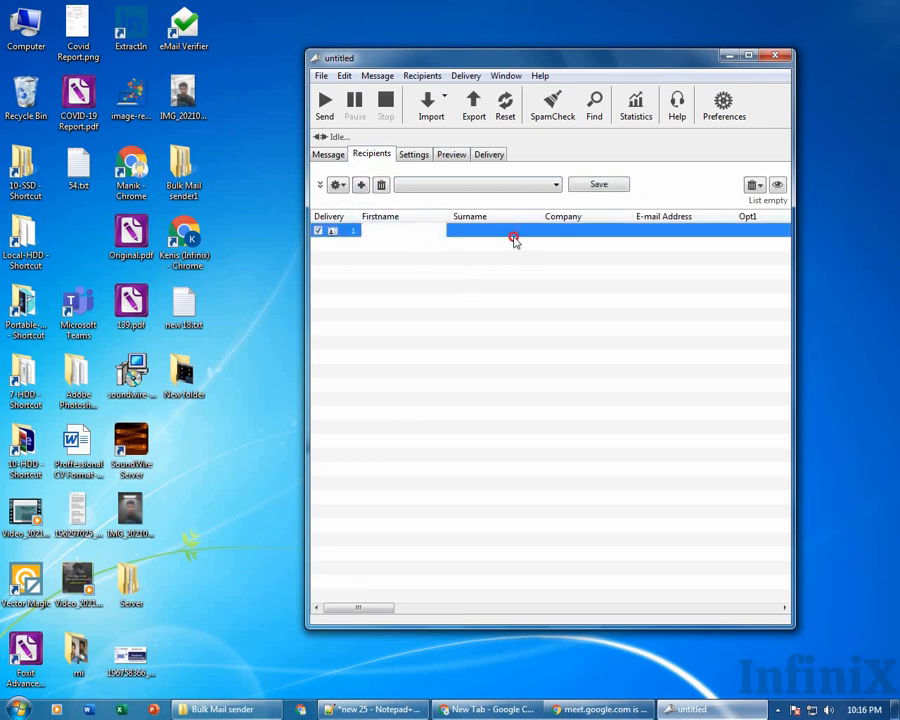
click(511, 233)
click(402, 235)
click(586, 234)
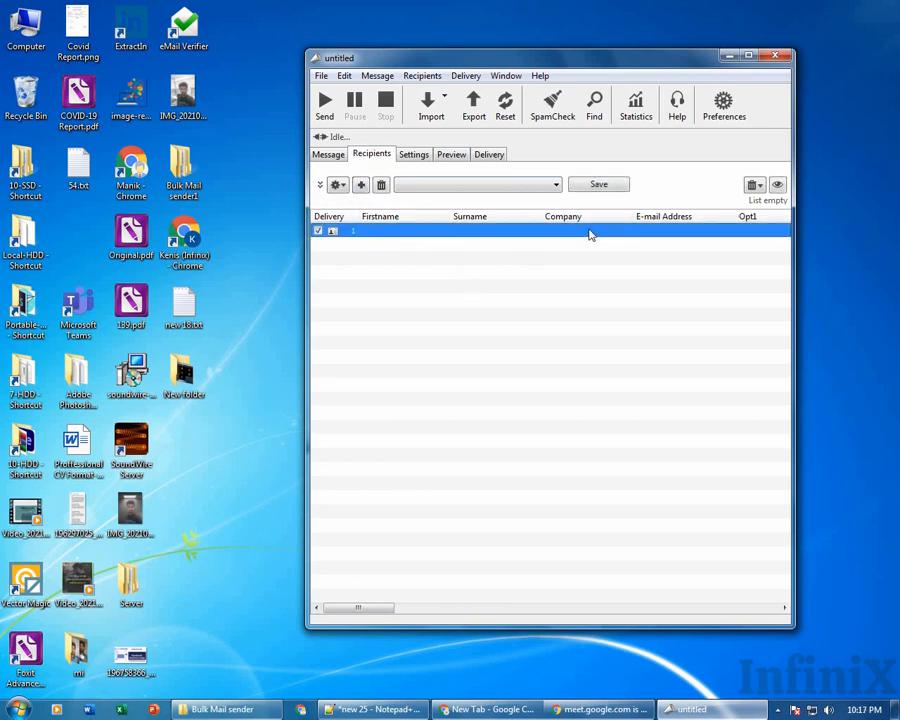
Browse the gear menu and File > Import Recipients, then bring up the Google Meet call in Chrome.
click(337, 185)
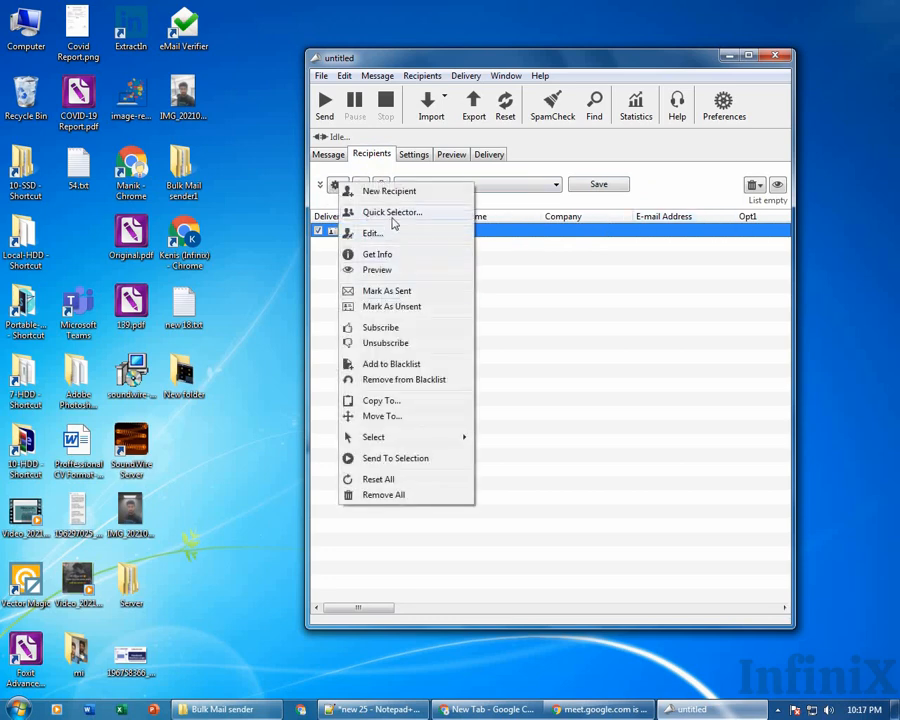
click(321, 75)
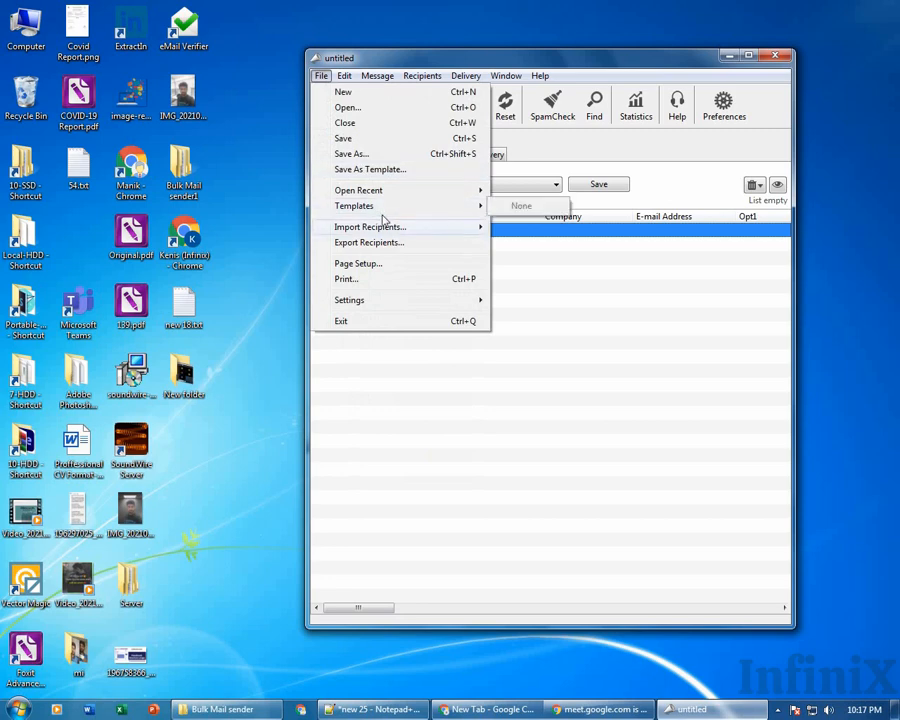
mouse_move(384, 230)
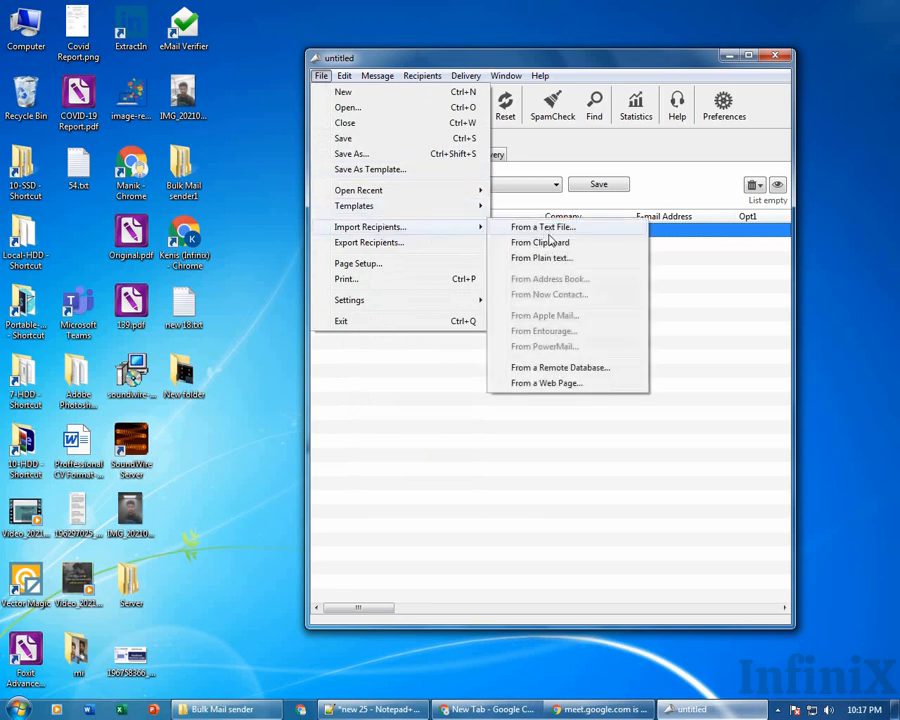
click(467, 711)
click(146, 7)
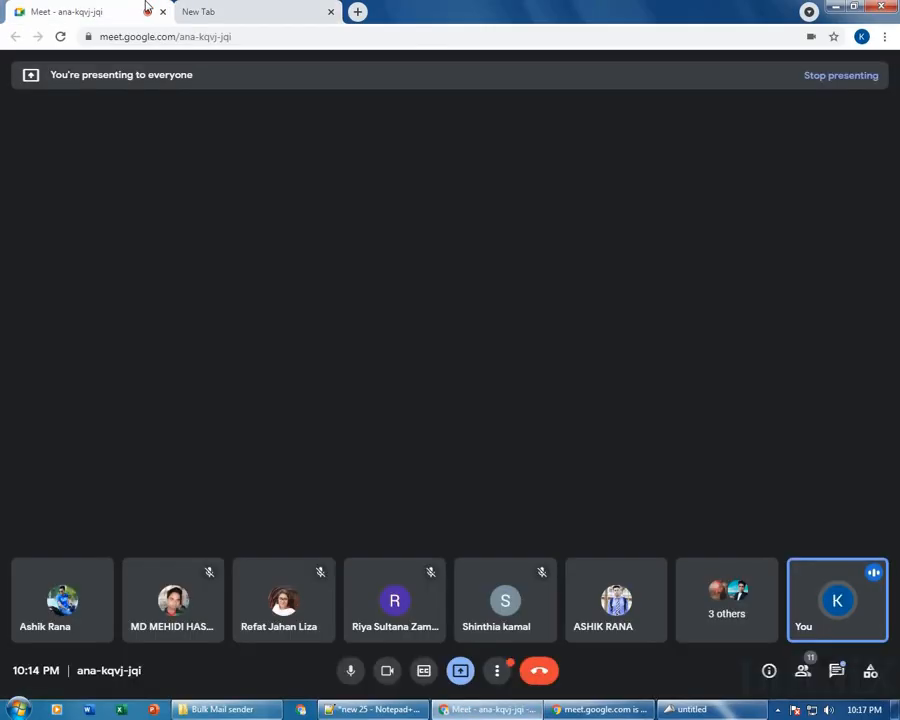
Toggle the Meet microphone off and on, then minimise Chrome to reveal the recipient list.
click(345, 671)
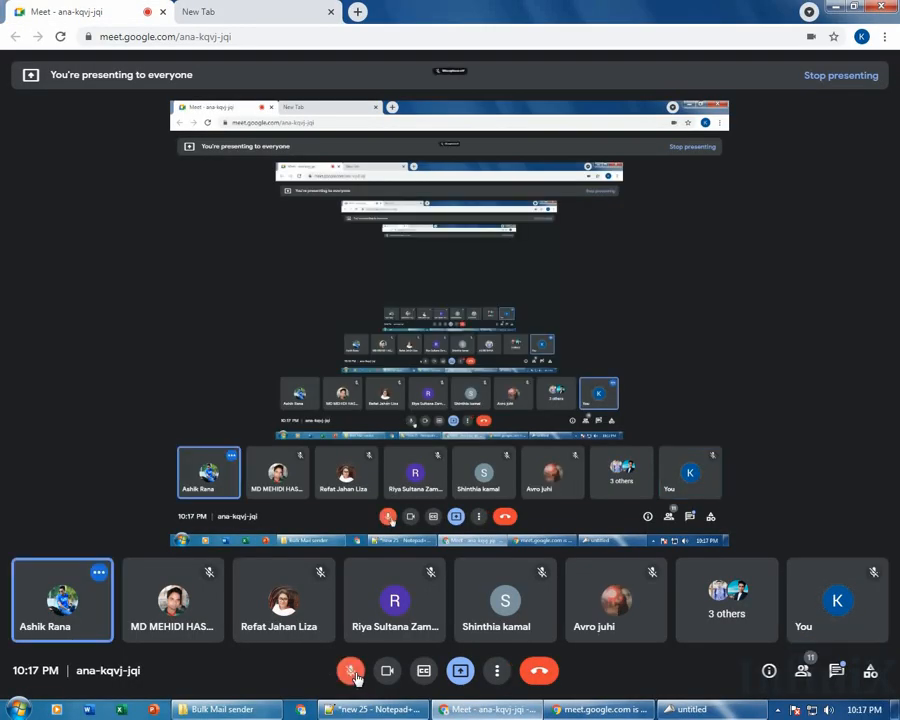
click(214, 10)
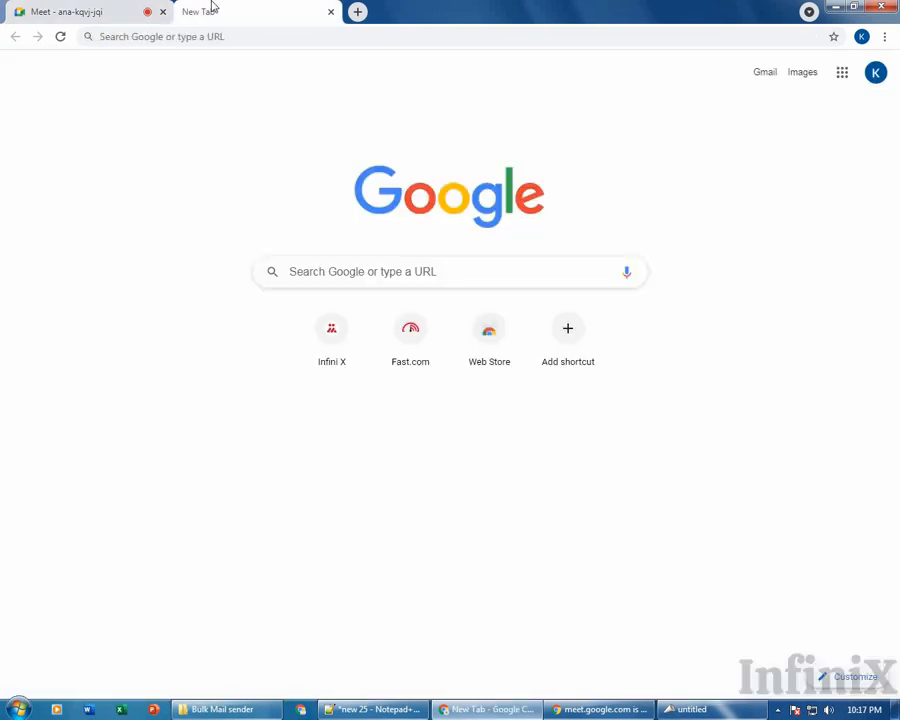
click(737, 656)
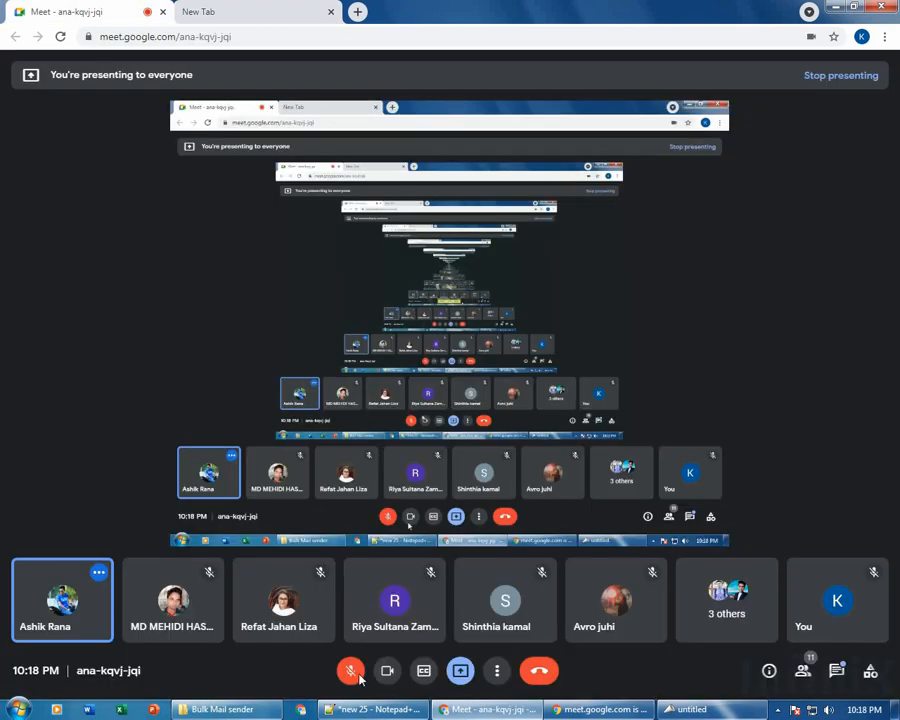
click(737, 710)
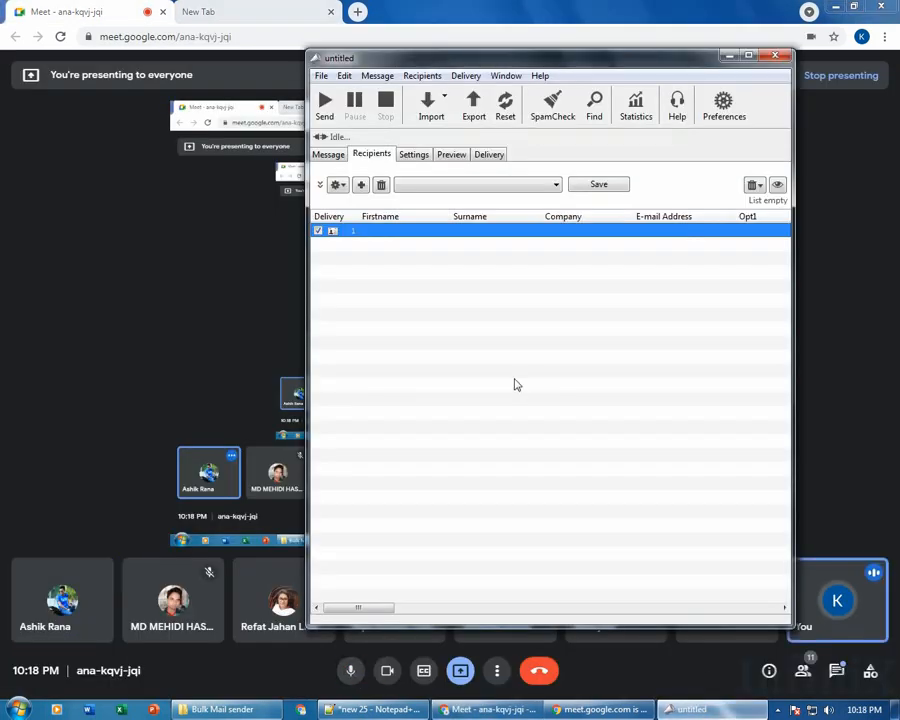
click(830, 7)
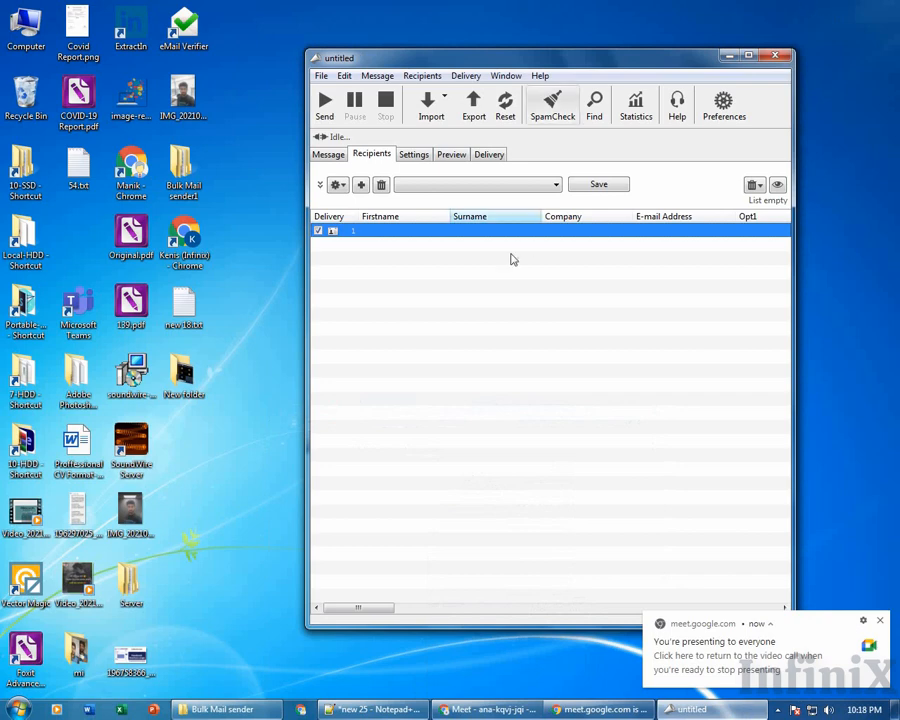
Dismiss the Import Recipients options without importing, then bring the Meet call to the front.
click(321, 78)
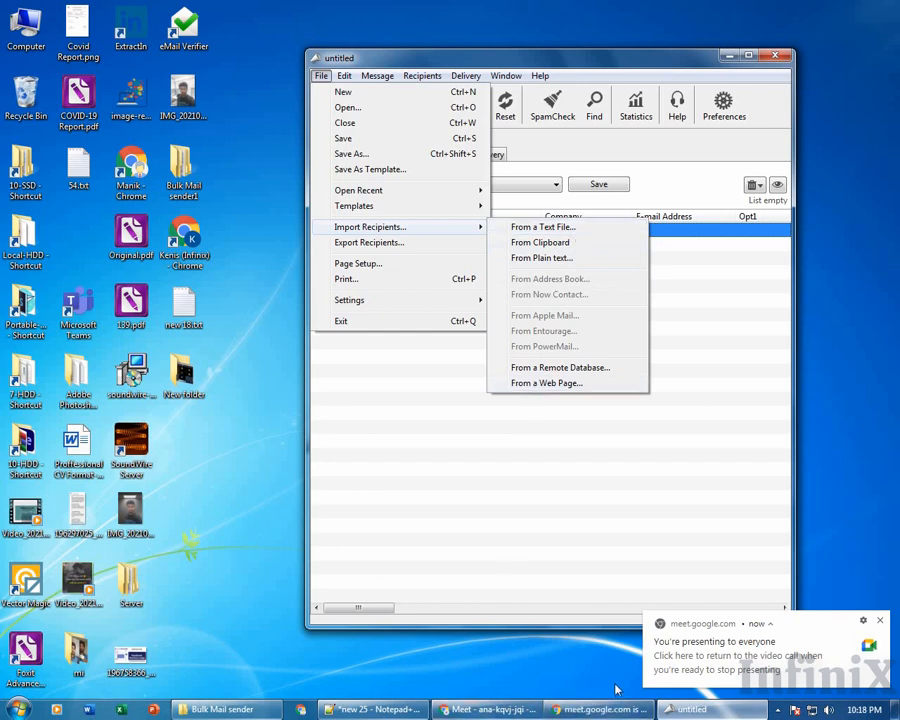
mouse_move(598, 709)
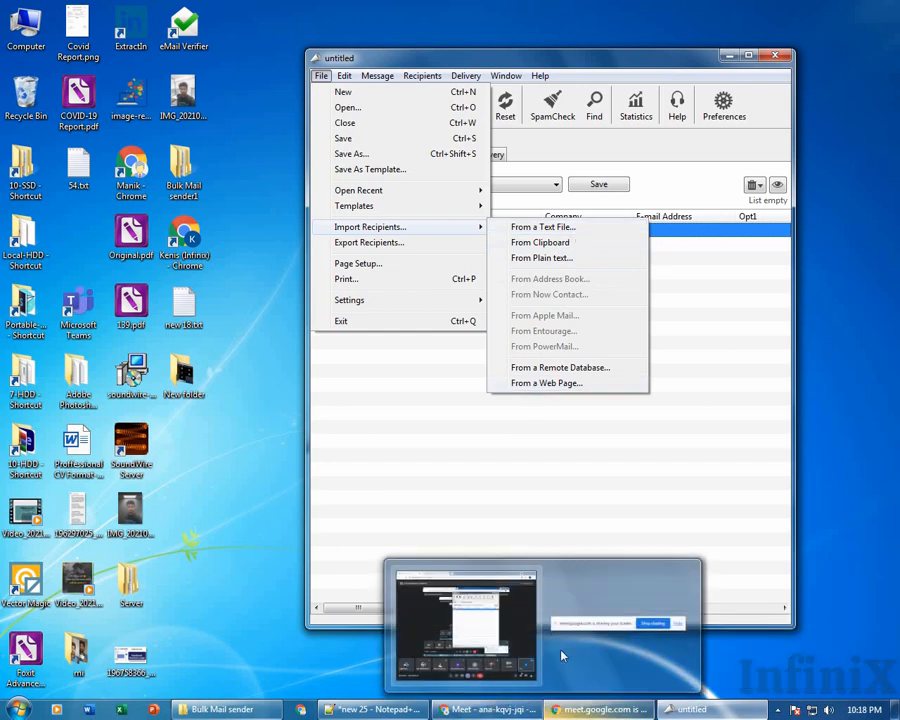
click(649, 440)
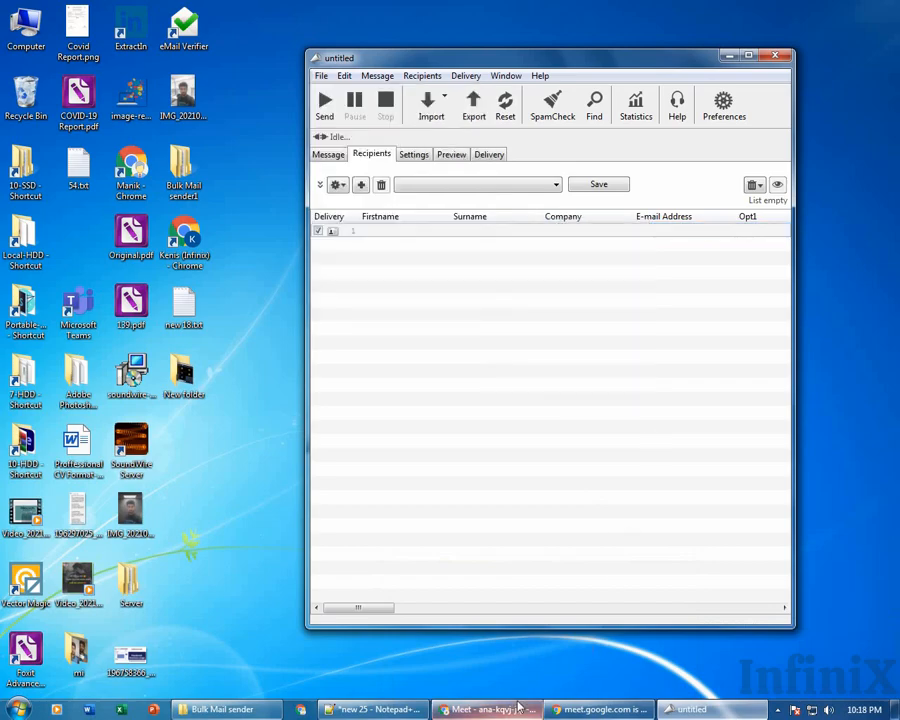
click(518, 707)
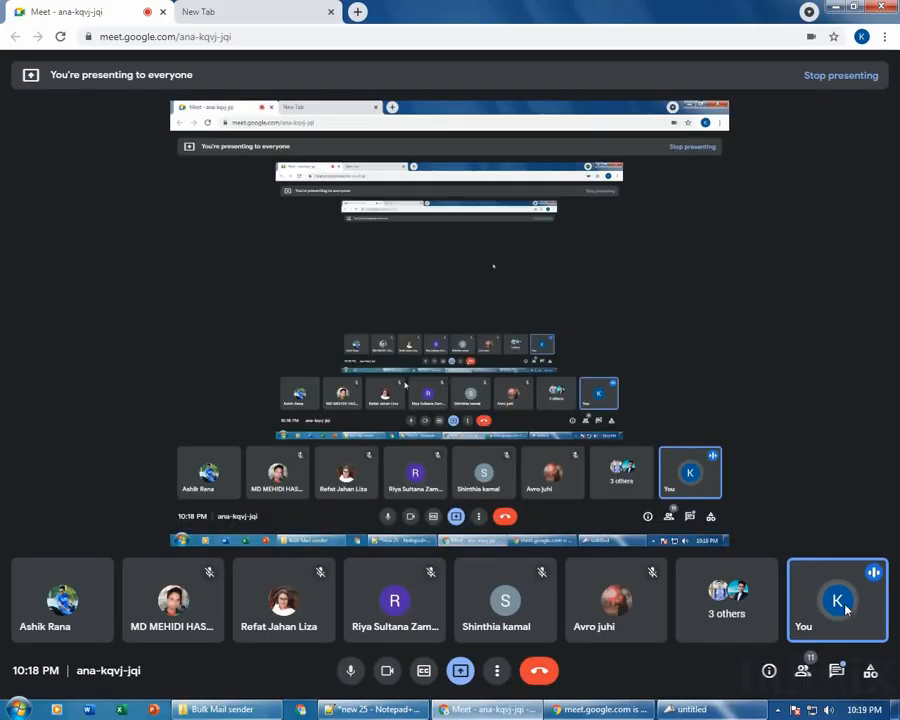
Check the Meet in-call messages, then minimize Chrome back to the recipient list.
click(836, 670)
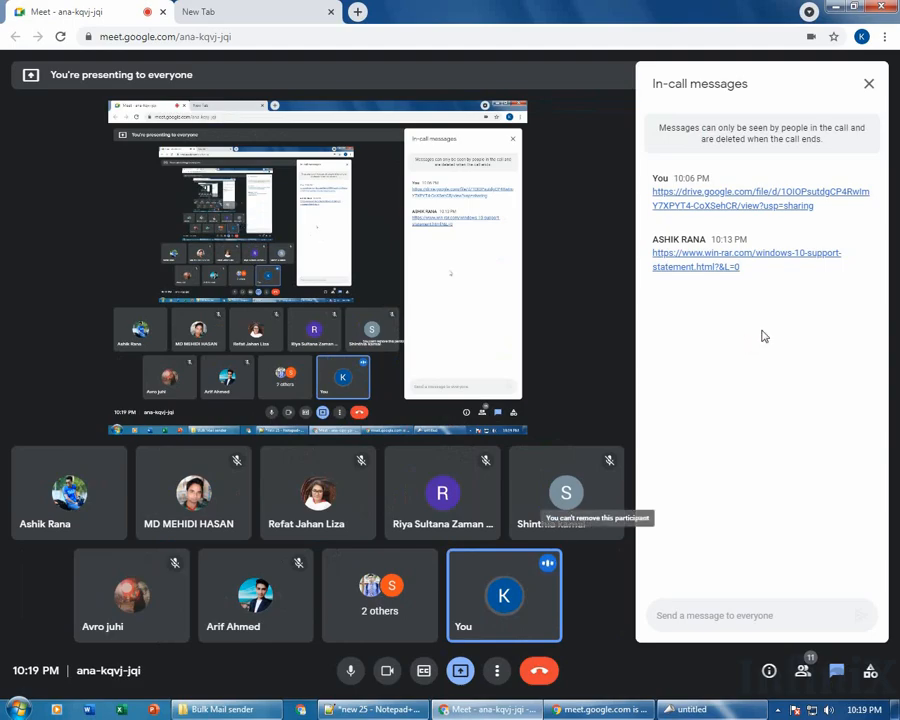
click(831, 7)
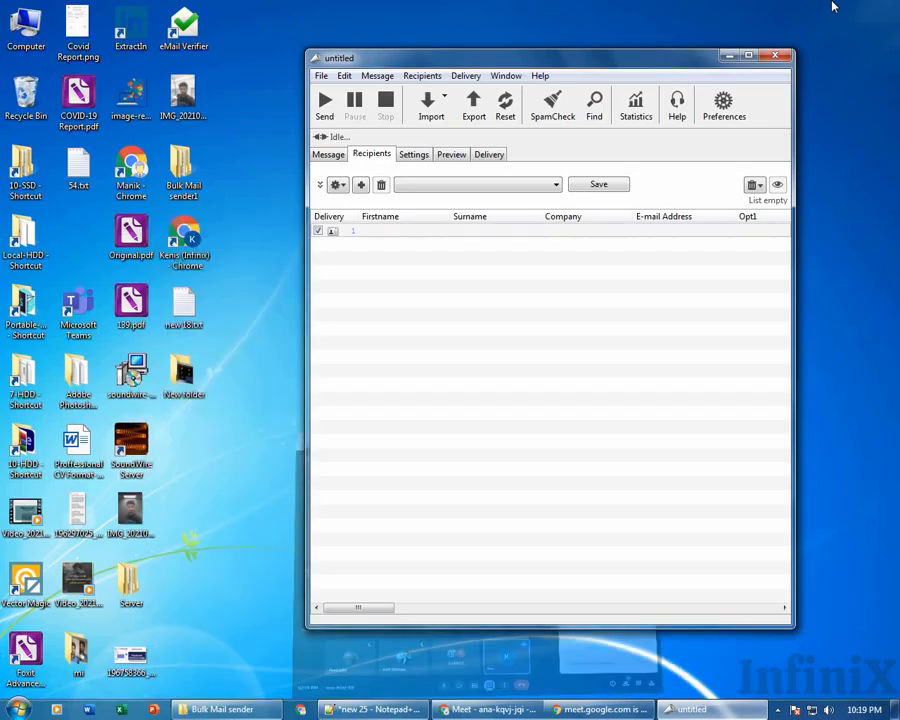
click(337, 184)
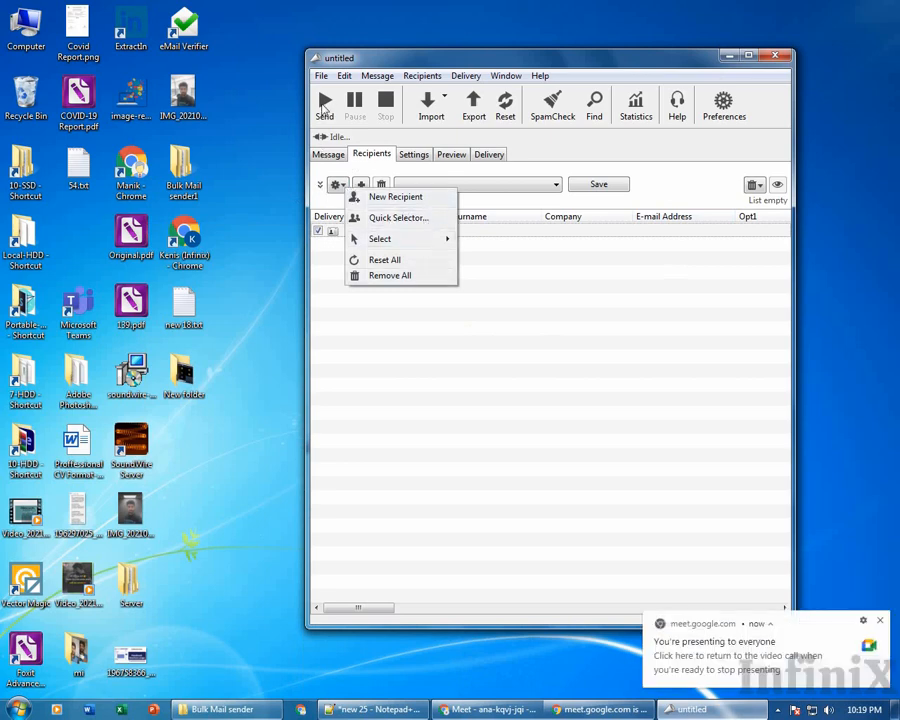
click(321, 185)
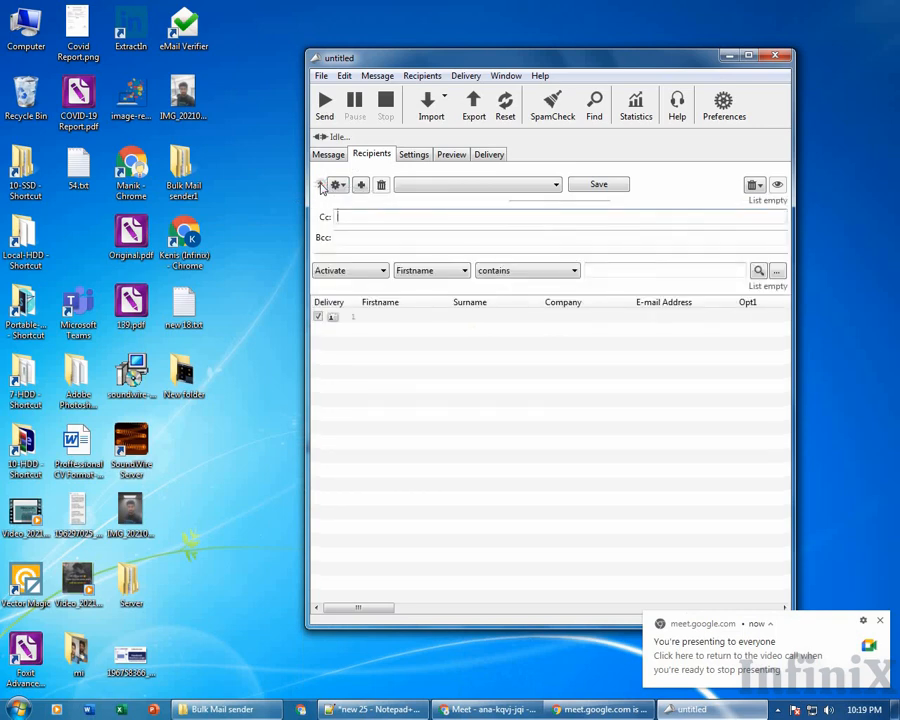
click(321, 185)
click(321, 185)
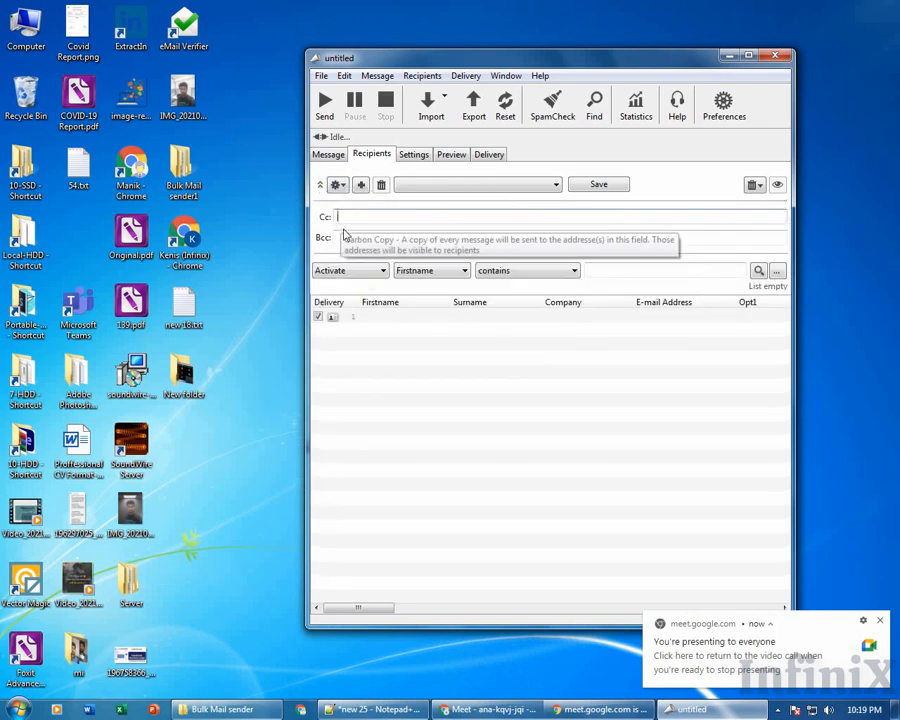
click(336, 219)
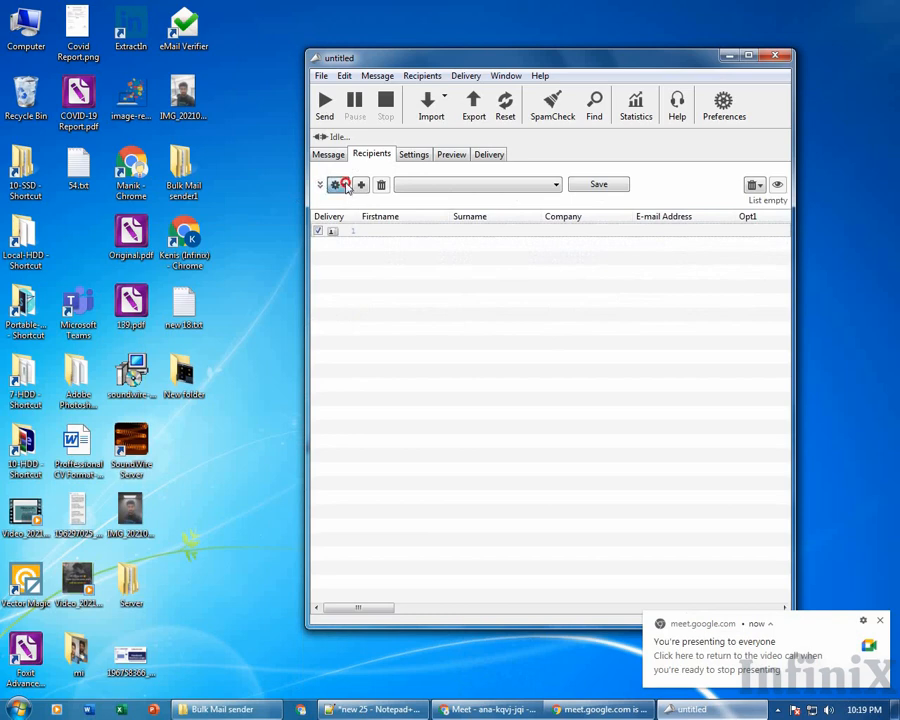
click(341, 185)
mouse_move(380, 233)
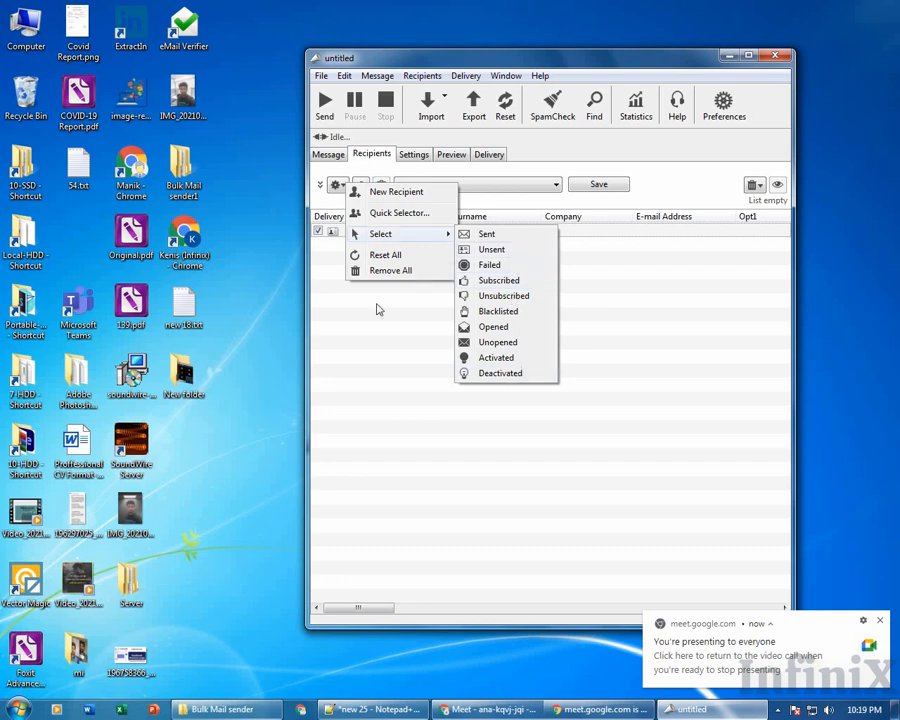
click(380, 322)
click(386, 237)
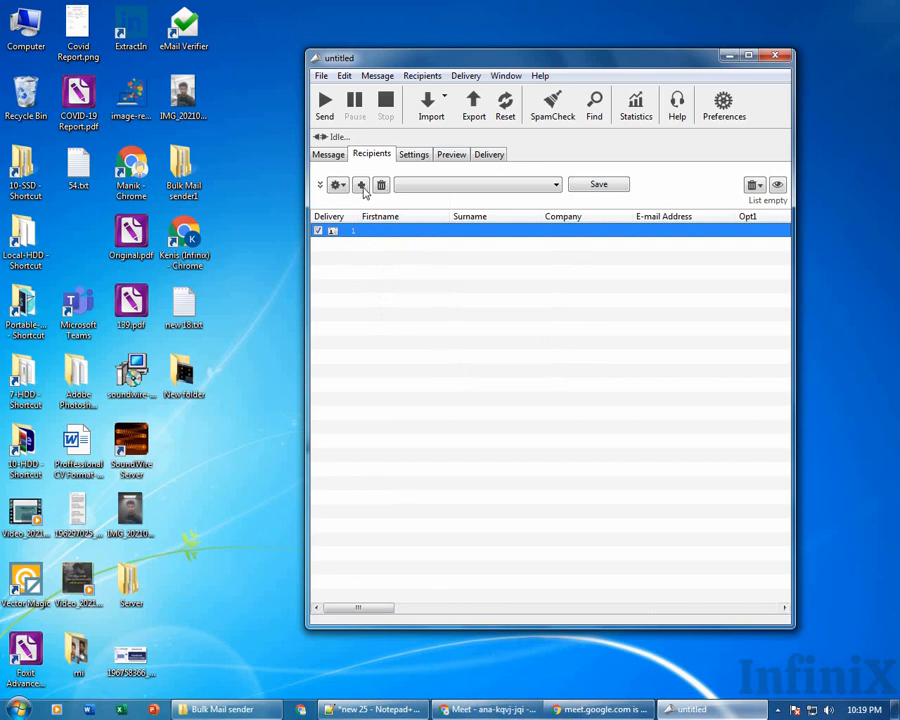
Type an e-mail address into recipient row 1, commit it, and return to the Meet call.
click(648, 231)
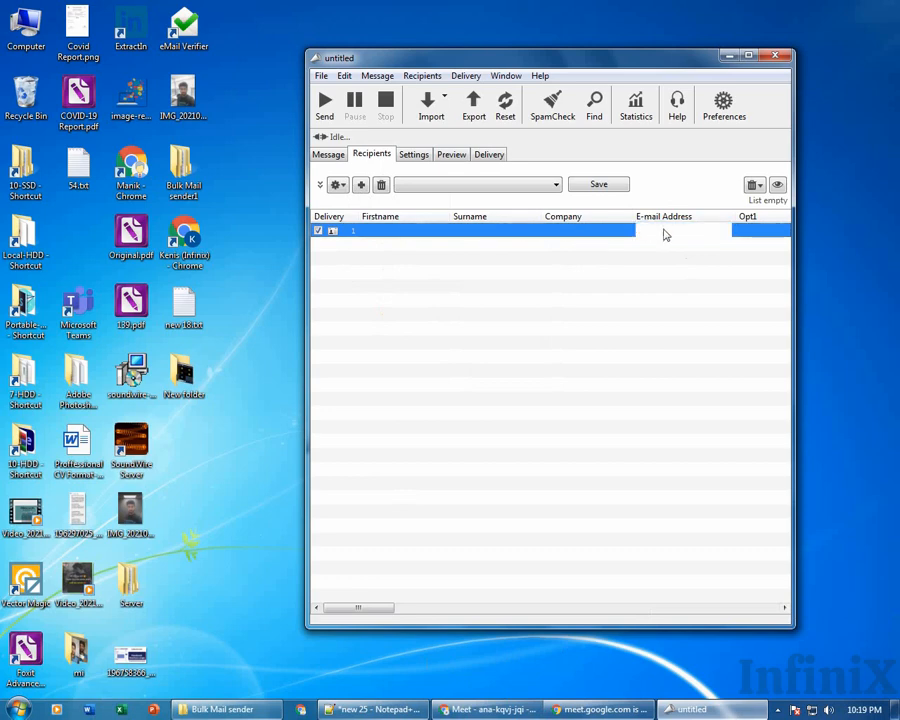
click(690, 257)
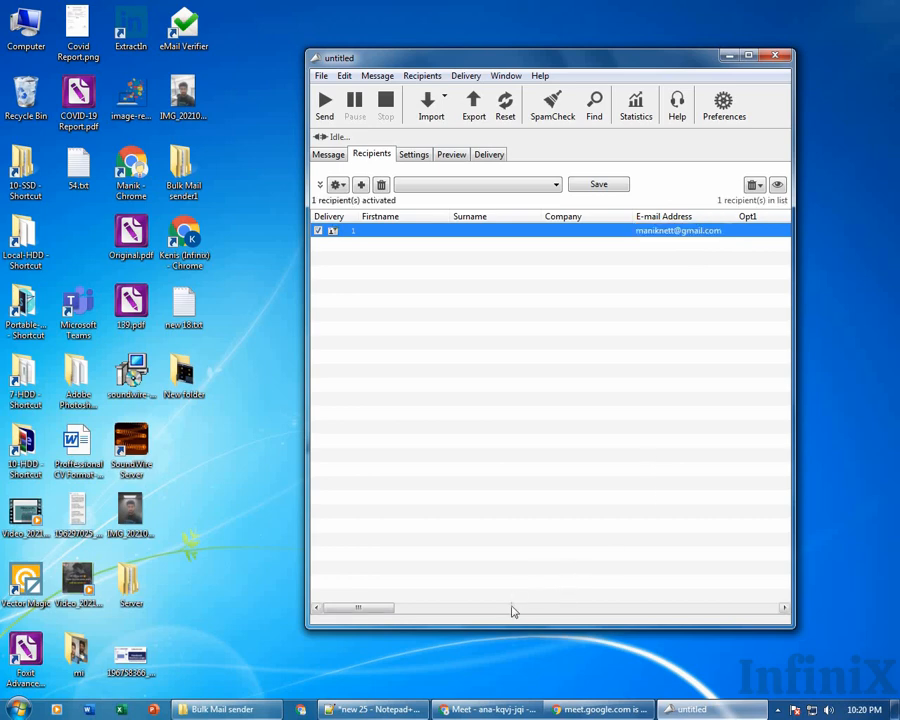
click(492, 709)
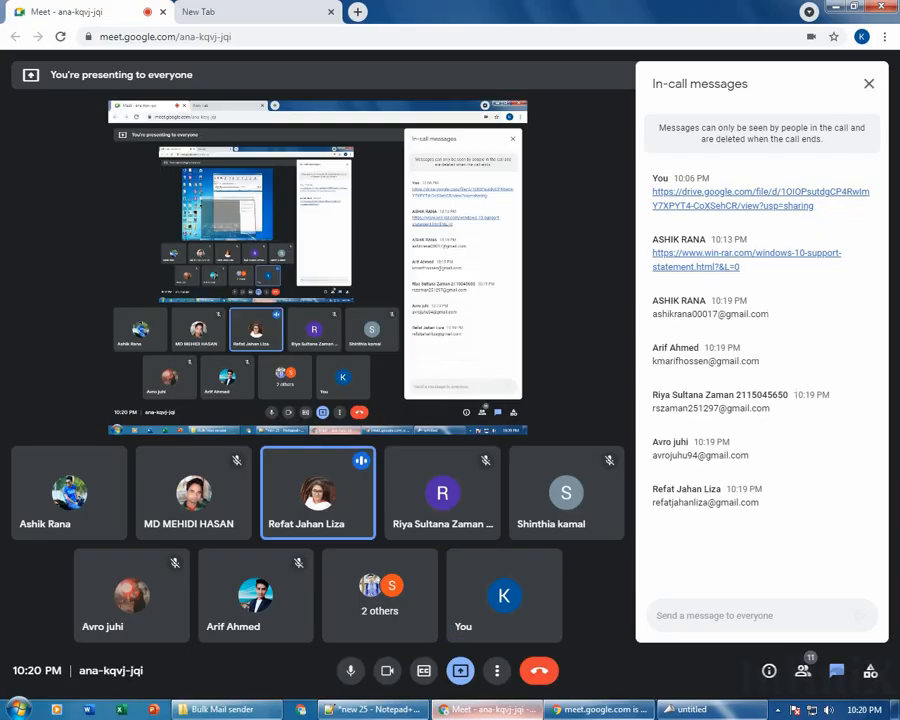
Close the In-call messages panel and switch Chrome to the New Tab page.
click(868, 84)
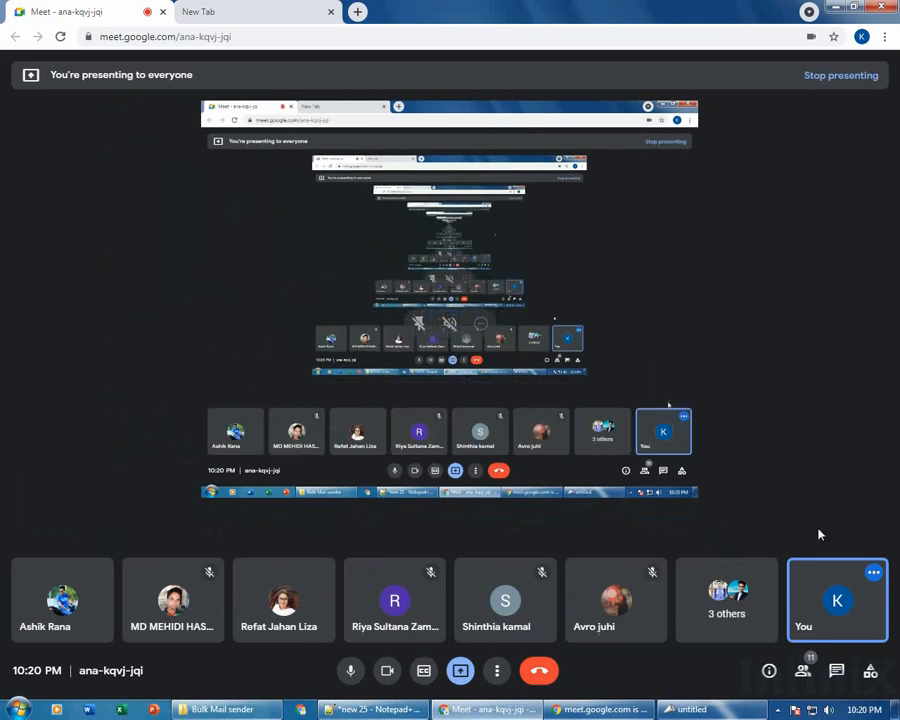
mouse_move(867, 625)
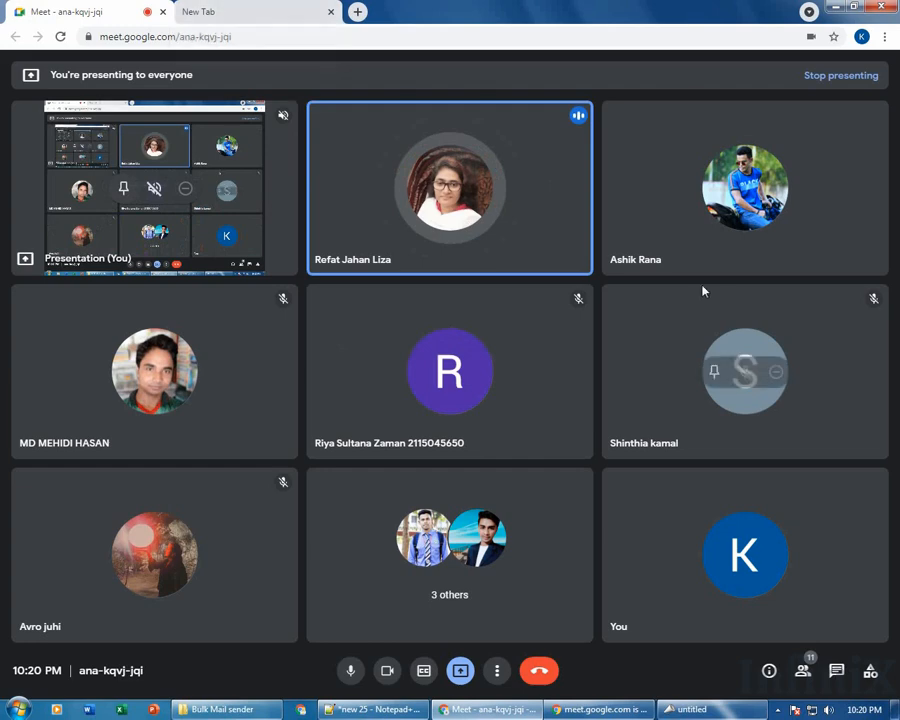
click(205, 9)
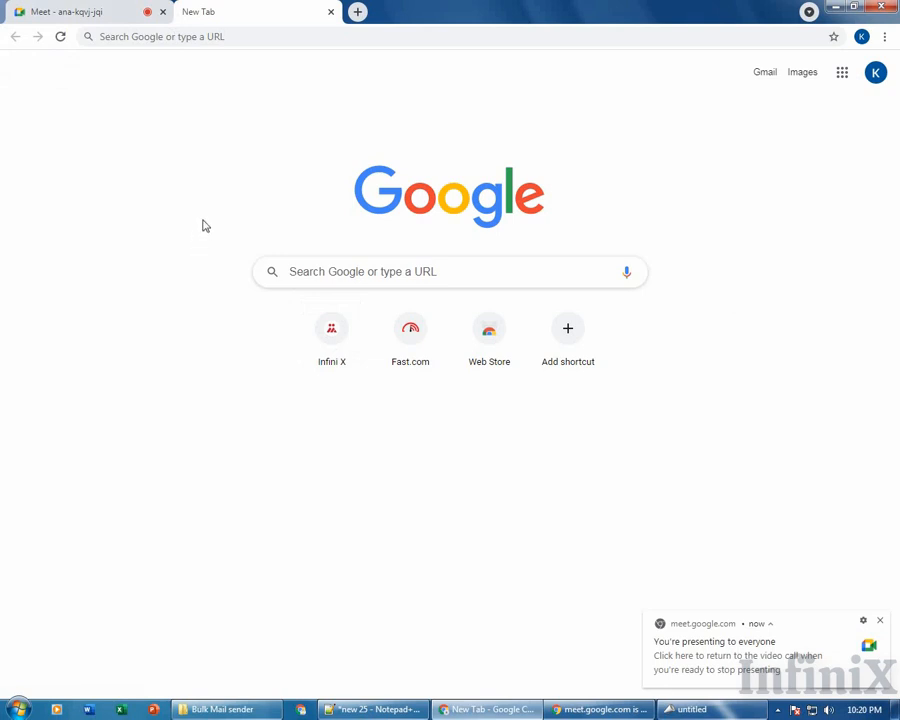
Move from the Meet tab to the empty new tab, then minimise Chrome to show the recipient list.
click(101, 7)
click(245, 6)
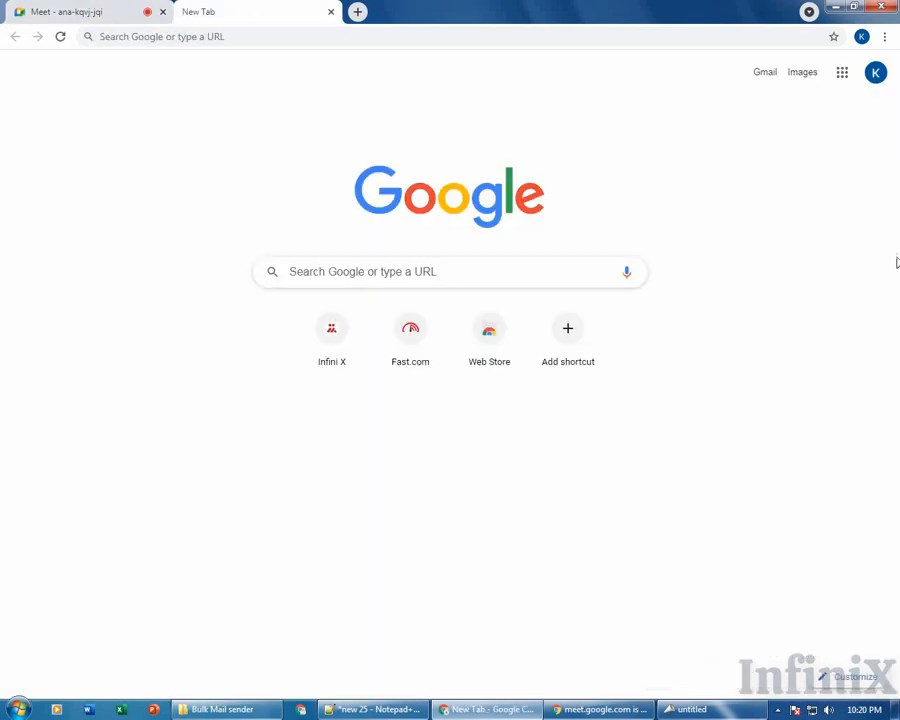
click(835, 7)
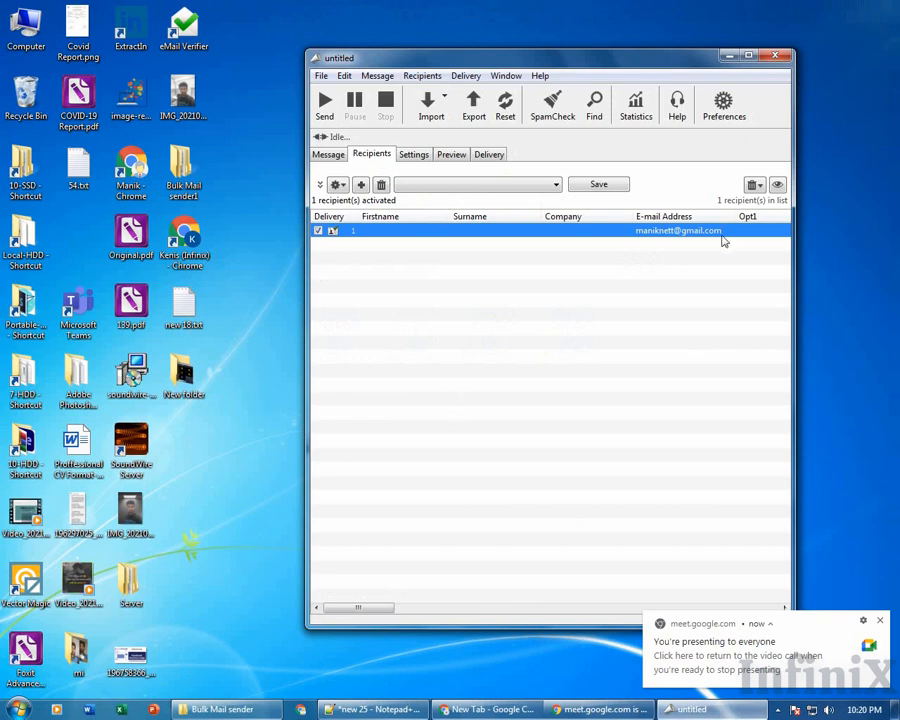
click(506, 186)
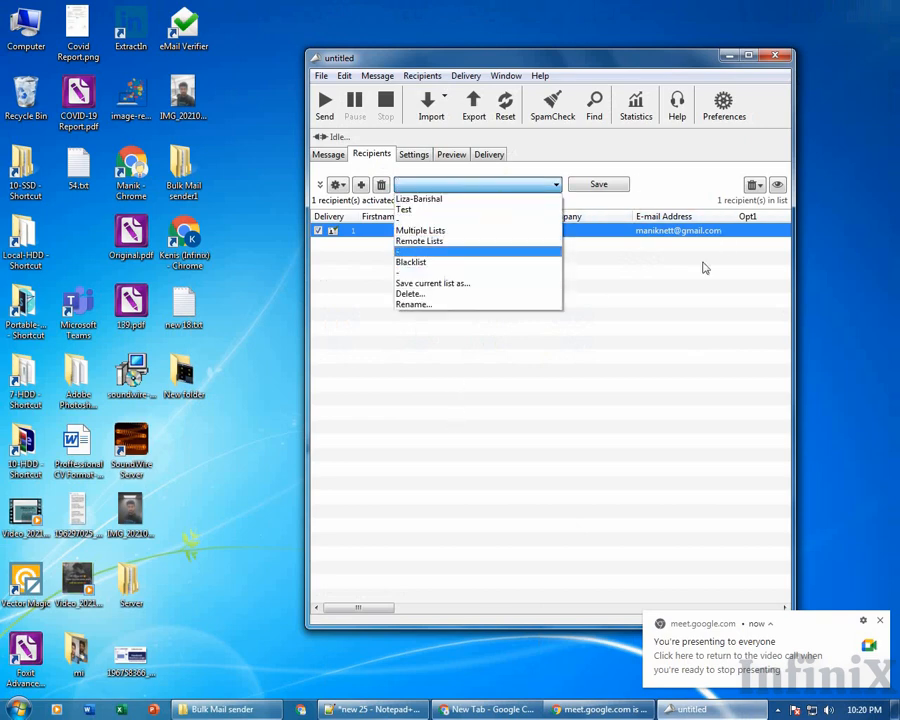
click(681, 319)
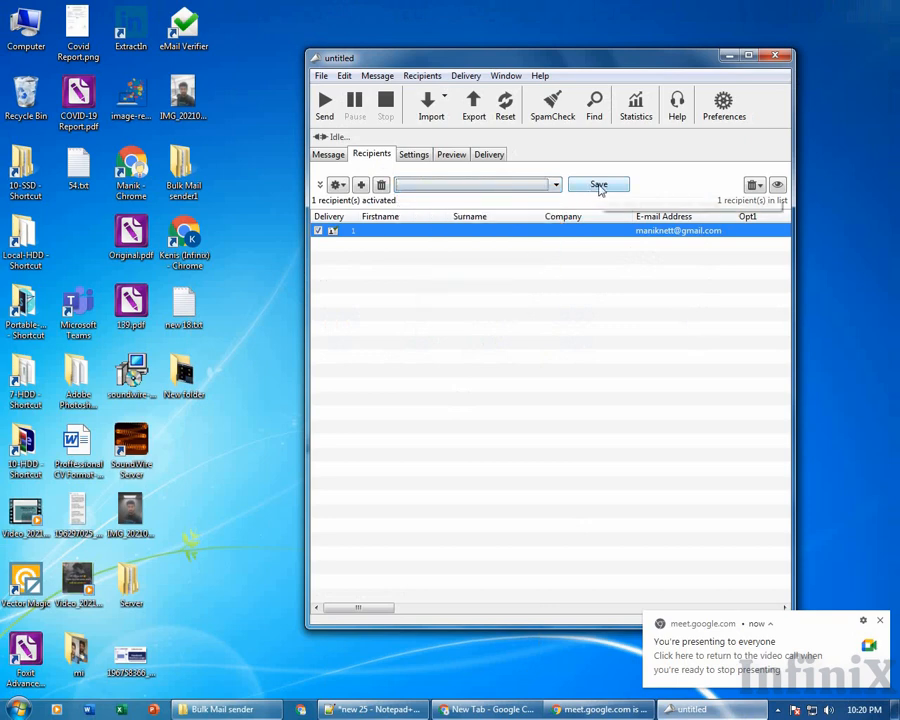
click(598, 185)
click(458, 370)
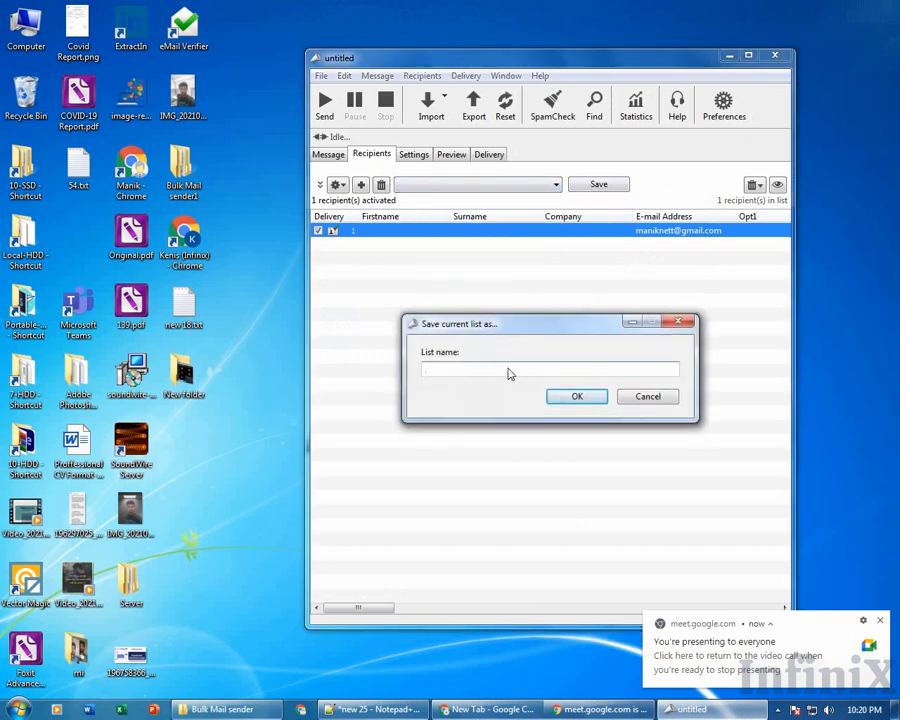
click(655, 400)
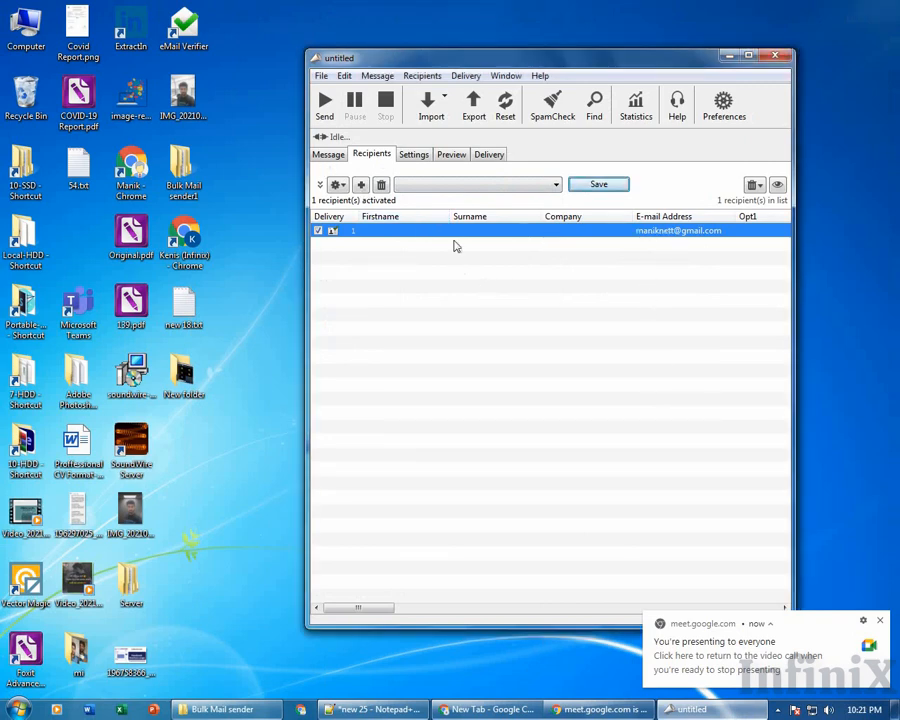
click(336, 156)
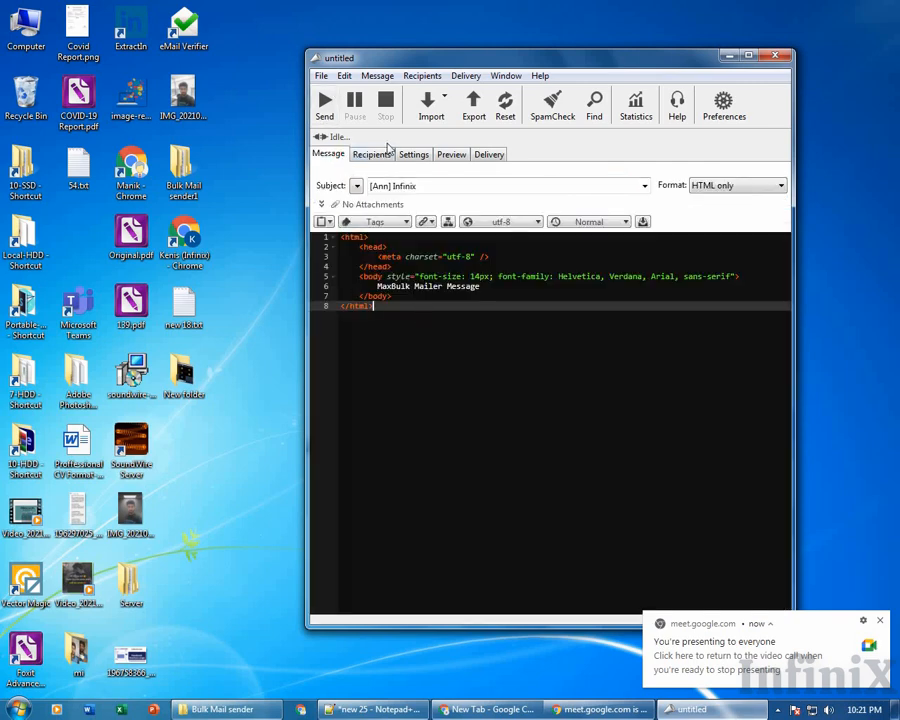
click(380, 155)
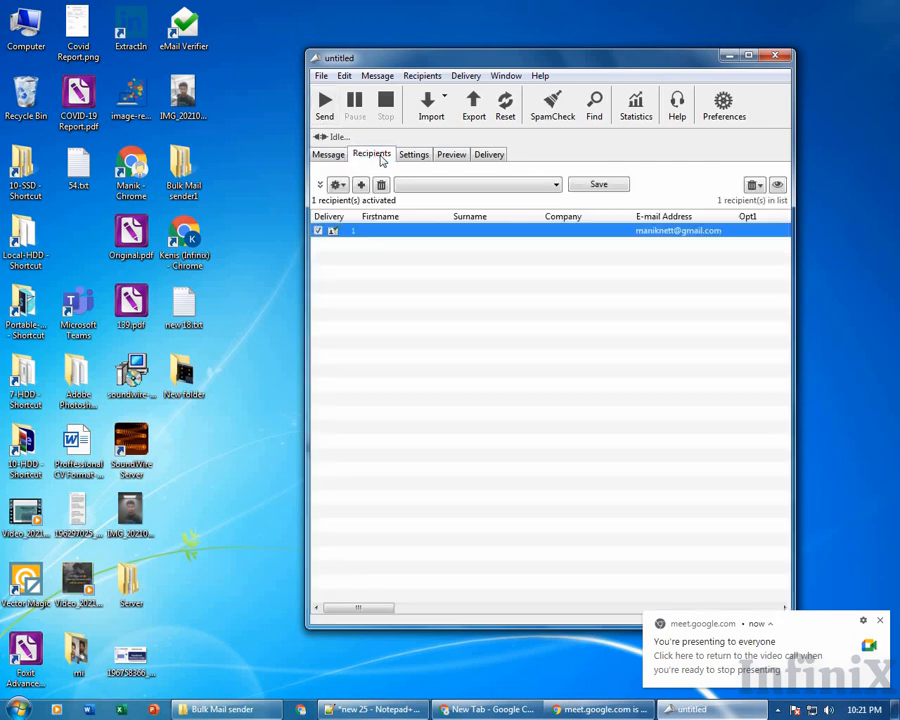
click(492, 232)
click(375, 231)
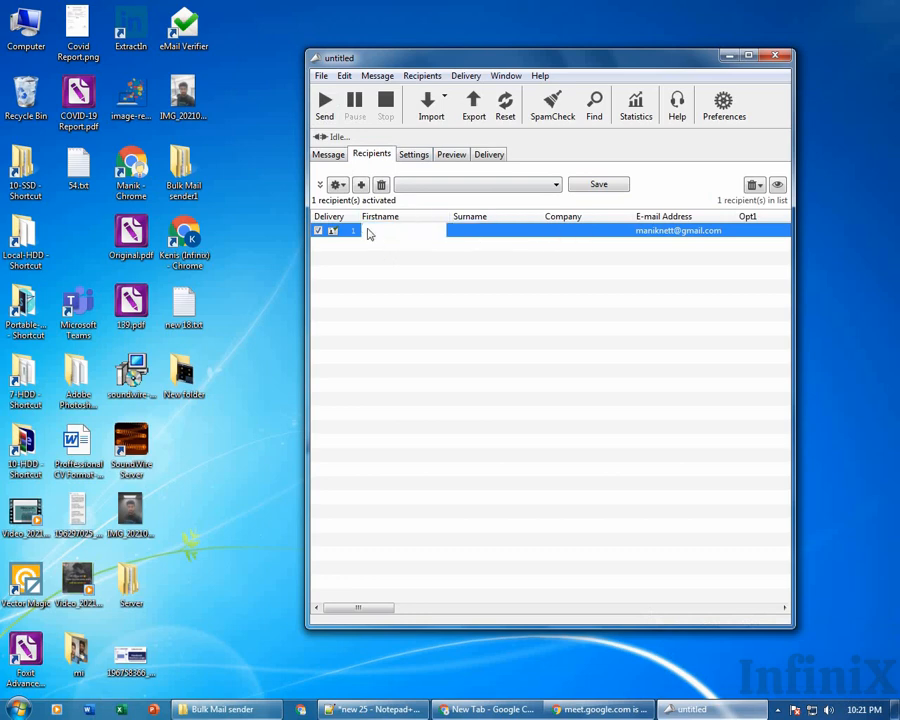
click(321, 185)
click(322, 185)
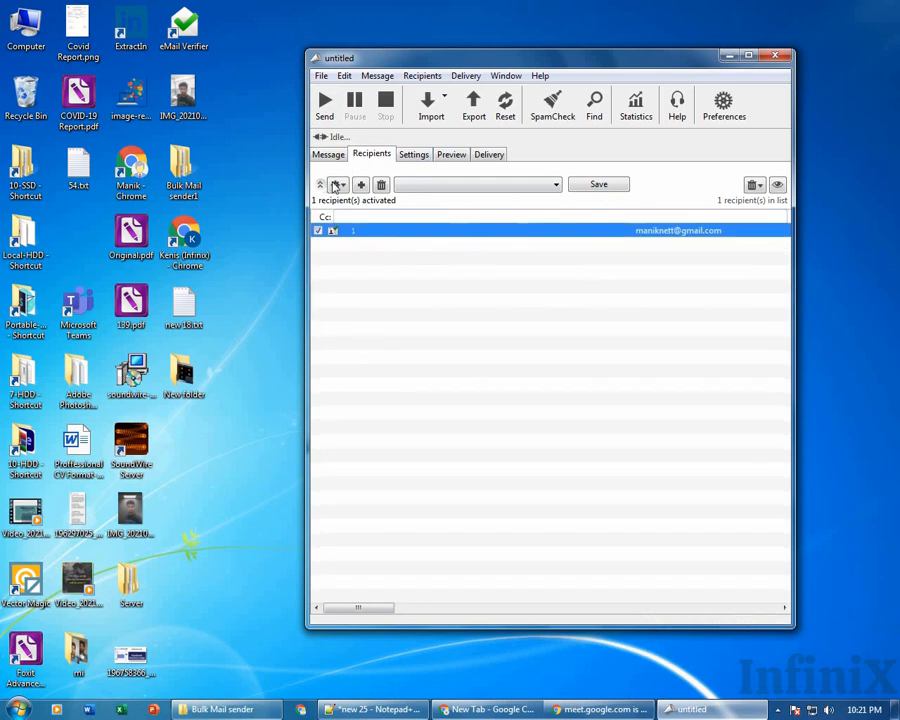
click(336, 185)
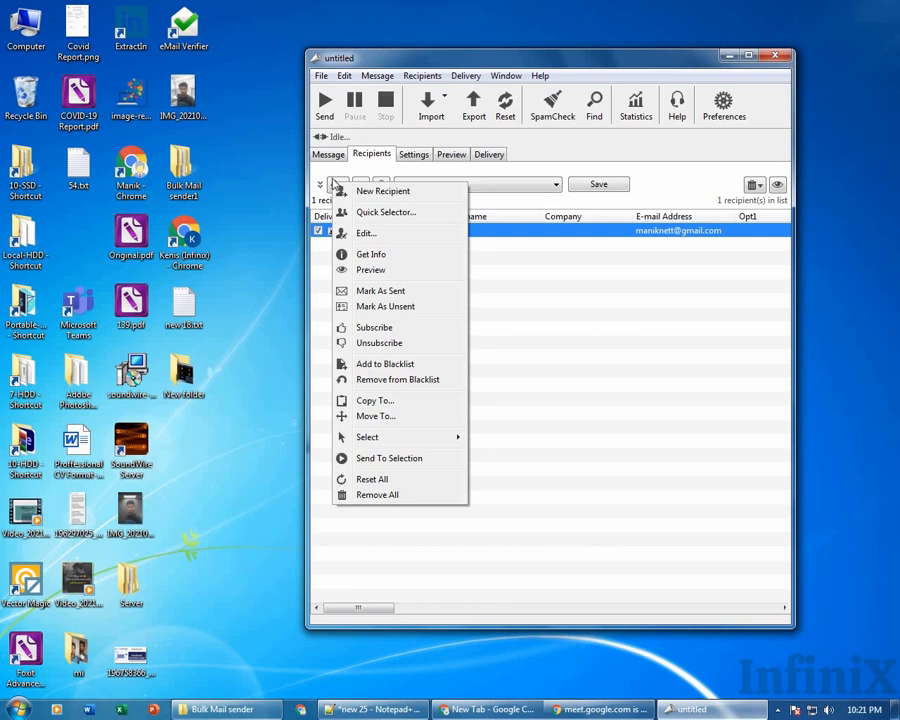
click(332, 179)
click(321, 77)
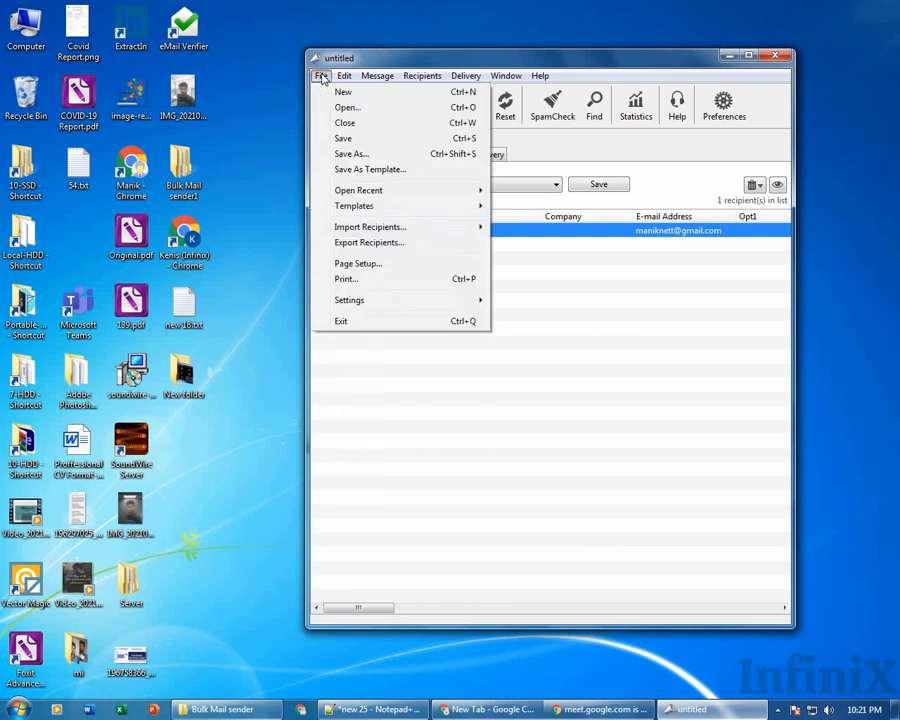
mouse_move(363, 231)
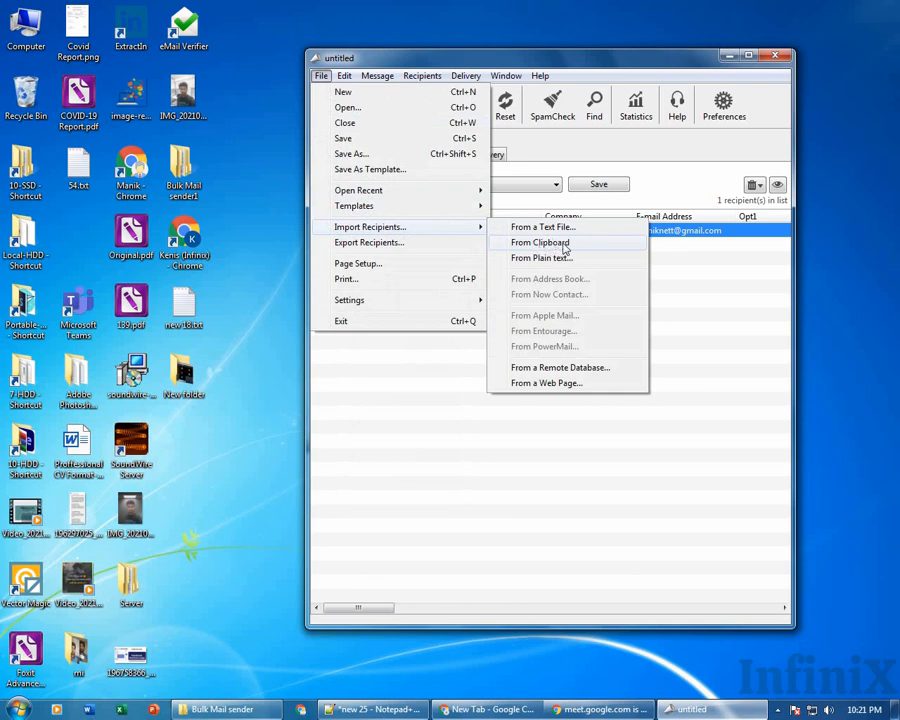
click(739, 370)
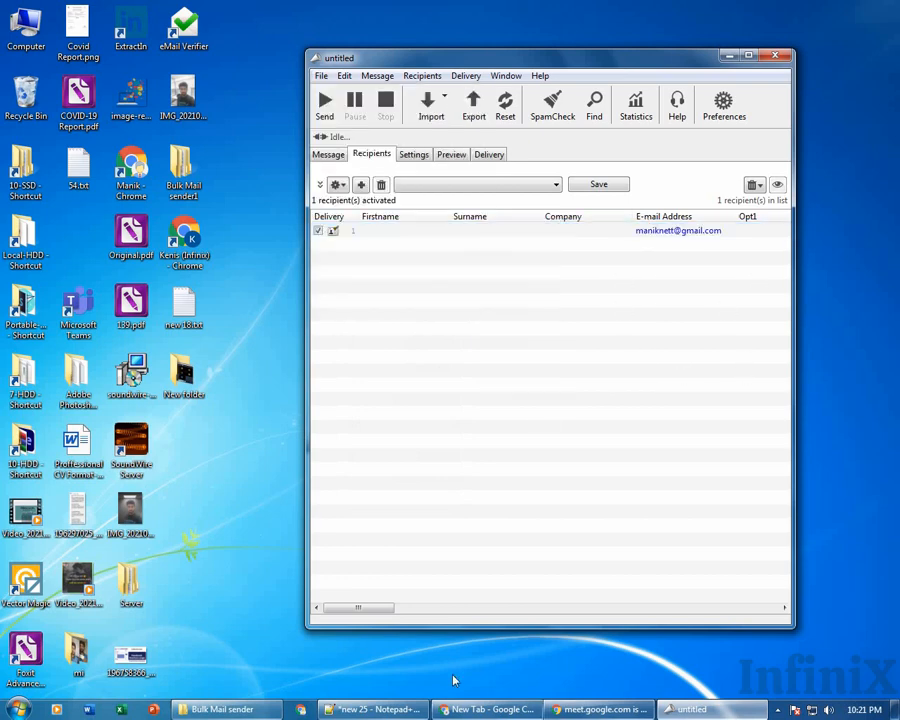
Bring Chrome forward on the Meet call and show the in-call chat panel.
click(490, 709)
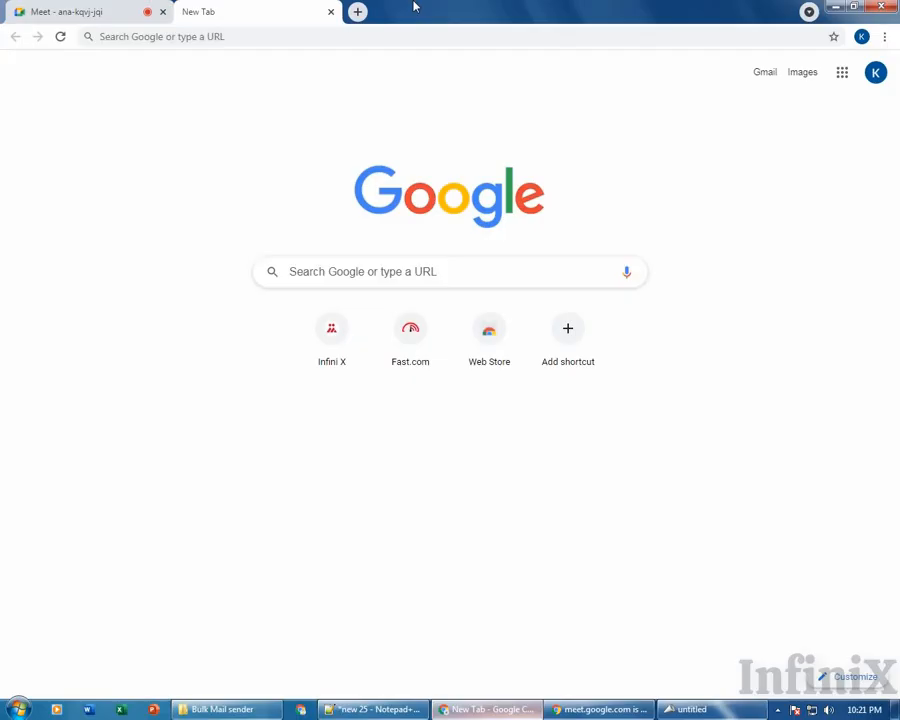
click(106, 8)
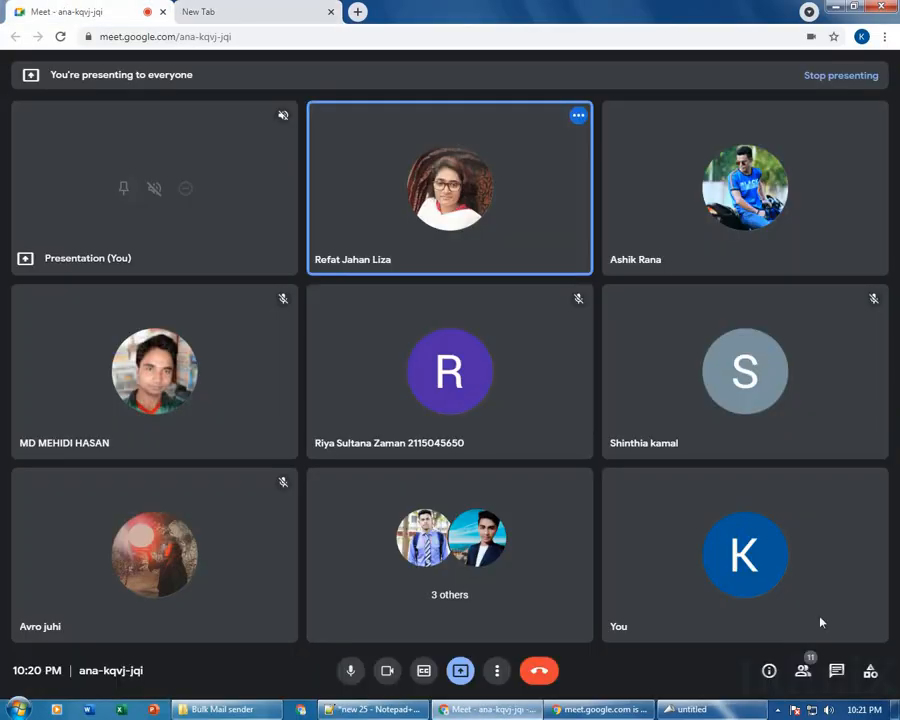
click(803, 672)
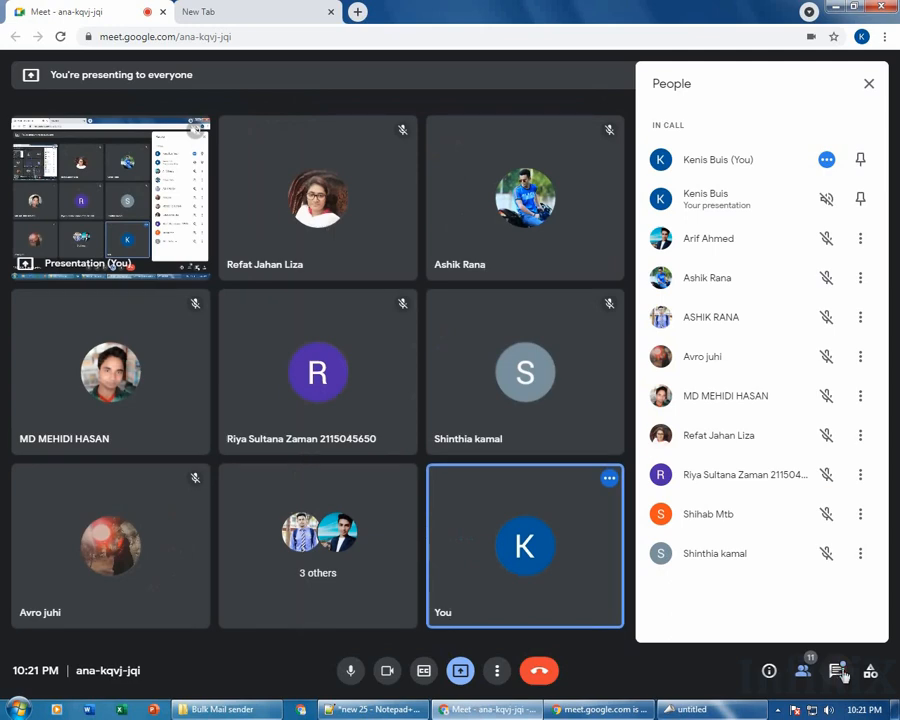
click(839, 672)
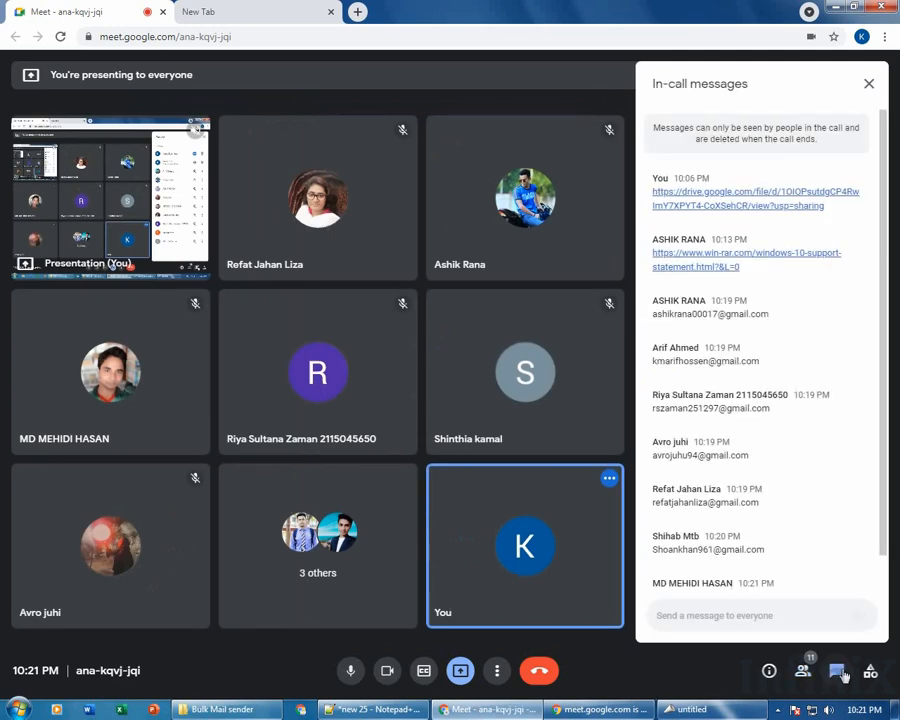
Copy the first participant's e-mail address from the chat and minimise Chrome.
scroll(700, 332, down, 1)
double_click(689, 315)
click(680, 283)
drag(653, 283, 761, 283)
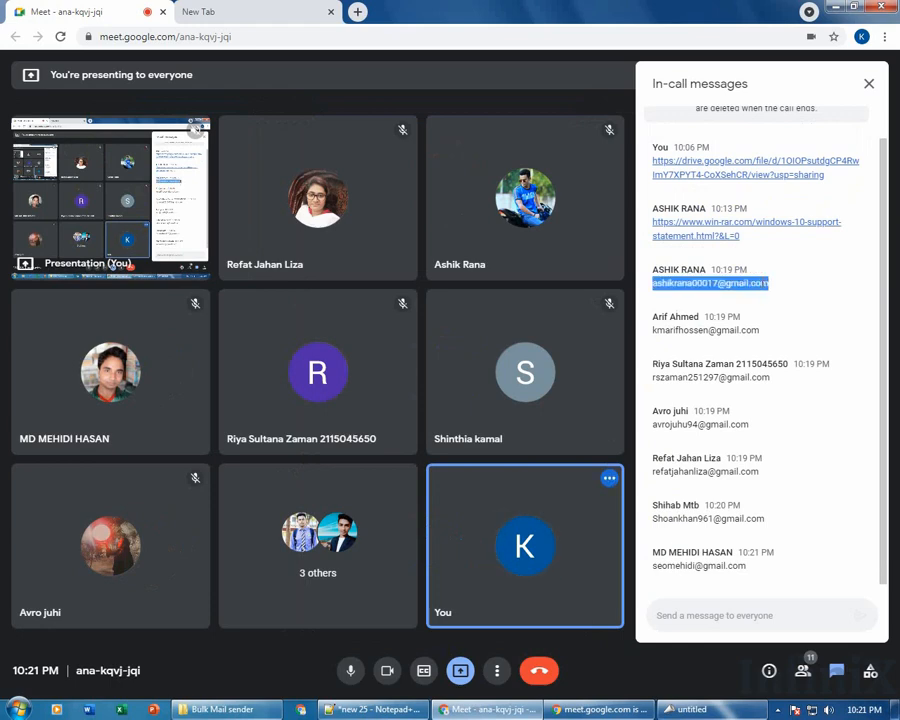
right_click(766, 284)
click(657, 293)
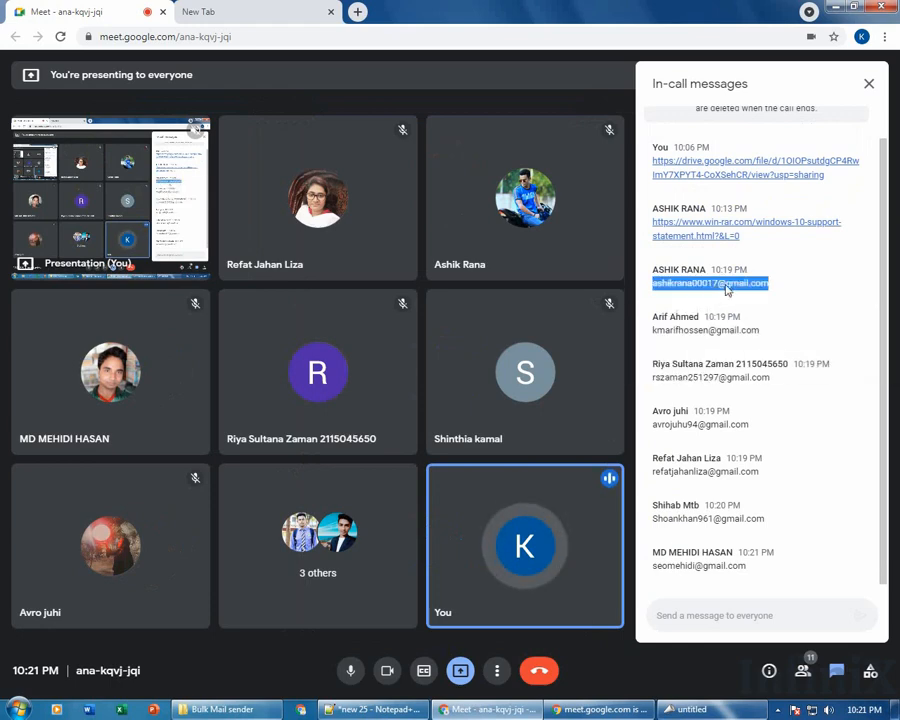
click(836, 8)
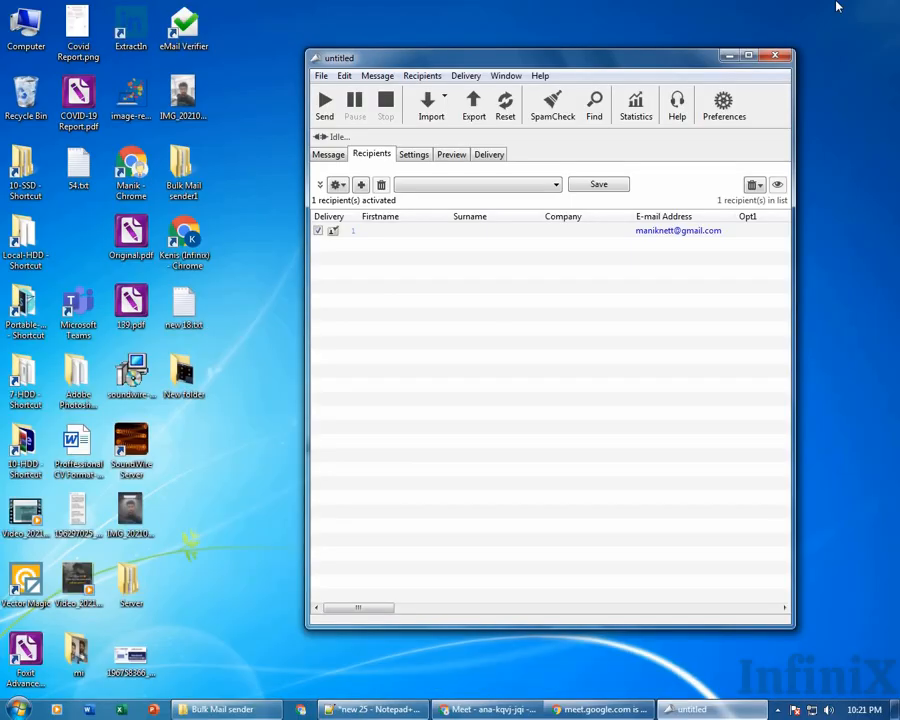
Import the copied address through File > Import Recipients > From Clipboard and check the new recipient's first name.
click(321, 75)
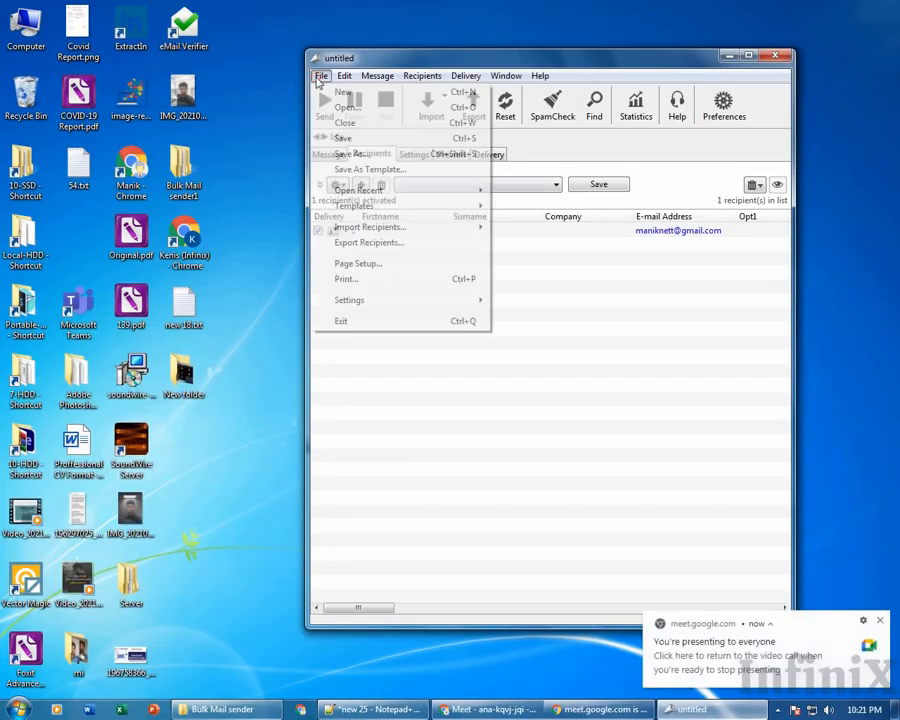
mouse_move(404, 227)
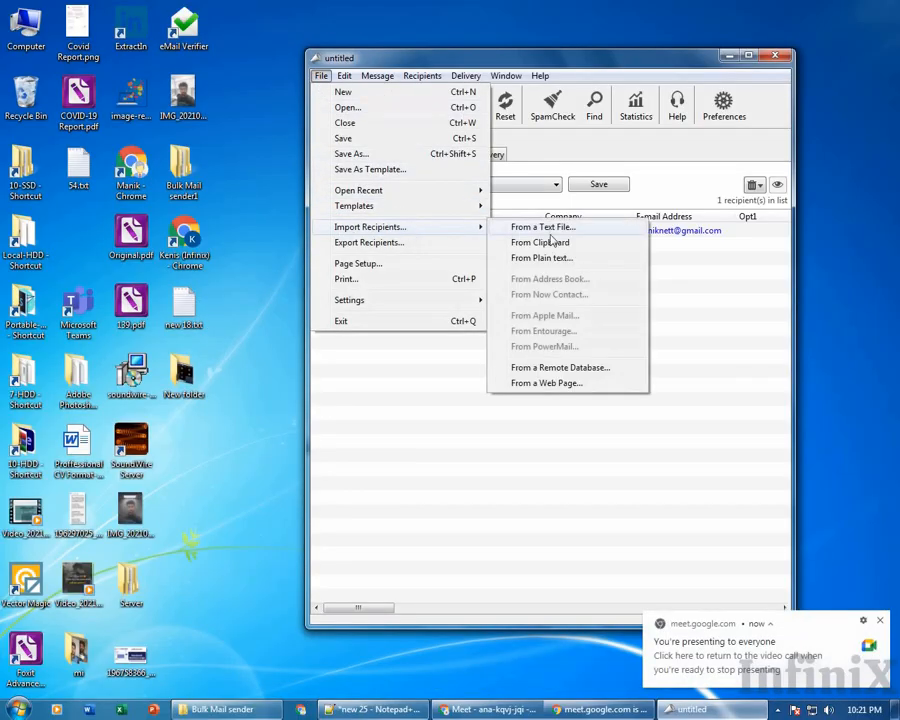
click(562, 244)
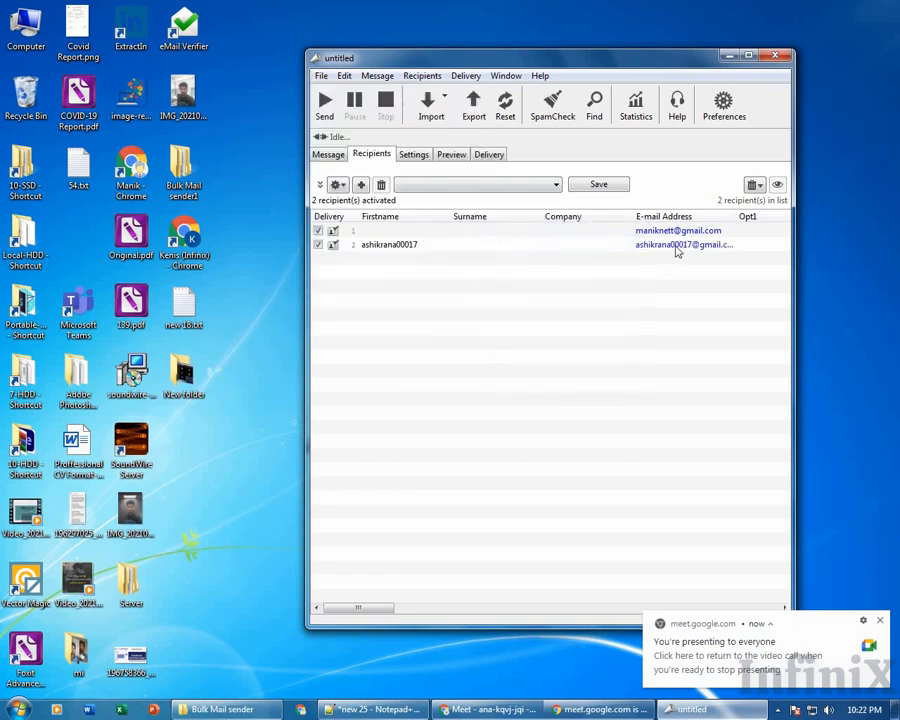
click(378, 247)
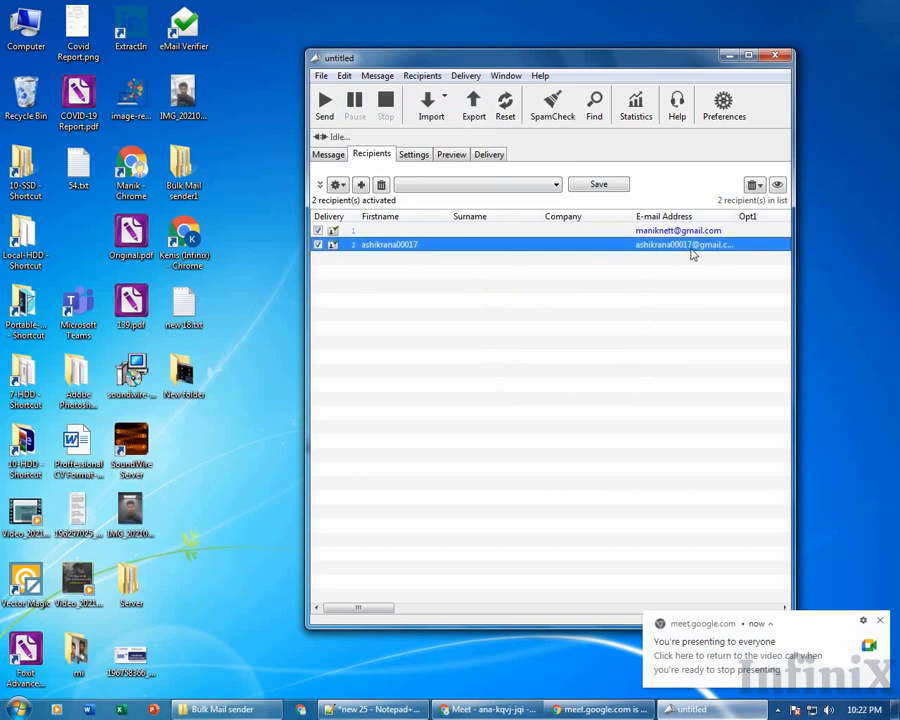
click(387, 249)
click(441, 266)
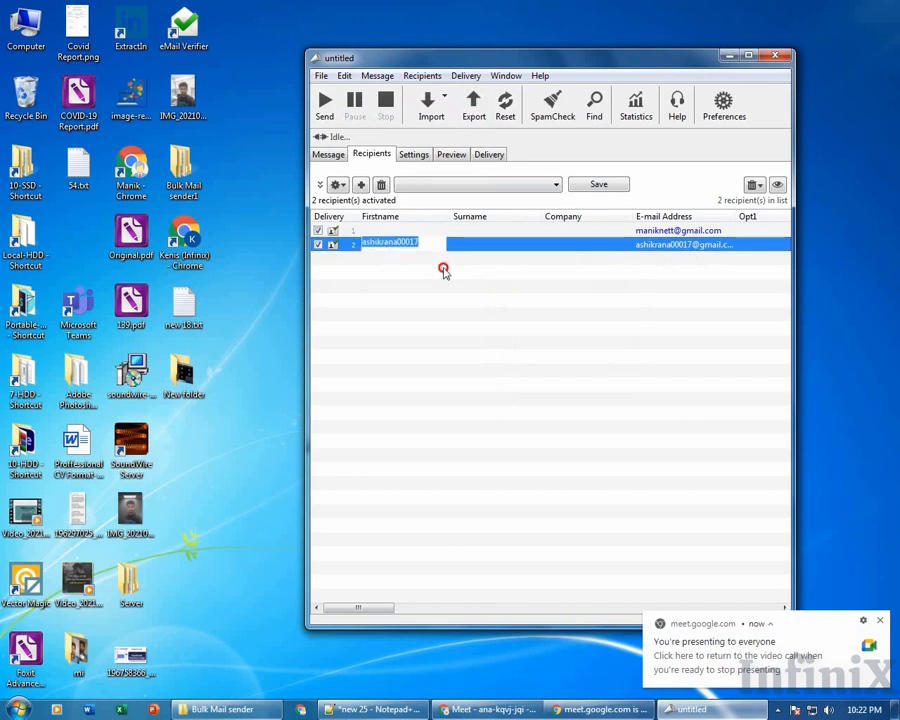
click(404, 247)
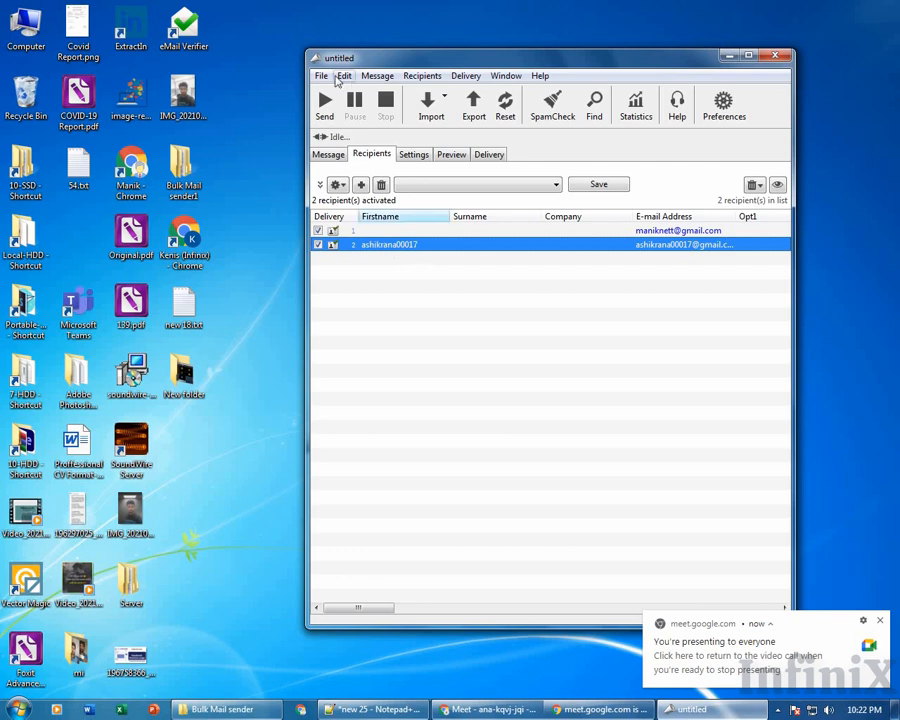
Start a From a Text File recipient import, look at its file types, cancel, and reopen Import Recipients.
click(321, 75)
mouse_move(406, 206)
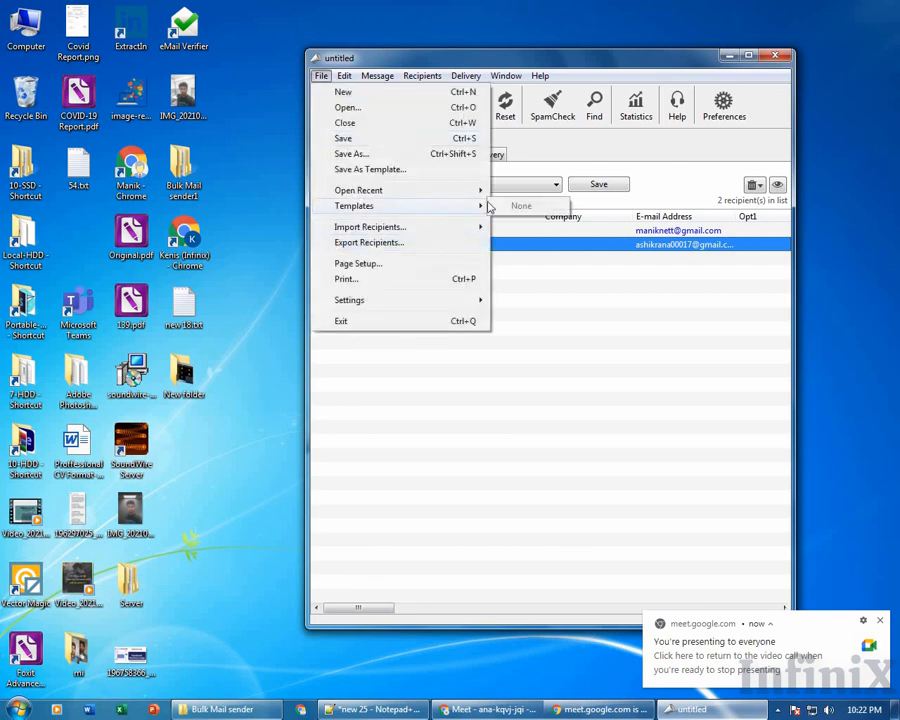
mouse_move(370, 227)
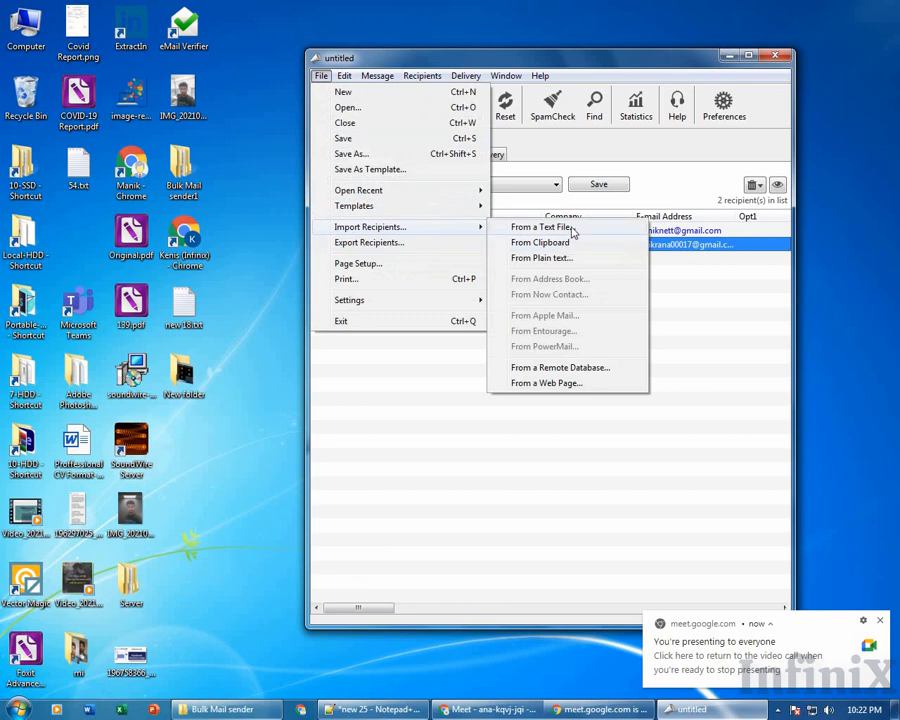
click(572, 227)
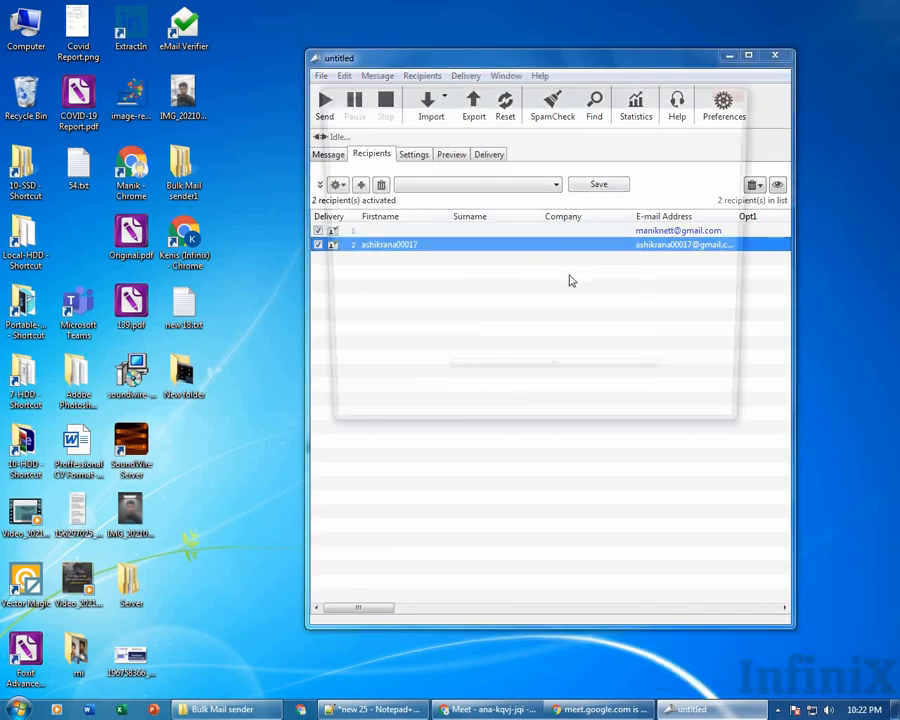
click(660, 397)
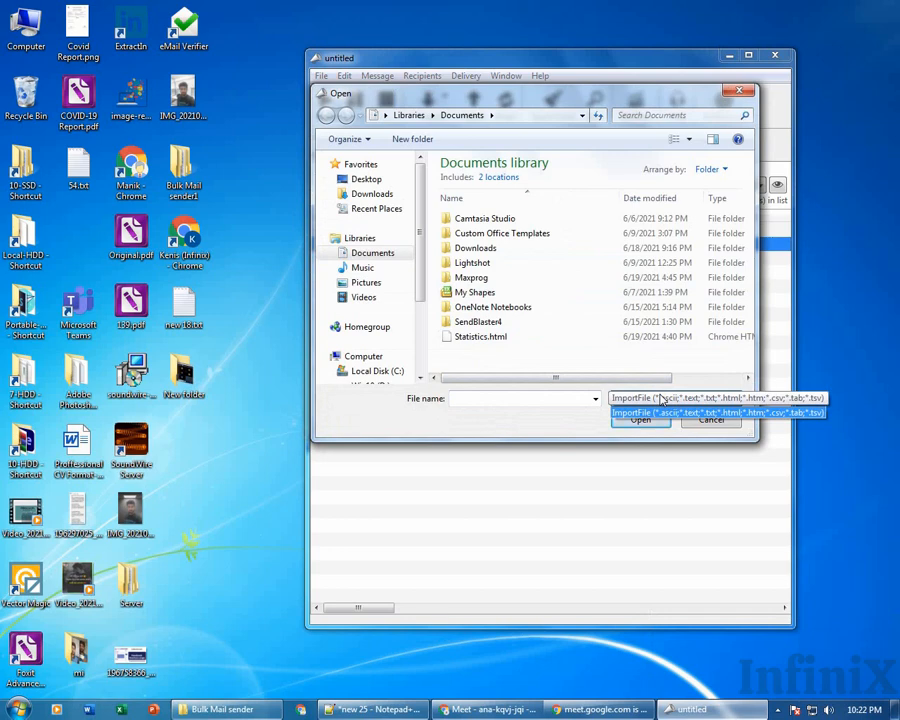
click(700, 412)
click(710, 420)
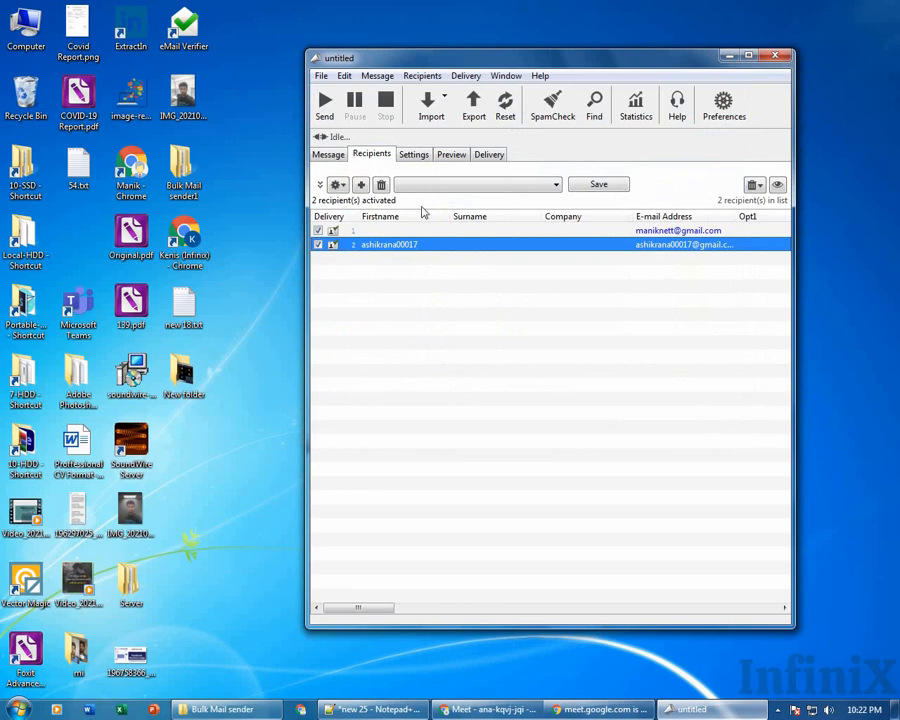
click(321, 77)
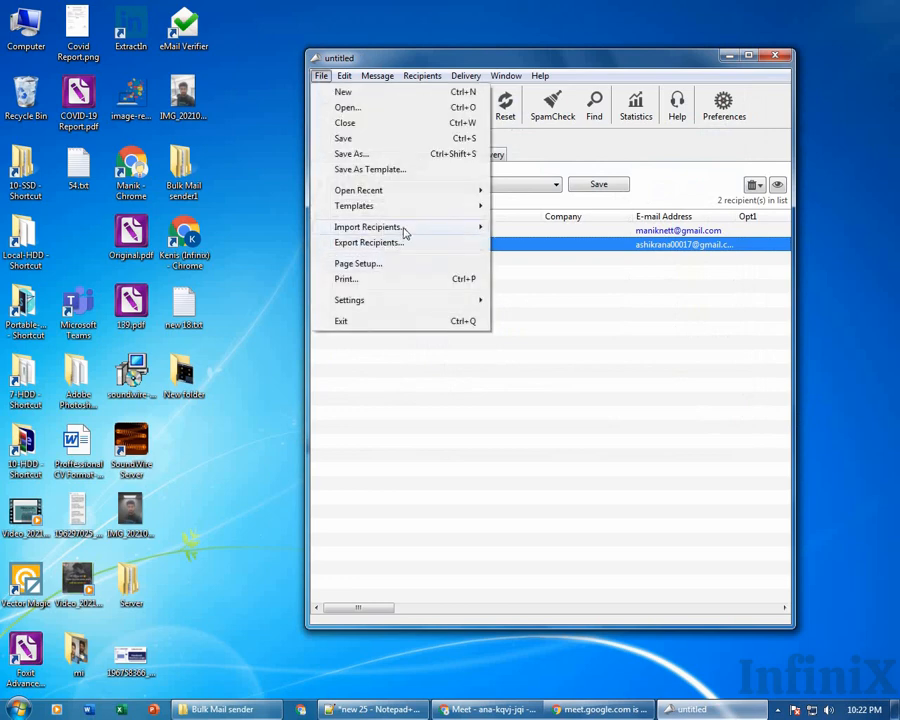
mouse_move(465, 236)
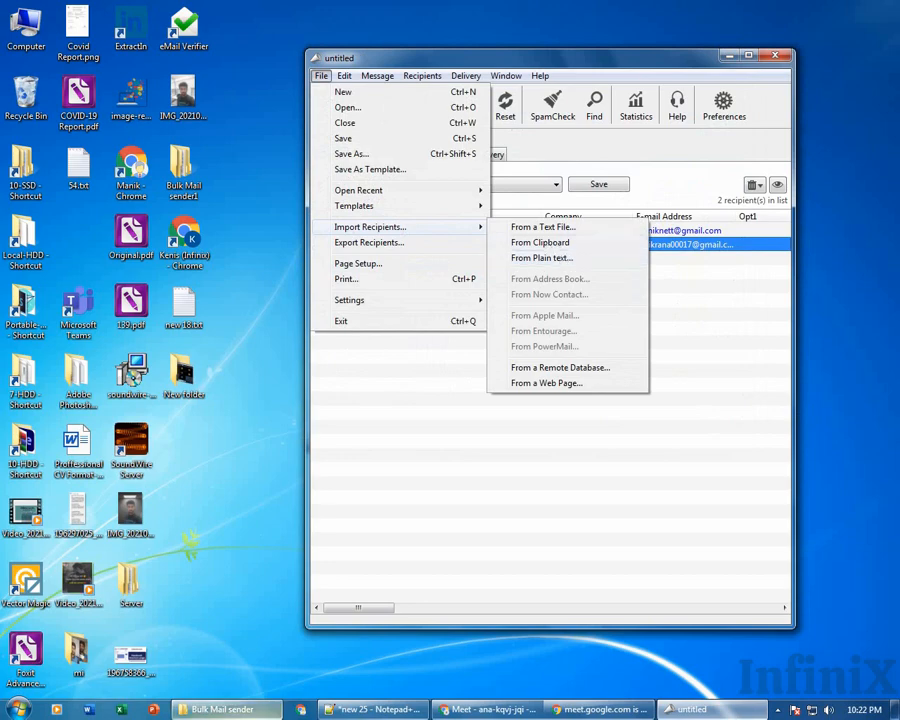
Paste a participant's chat e-mail address into a new Notepad++ document.
click(478, 707)
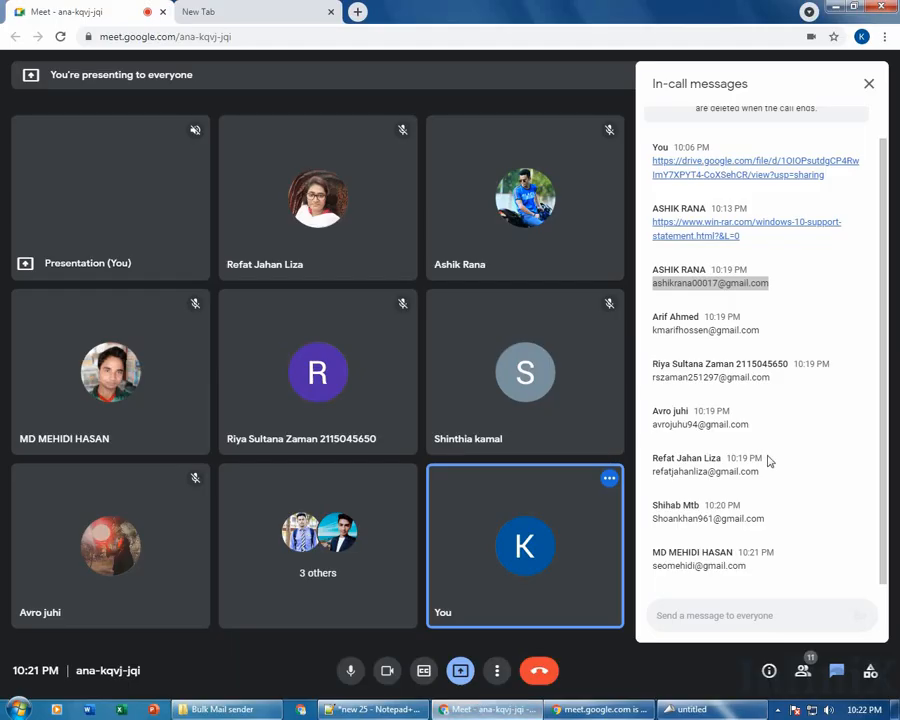
triple_click(745, 329)
key(ctrl+c)
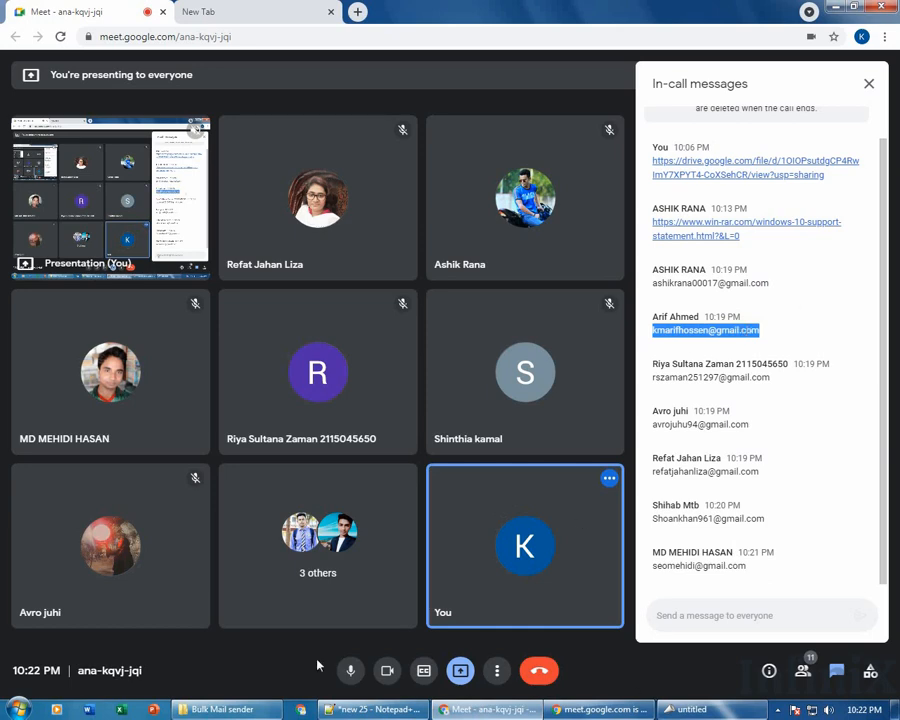
click(379, 708)
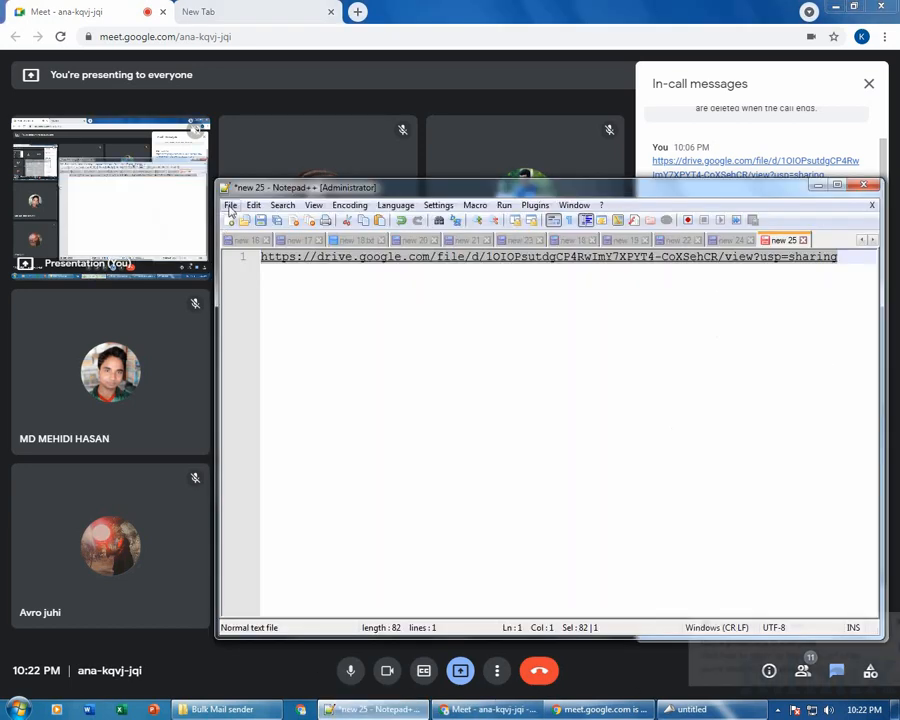
key(ctrl+n)
key(ctrl+v)
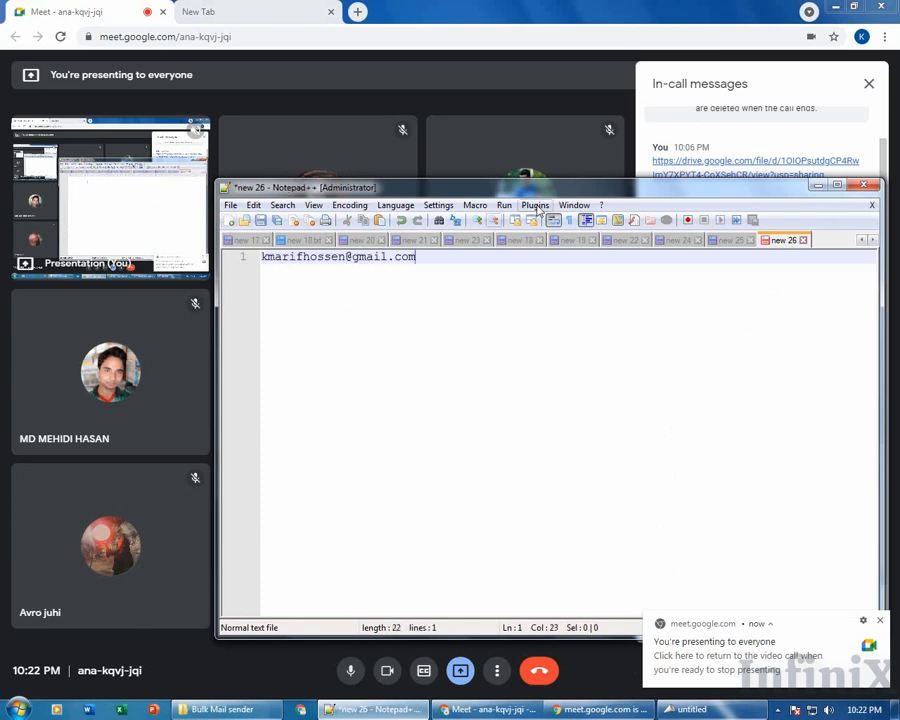
Add the third participant's address on its own line 2 of the list.
drag(550, 188, 288, 76)
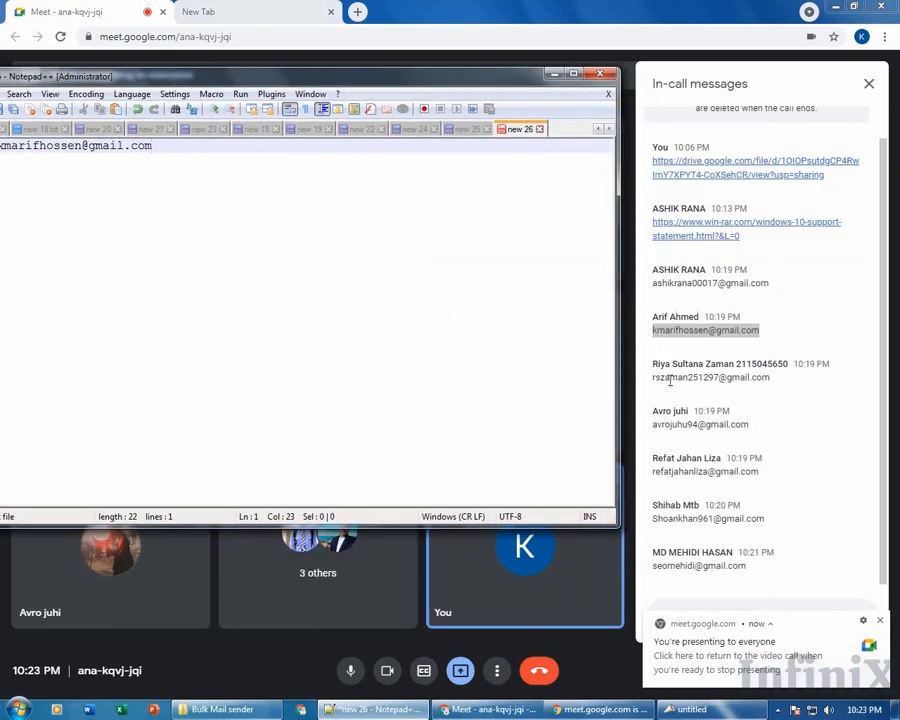
click(670, 380)
drag(652, 378, 762, 396)
key(ctrl+c)
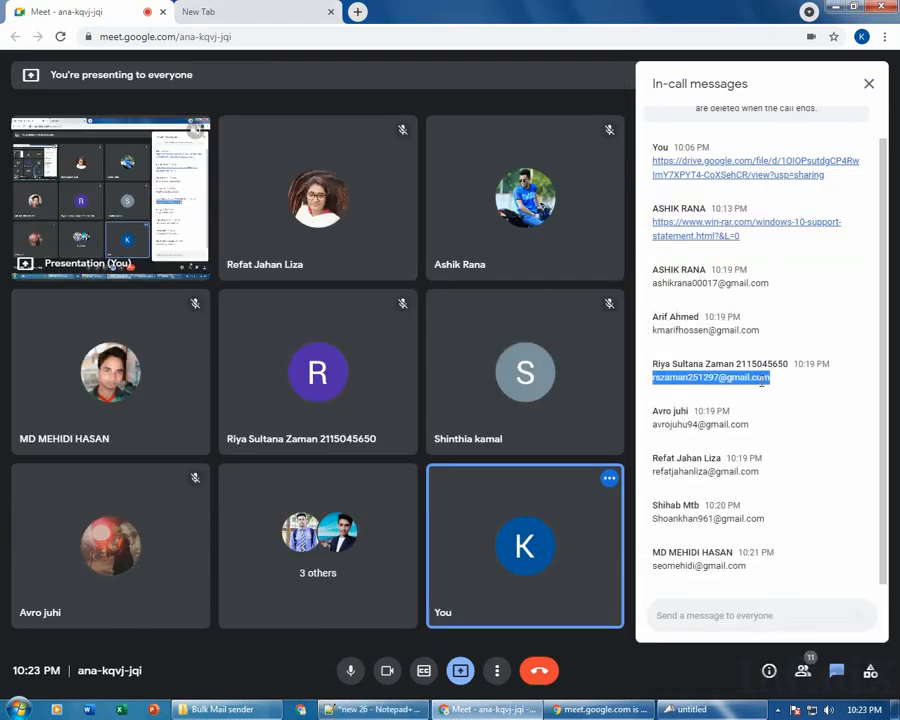
click(591, 710)
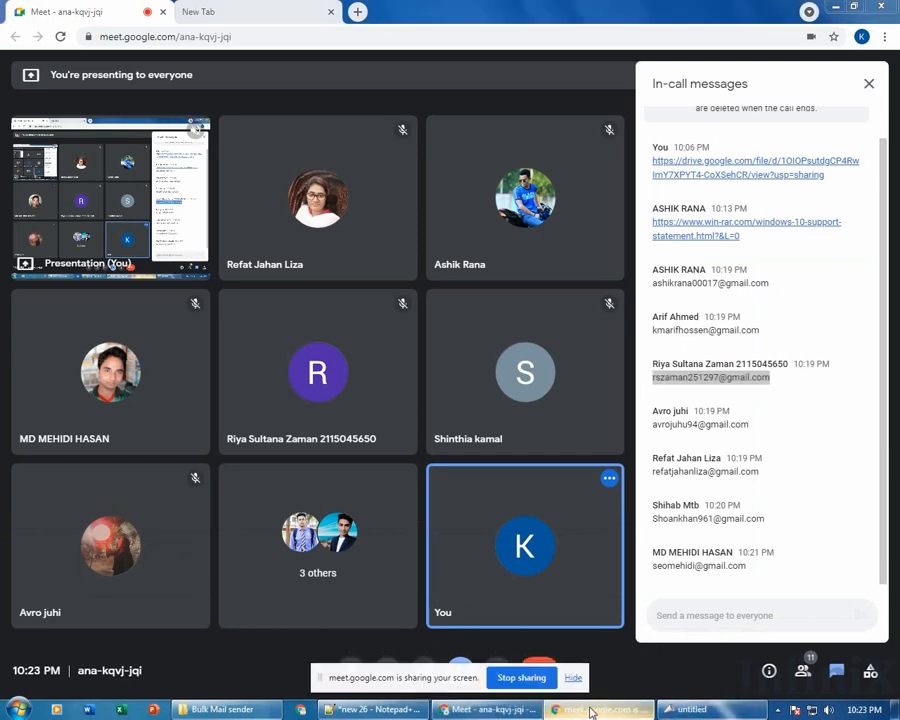
click(405, 710)
key(ctrl+v)
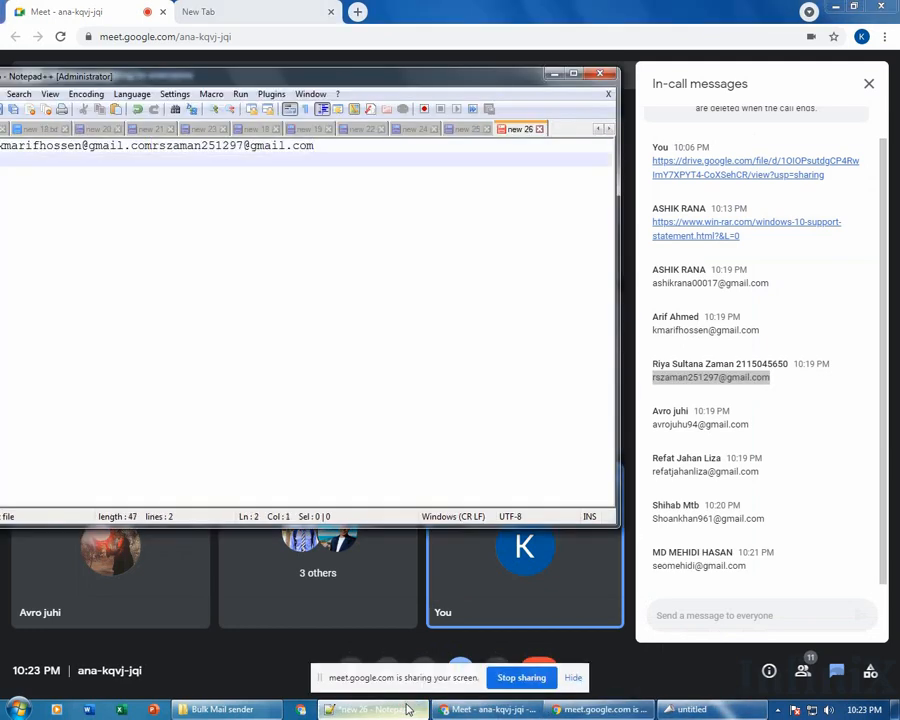
key(ctrl+z)
key(ctrl+z)
key(Return)
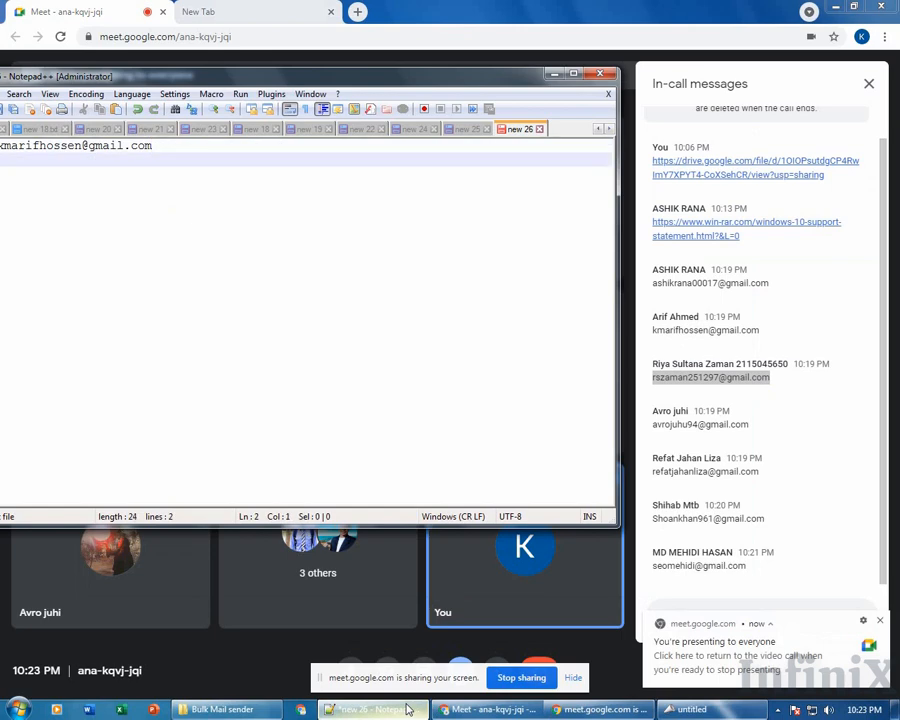
key(ctrl+v)
key(Return)
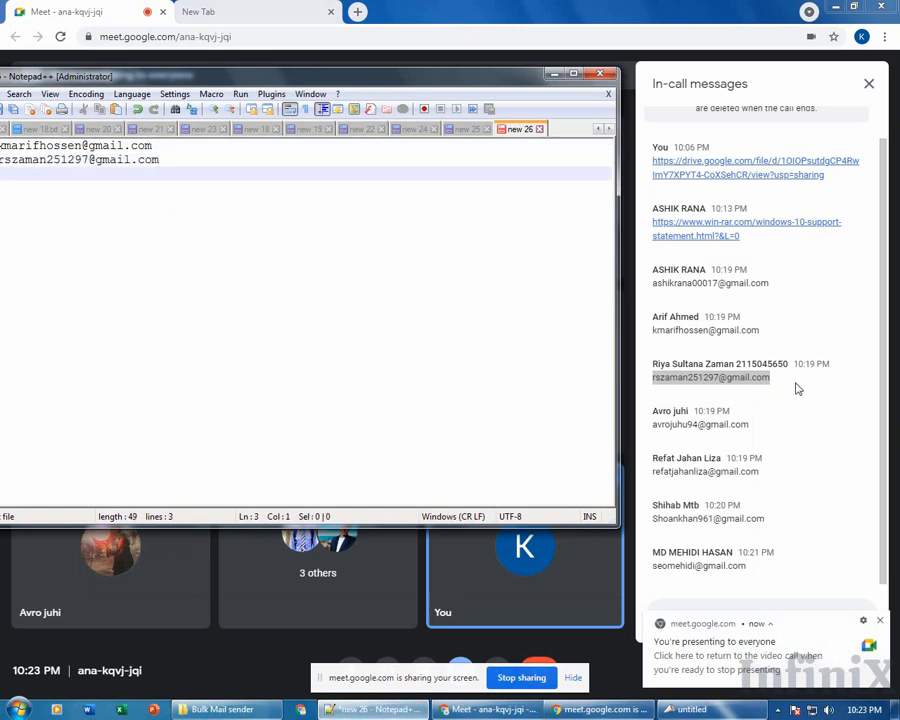
Copy two more attendee addresses from the chat onto lines 3 and 5.
drag(690, 423, 734, 422)
key(ctrl+c)
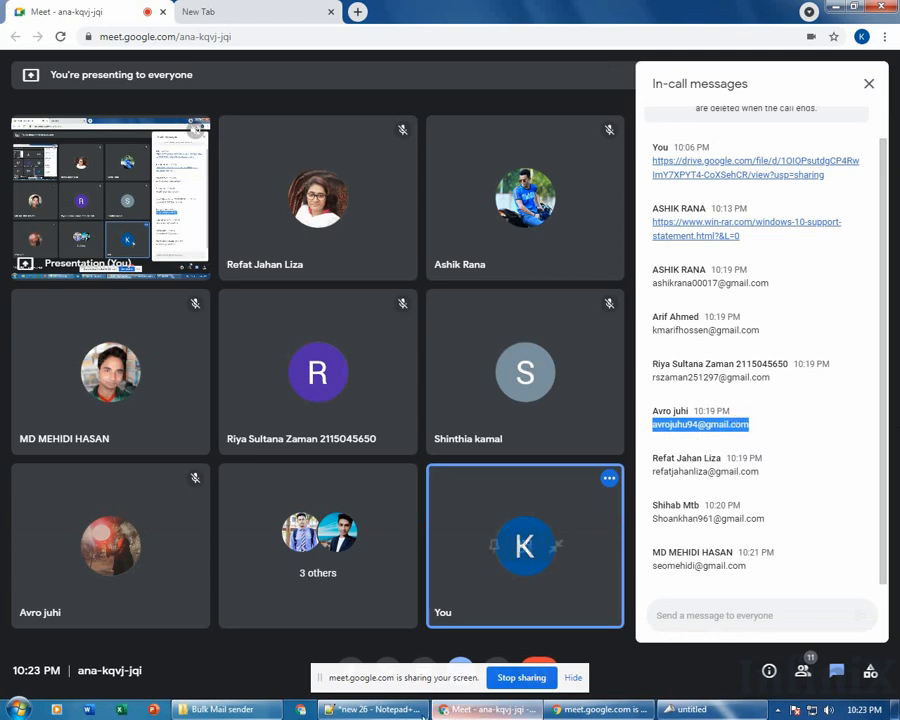
key(alt+Tab)
key(ctrl+v)
key(Return)
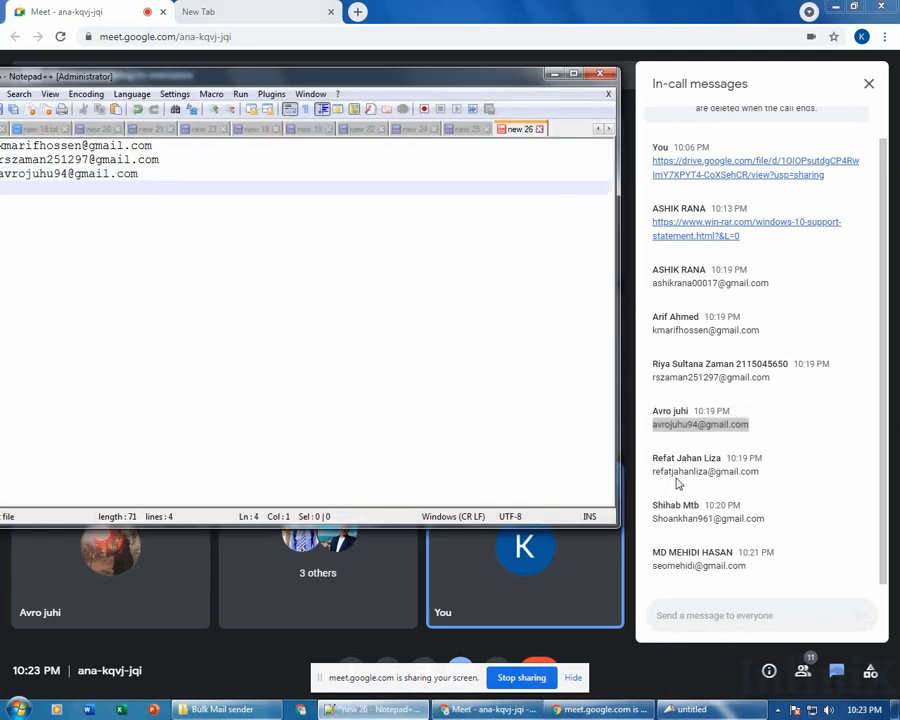
click(677, 463)
drag(652, 471, 755, 471)
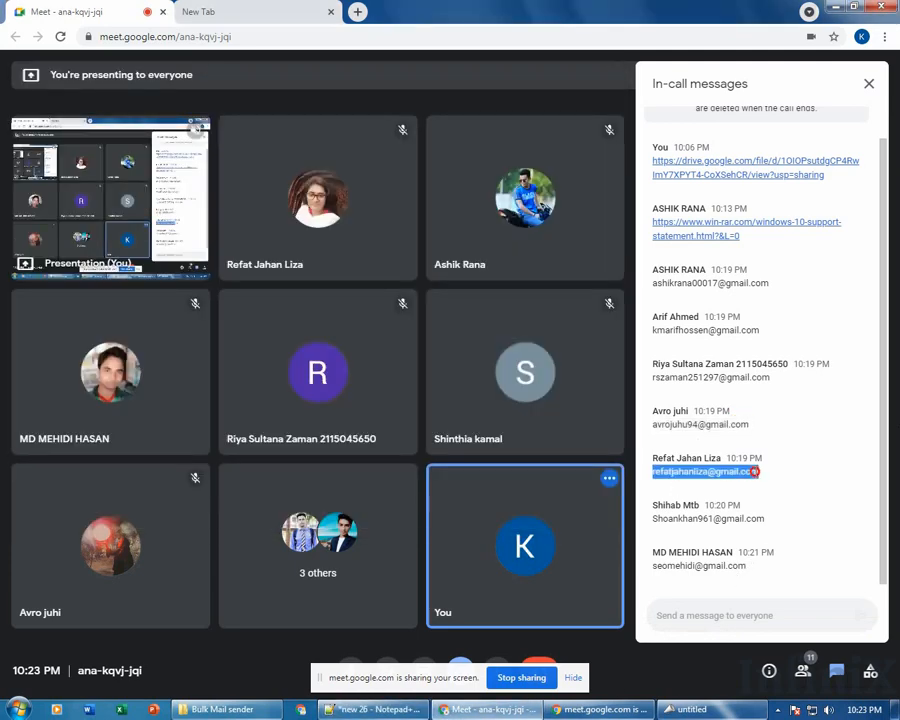
click(368, 710)
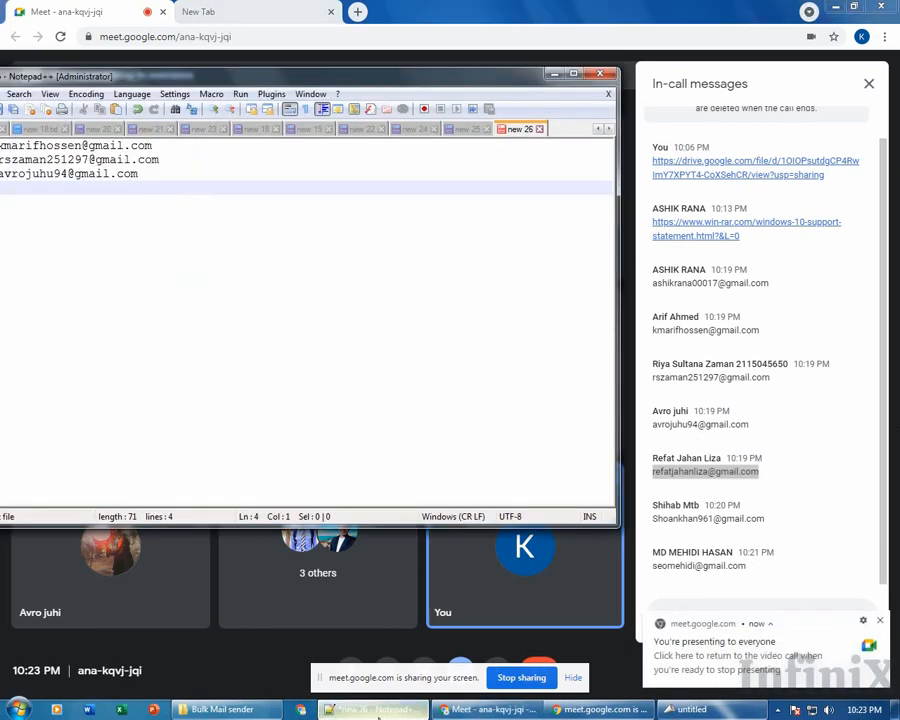
key(Return)
key(ctrl+v)
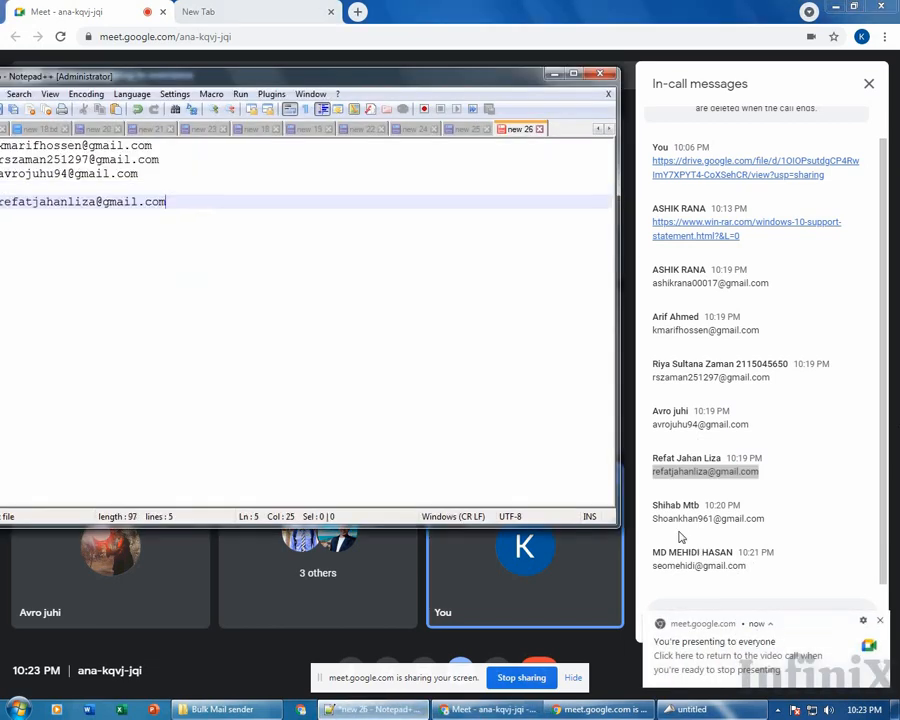
Copy the last two attendee addresses from the chat into the list, minimising Chrome.
click(677, 523)
drag(652, 519, 758, 521)
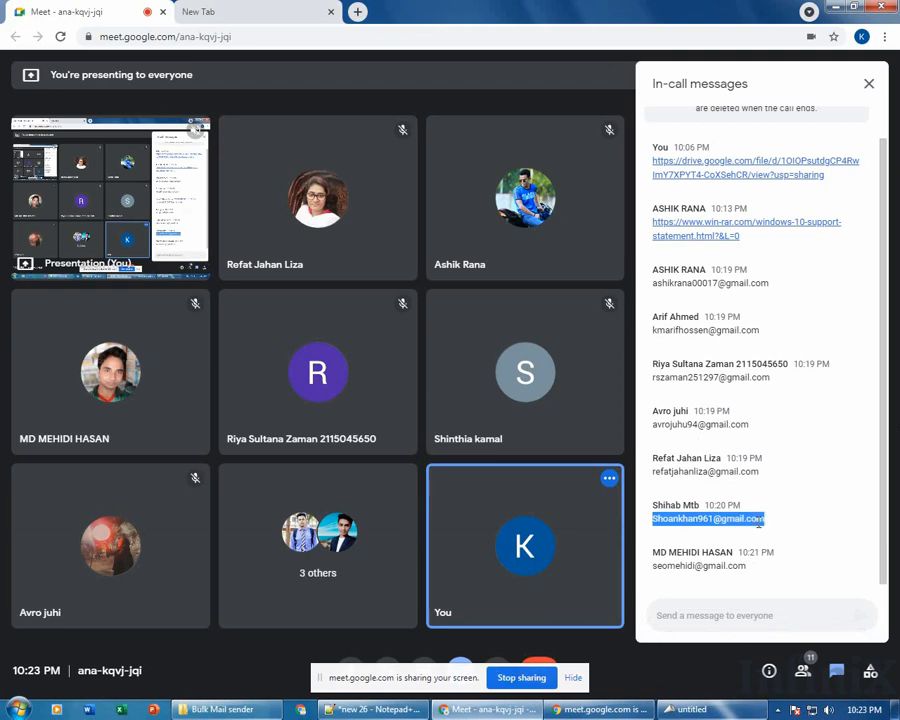
click(385, 710)
key(Return)
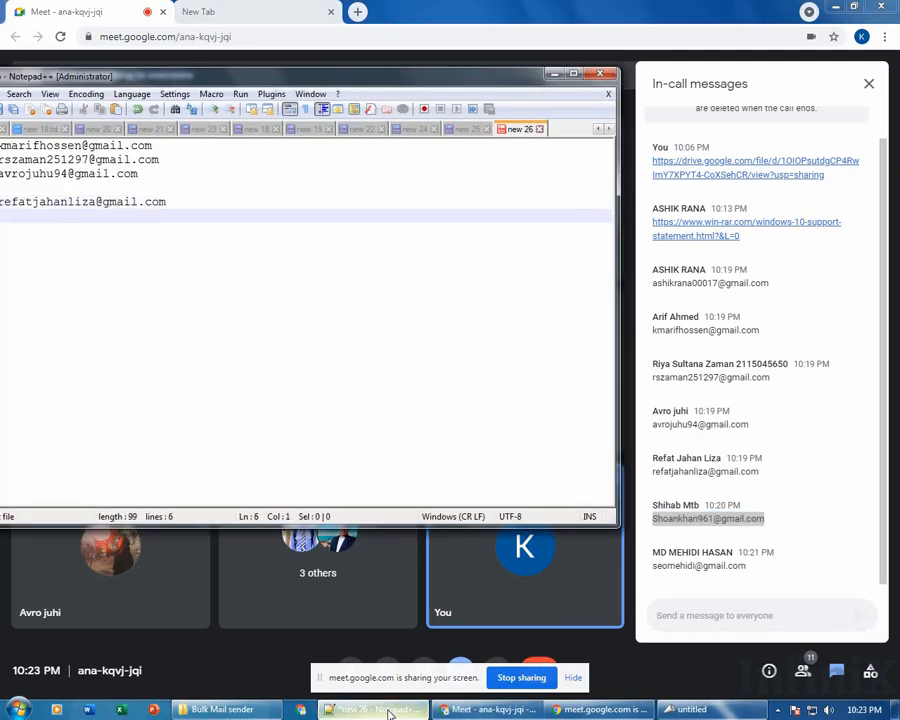
key(ctrl+v)
key(Return)
drag(652, 566, 735, 557)
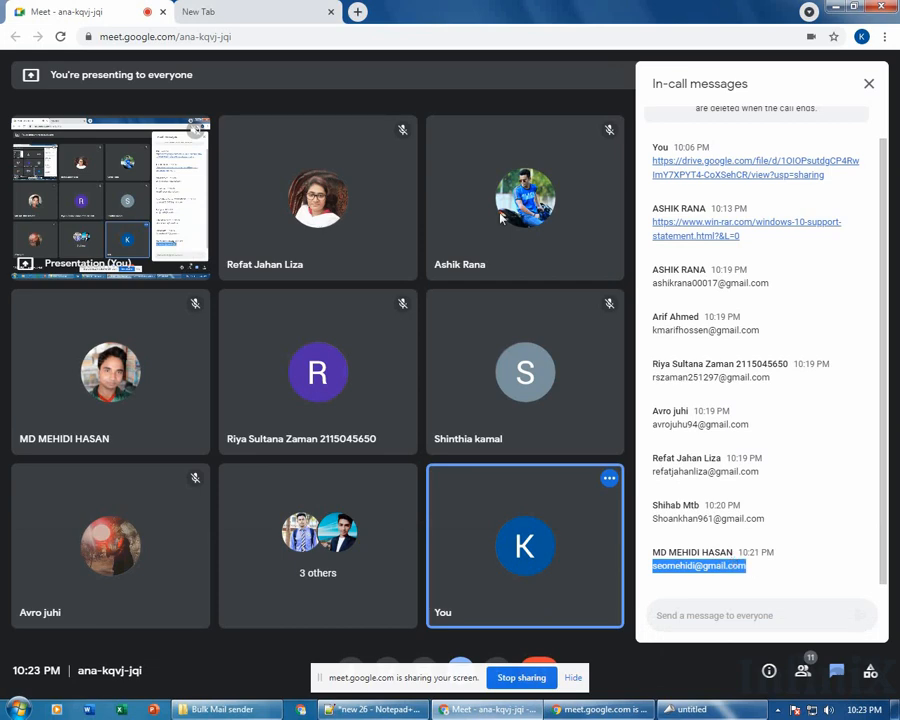
click(315, 7)
click(837, 6)
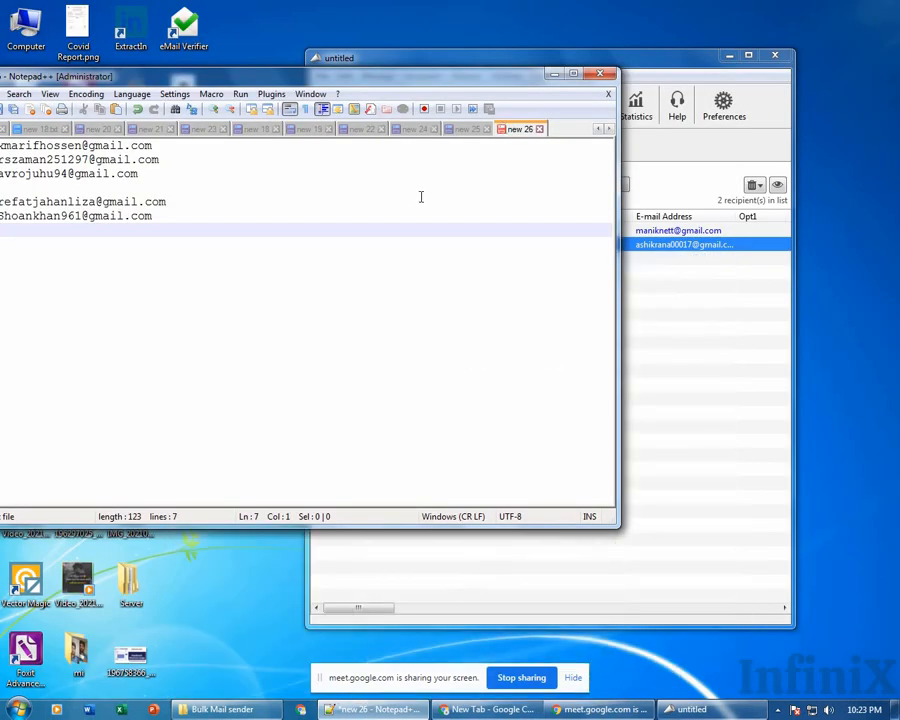
key(ctrl+v)
Delete the blank line and select all six addresses in the list.
click(161, 190)
key(Delete)
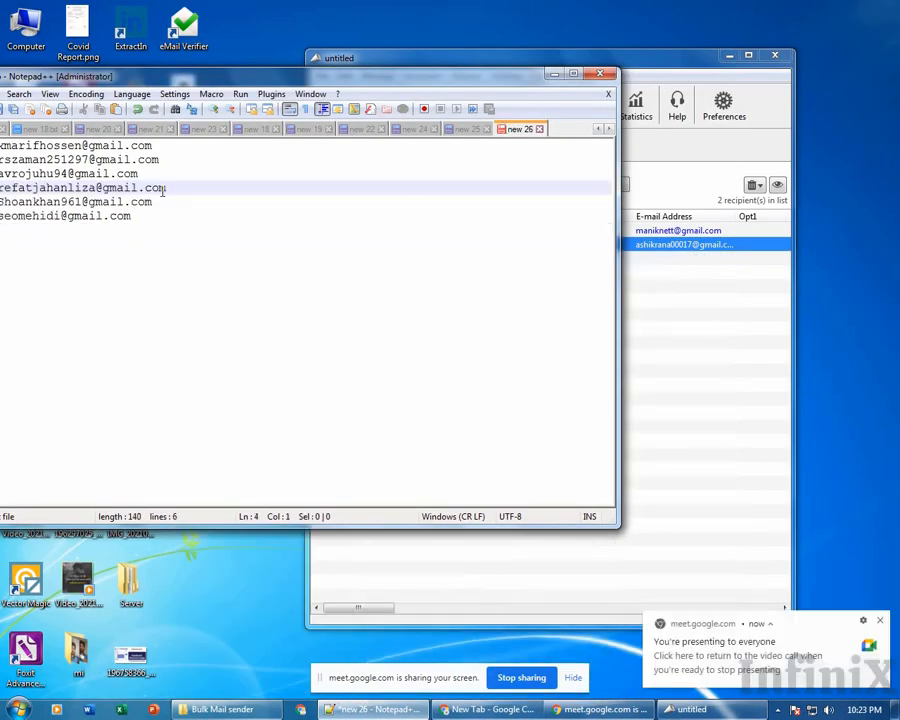
click(176, 211)
drag(176, 211, 3, 143)
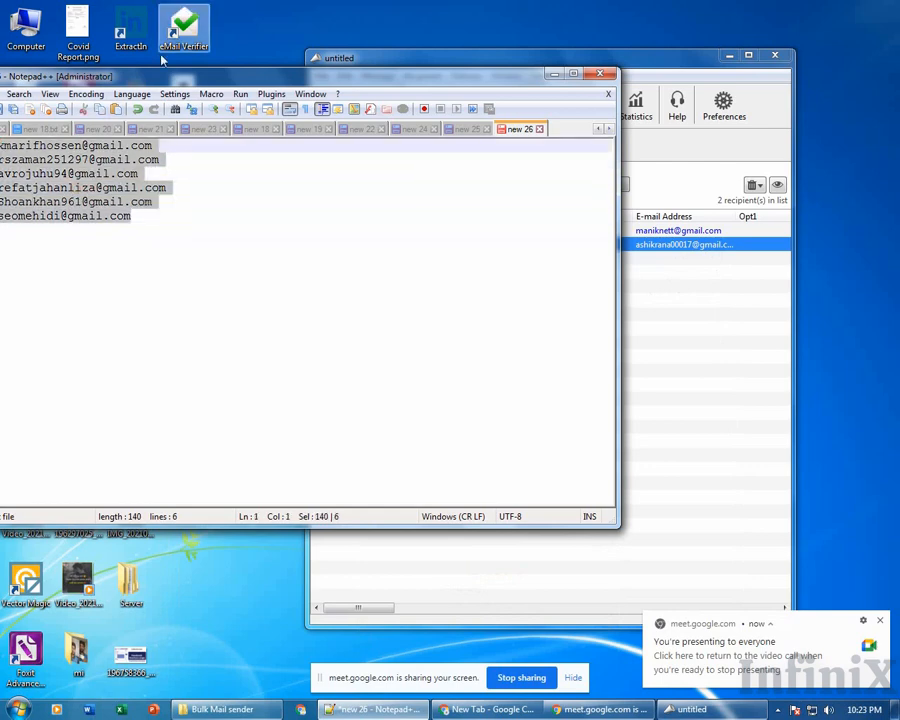
drag(162, 77, 415, 97)
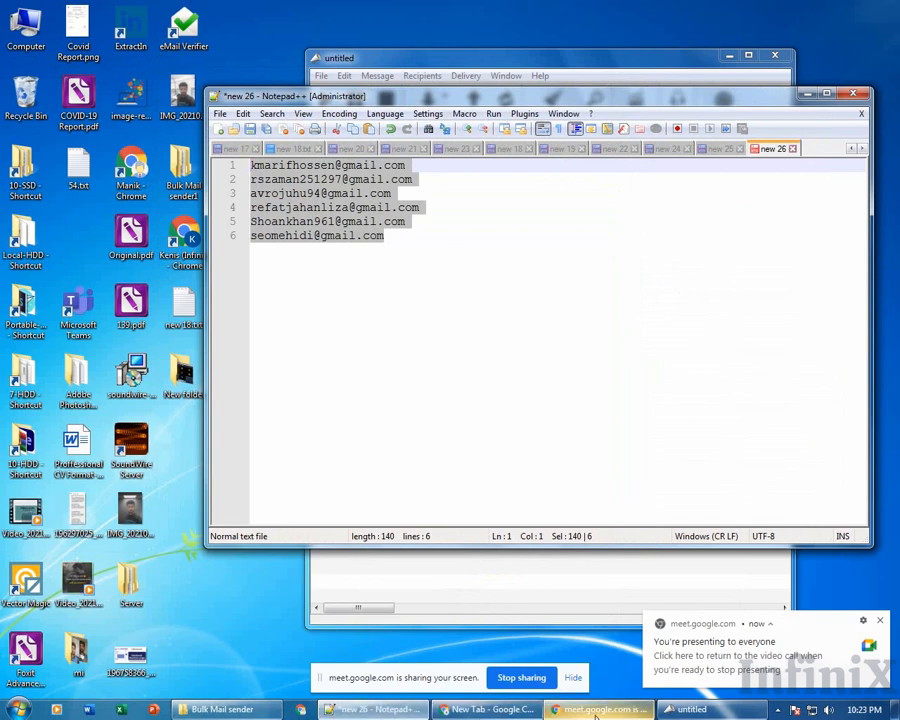
Import the six clipboard addresses via File > Import Recipients > From Clipboard, making eight recipients.
click(686, 710)
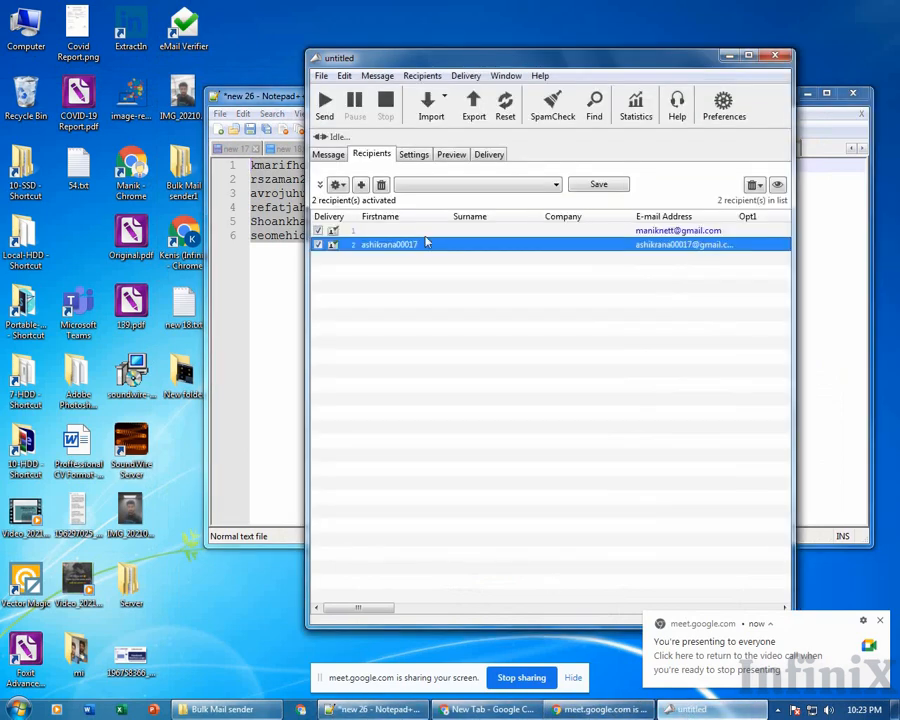
click(322, 77)
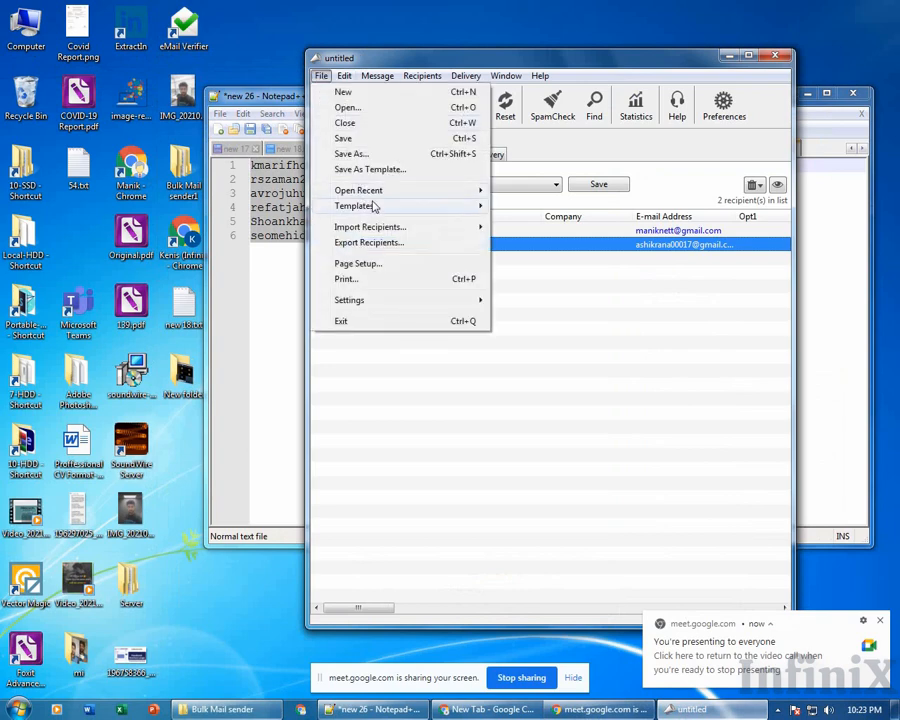
mouse_move(398, 228)
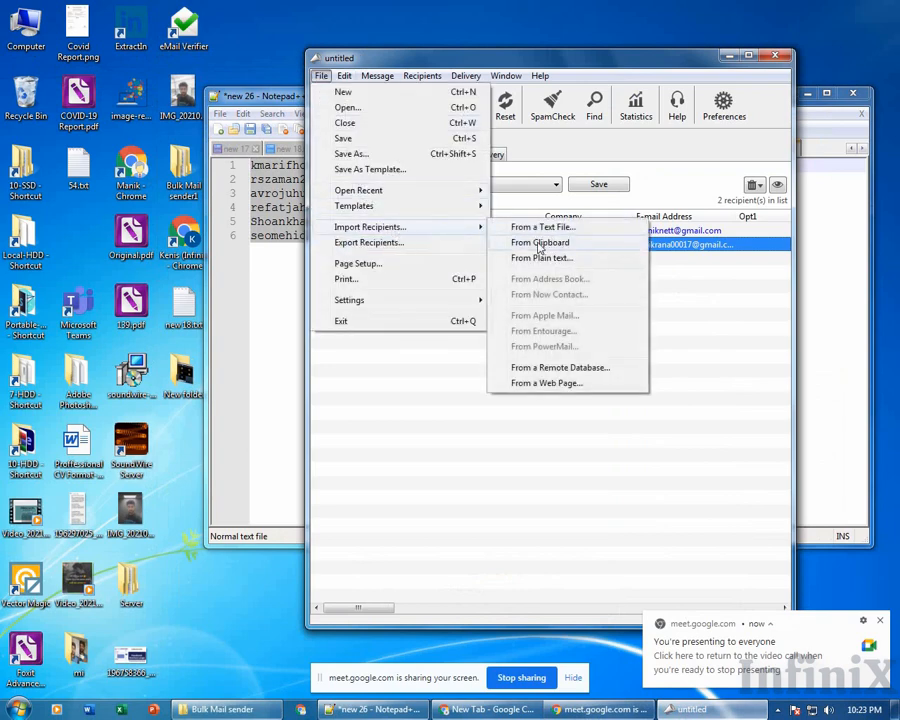
click(539, 243)
click(700, 413)
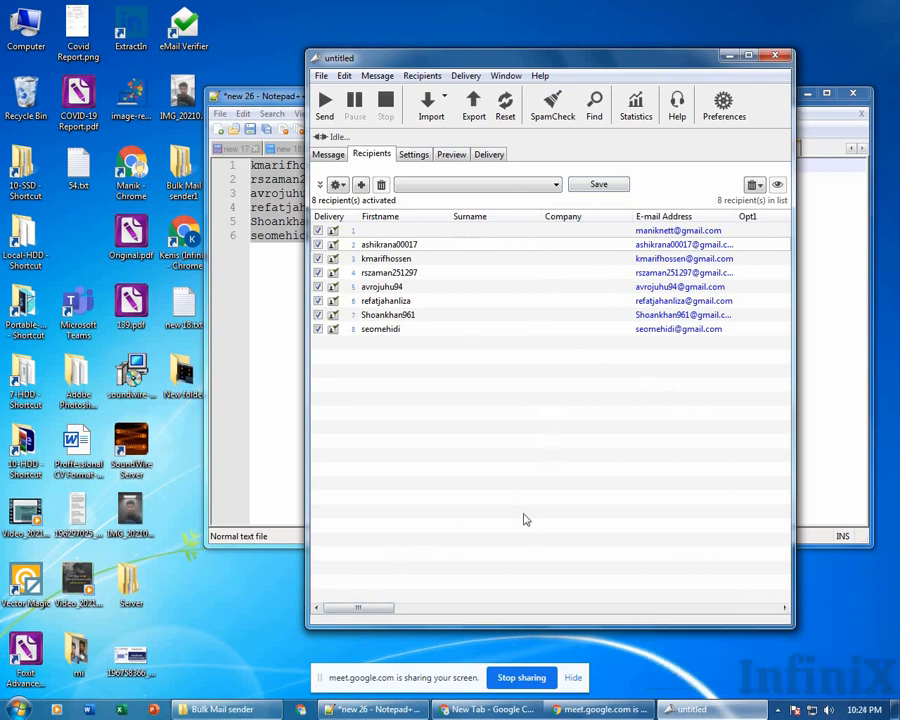
drag(360, 607, 508, 532)
View the message's default HTML body on the Message tab, then bring up the Computer window.
click(330, 154)
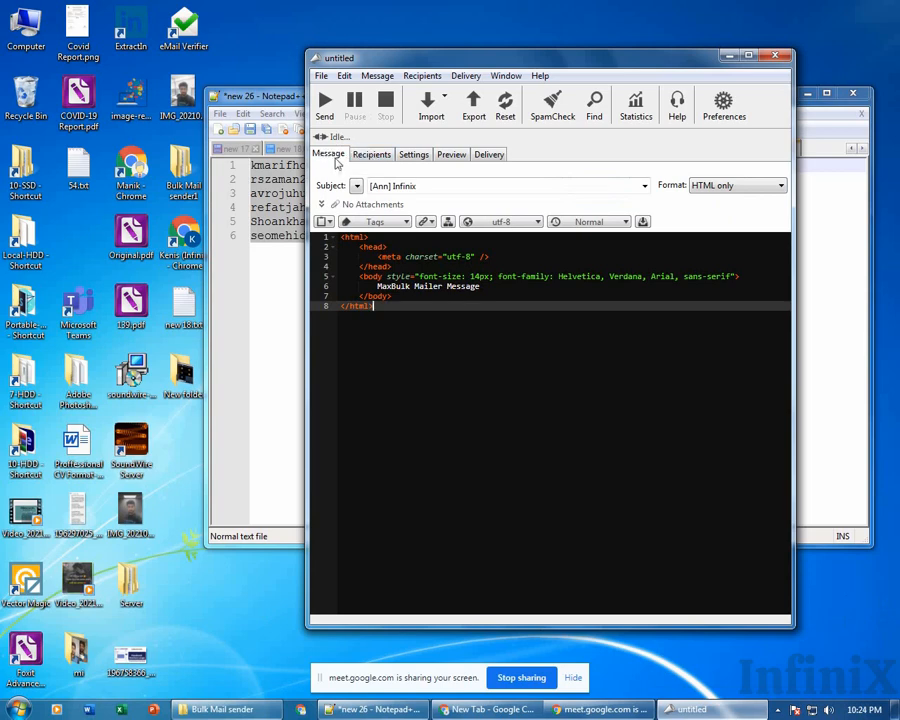
drag(399, 323, 327, 239)
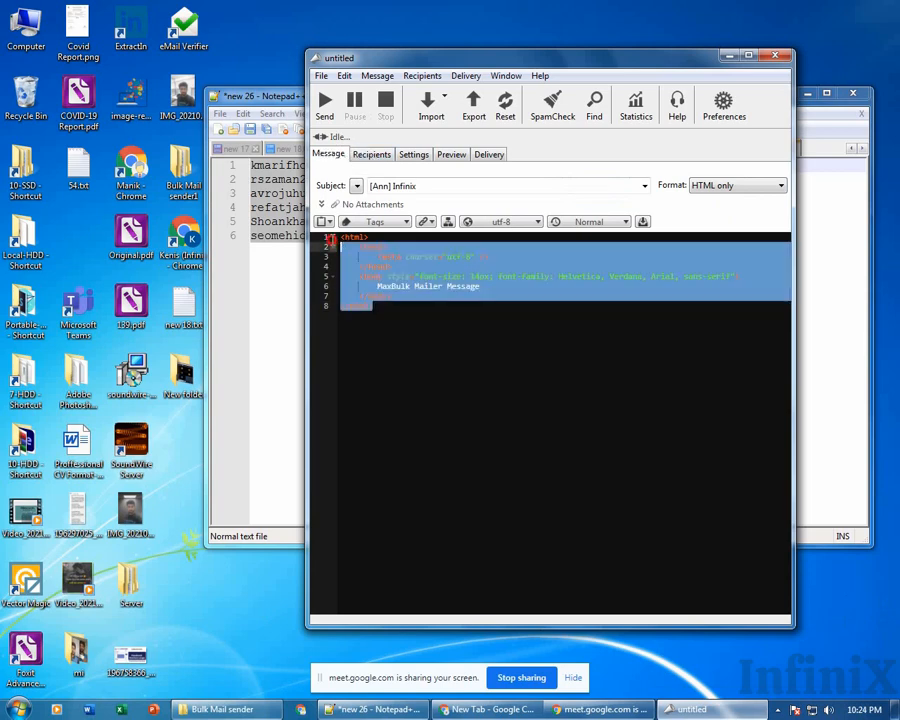
click(399, 308)
double_click(29, 38)
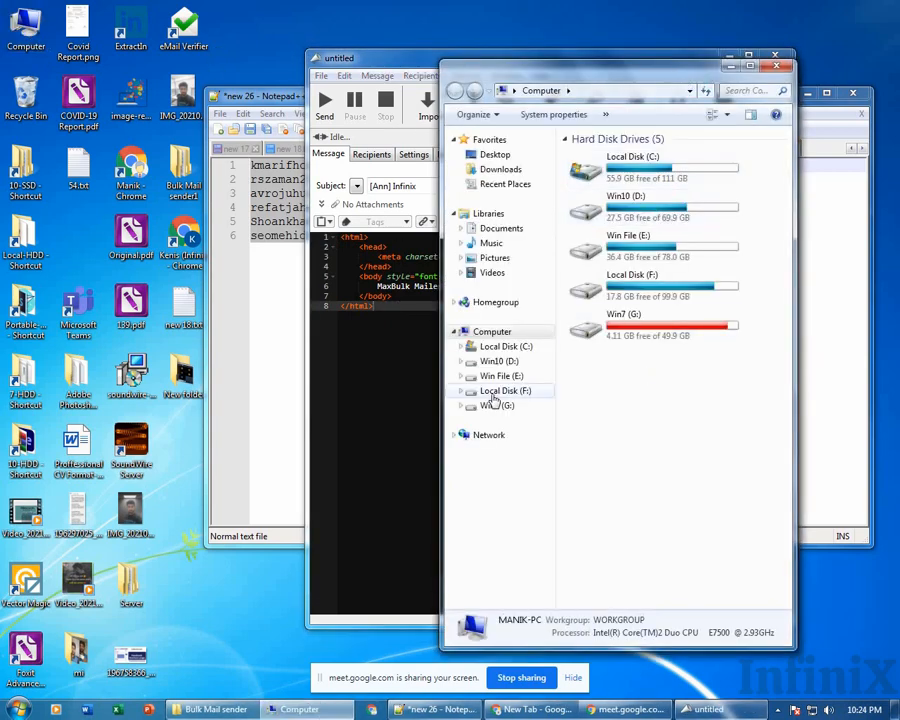
Browse Win7 (G:) > Users > user folder > Downloads > template > index and select index.html.
click(498, 391)
click(520, 377)
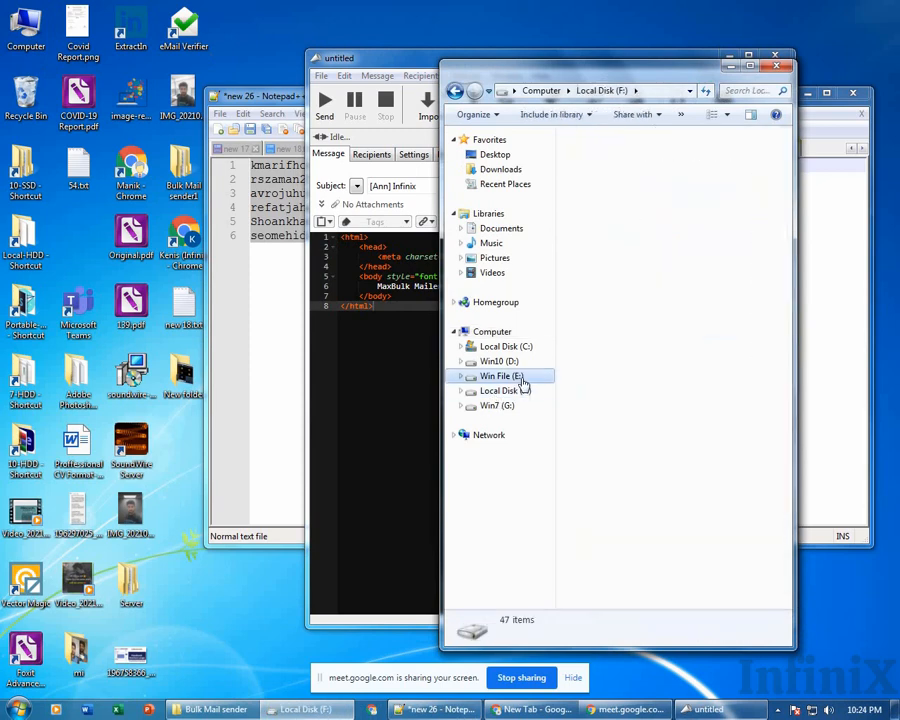
click(505, 408)
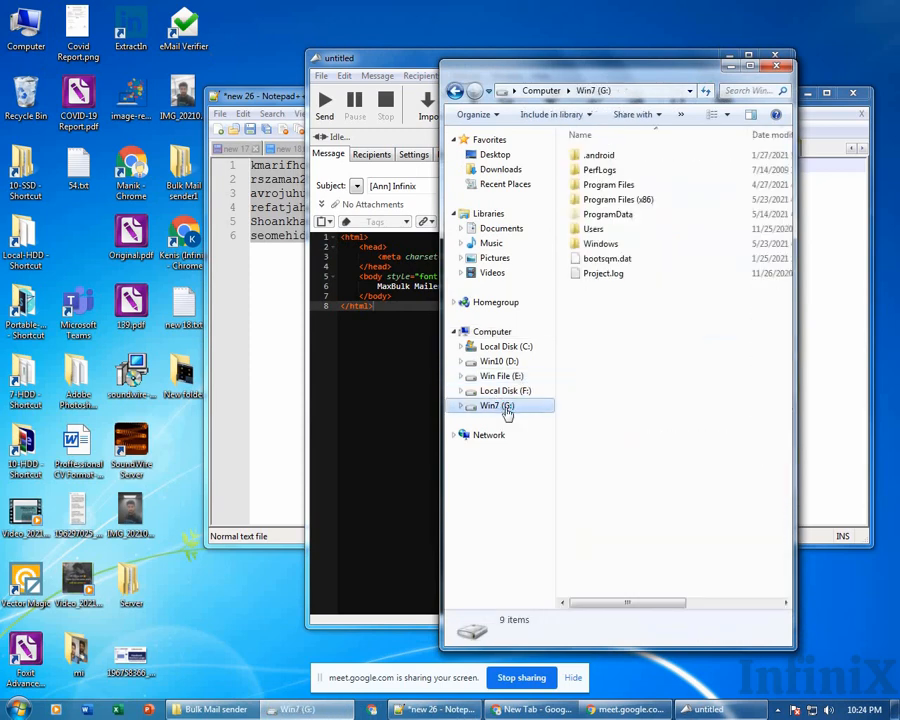
double_click(593, 231)
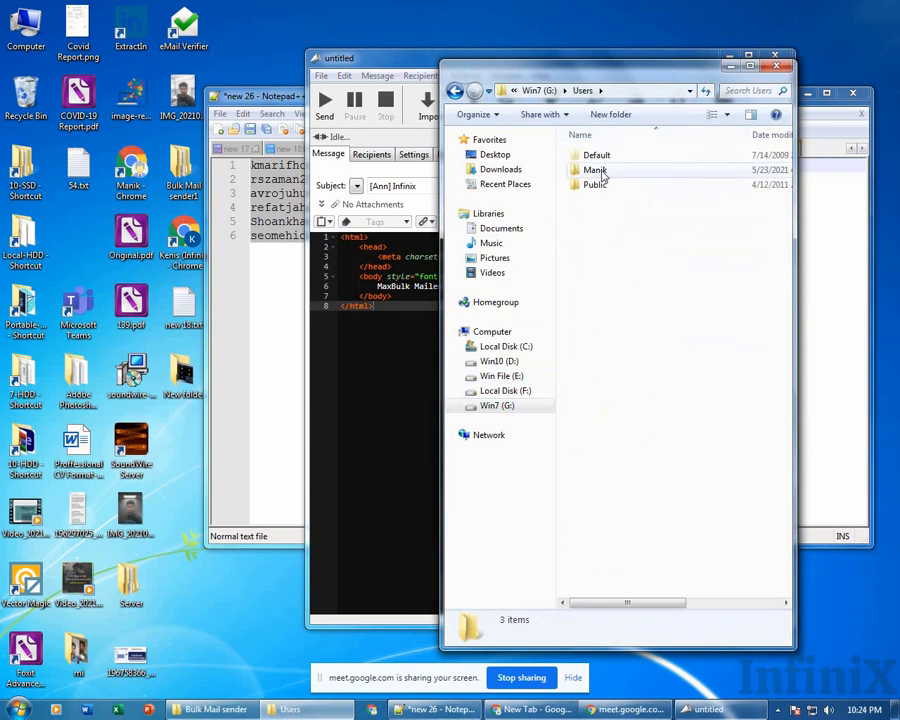
double_click(600, 172)
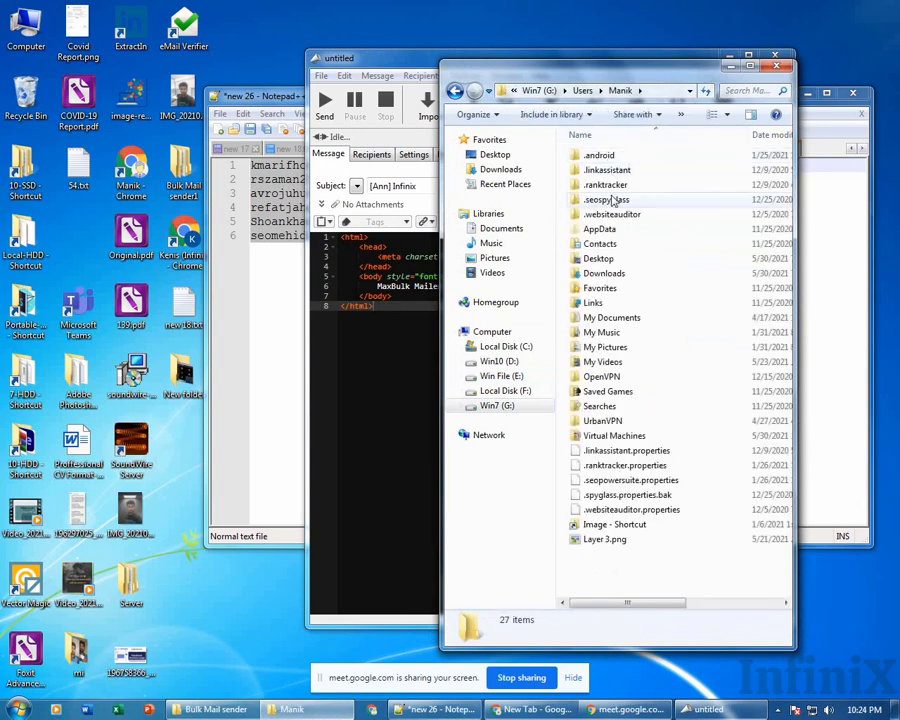
click(618, 275)
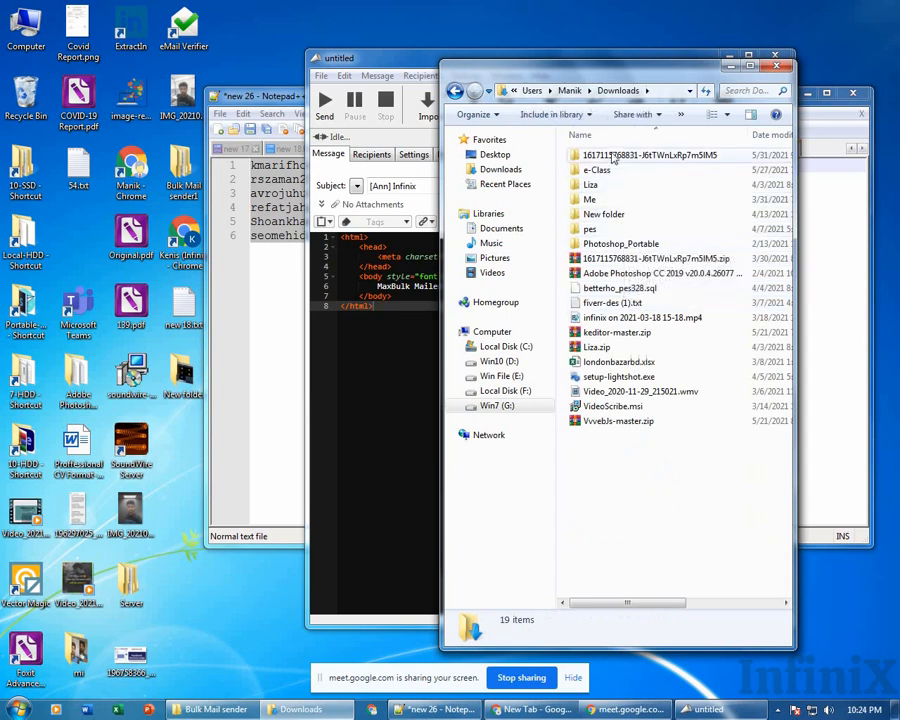
double_click(611, 156)
click(611, 156)
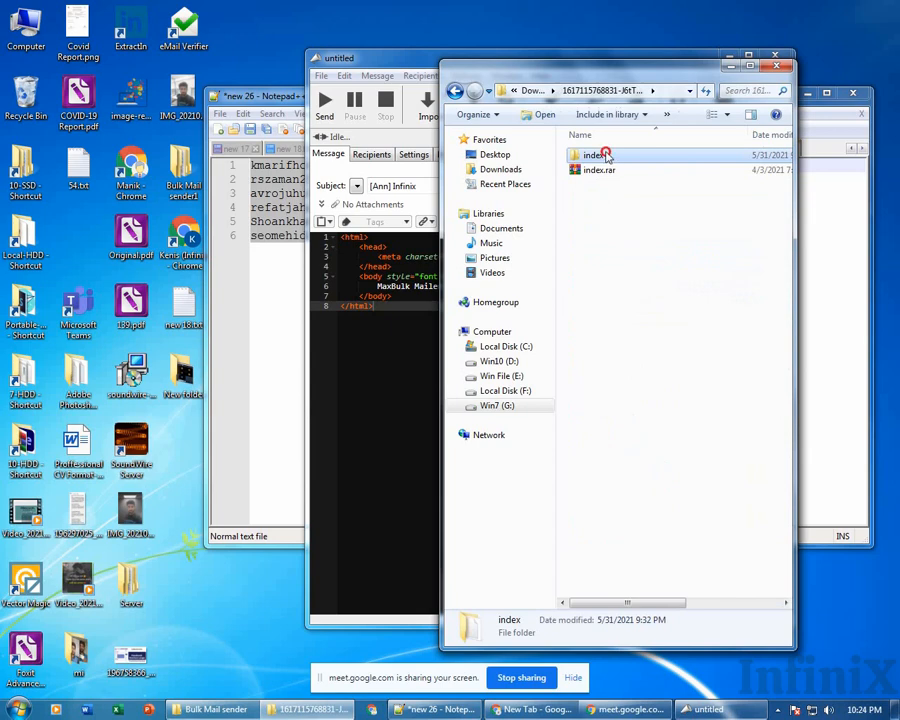
double_click(605, 155)
click(592, 154)
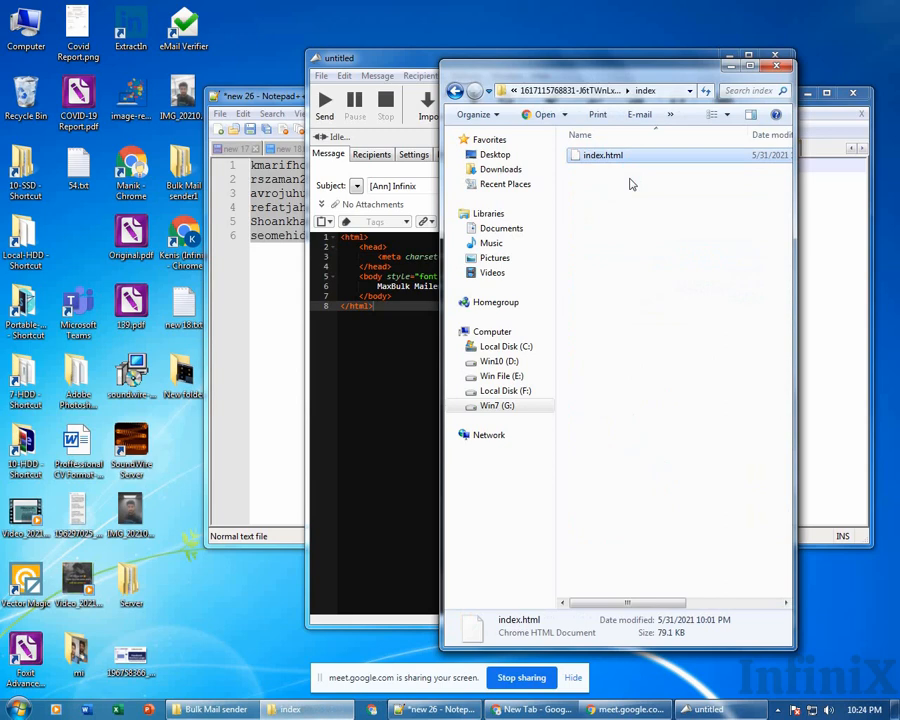
drag(594, 162, 556, 7)
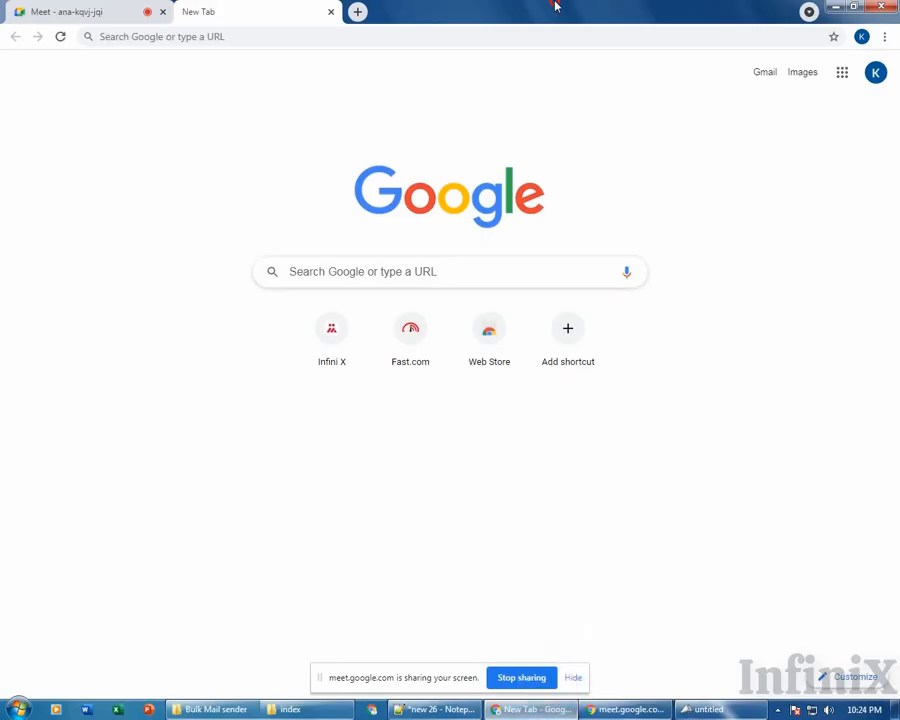
Drop index.html onto Chrome's tab strip and scroll through the 70% off sale newsletter.
drag(462, 30, 325, 9)
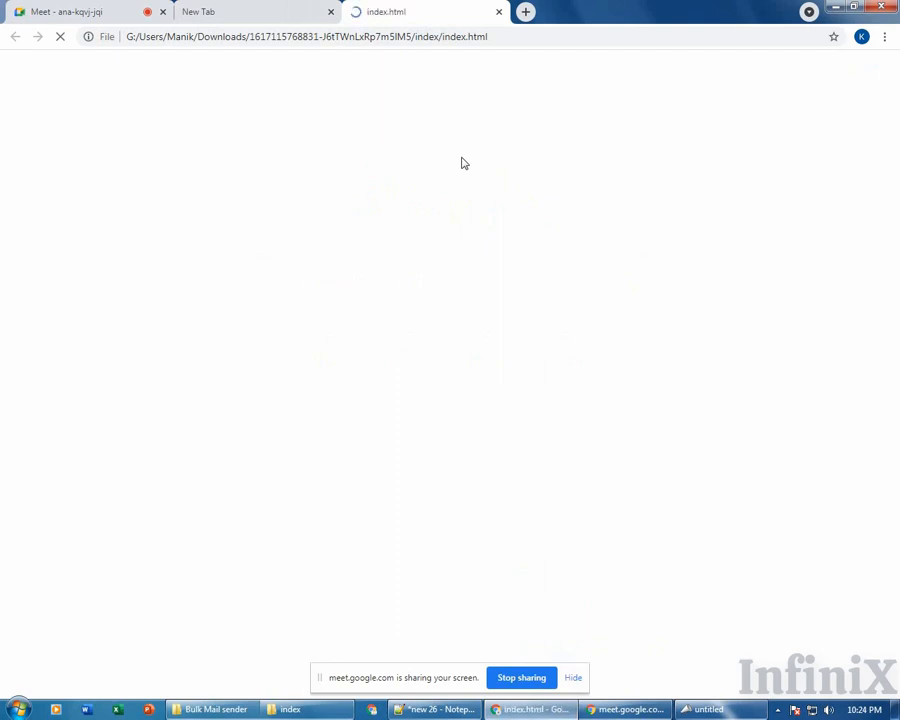
scroll(690, 308, down, 3)
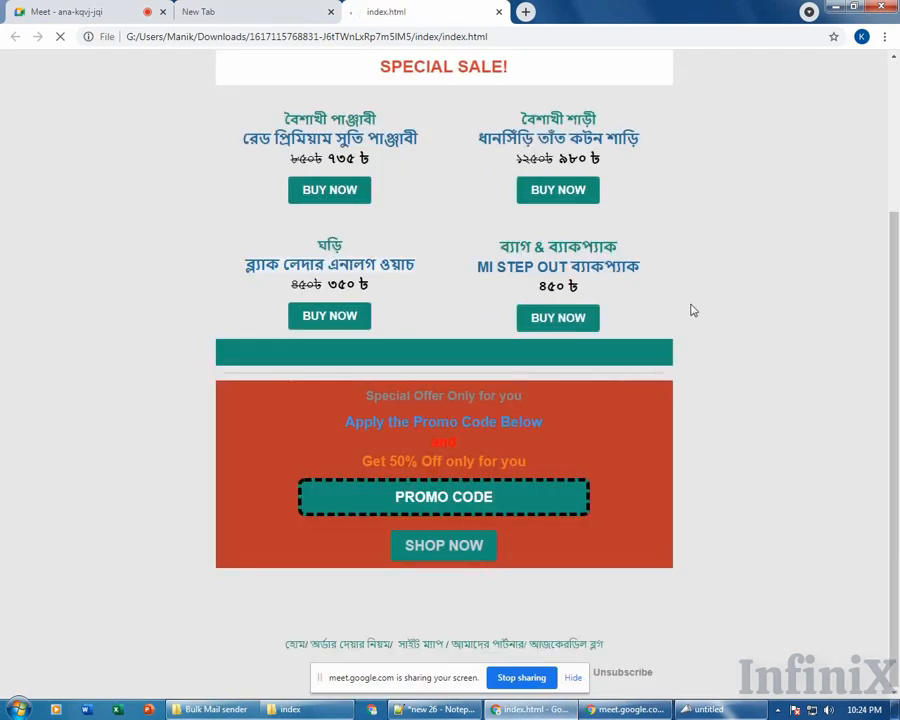
scroll(688, 311, up, 3)
scroll(688, 299, down, 7)
scroll(688, 298, up, 9)
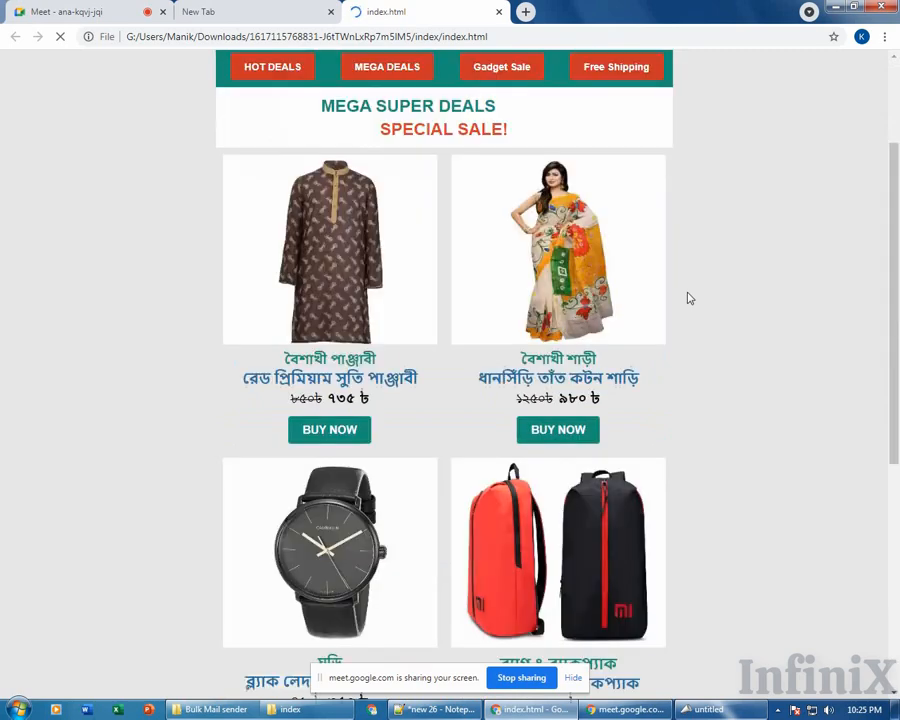
scroll(687, 296, down, 9)
scroll(672, 487, up, 9)
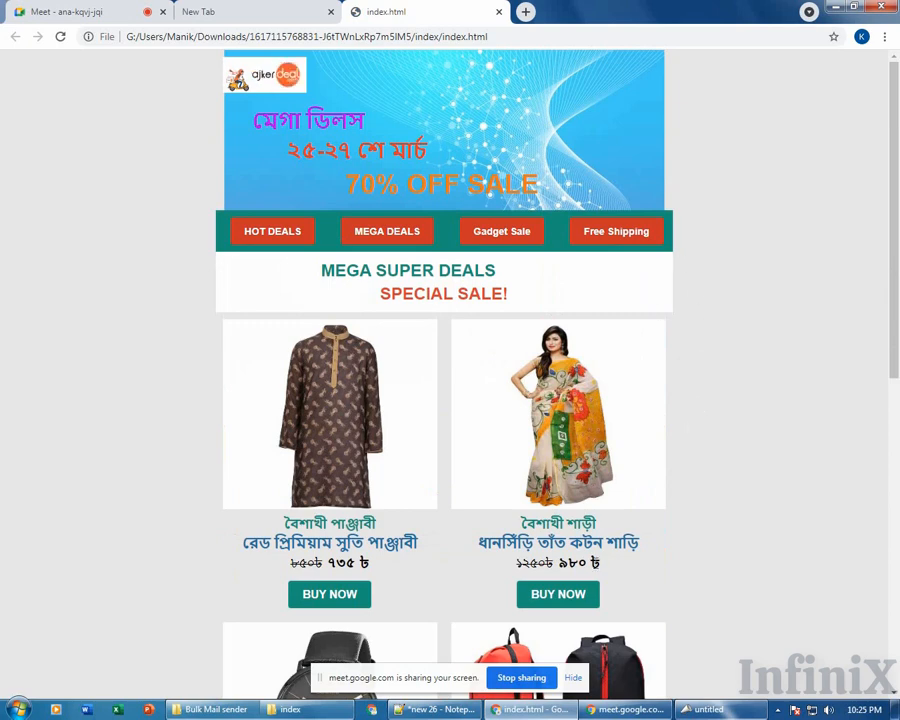
click(290, 709)
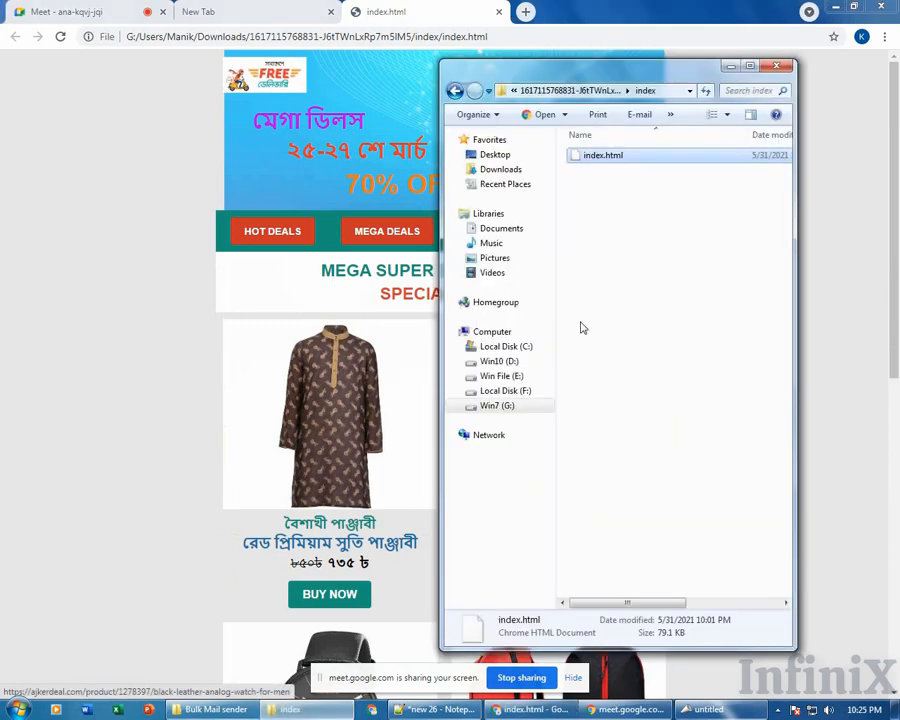
Drop index.html into Notepad++ to display the newsletter's HTML source.
click(457, 712)
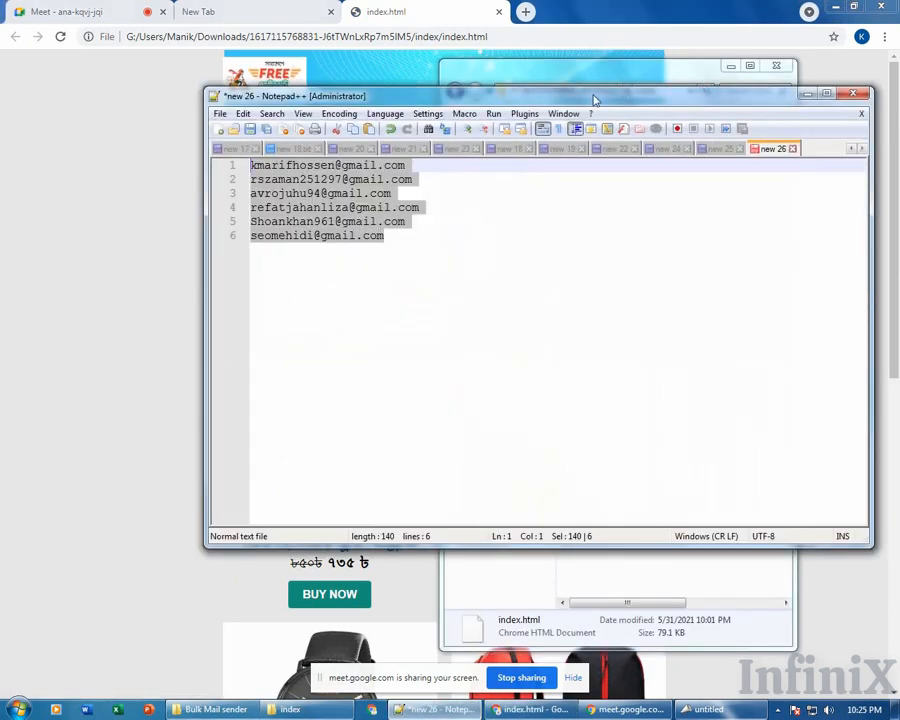
drag(592, 96, 745, 337)
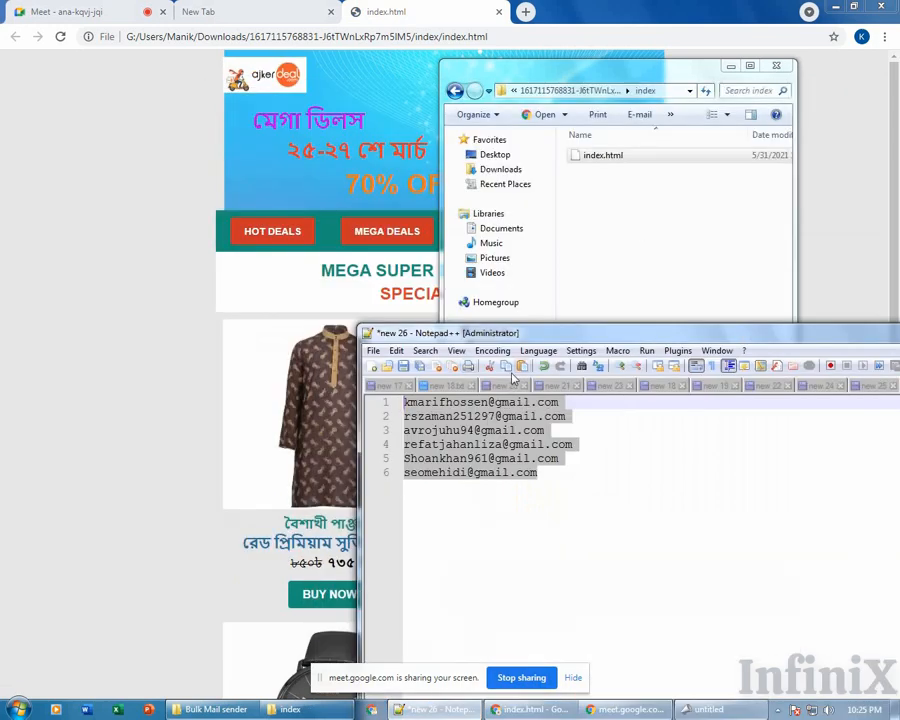
drag(600, 157, 641, 478)
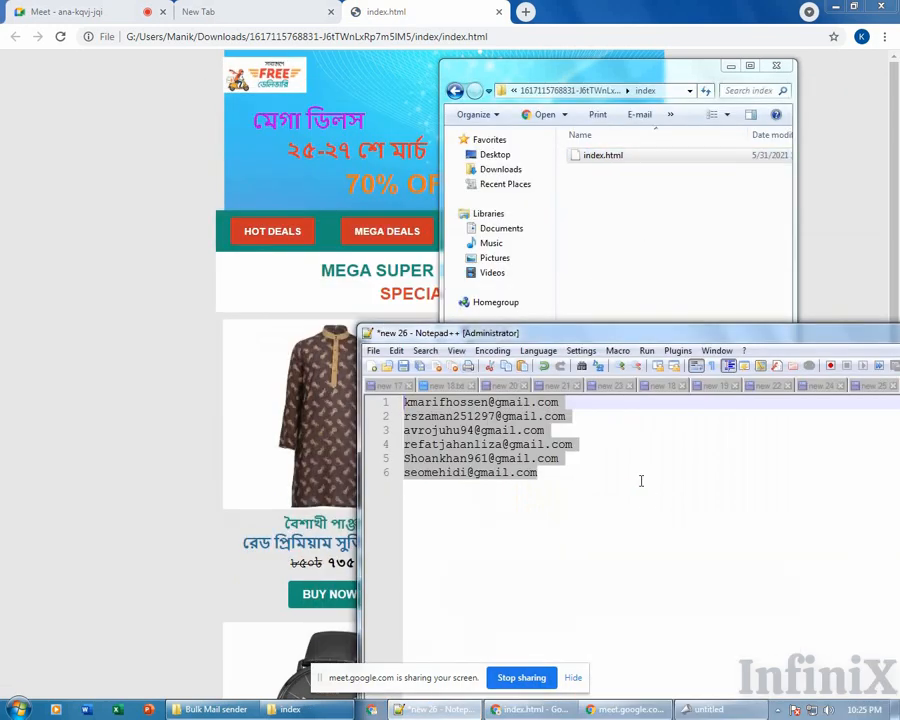
scroll(568, 459, down, 6)
scroll(568, 459, up, 14)
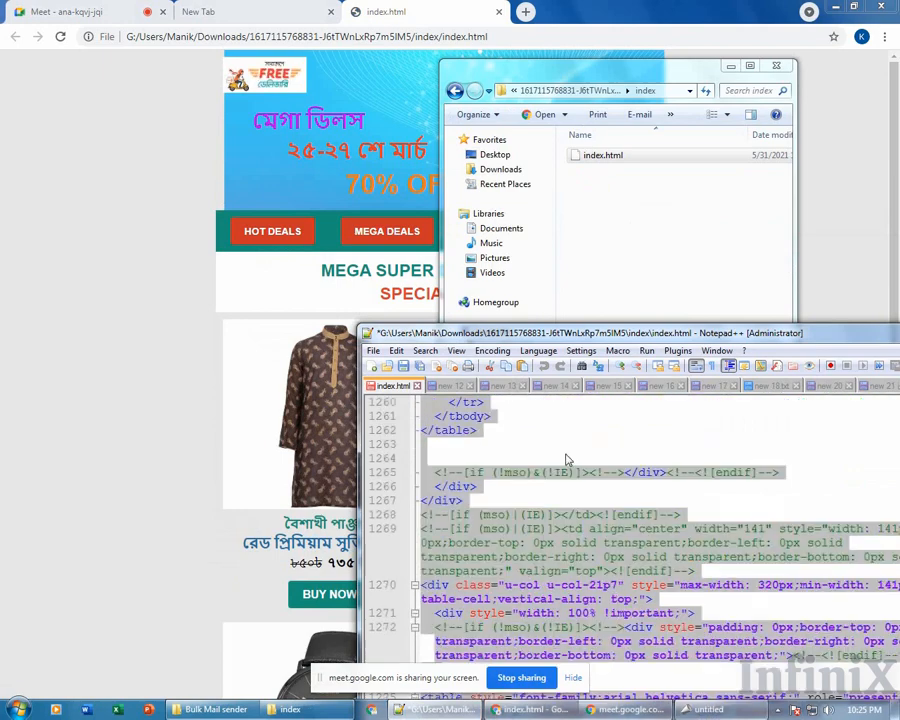
scroll(568, 459, up, 3)
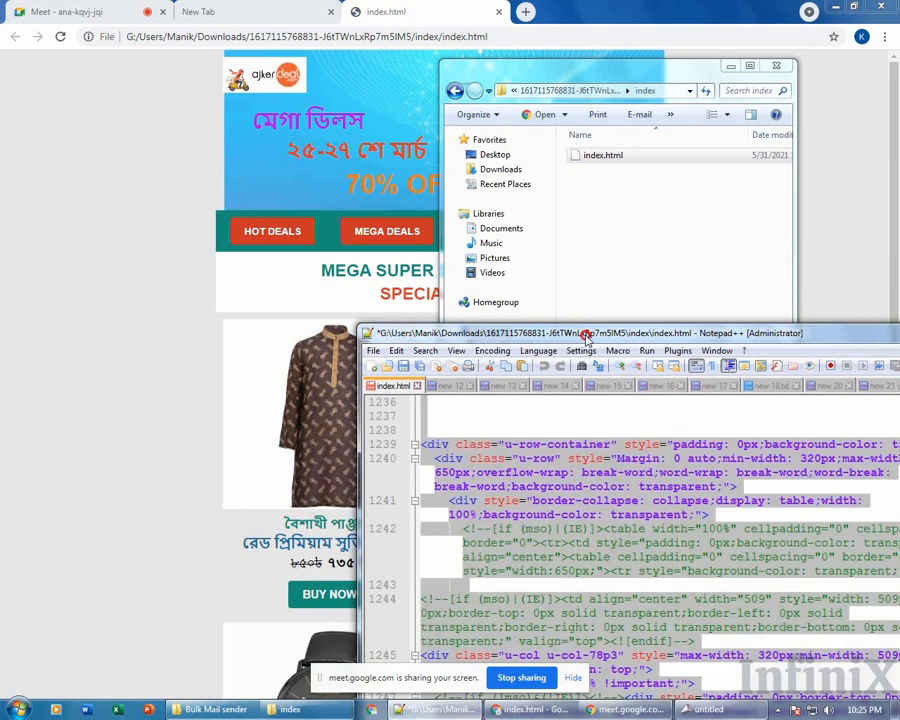
drag(588, 335, 340, 65)
click(400, 241)
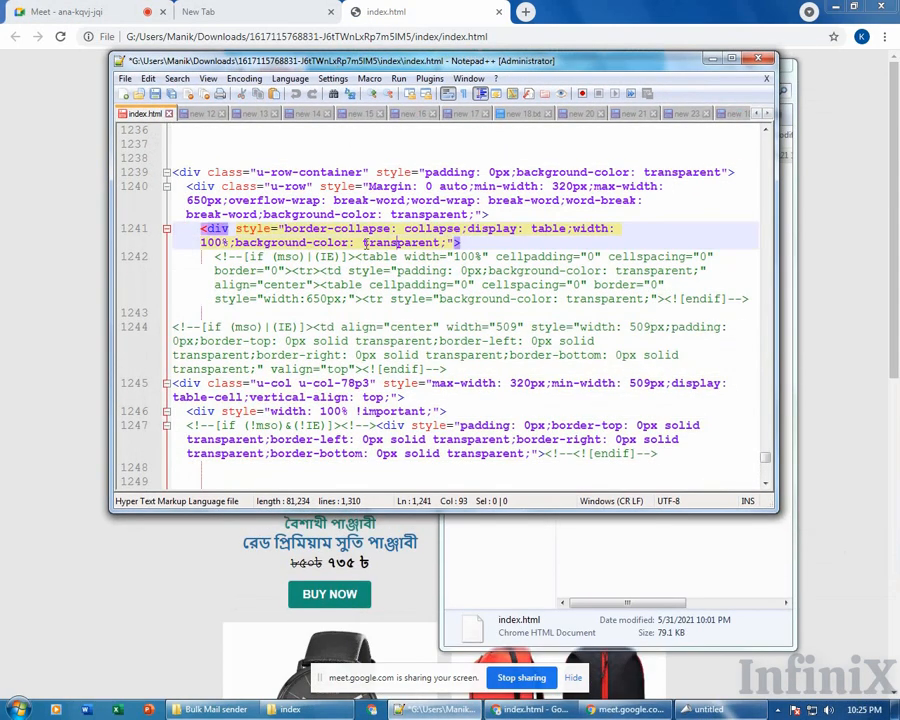
Select all of the HTML code with Select All, then return to the rendered page in Chrome.
scroll(366, 242, up, 10)
key(ctrl+a)
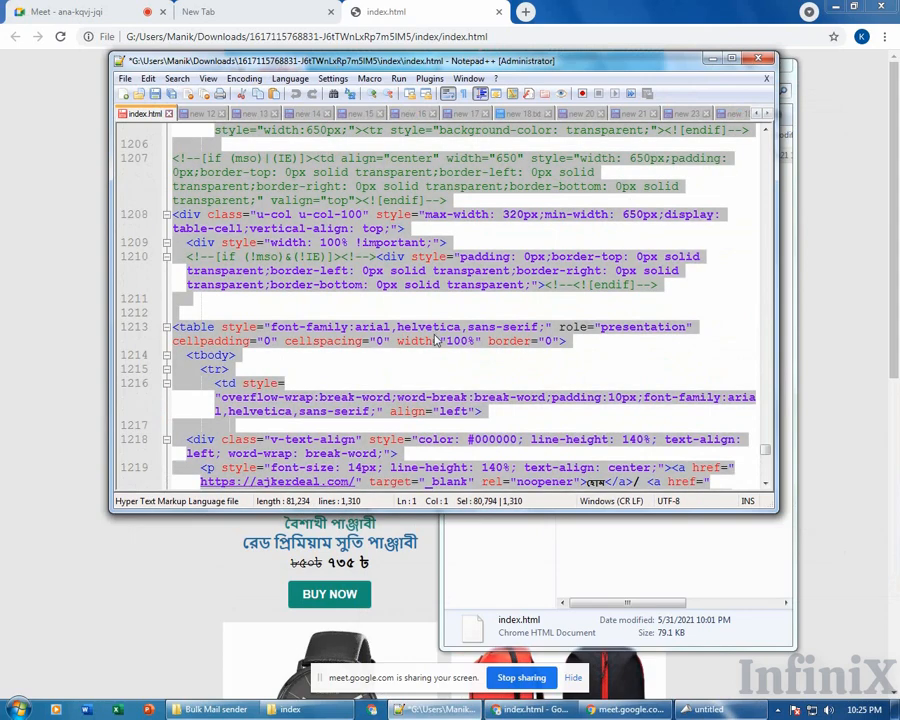
scroll(480, 280, up, 6)
click(554, 212)
right_click(556, 212)
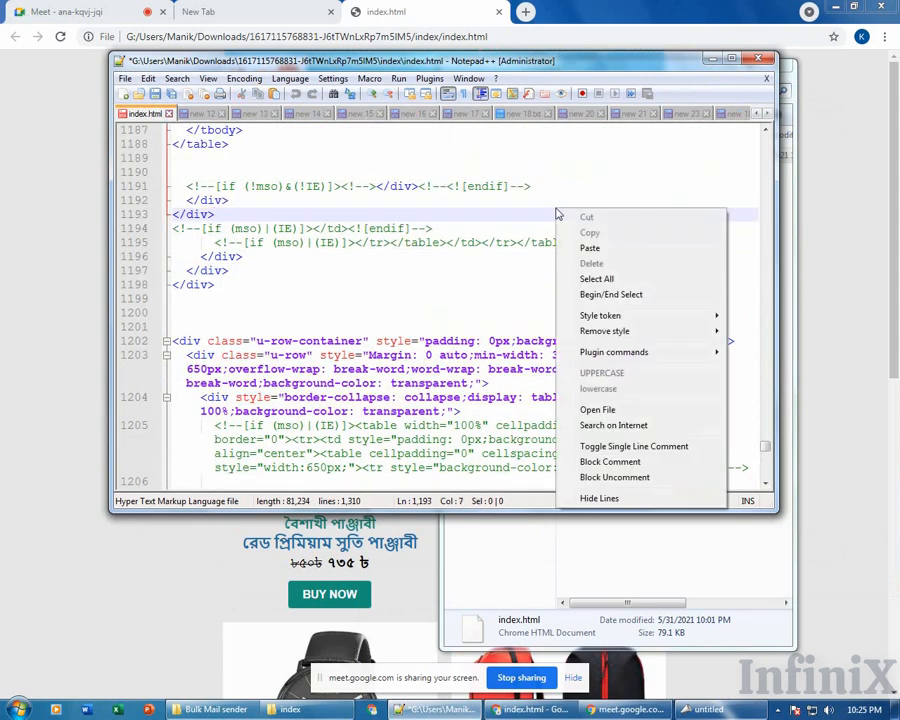
click(599, 280)
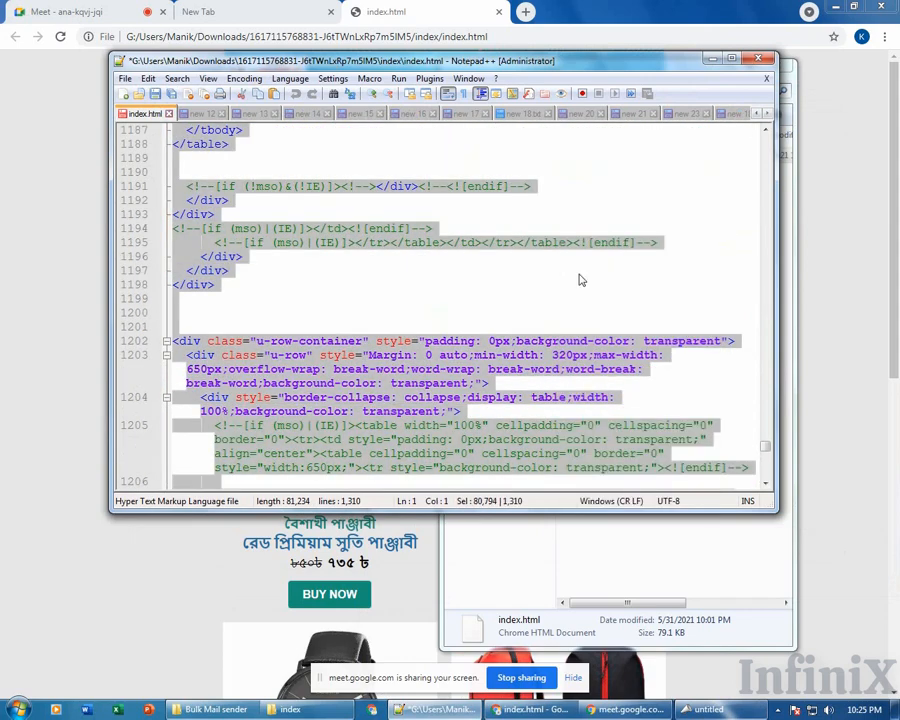
click(50, 228)
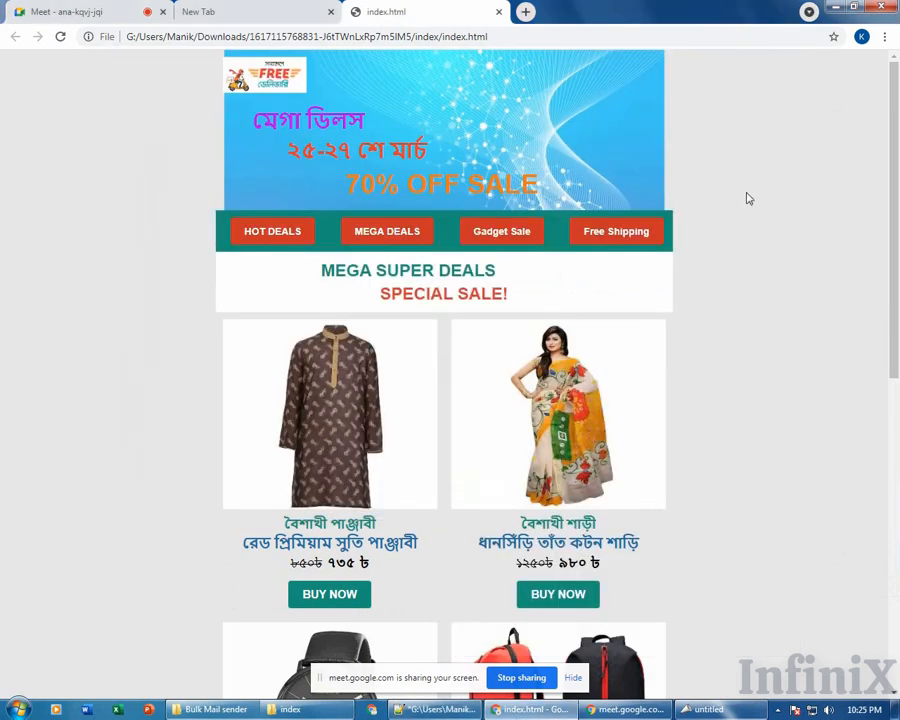
right_click(722, 170)
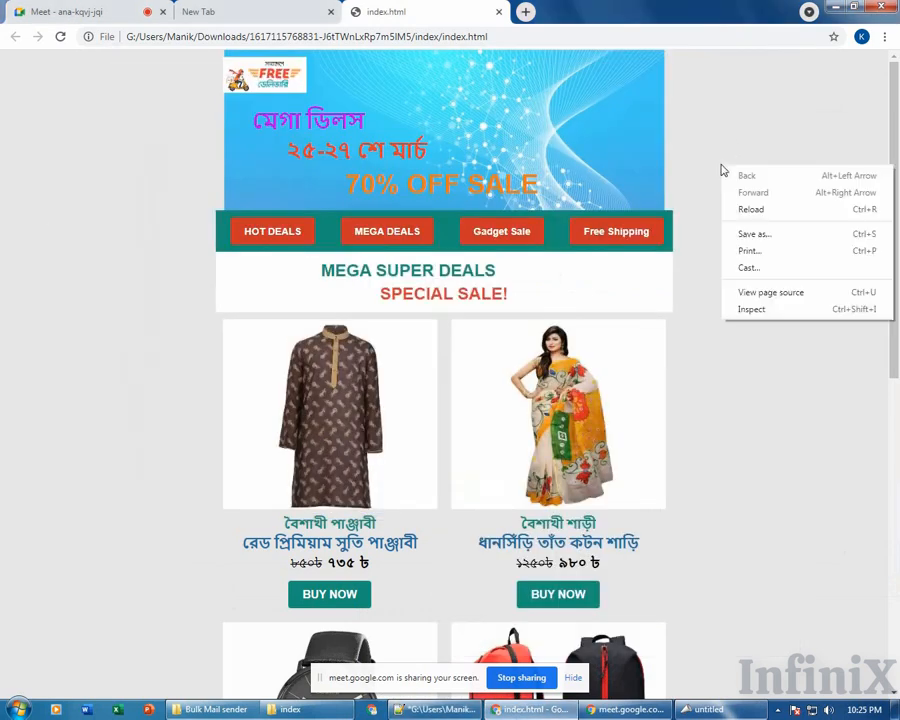
click(792, 298)
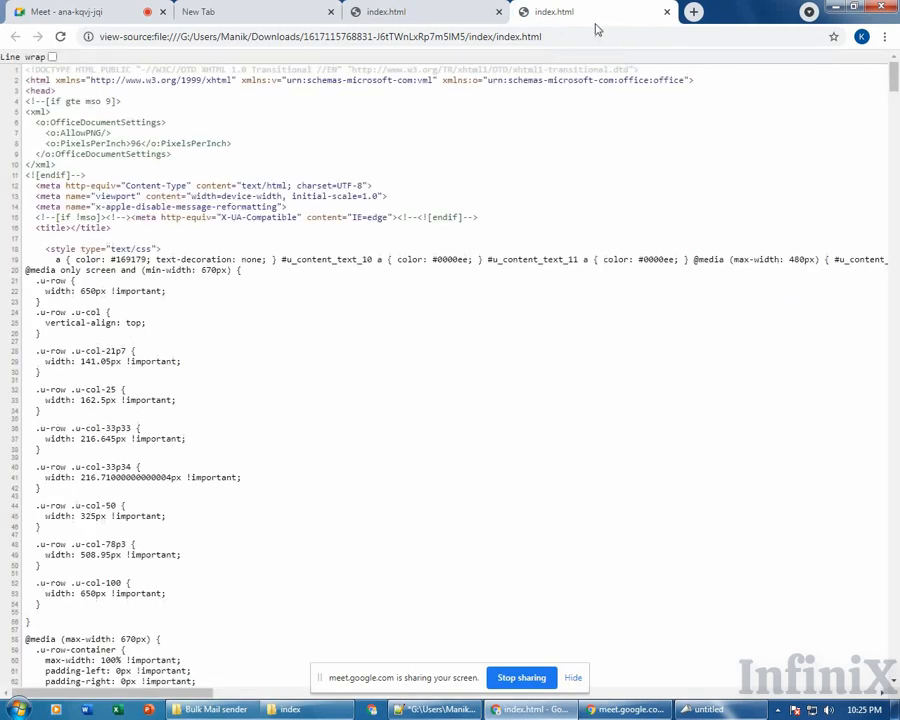
scroll(518, 253, down, 4)
scroll(500, 252, up, 4)
key(ctrl+a)
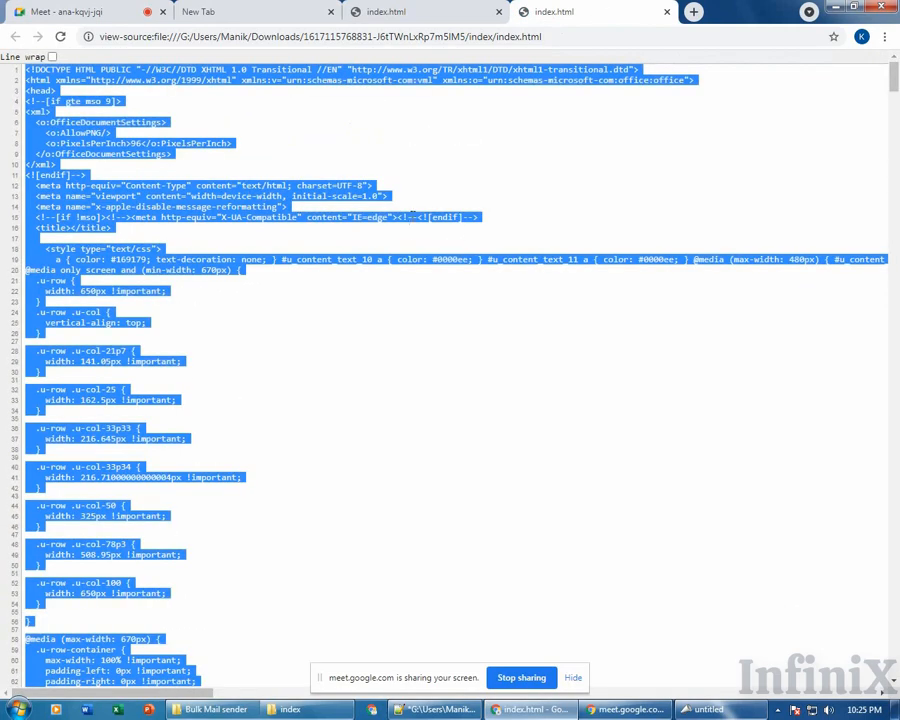
scroll(412, 215, down, 10)
scroll(413, 221, down, 9)
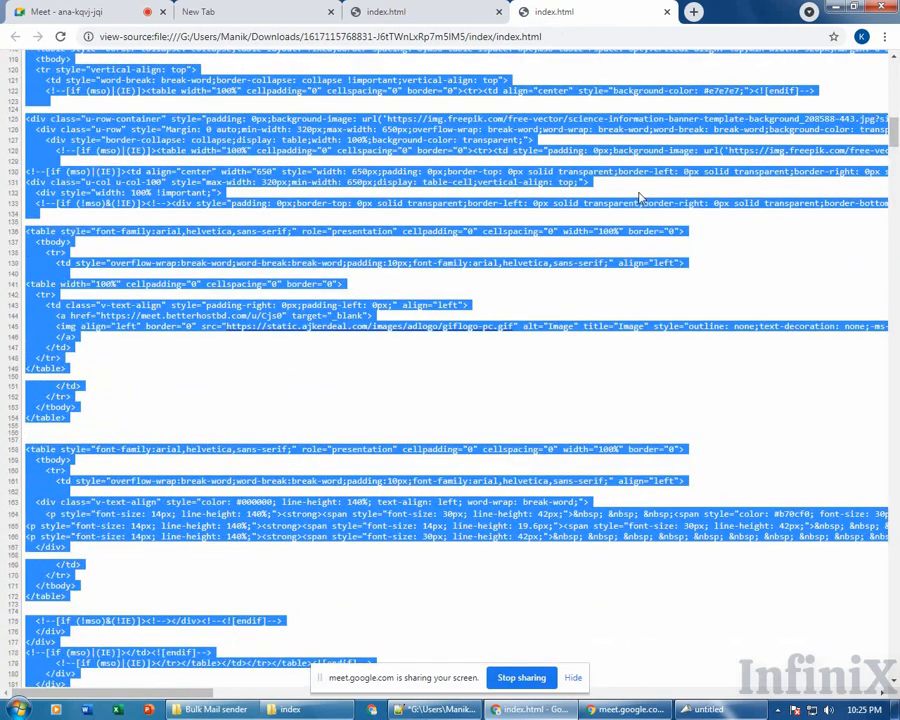
scroll(634, 200, up, 19)
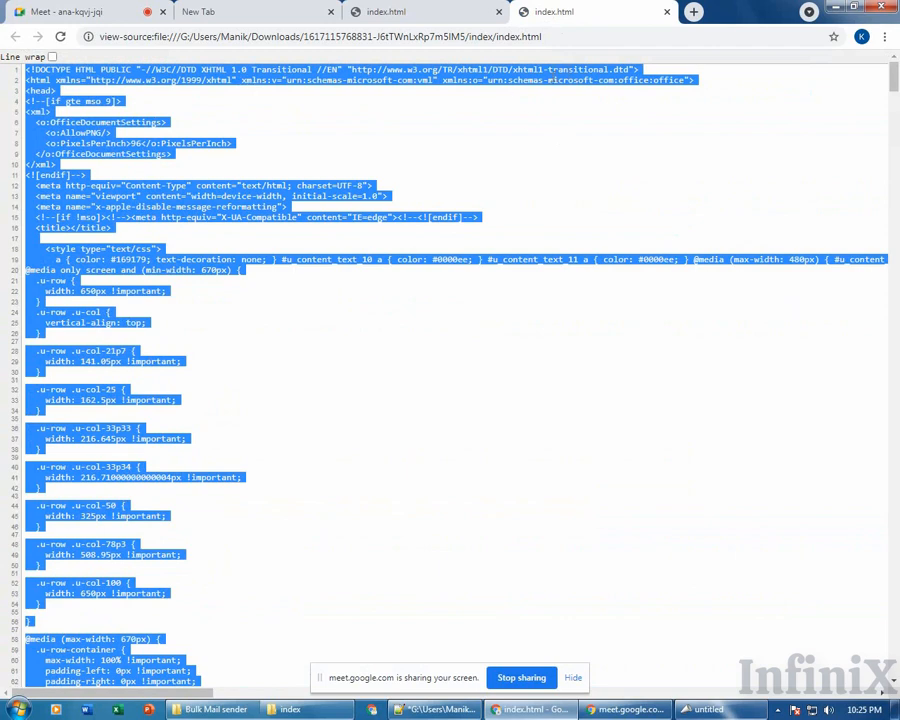
click(507, 85)
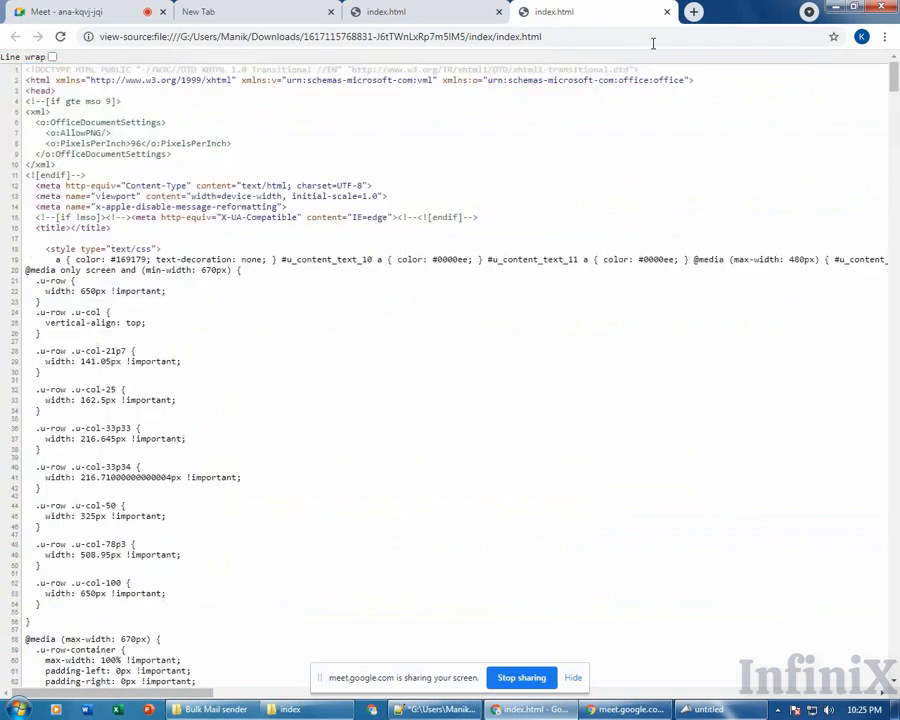
click(665, 13)
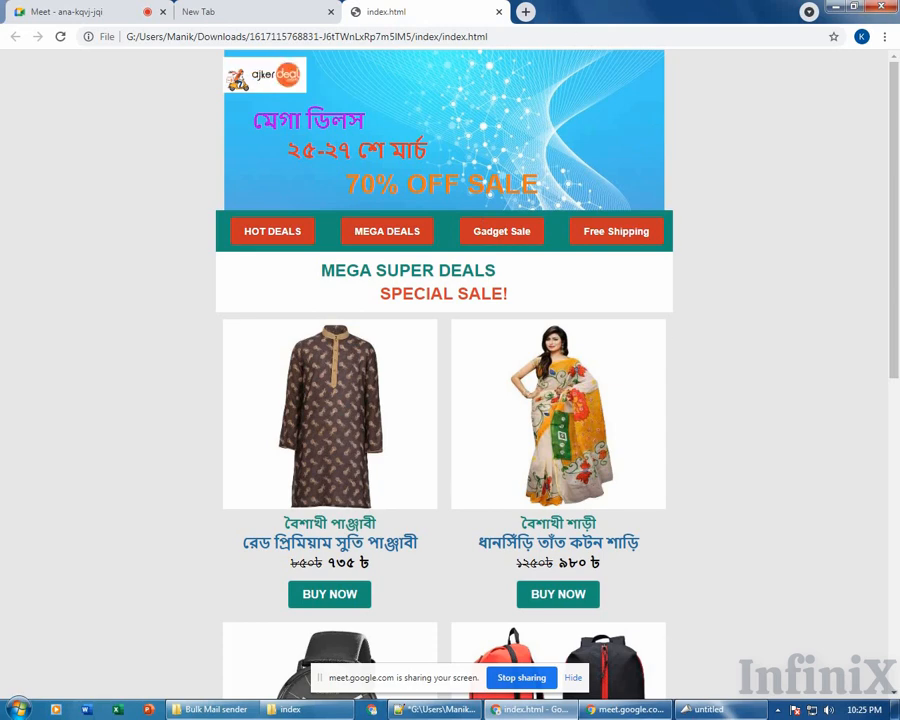
Select all of the index.html newsletter source code in Notepad++ (Ctrl+A), then return to Chrome.
click(433, 709)
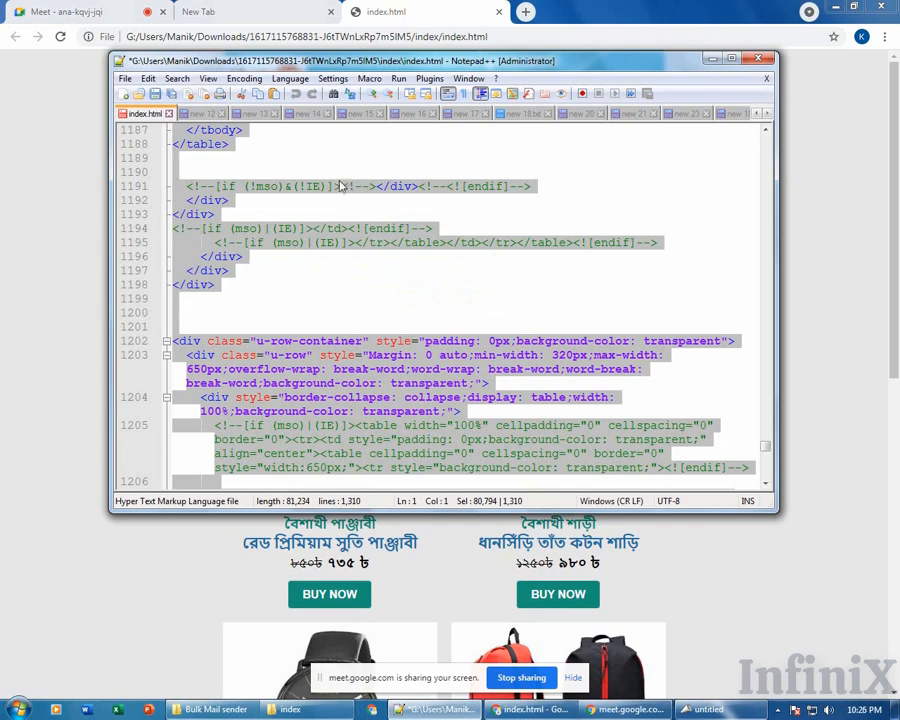
click(350, 218)
scroll(346, 260, up, 10)
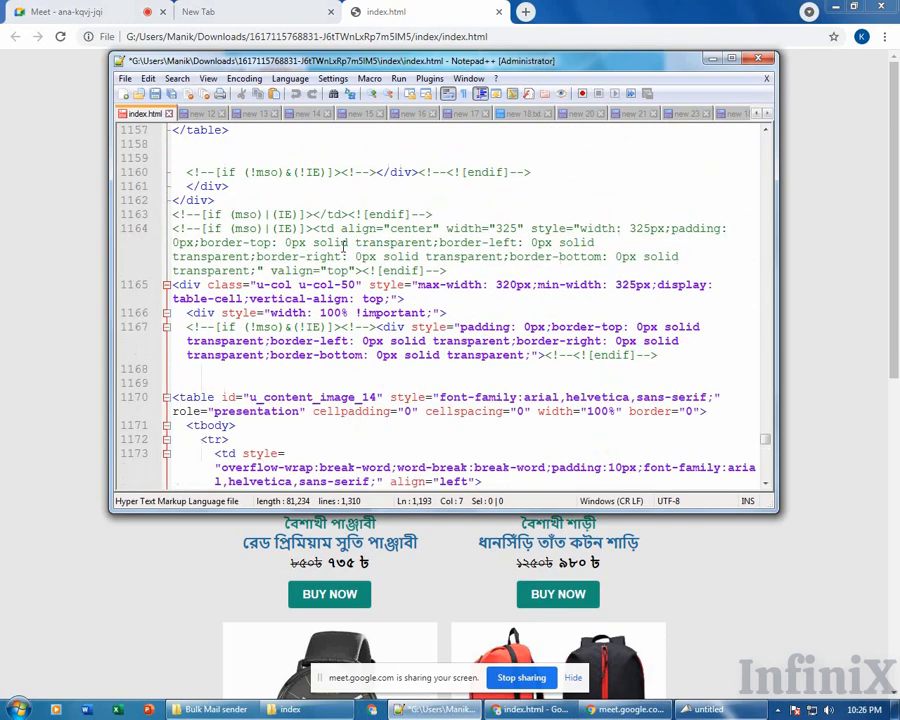
click(397, 231)
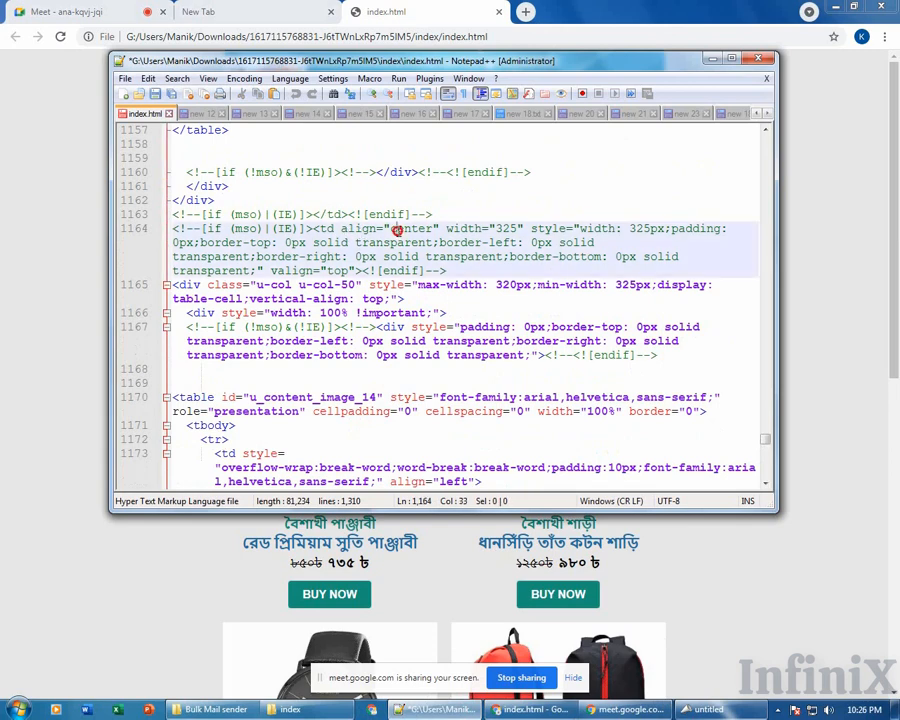
key(ctrl+a)
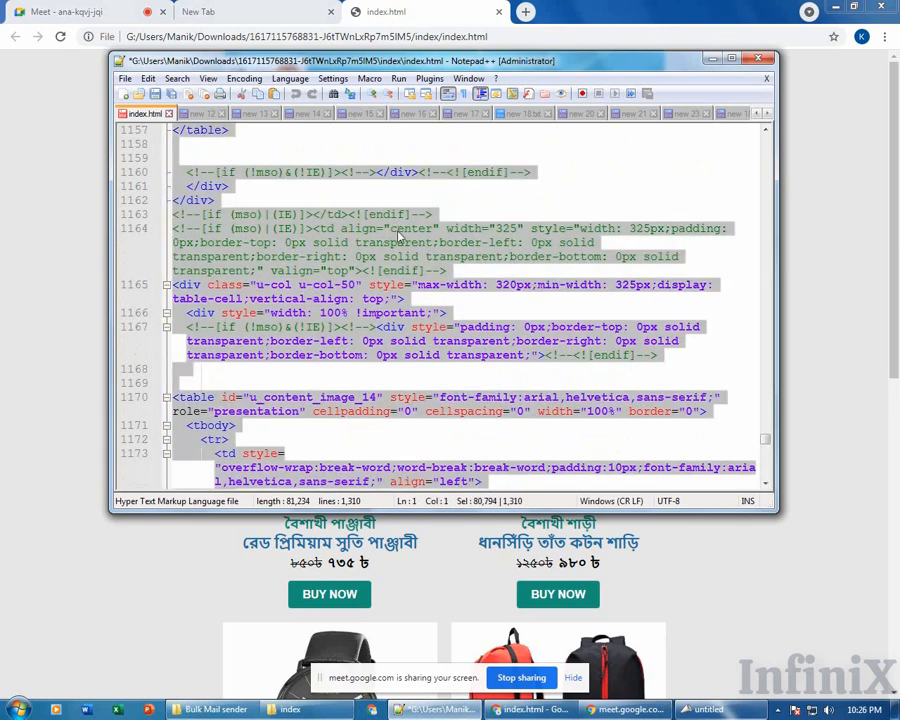
click(741, 692)
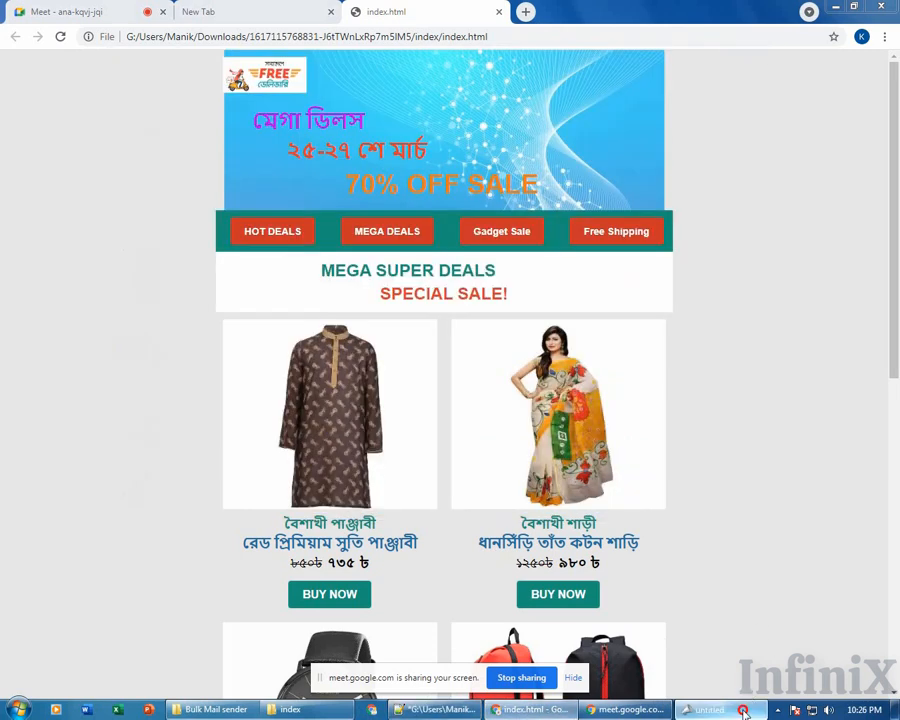
Swap the untitled message's placeholder body for the pasted 1310-line index.html code and list the eight recipients.
click(738, 708)
click(480, 359)
key(ctrl+a)
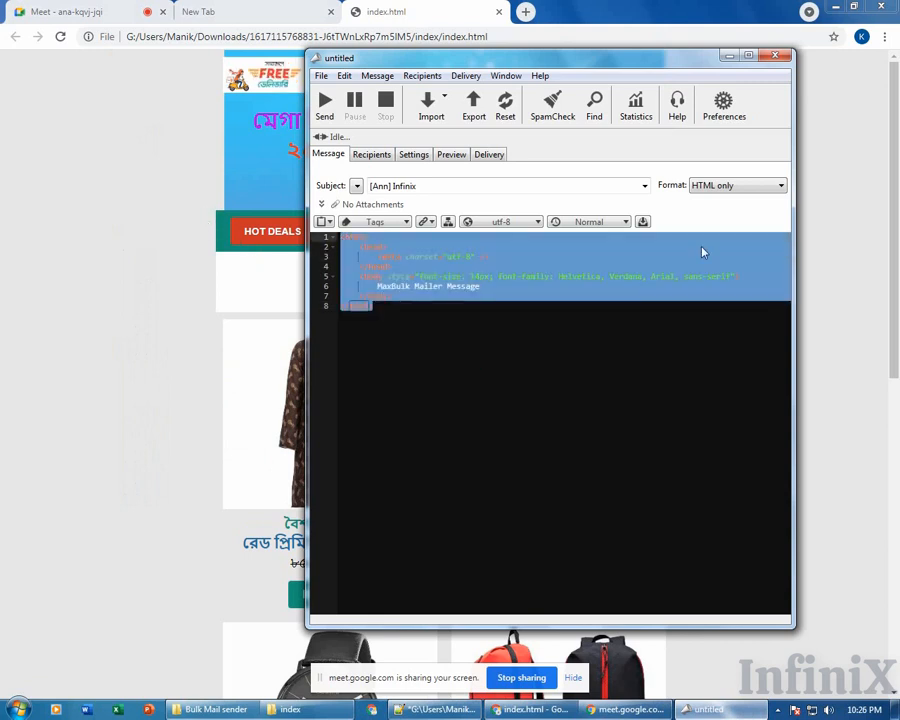
key(Delete)
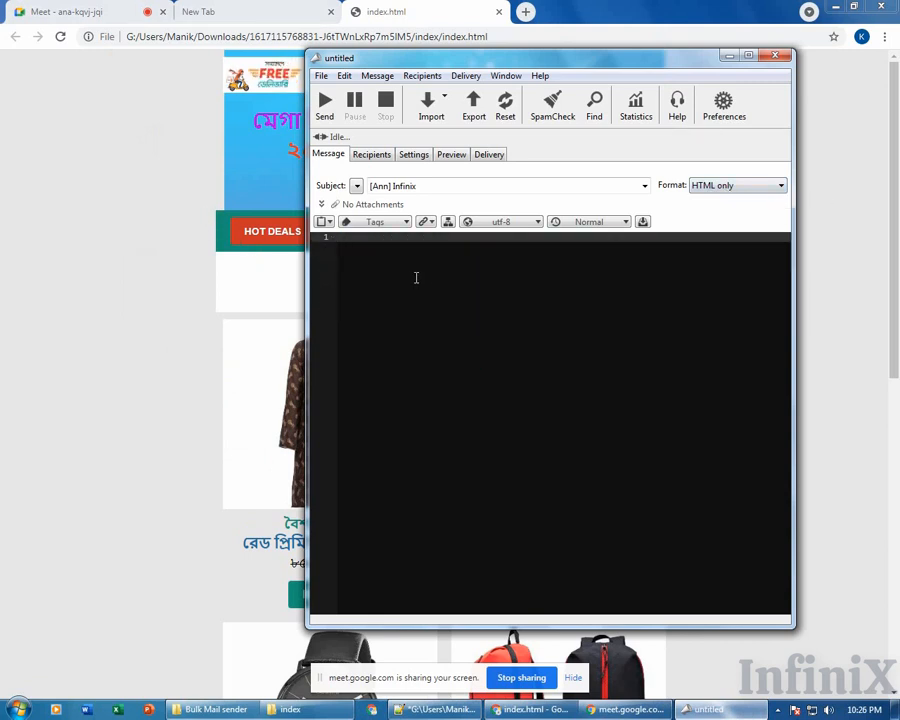
key(ctrl+v)
scroll(543, 400, up, 4)
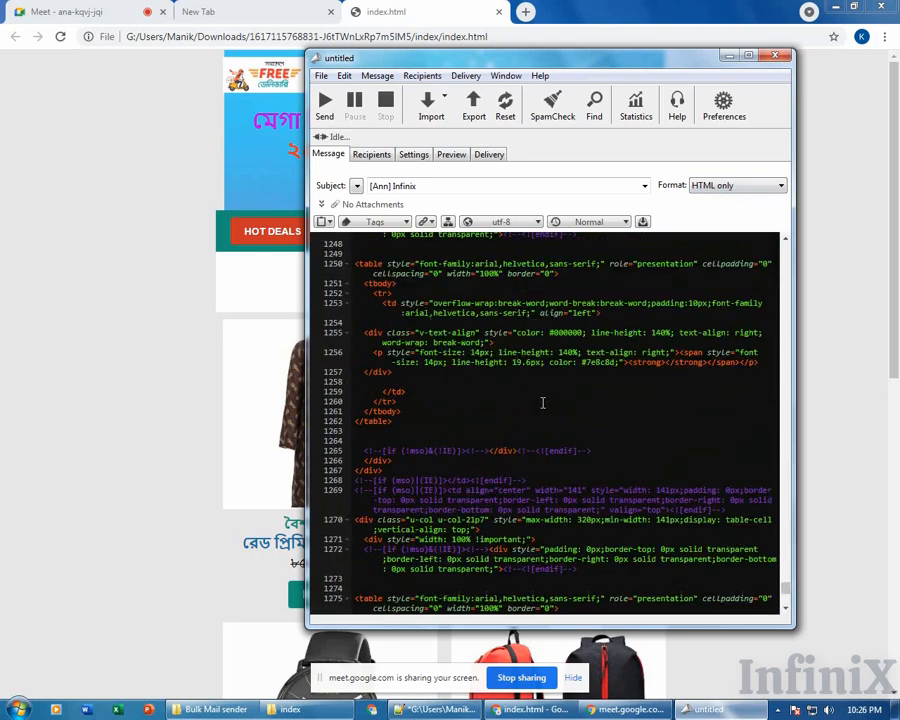
scroll(530, 390, up, 10)
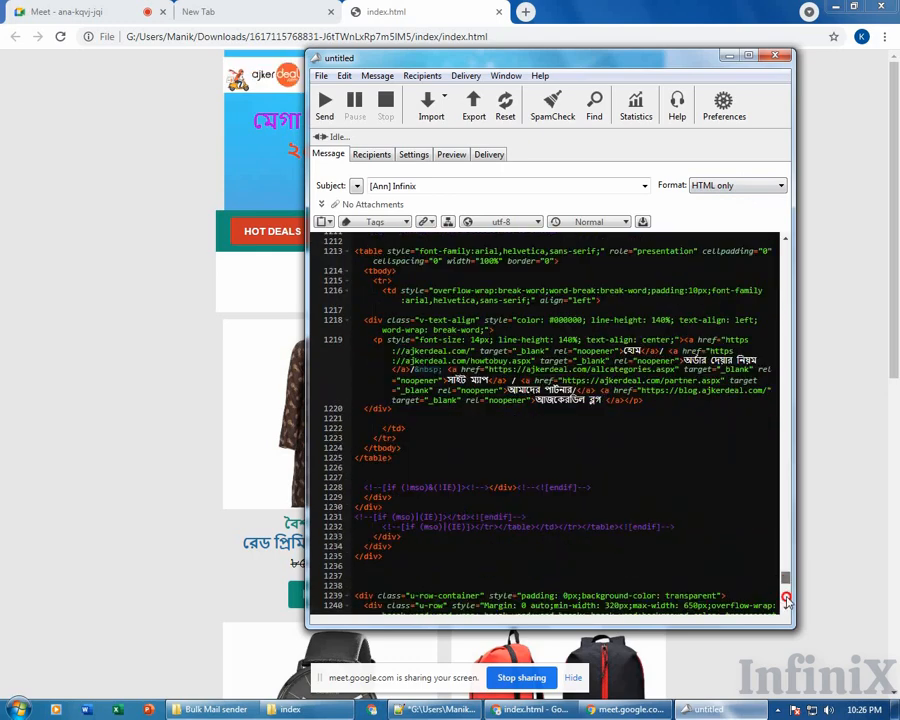
drag(786, 579, 786, 601)
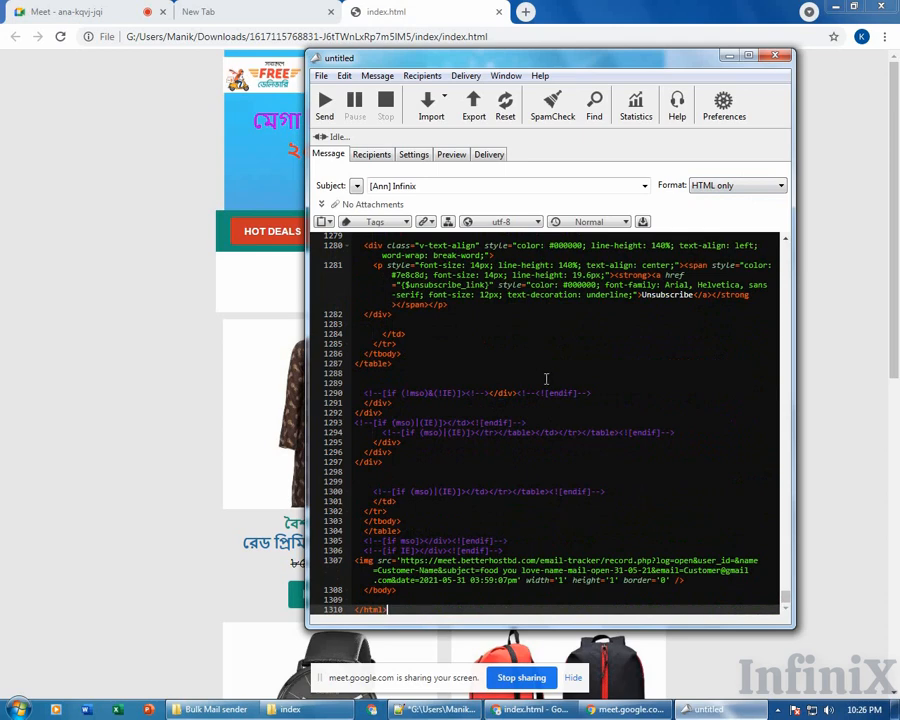
click(370, 158)
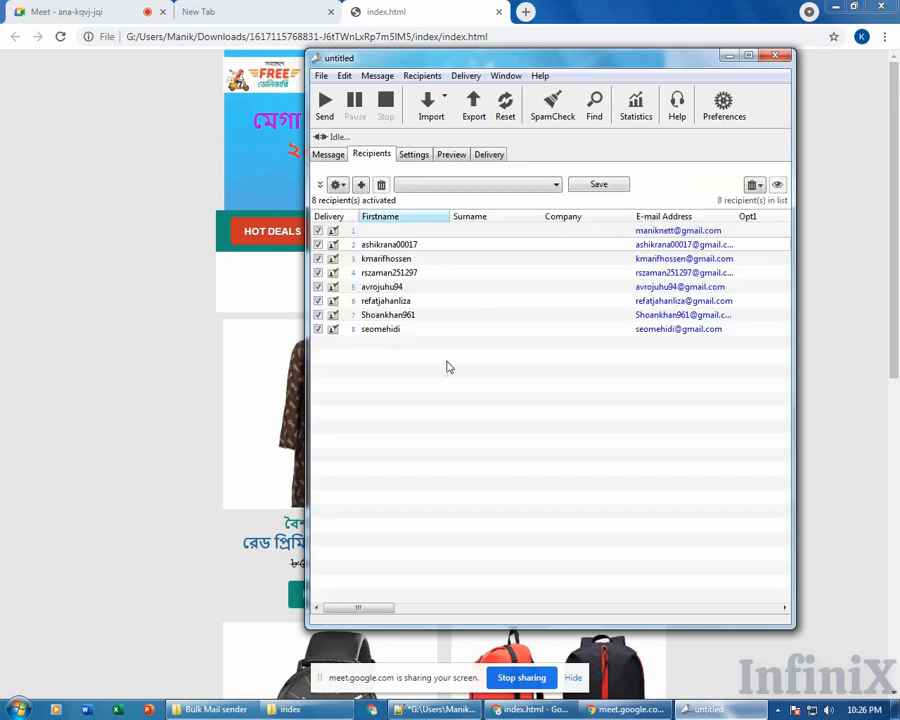
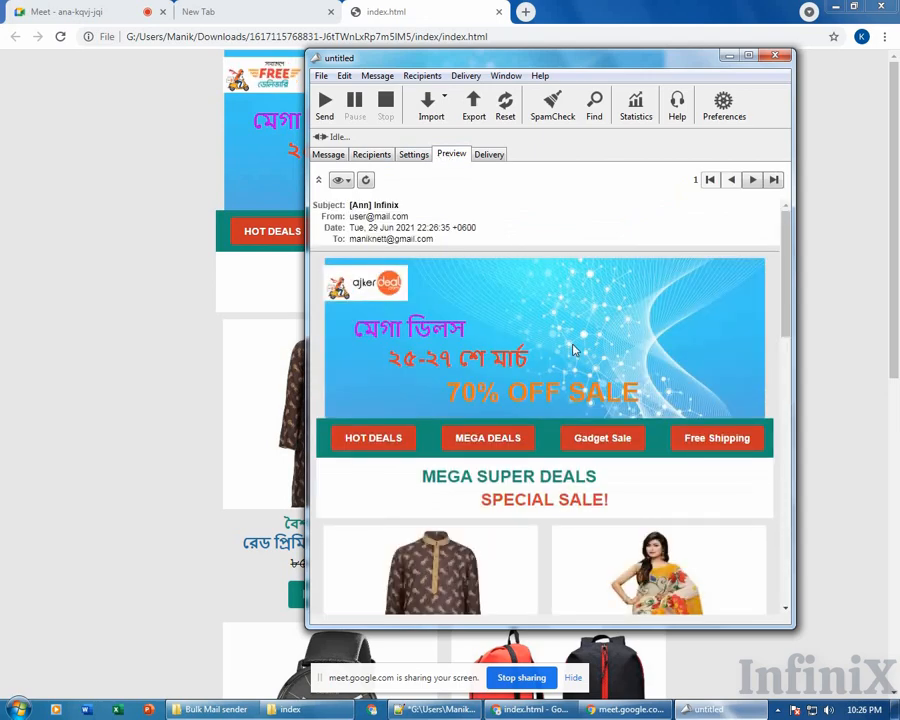
Scroll through the rendered sale newsletter in the Preview tab and back to the top.
scroll(572, 352, down, 10)
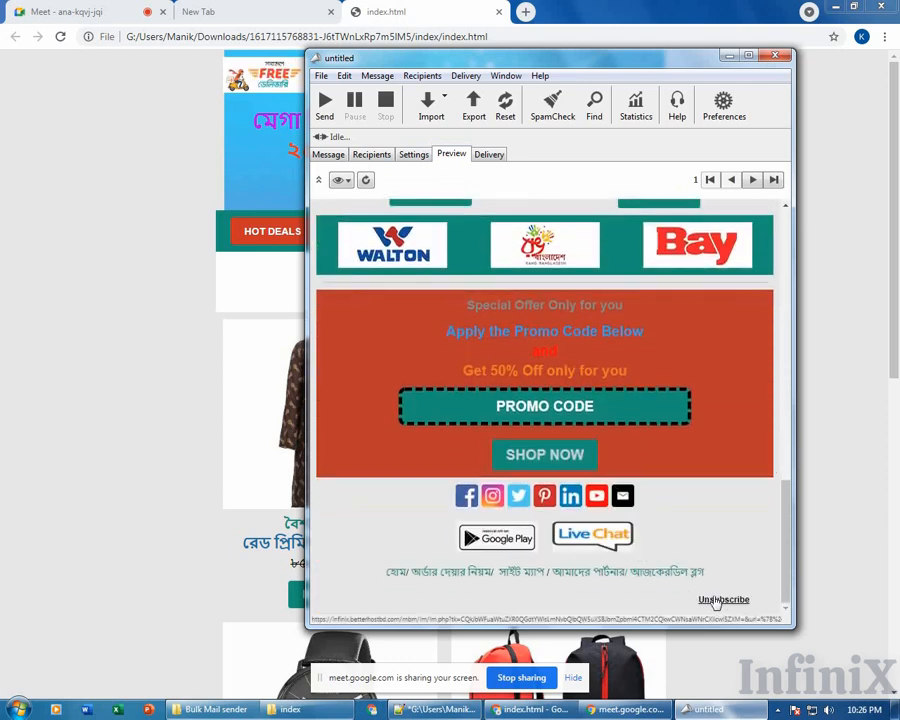
scroll(600, 480, up, 15)
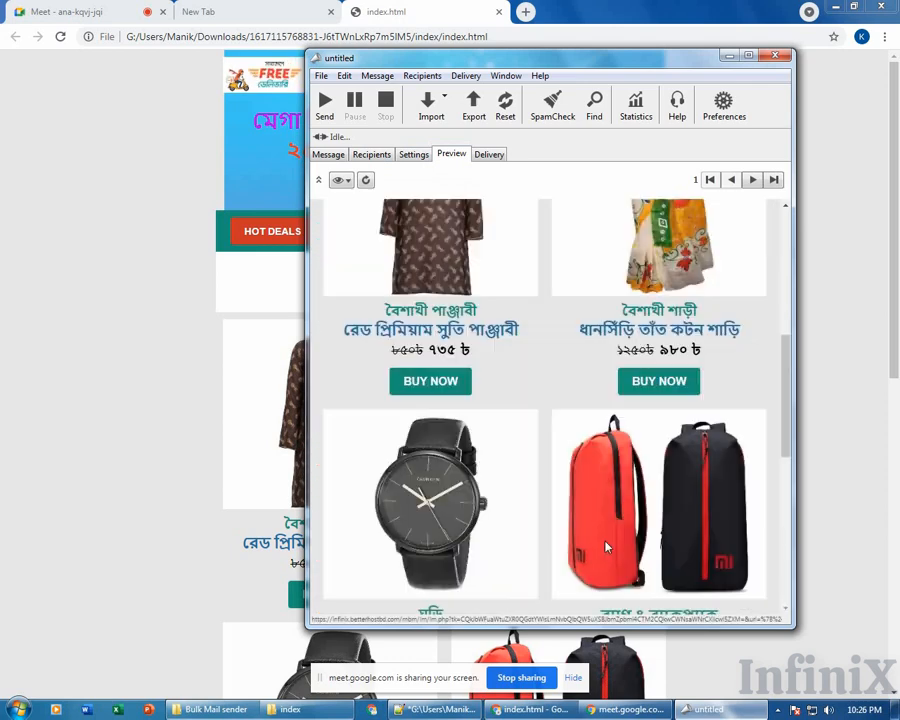
scroll(415, 285, down, 15)
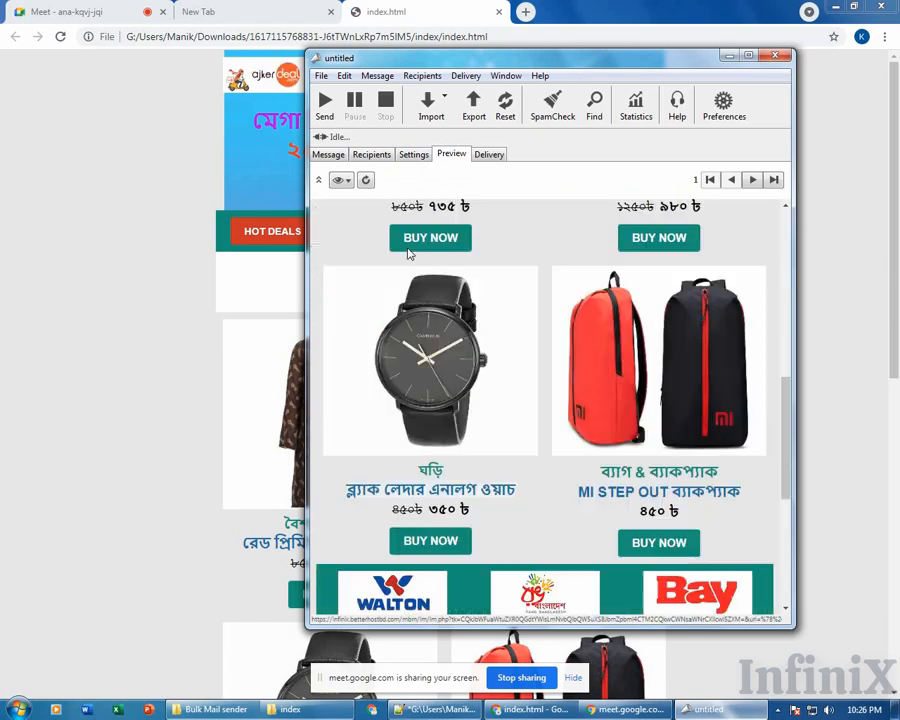
scroll(540, 363, up, 12)
scroll(540, 363, up, 5)
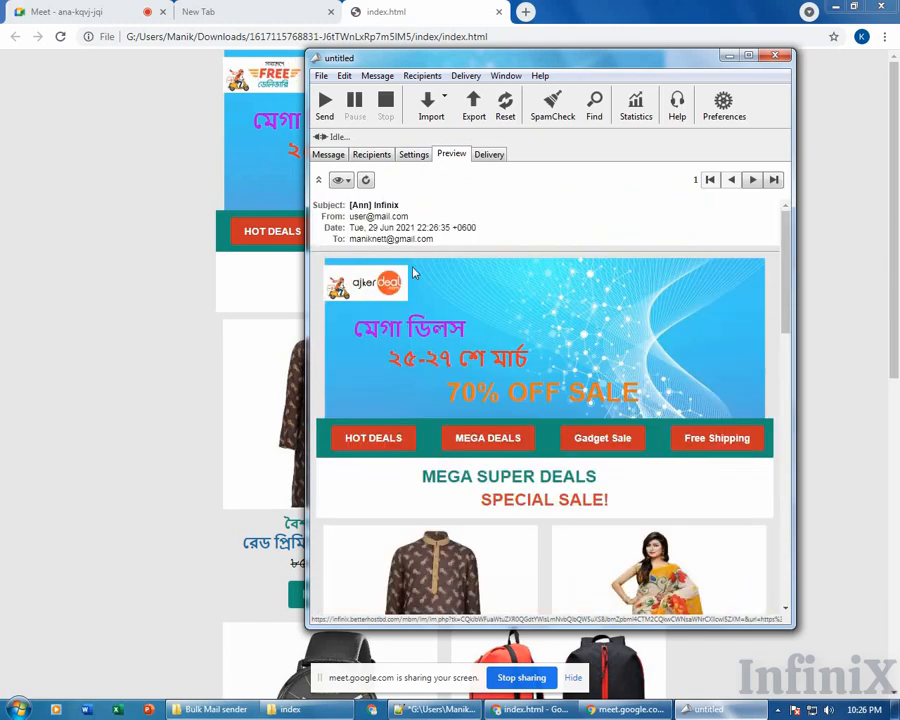
Check the eight recipients and the HTML source, then bring up the SMTP server and sender settings.
click(372, 155)
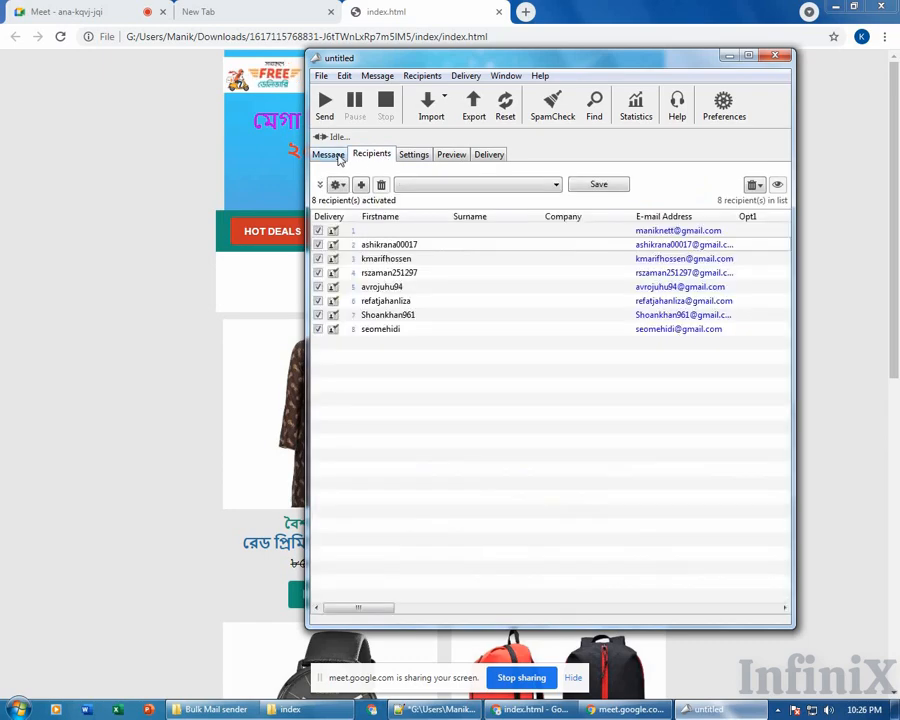
click(333, 155)
click(411, 157)
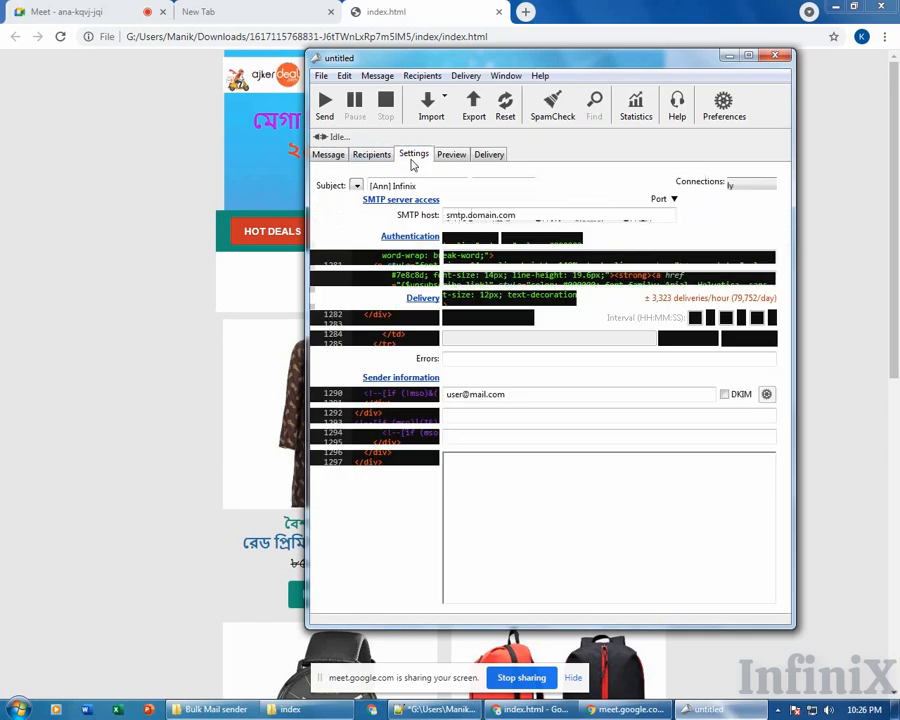
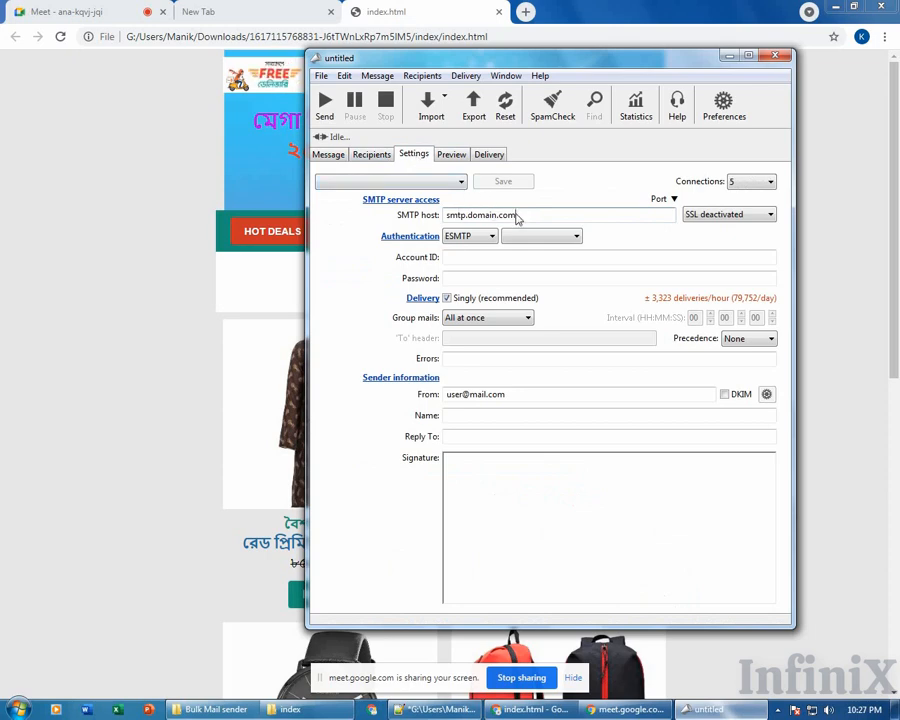
Select the placeholder SMTP host address smtp.domain.com in the Settings tab.
drag(516, 216, 450, 218)
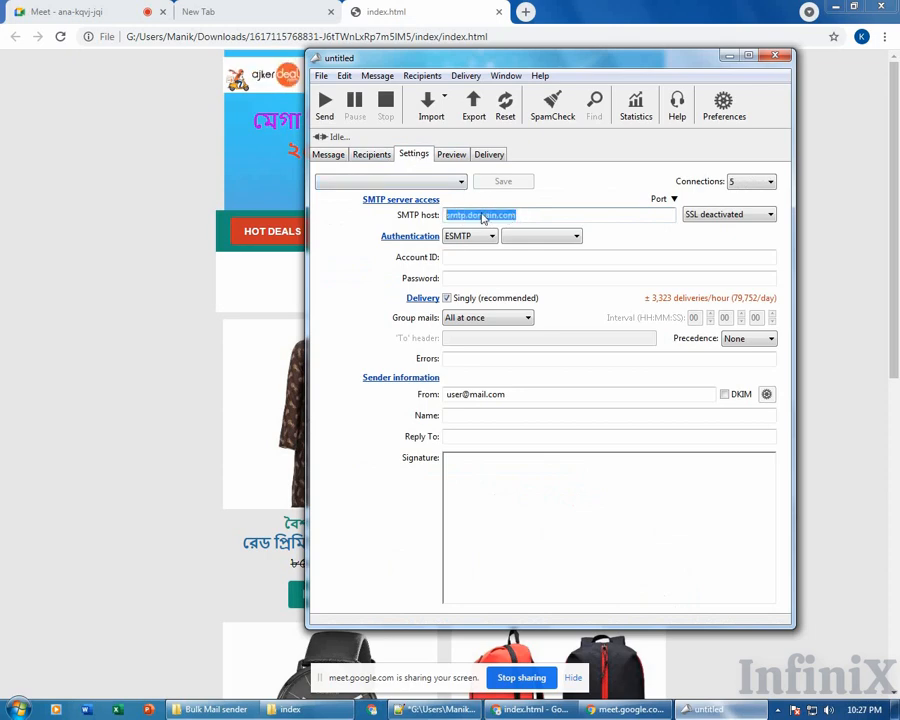
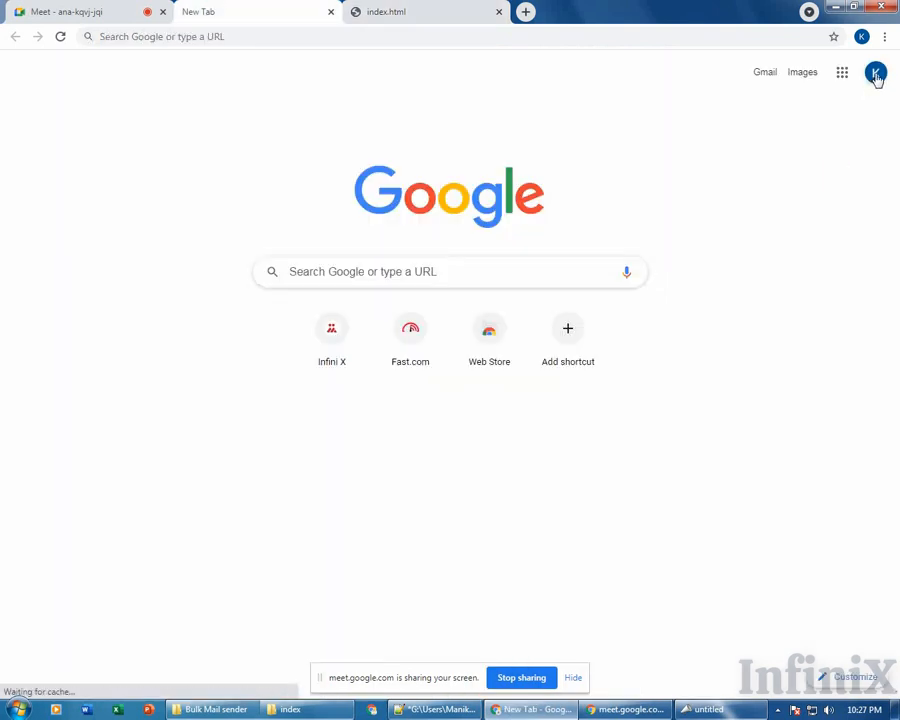
Open the Google Account Security page, where 2-Step Verification is listed as Off.
click(875, 73)
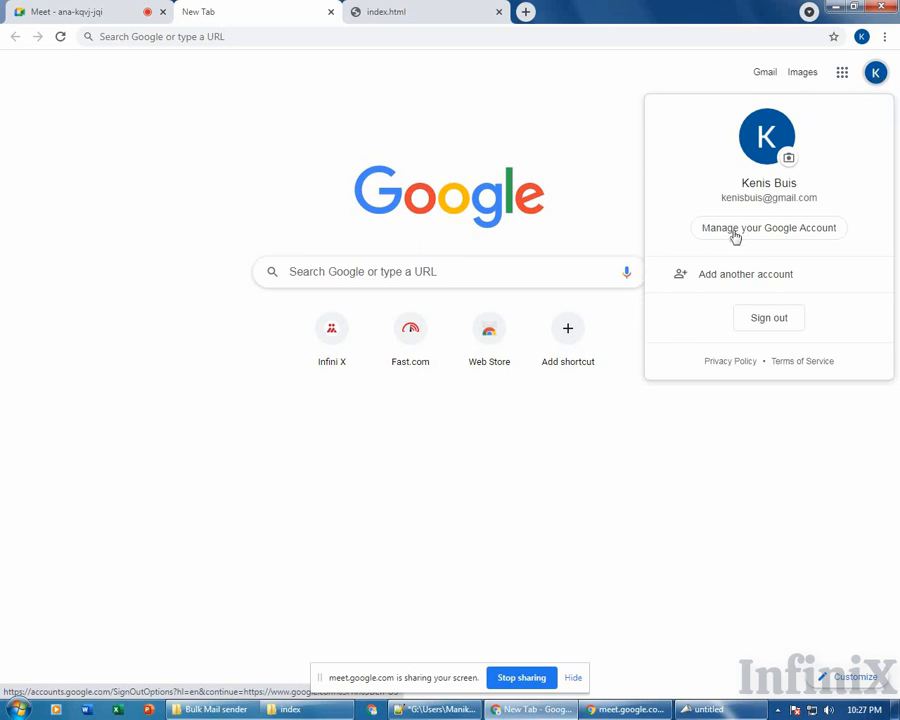
click(790, 231)
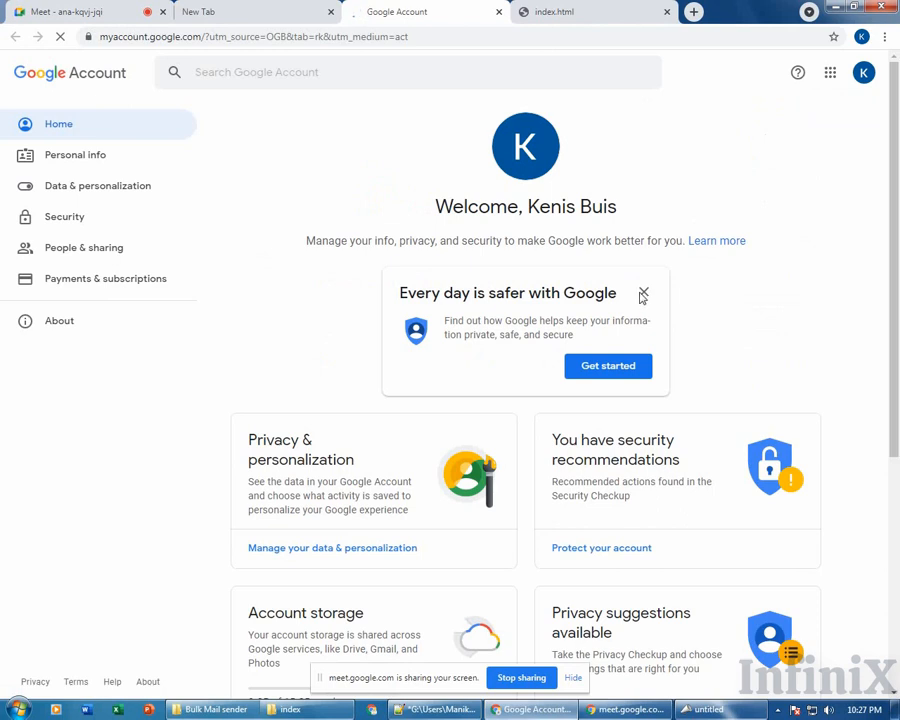
click(100, 217)
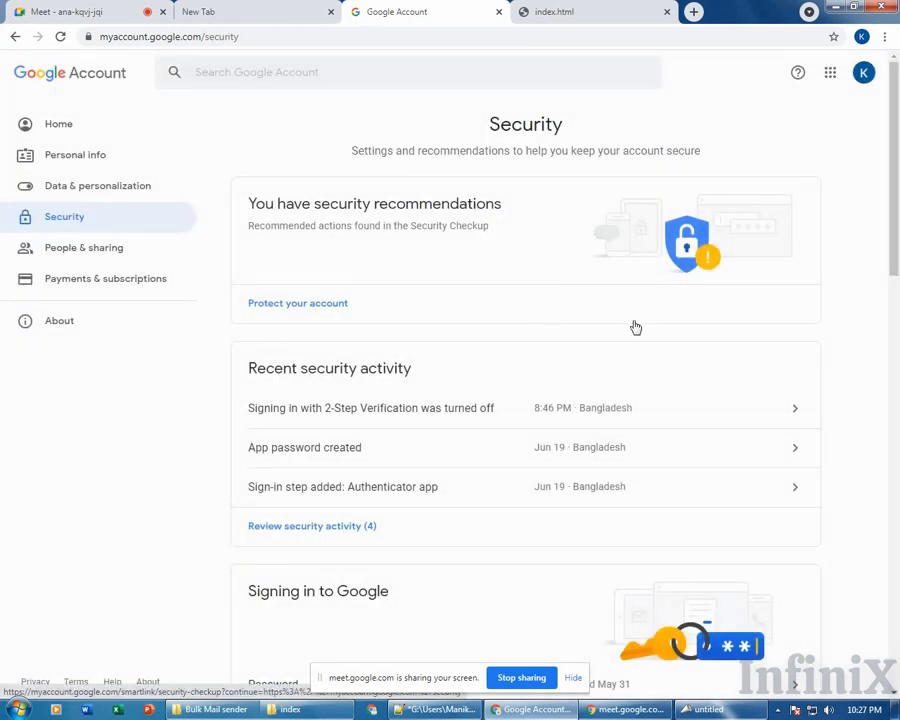
scroll(842, 306, down, 5)
scroll(842, 306, up, 3)
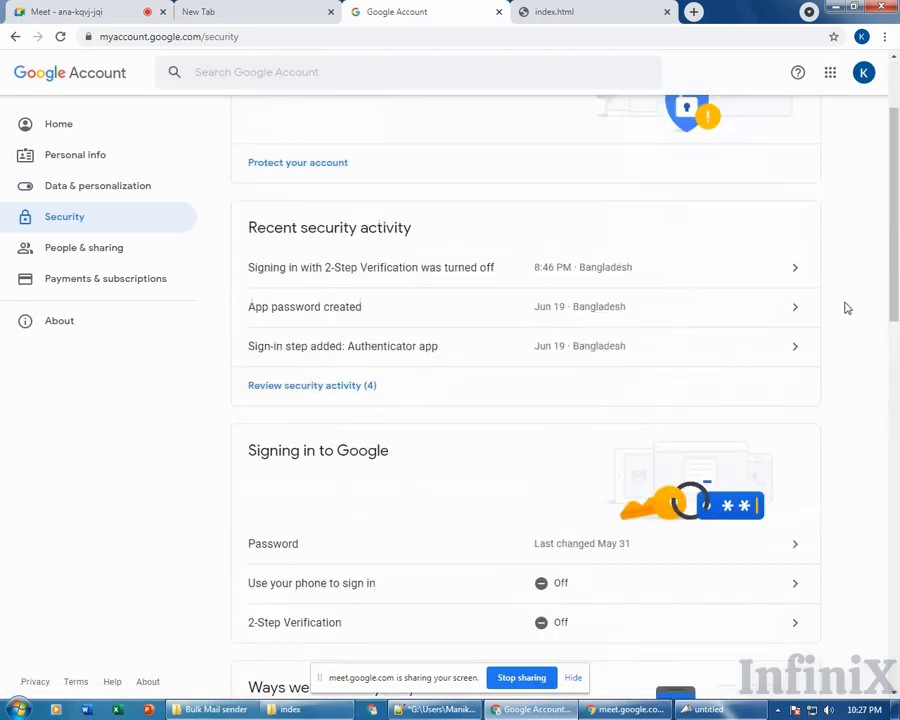
scroll(845, 309, down, 1)
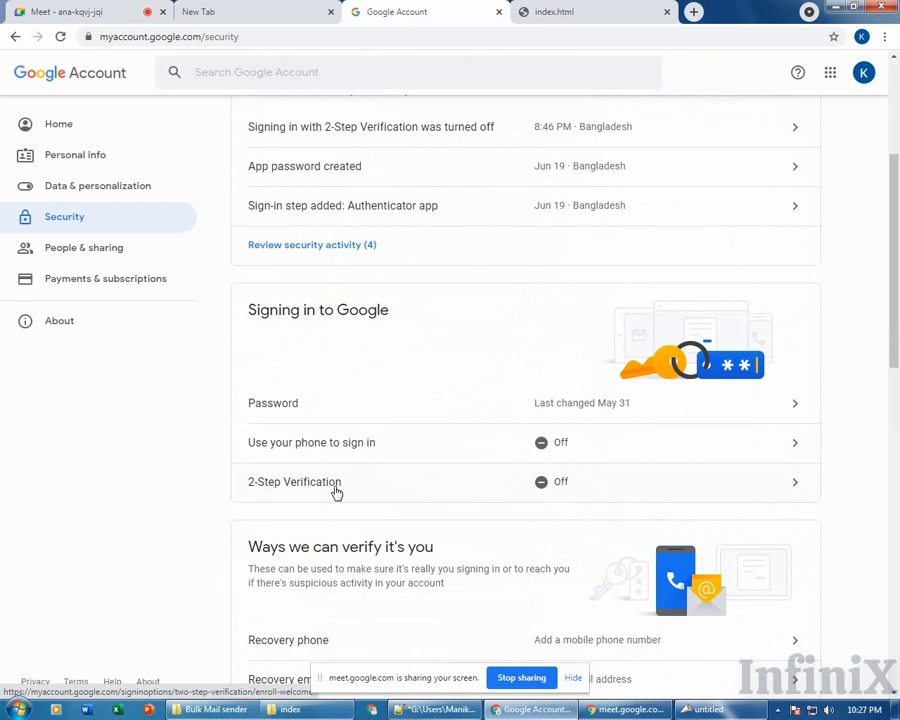
Begin 2-Step Verification setup and re-enter the account password to continue.
click(436, 496)
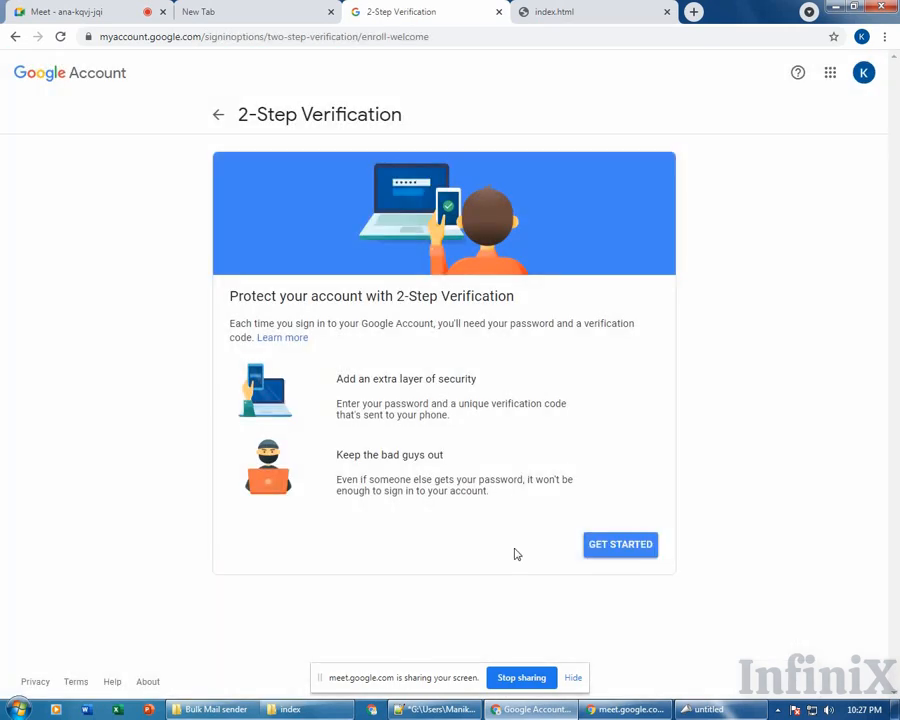
click(620, 545)
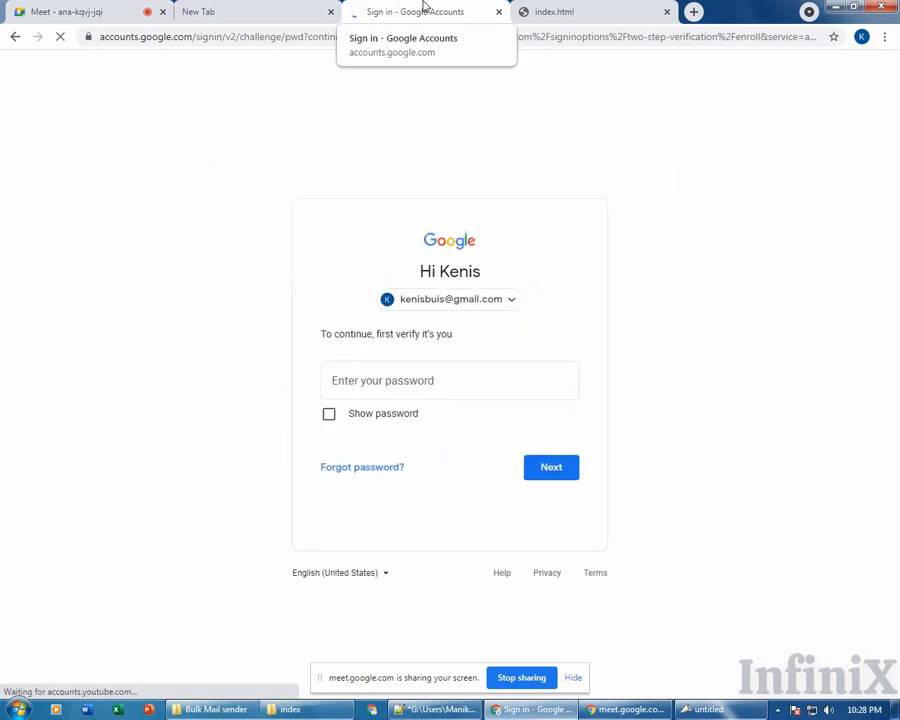
click(426, 391)
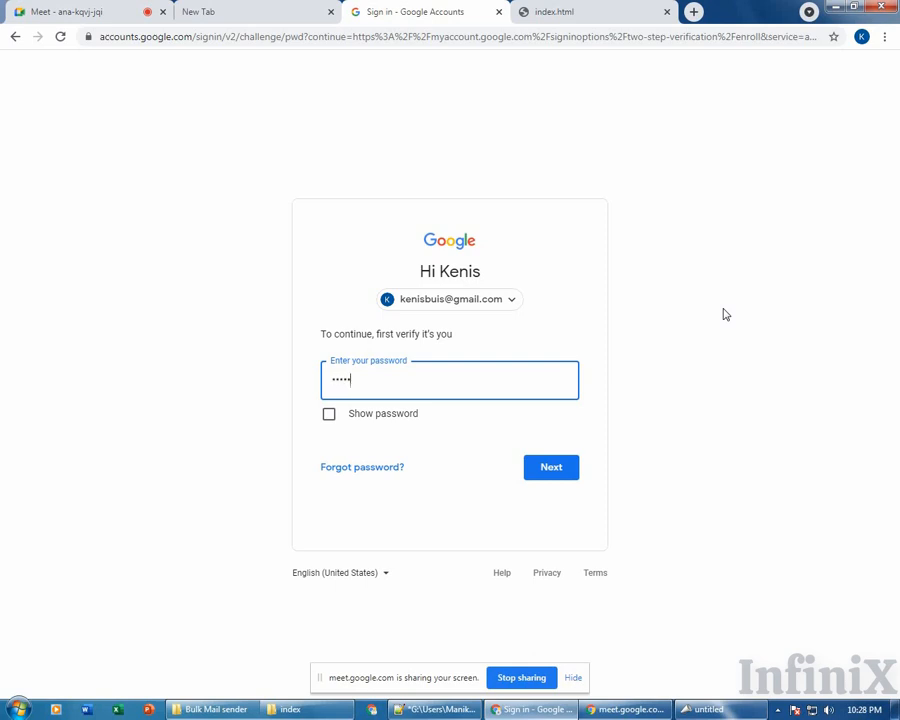
key(Return)
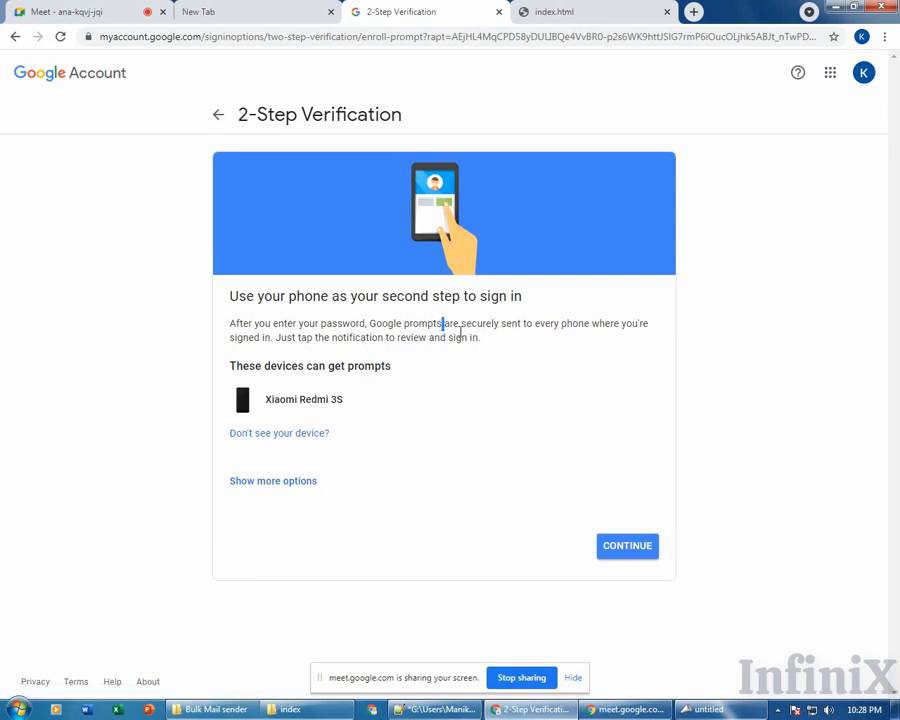
Send a sign-in prompt to the Xiaomi Redmi 3S and approve it on the phone.
click(330, 324)
click(284, 488)
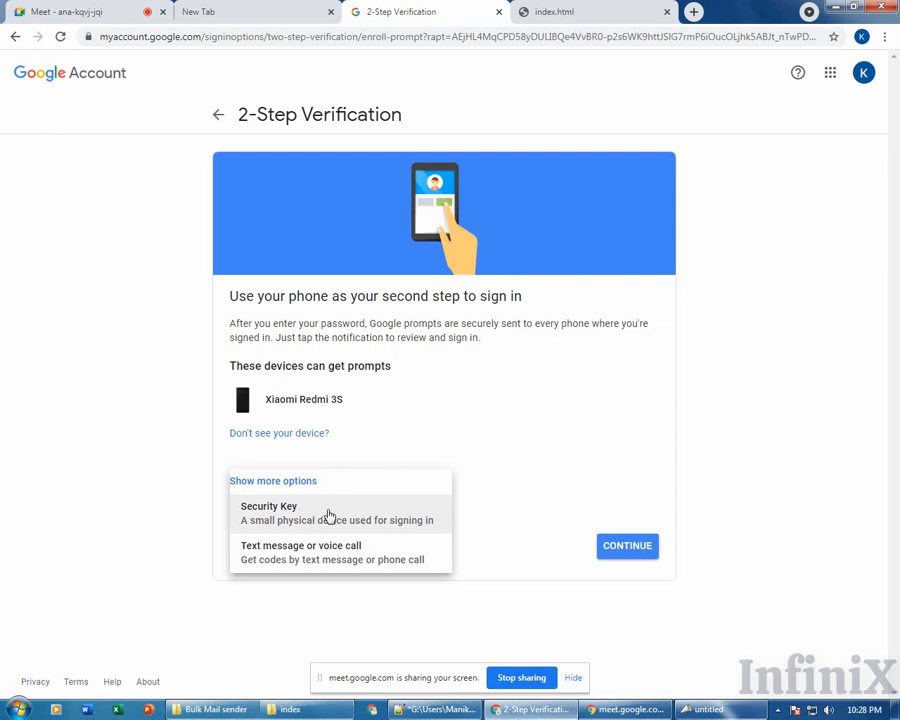
click(490, 416)
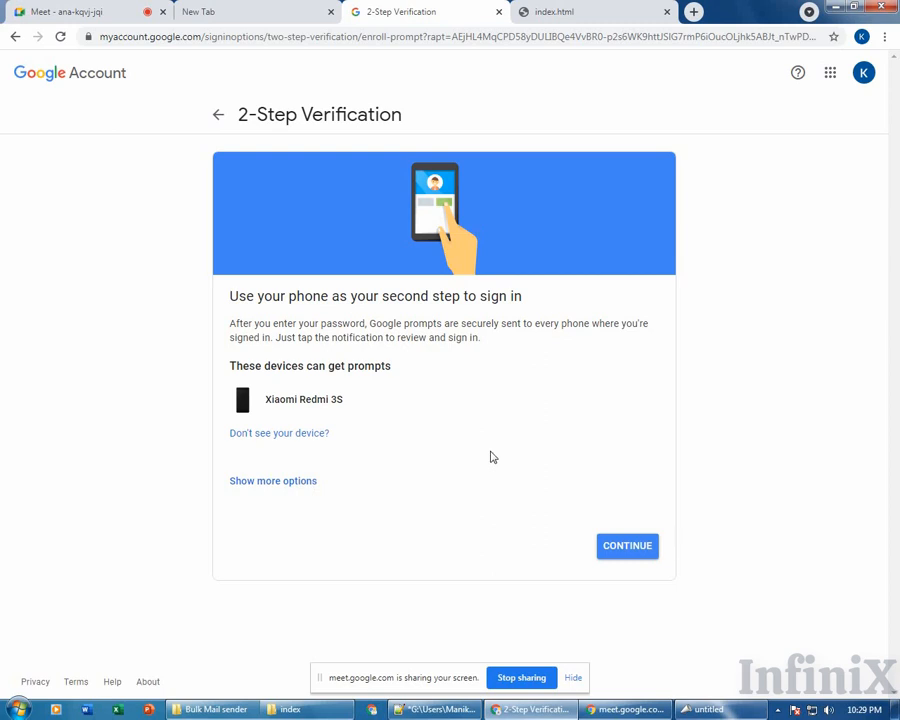
click(312, 484)
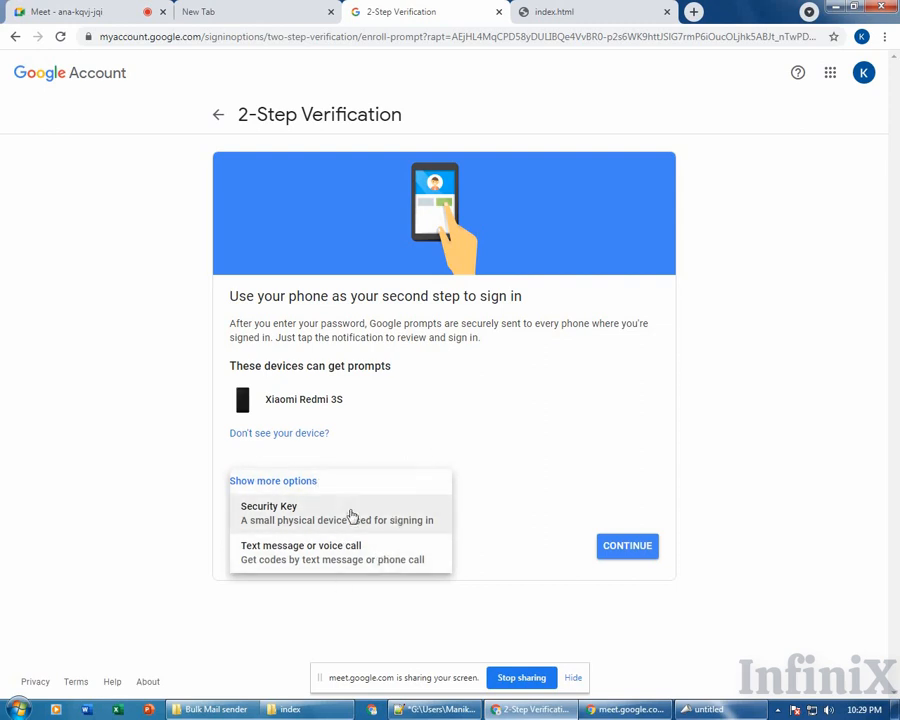
click(527, 482)
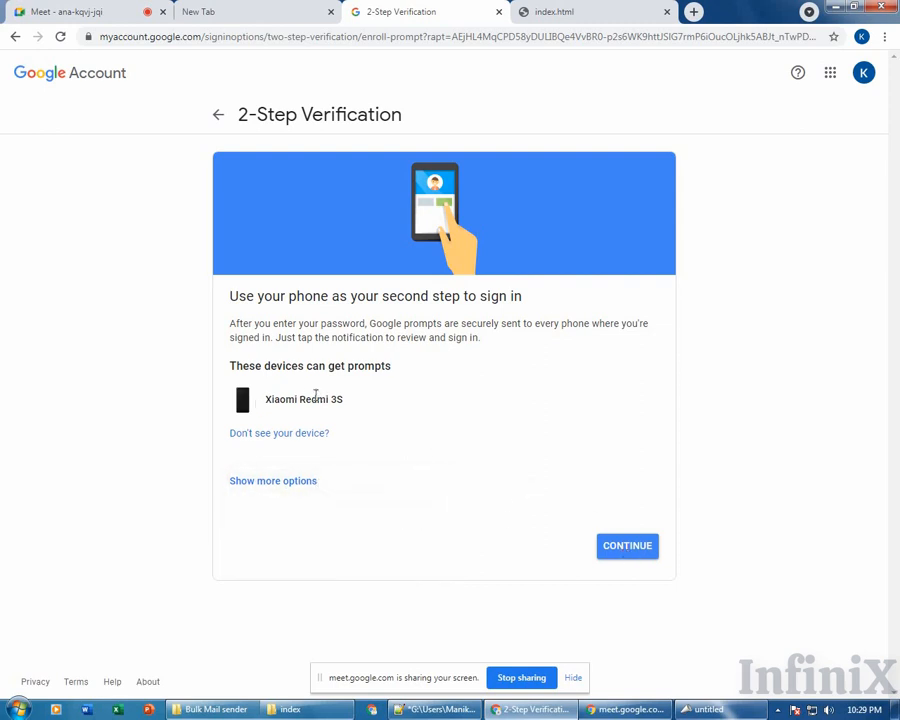
drag(282, 400, 397, 403)
click(605, 527)
click(627, 557)
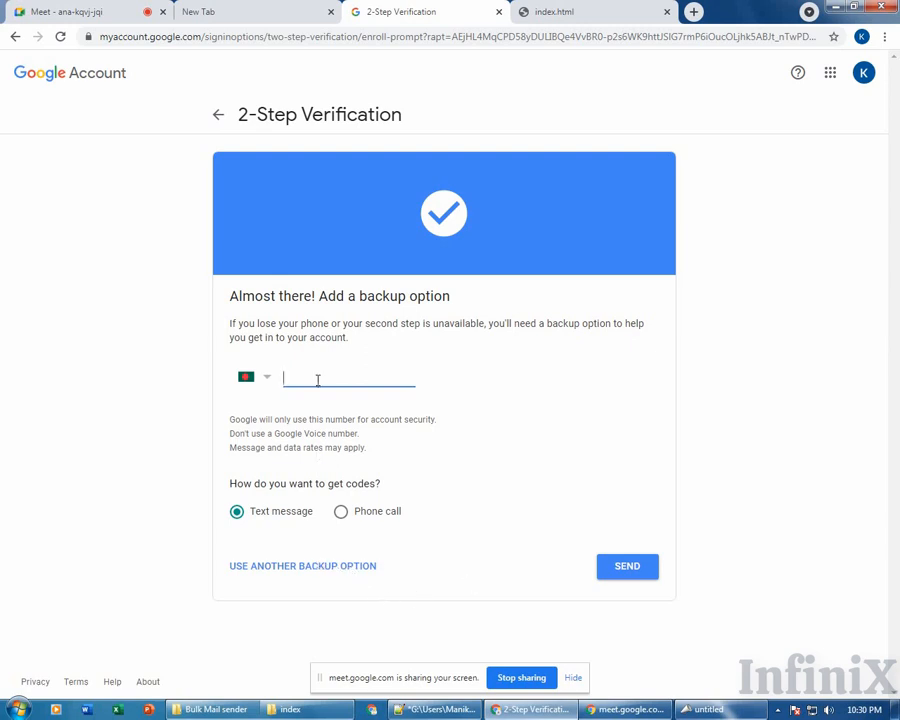
Use backup codes as the fallback, download them as a text file, and continue.
click(303, 567)
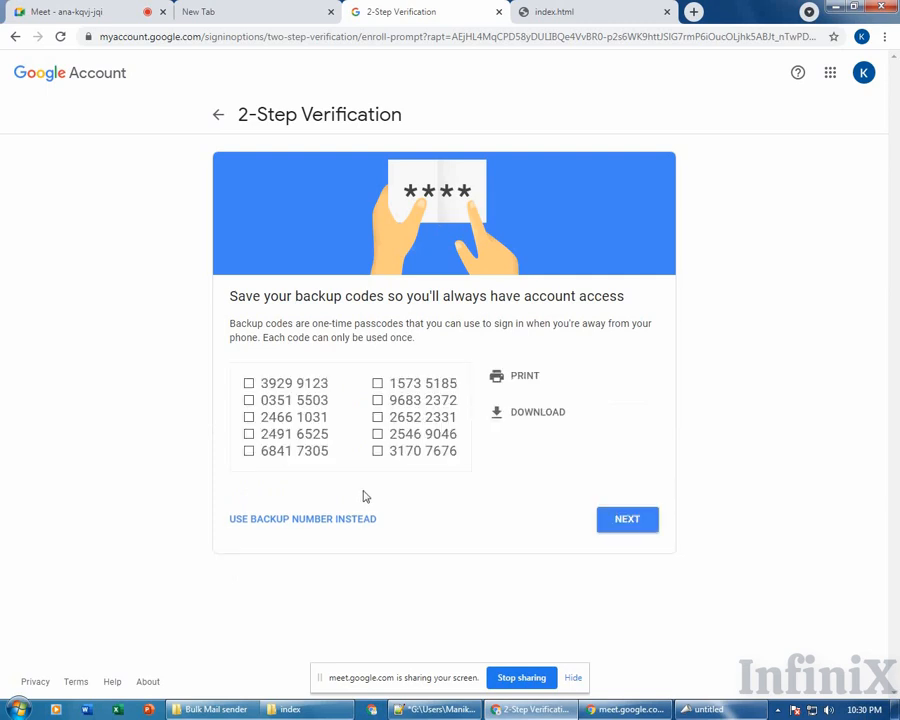
click(537, 425)
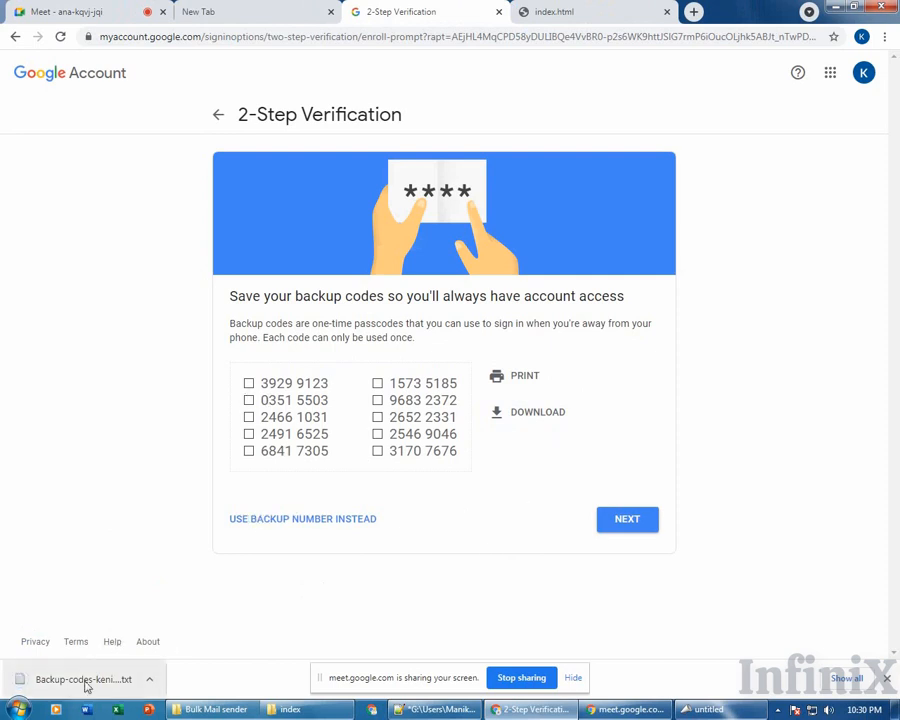
click(503, 580)
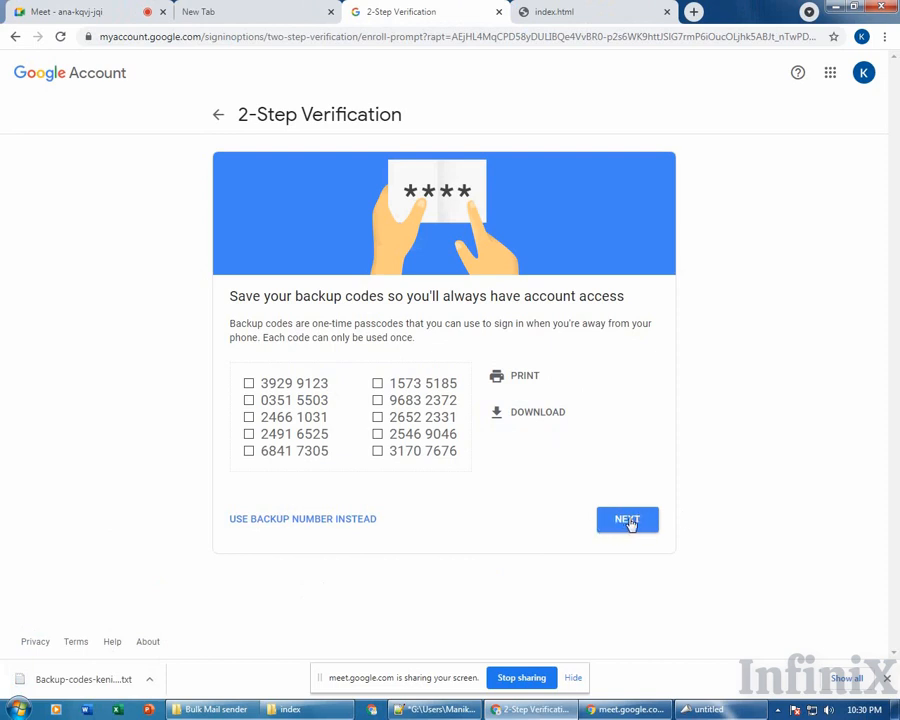
click(630, 522)
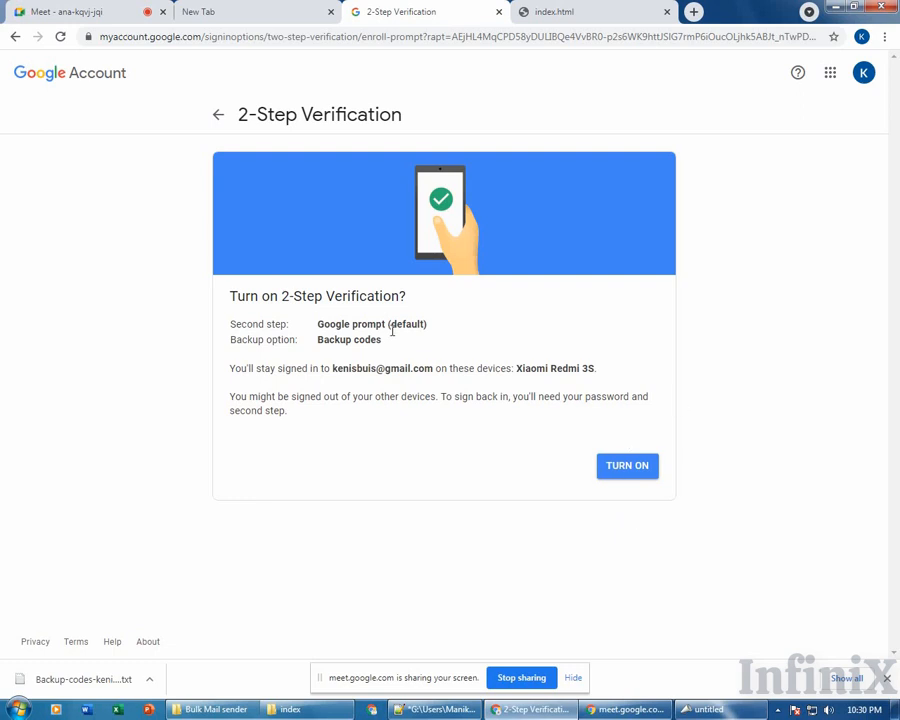
Turn on 2-Step Verification, review its settings, and go back to the Security page.
click(622, 468)
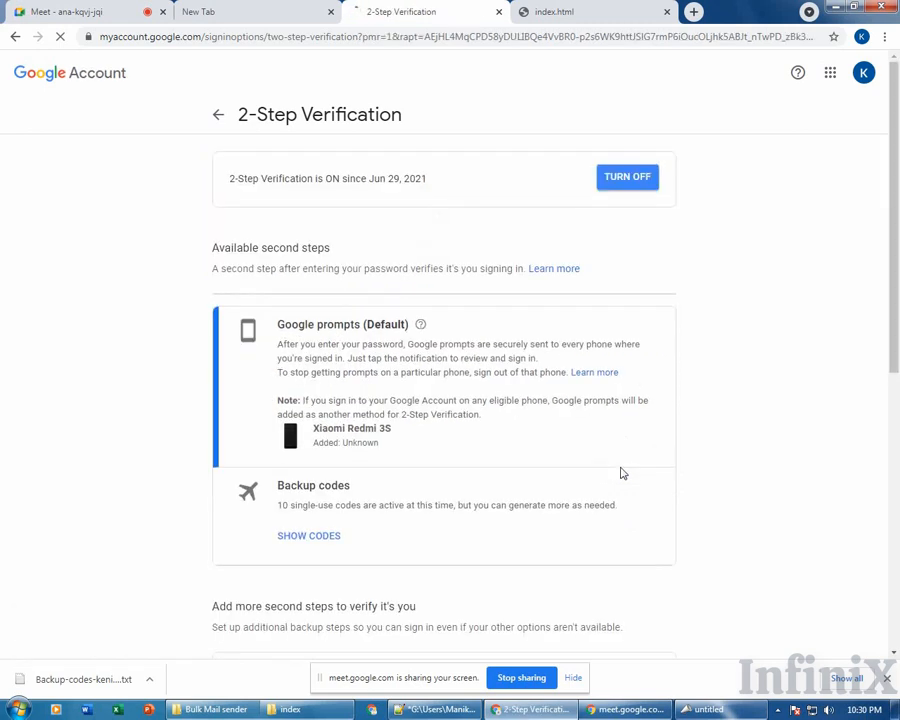
scroll(565, 450, down, 4)
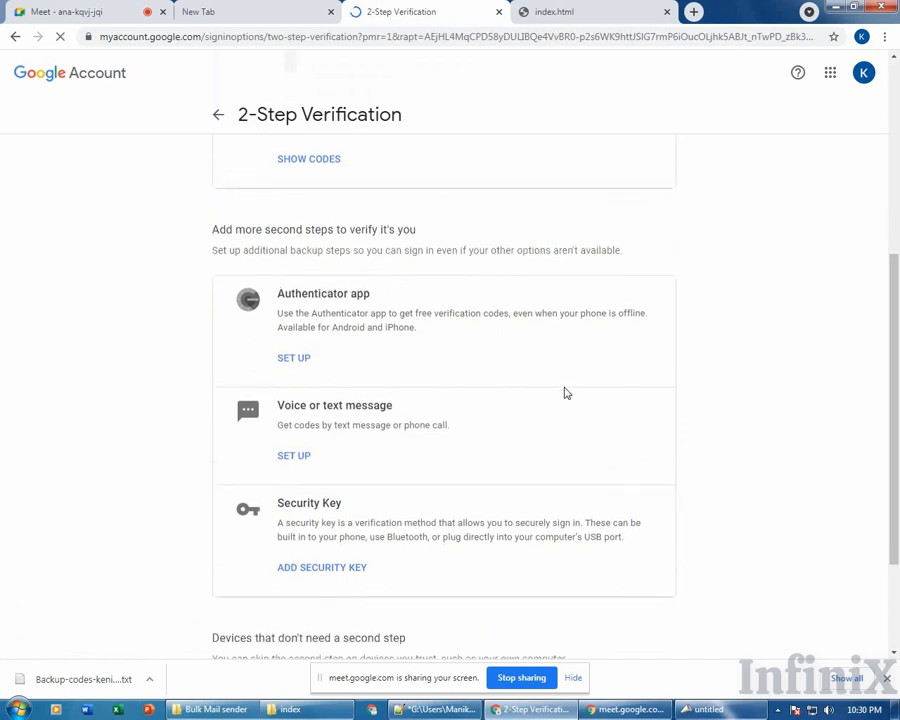
scroll(565, 393, down, 2)
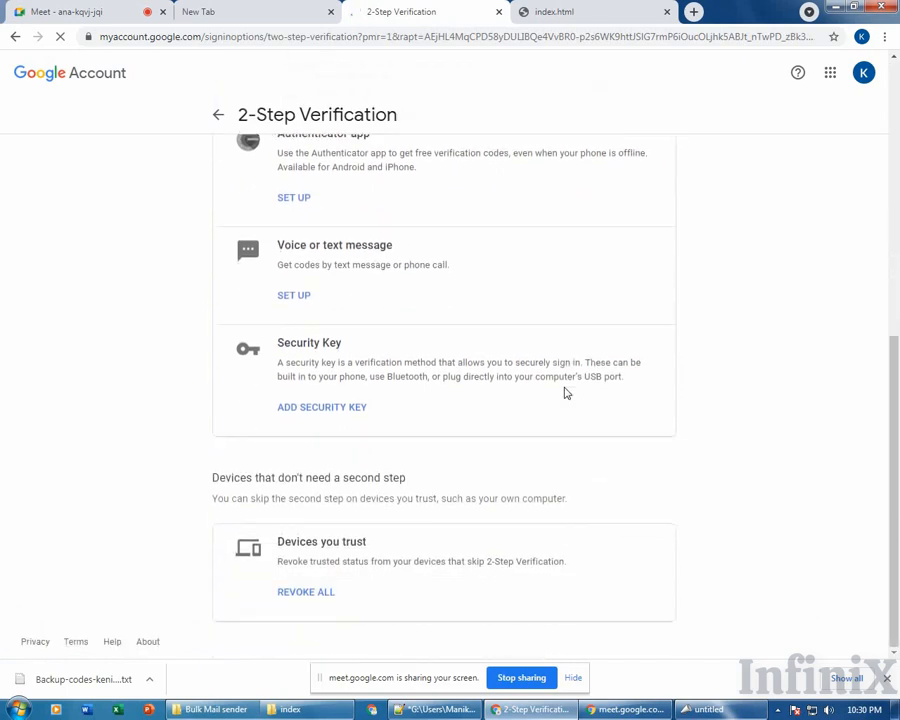
scroll(565, 393, up, 5)
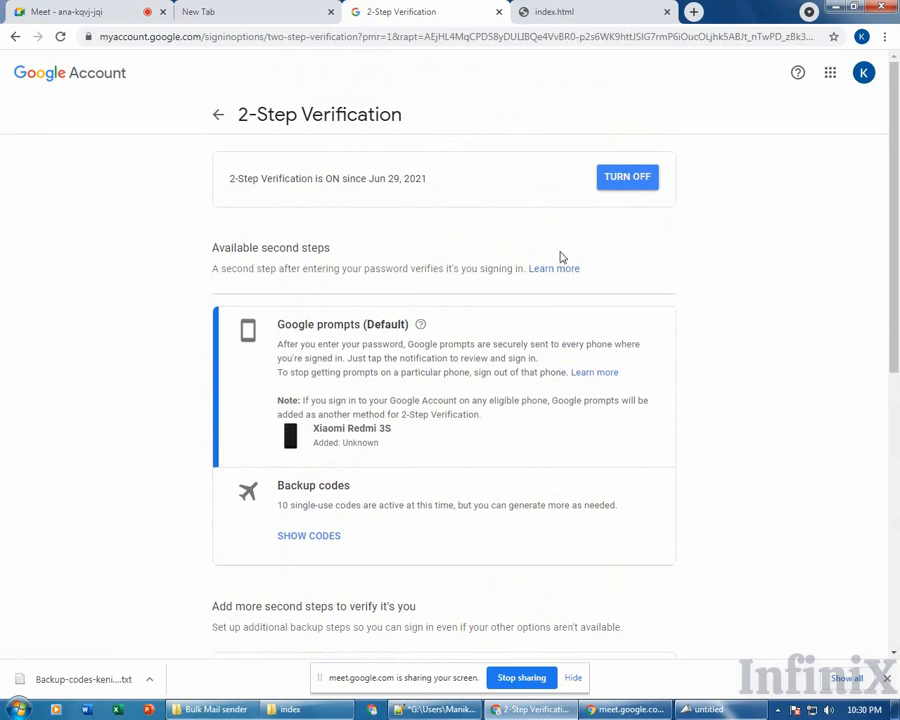
scroll(561, 254, down, 5)
scroll(565, 257, down, 1)
scroll(380, 458, up, 2)
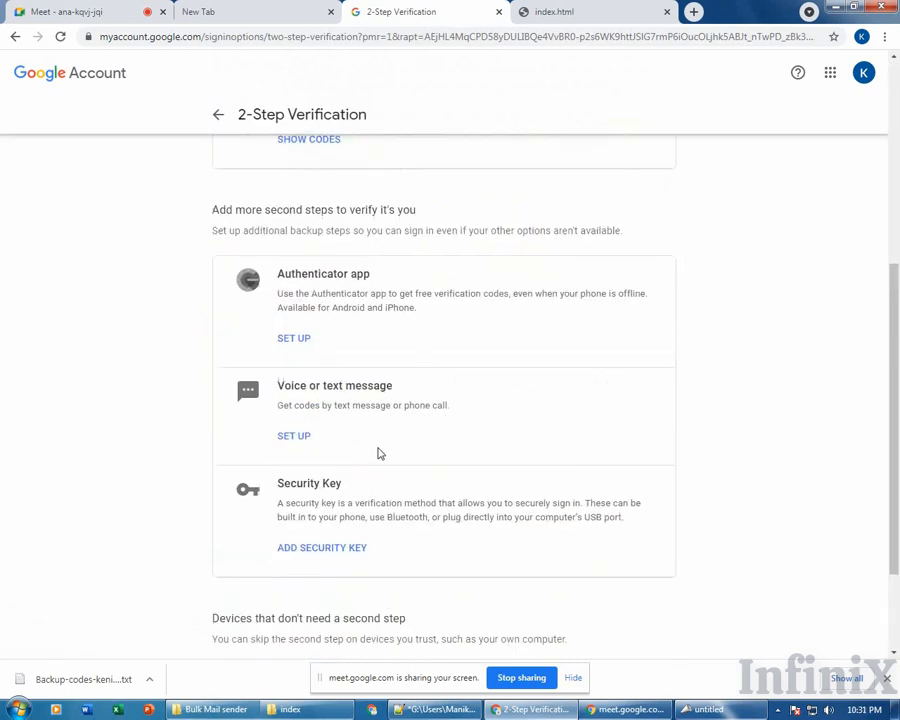
scroll(403, 444, down, 1)
scroll(405, 440, up, 3)
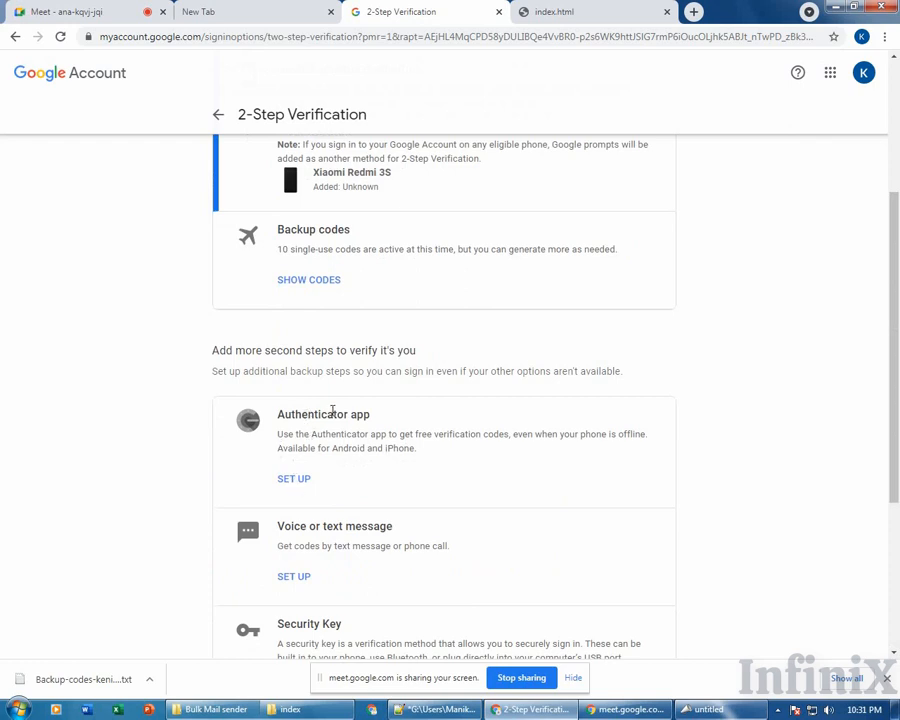
scroll(340, 470, down, 3)
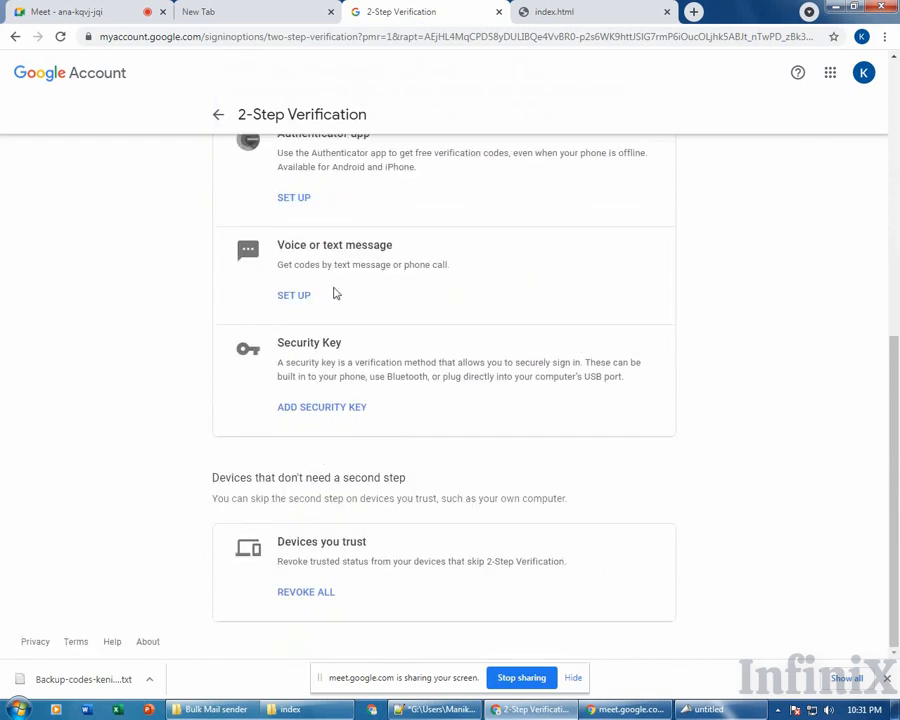
scroll(342, 542, up, 4)
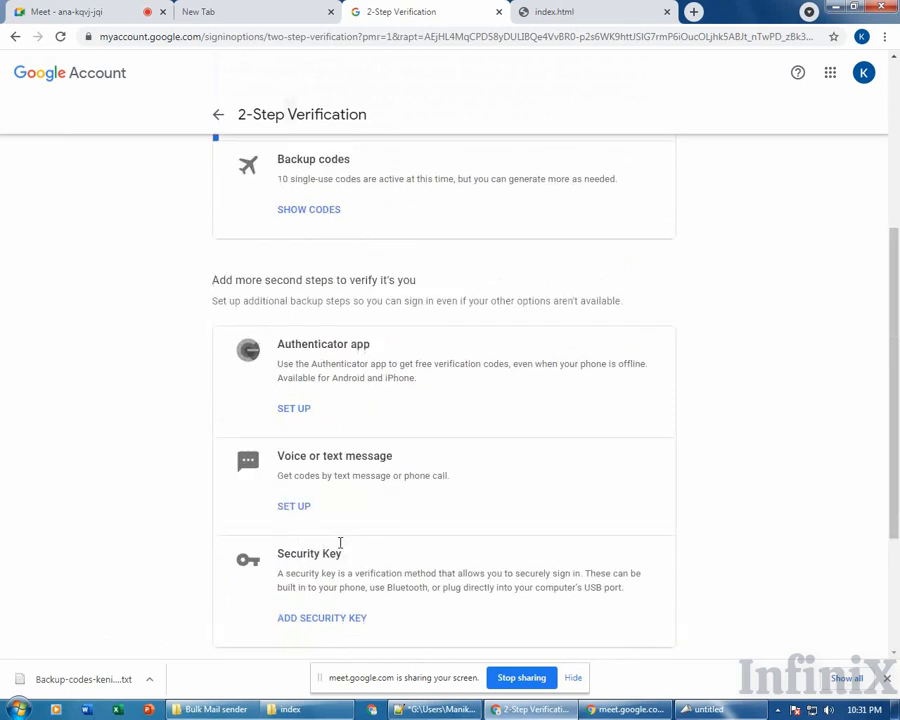
scroll(341, 384, up, 1)
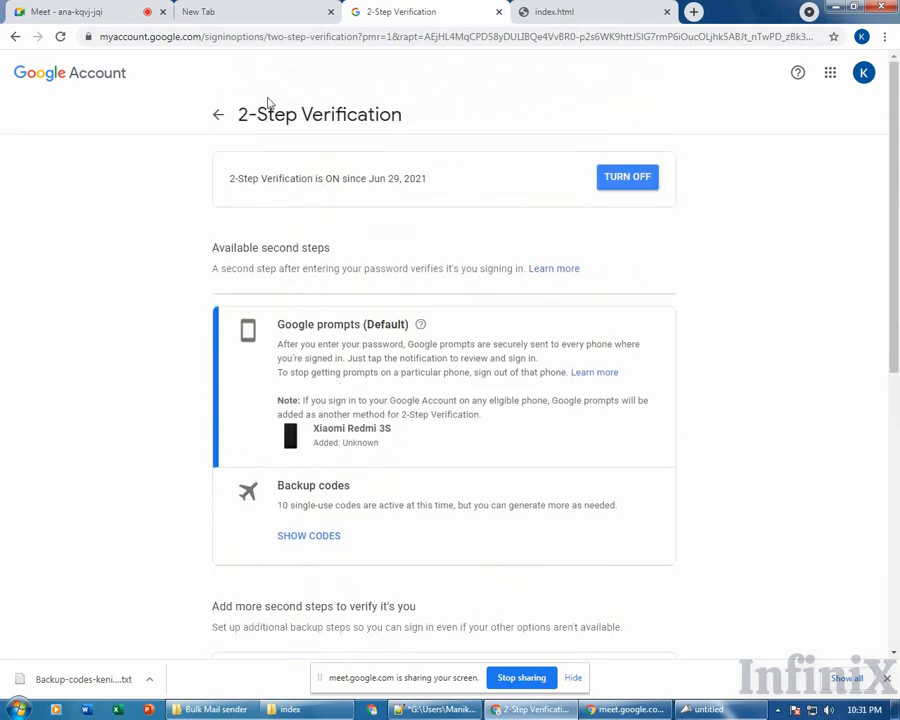
click(222, 117)
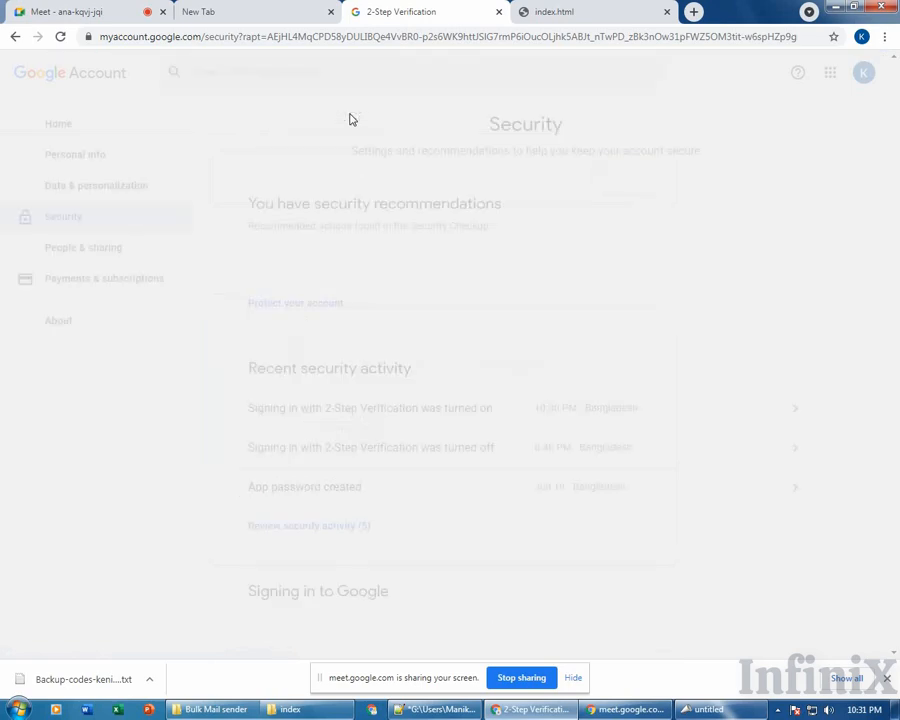
Dismiss the Windows colour-scheme warning and open App passwords under Signing in to Google.
scroll(458, 275, down, 1)
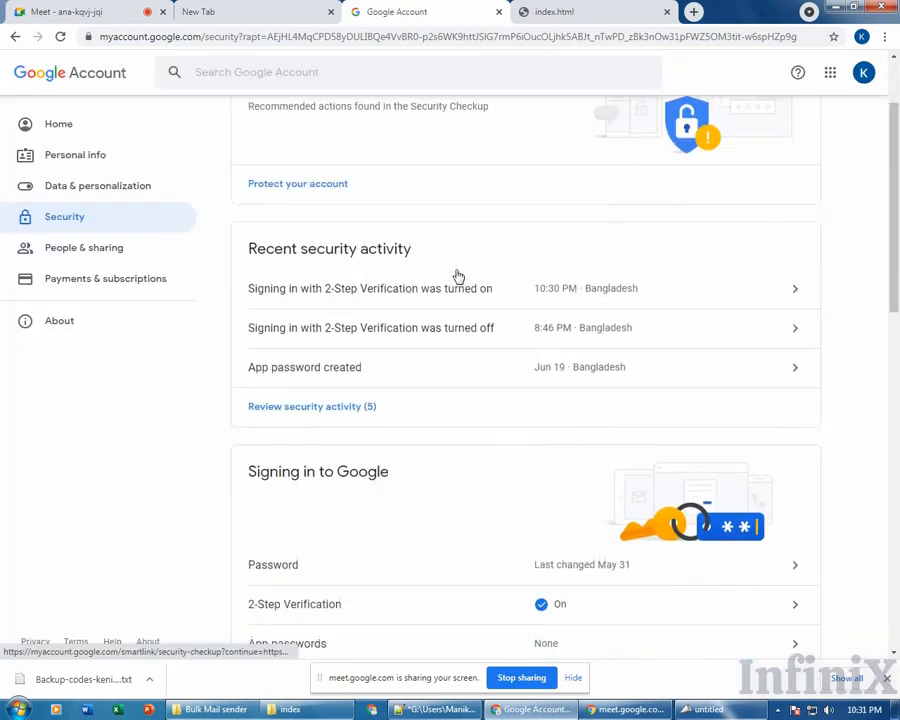
scroll(458, 275, down, 2)
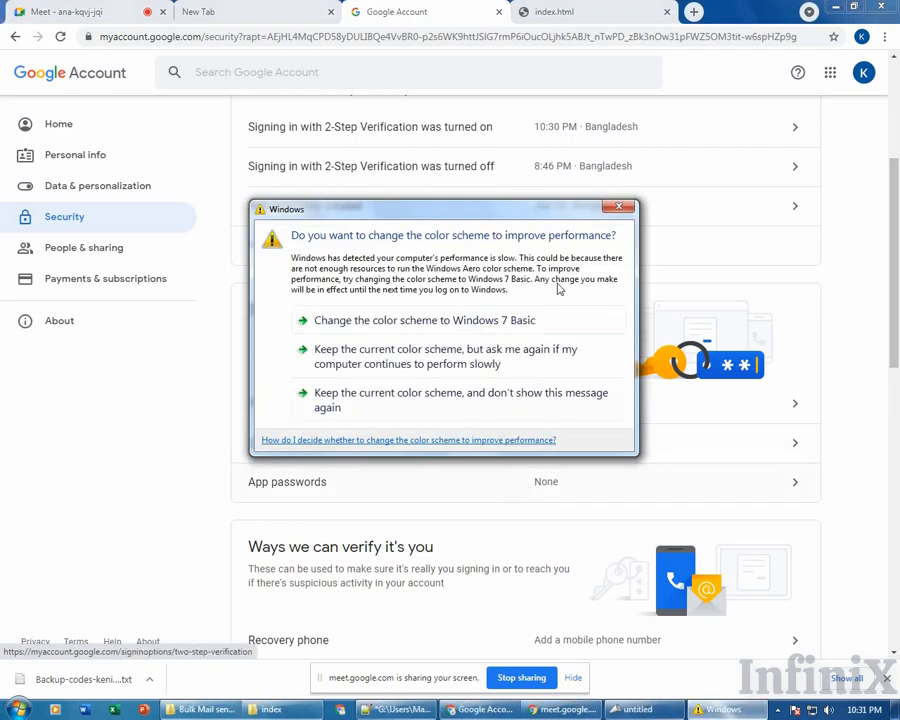
click(617, 210)
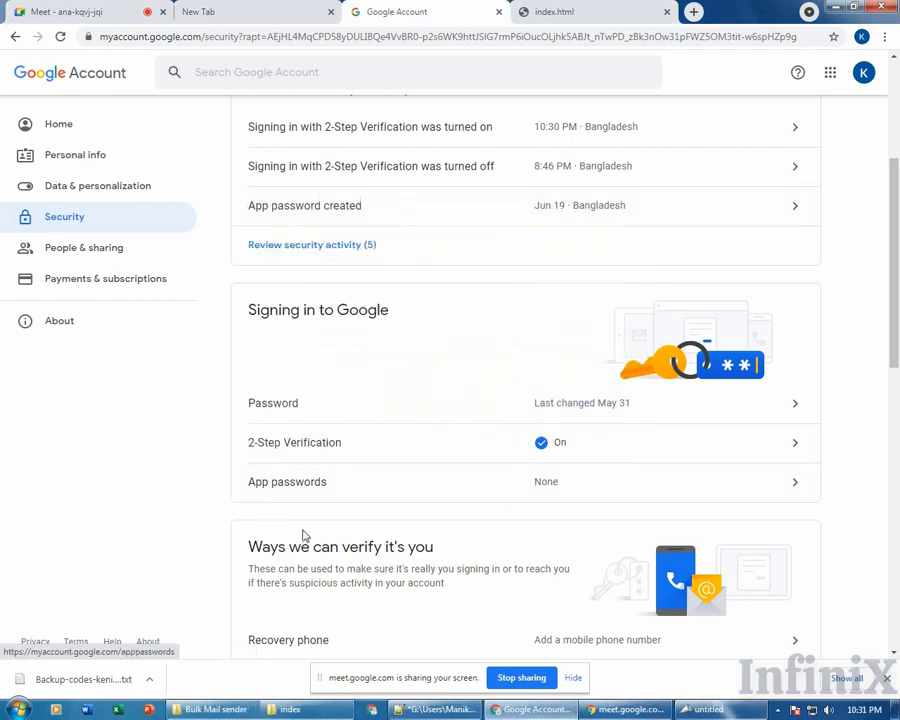
click(357, 493)
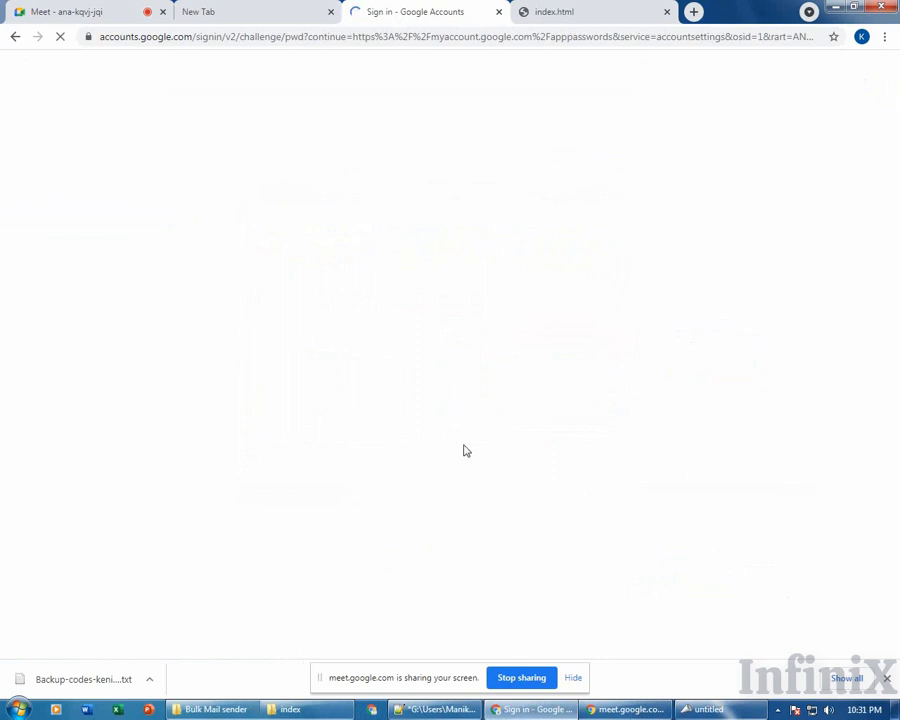
Launch Notepad from the Start menu and move it aside.
click(18, 709)
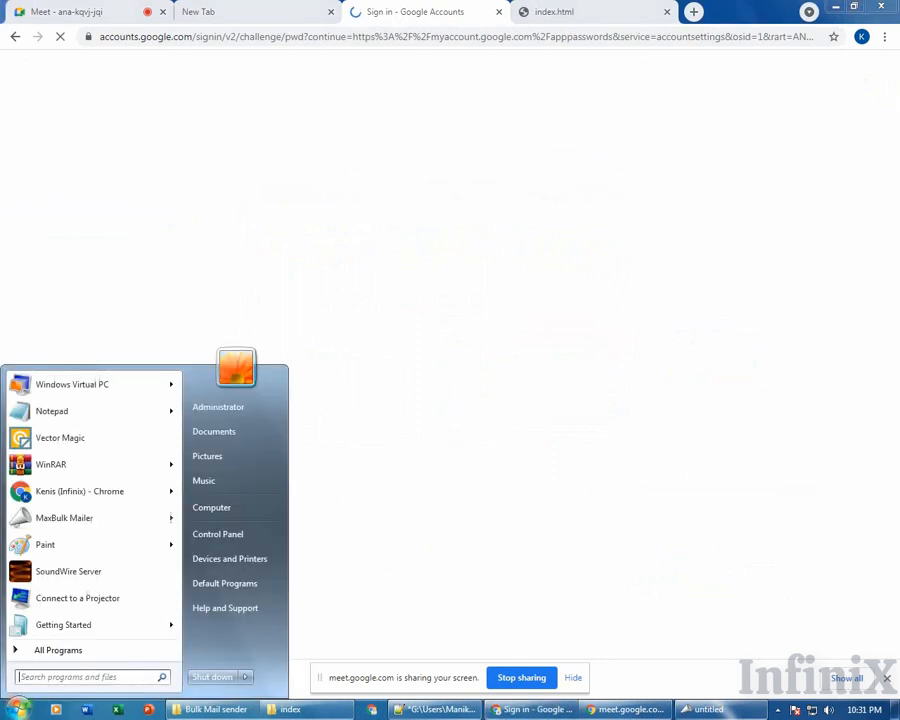
click(113, 421)
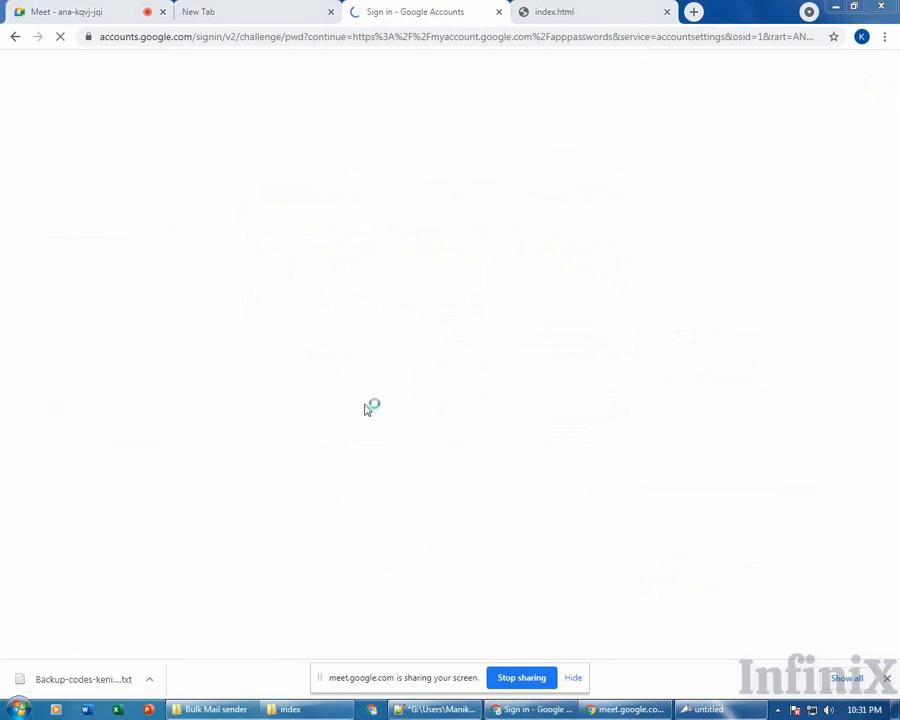
drag(372, 253, 643, 328)
Re-enter the Google account password to reach the App passwords page.
click(338, 357)
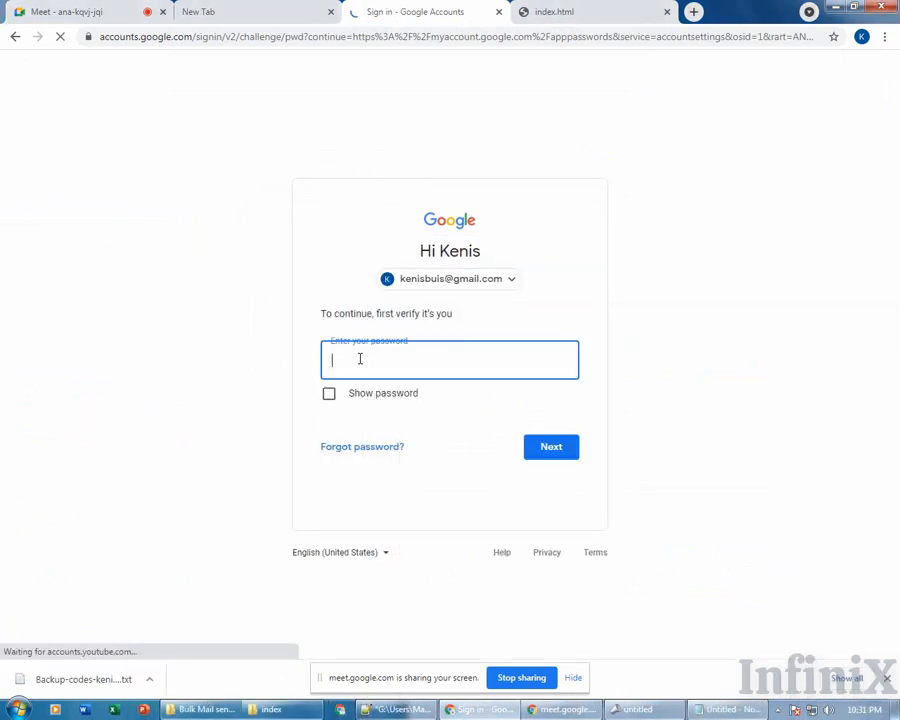
text(••)
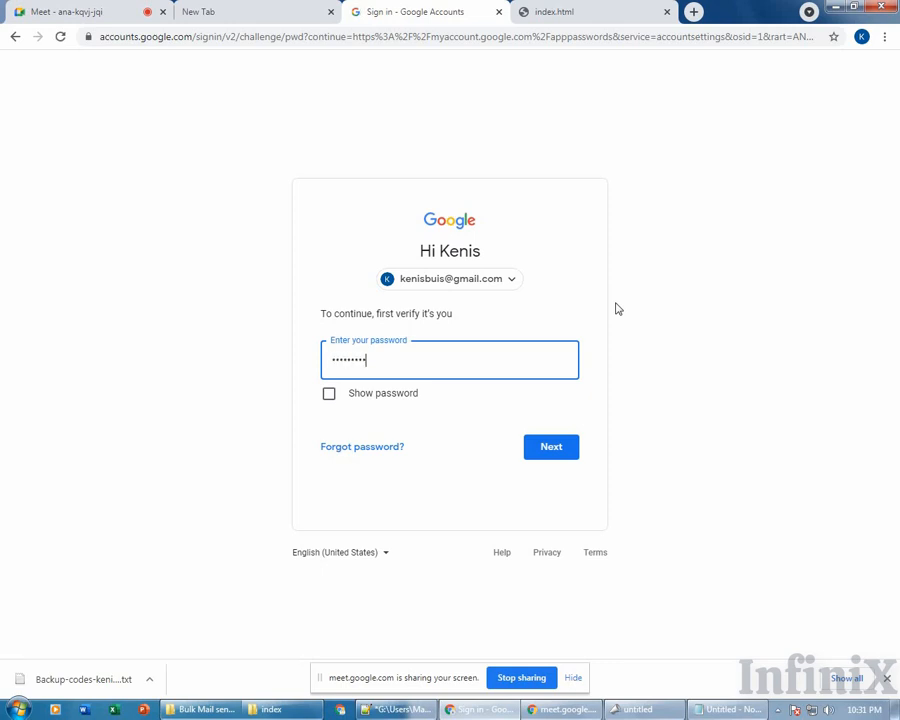
key(Return)
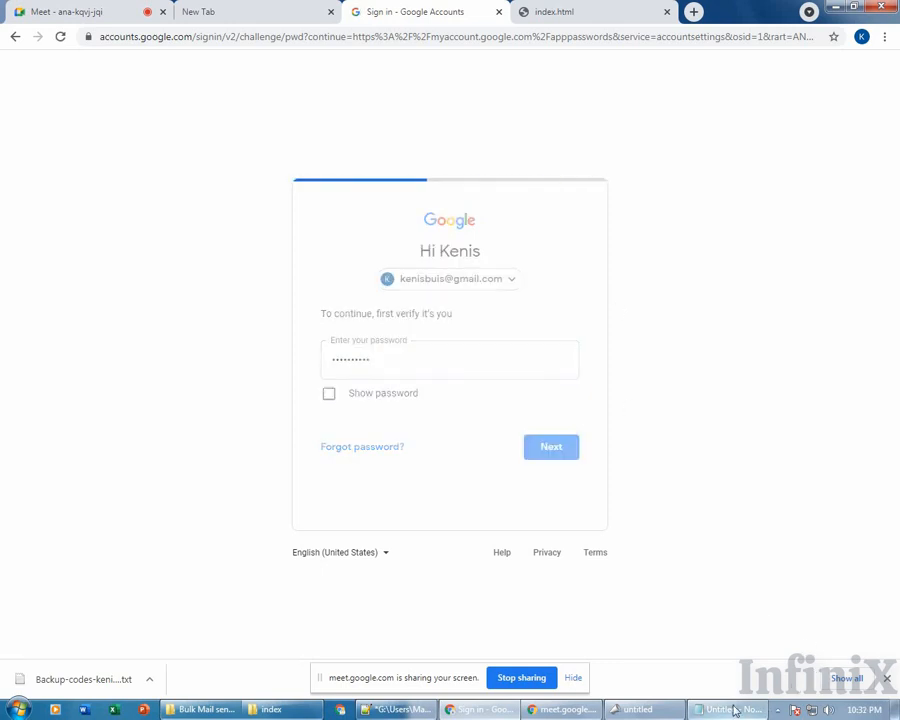
click(720, 709)
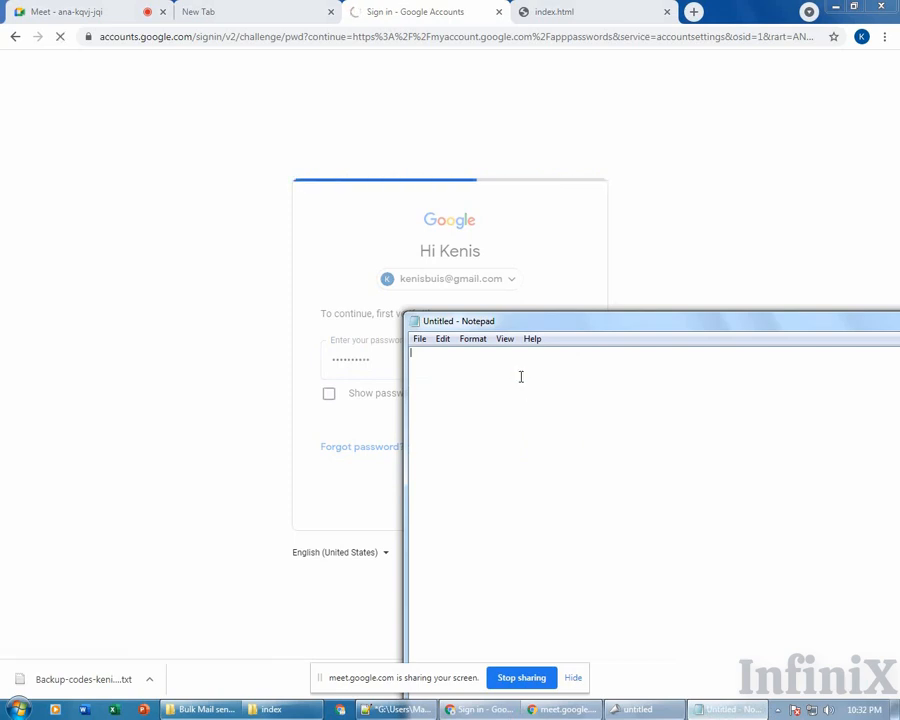
click(127, 266)
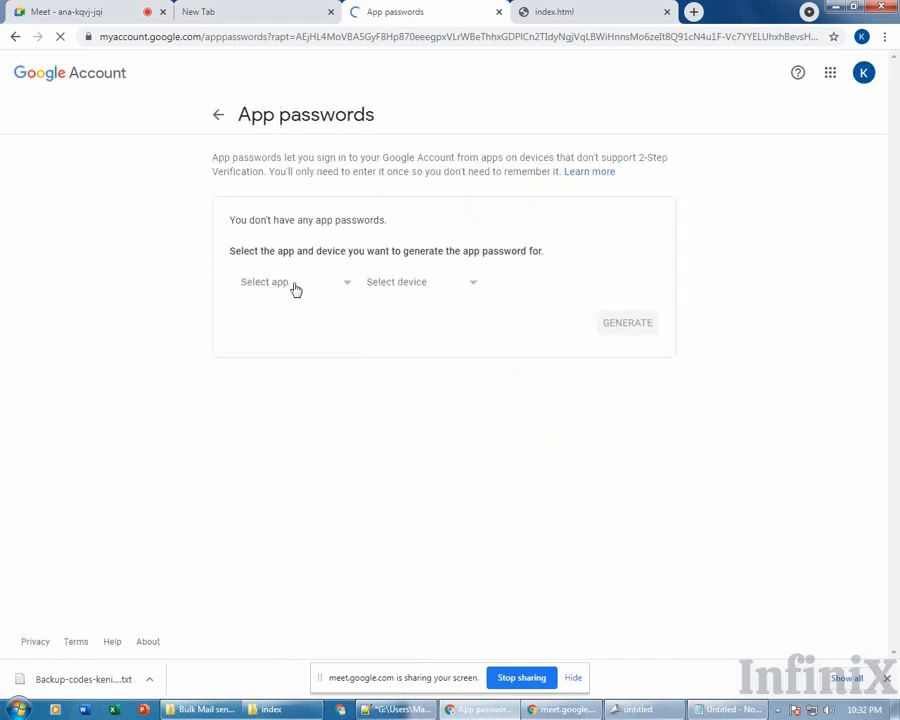
Generate a new app password for a custom app named SMTP.
click(294, 287)
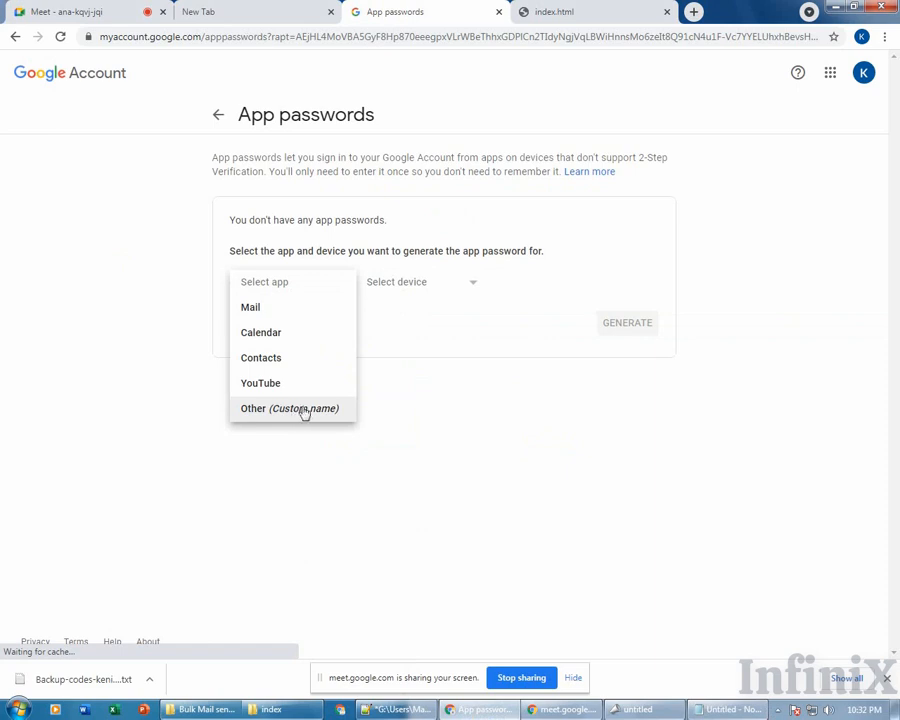
click(291, 408)
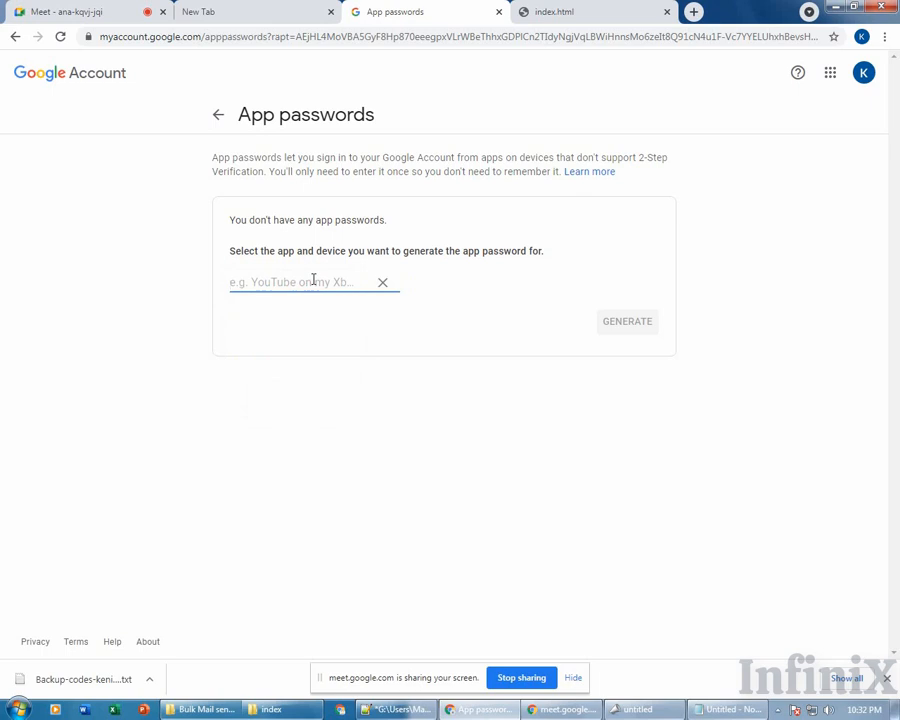
text(SMTP te)
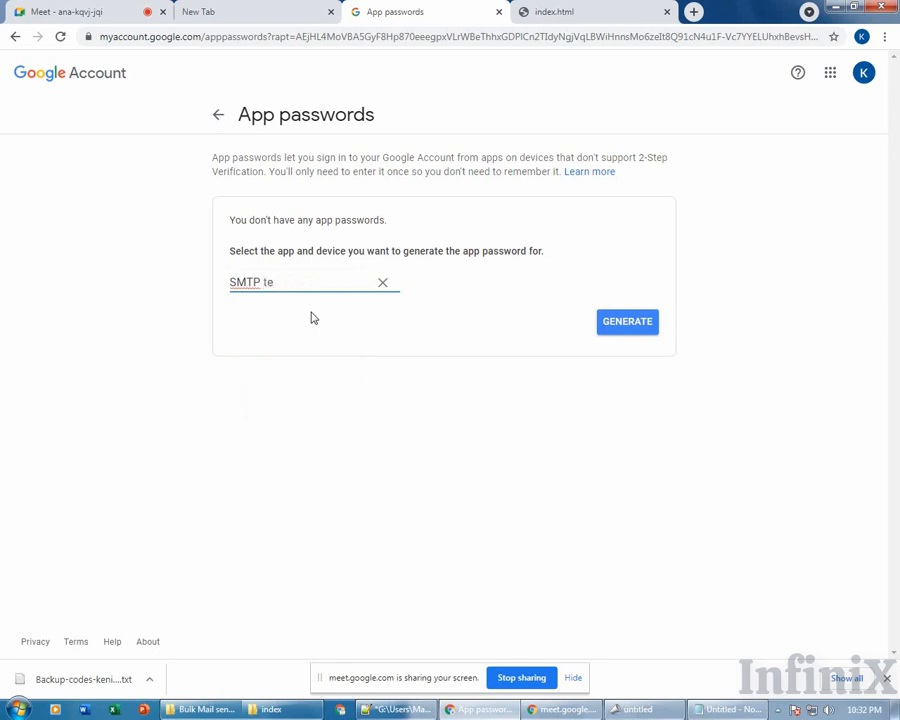
double_click(270, 282)
key(BackSpace)
click(627, 324)
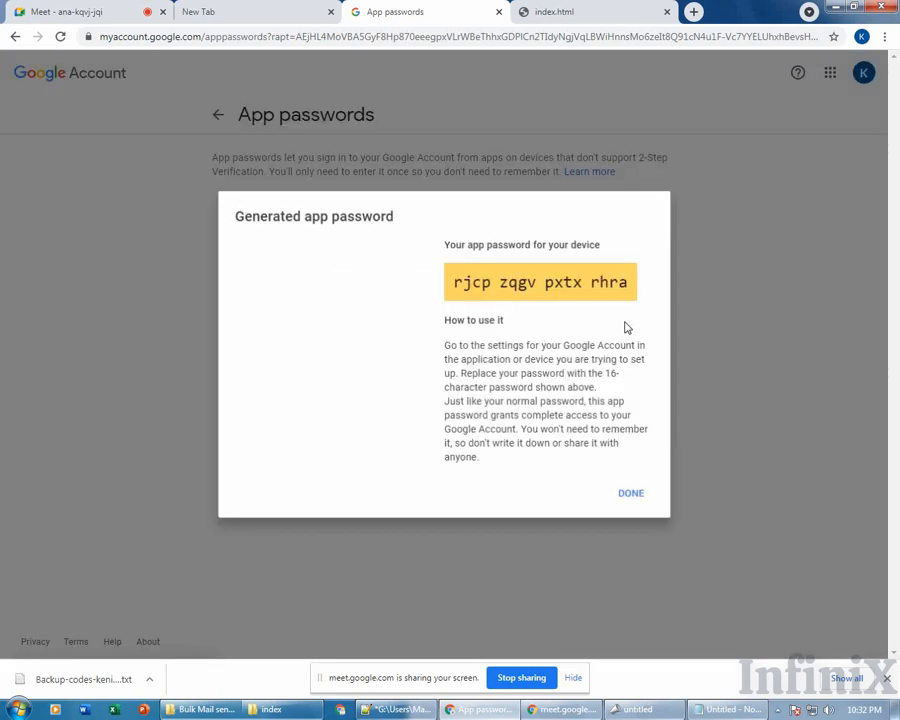
Copy the generated app password into Notepad after Pass: and close the dialog.
triple_click(519, 295)
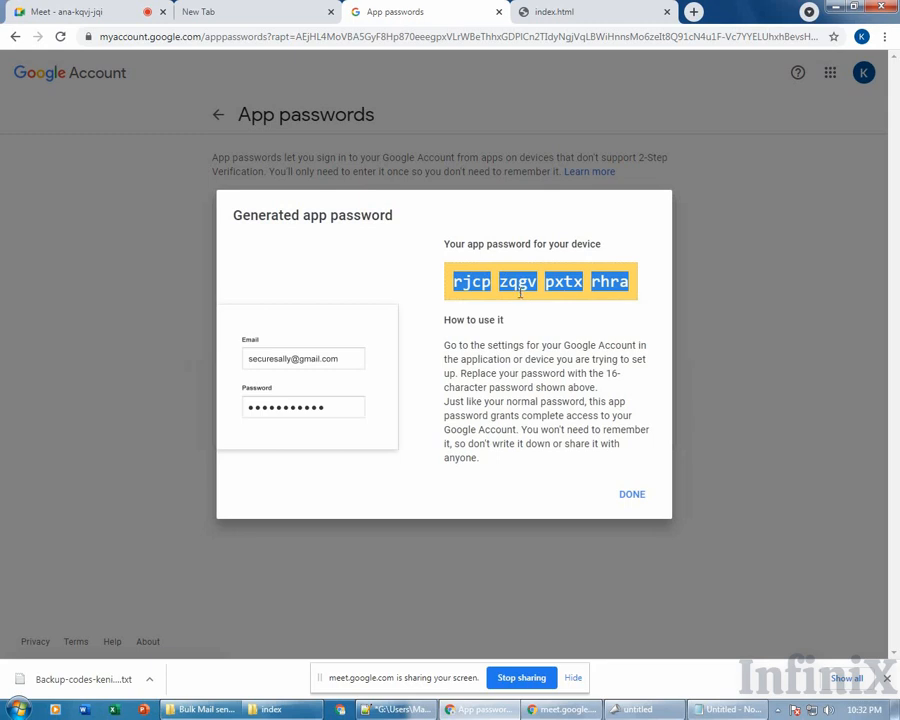
right_click(519, 285)
click(530, 294)
right_click(527, 291)
click(533, 296)
right_click(519, 285)
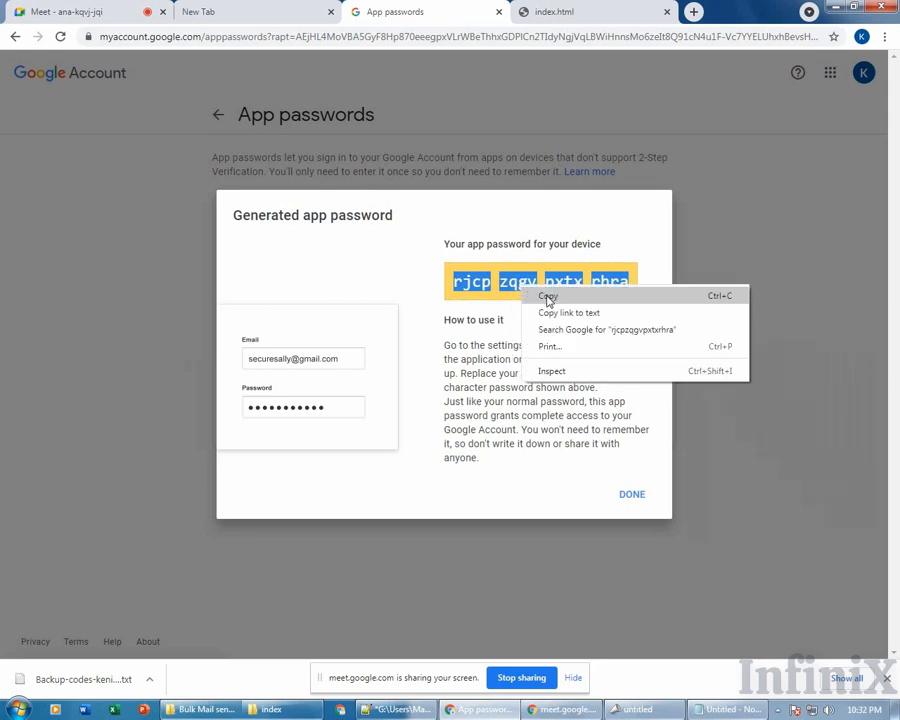
click(545, 295)
click(735, 709)
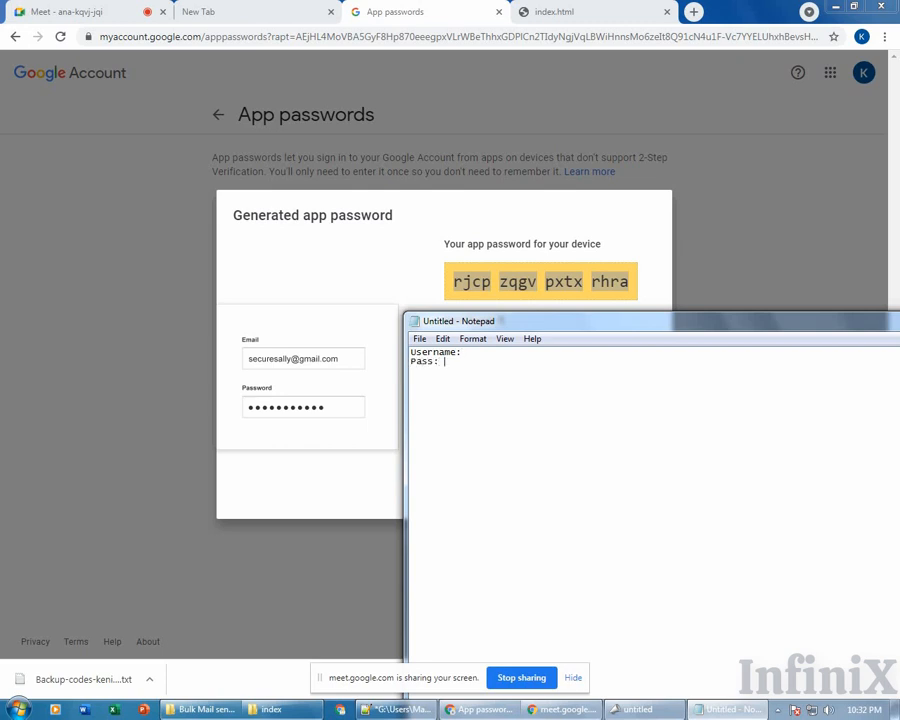
key(ctrl+v)
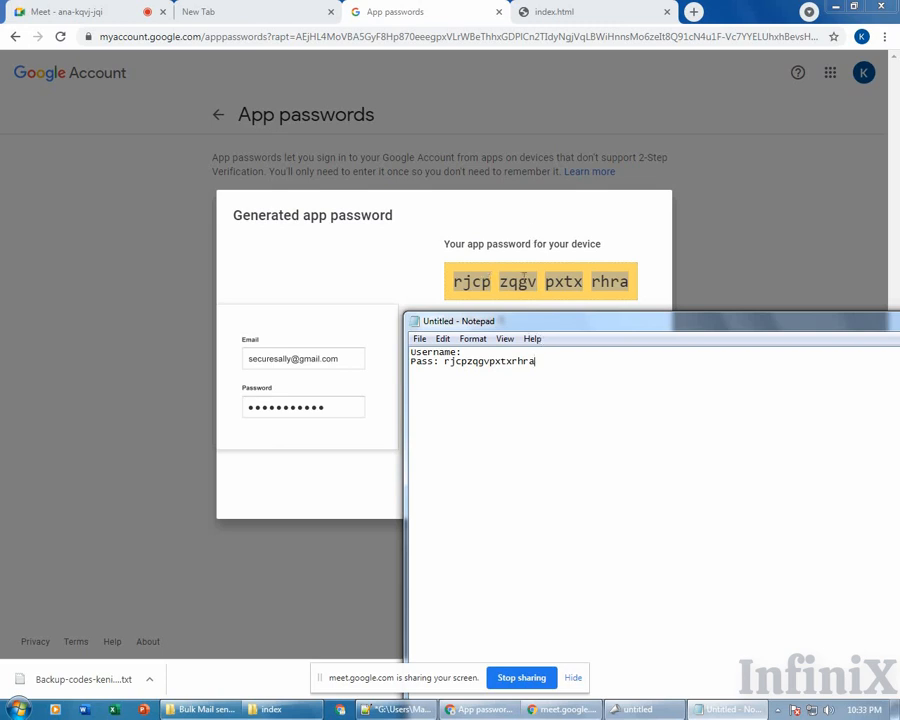
click(537, 281)
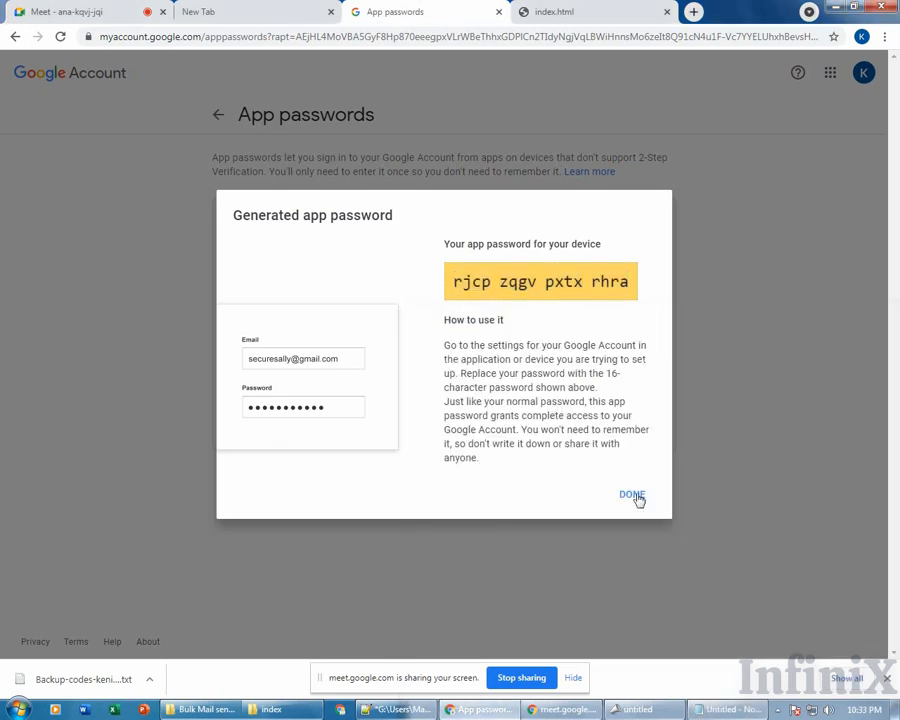
click(636, 495)
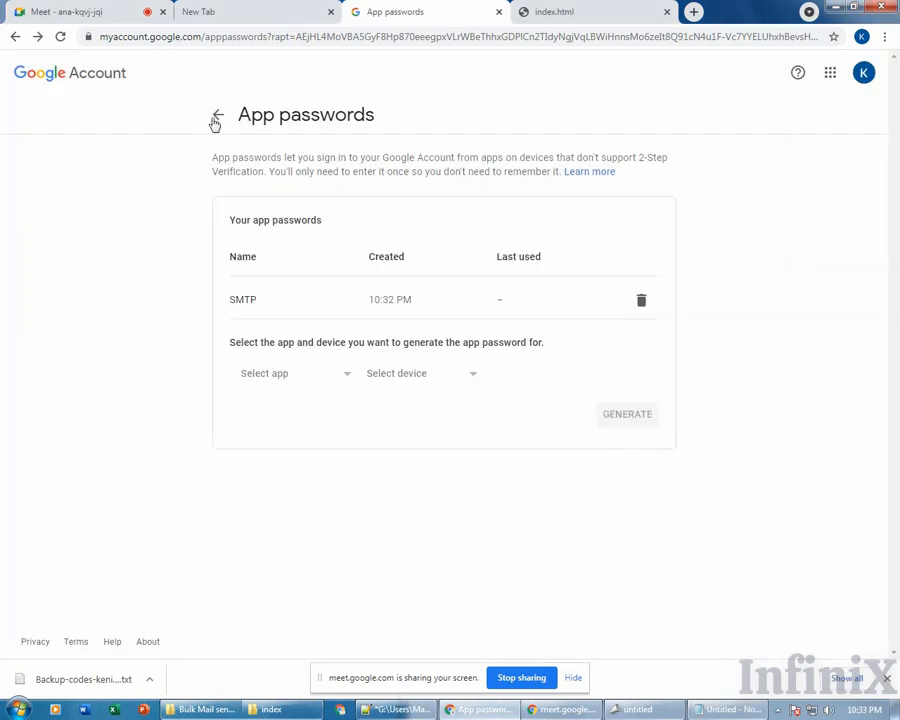
Copy the account's Gmail address from the profile popup into Notepad after Username:.
click(864, 74)
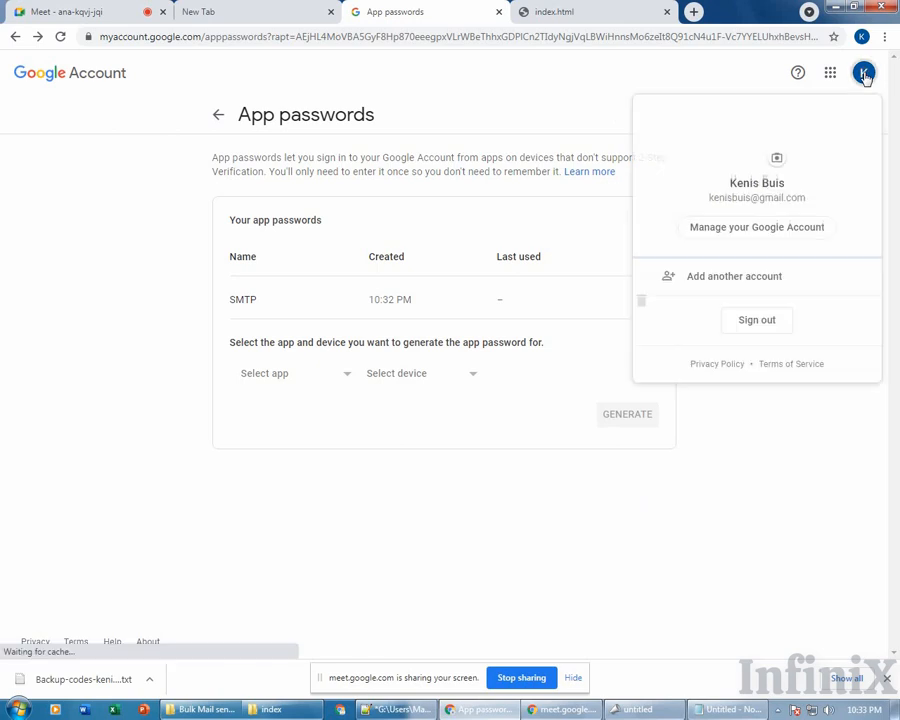
triple_click(740, 198)
right_click(740, 198)
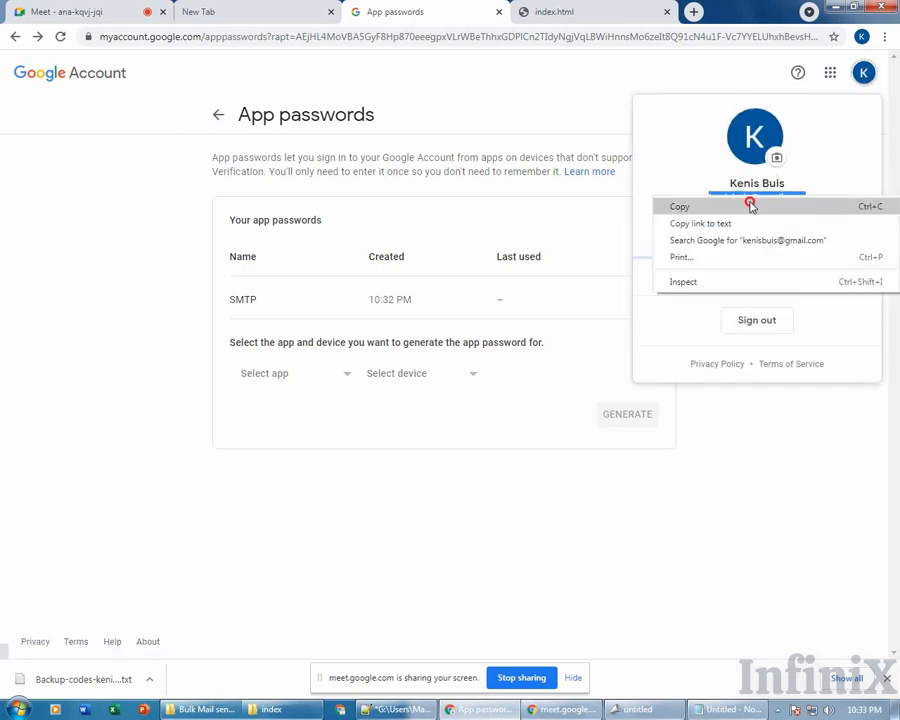
click(747, 257)
click(60, 72)
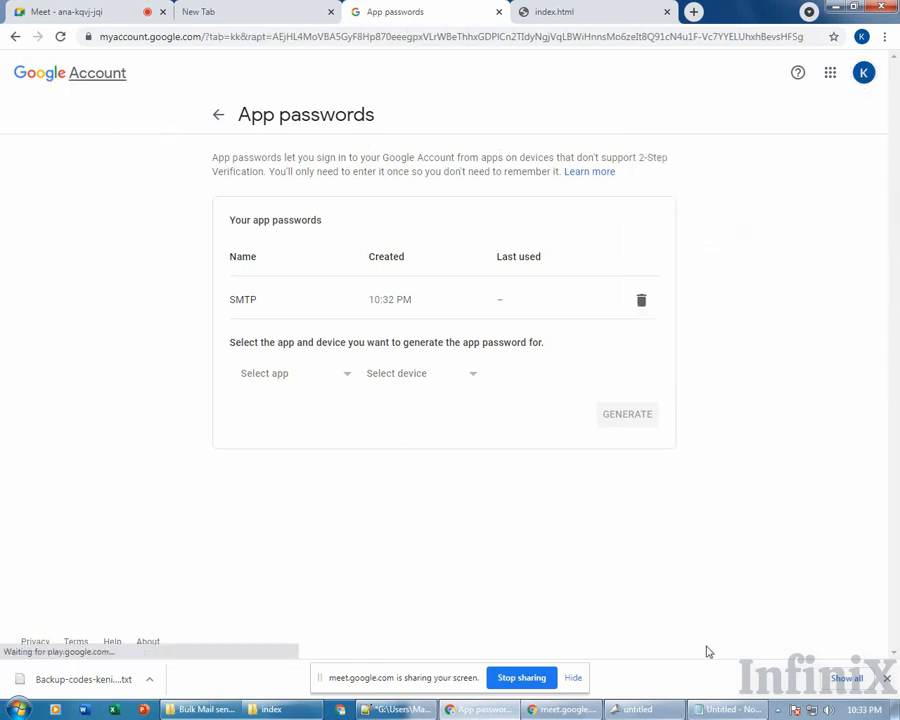
click(730, 709)
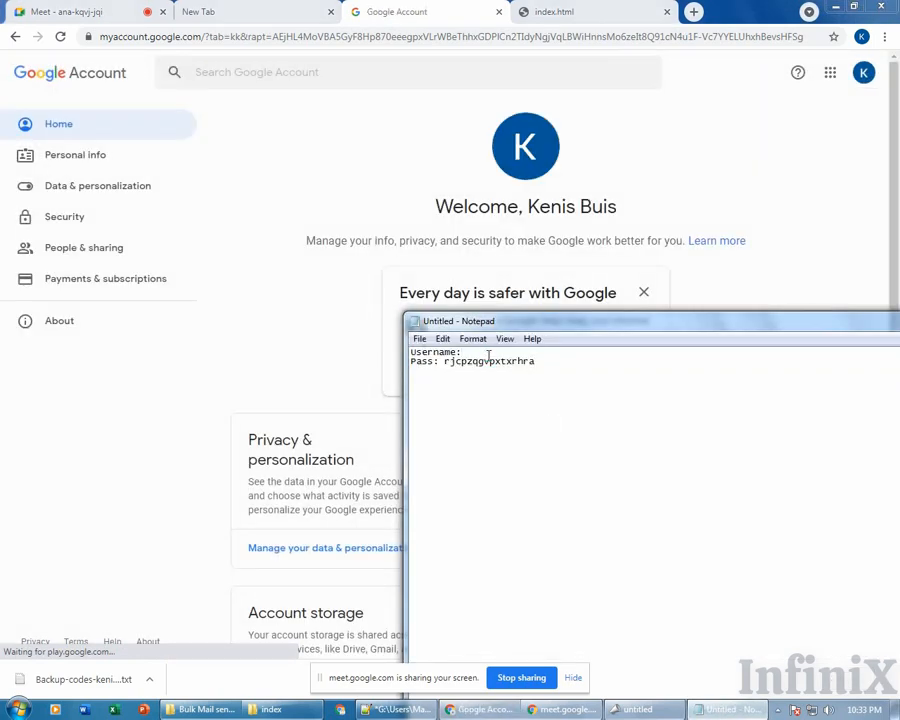
click(489, 355)
key(ctrl+v)
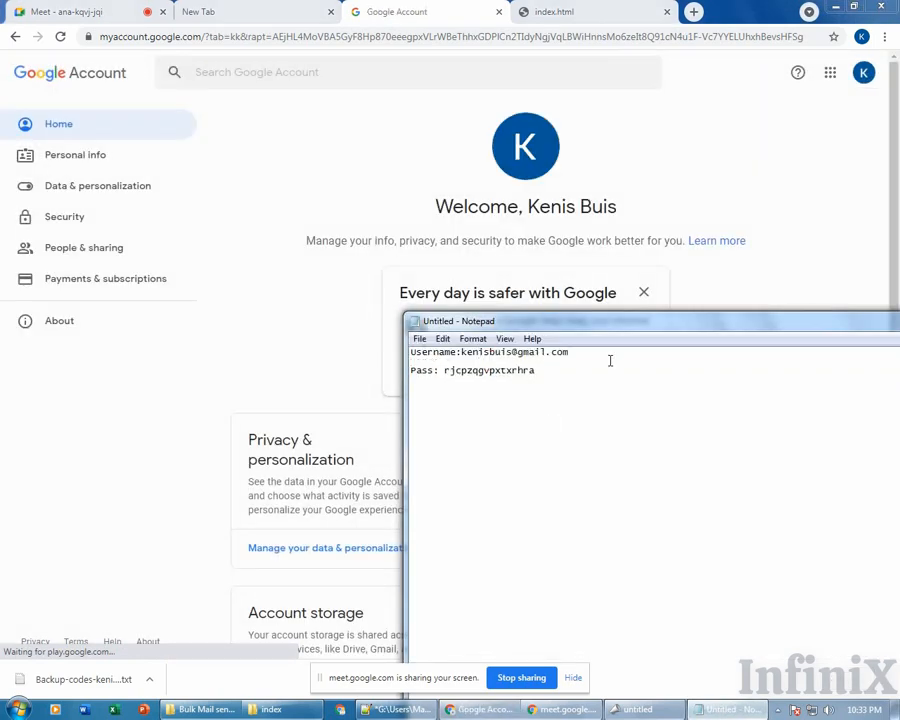
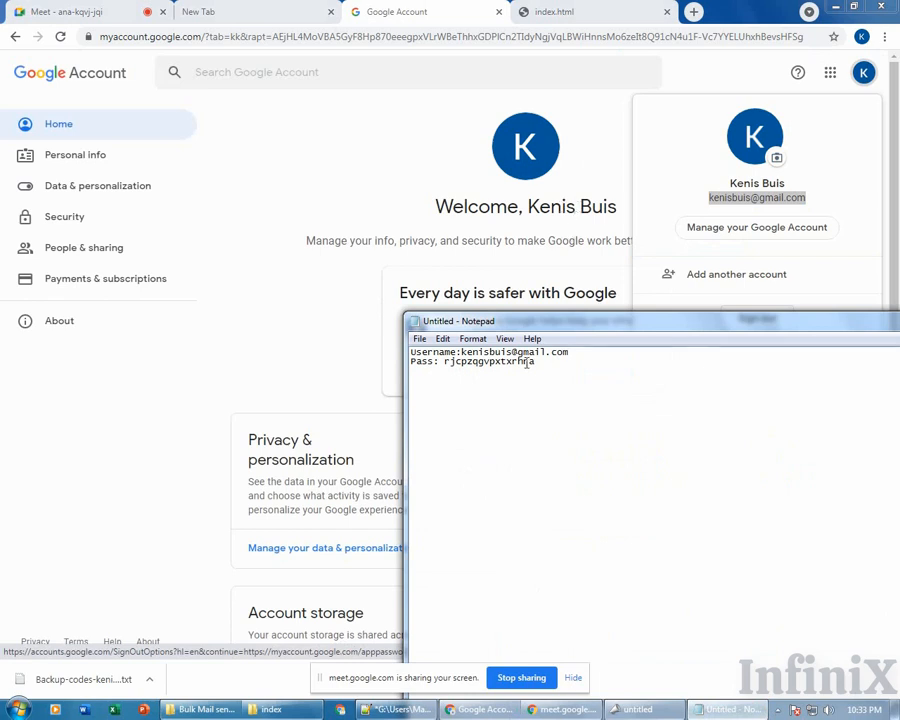
Select all the Notepad text, both the Username e-mail line and the Pass app-password line.
double_click(478, 363)
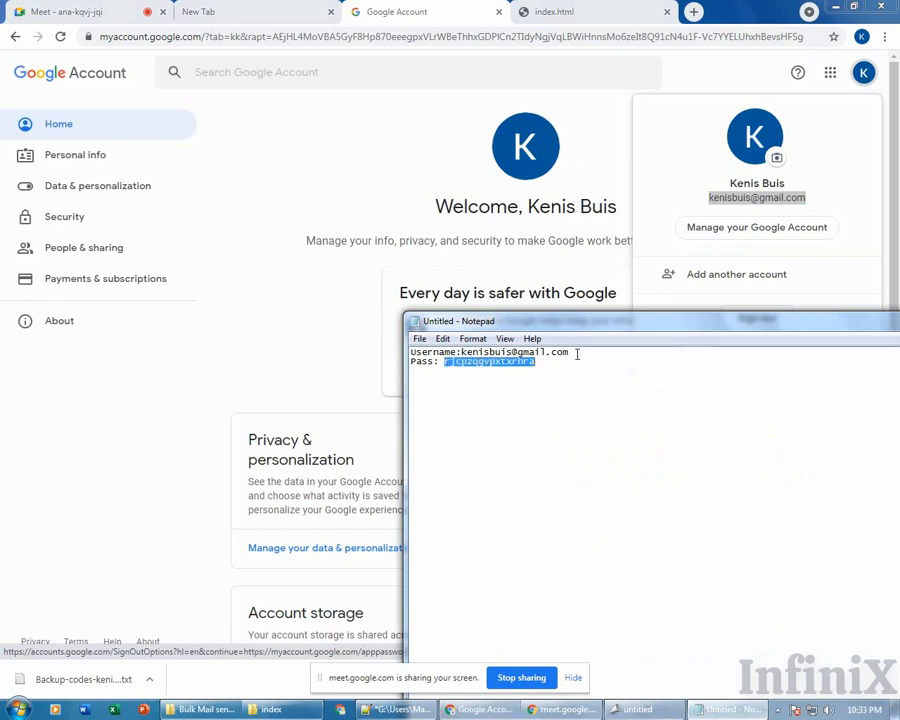
key(ctrl+a)
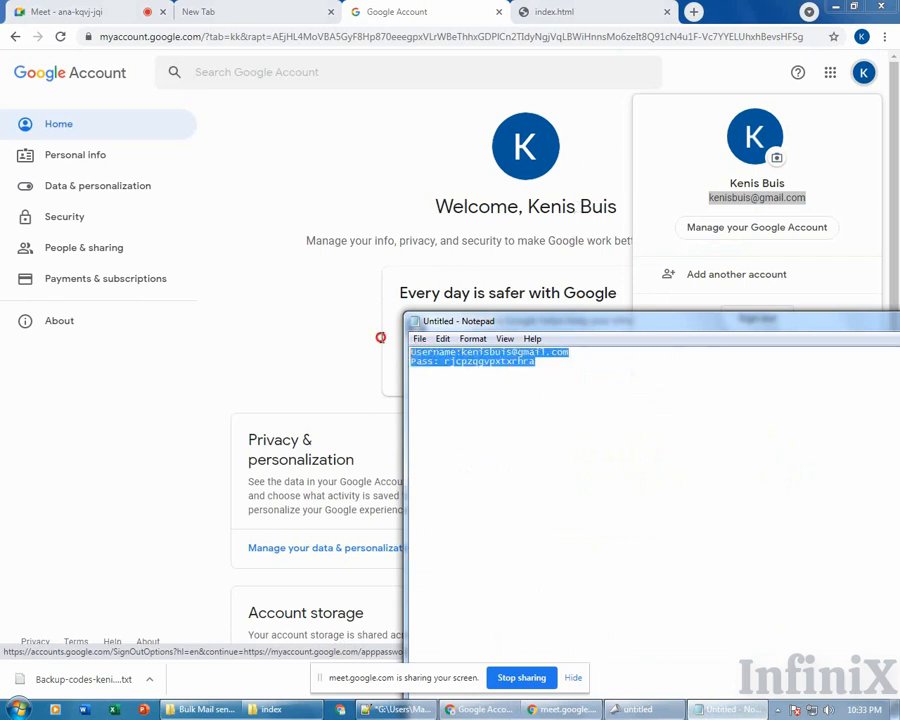
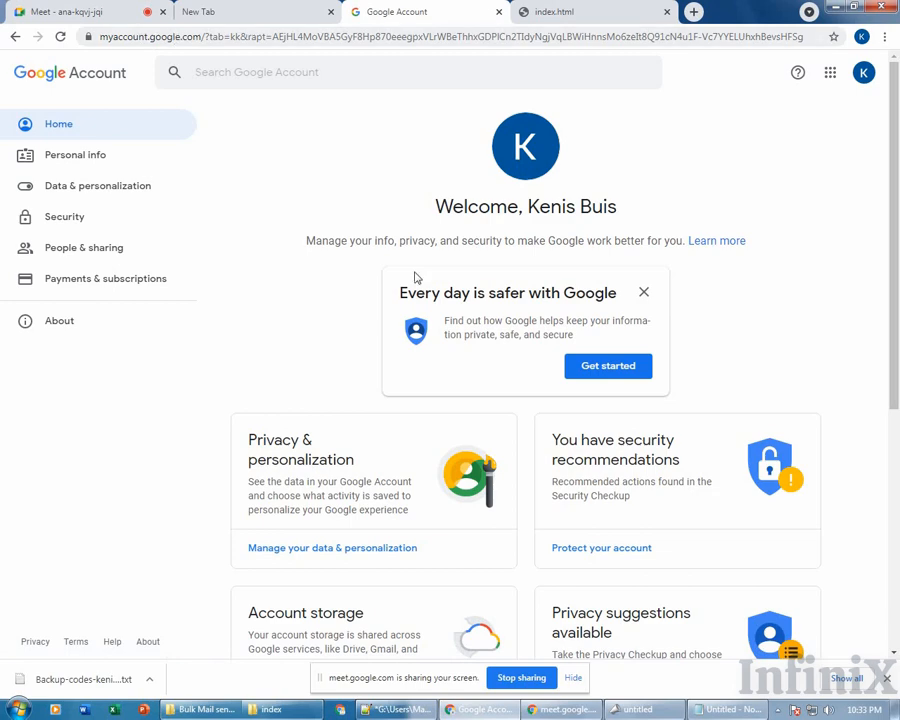
Switch through the browser tabs back to Google Account, then bring MaxBulk Mailer's SMTP Settings tab forward.
click(272, 10)
click(480, 7)
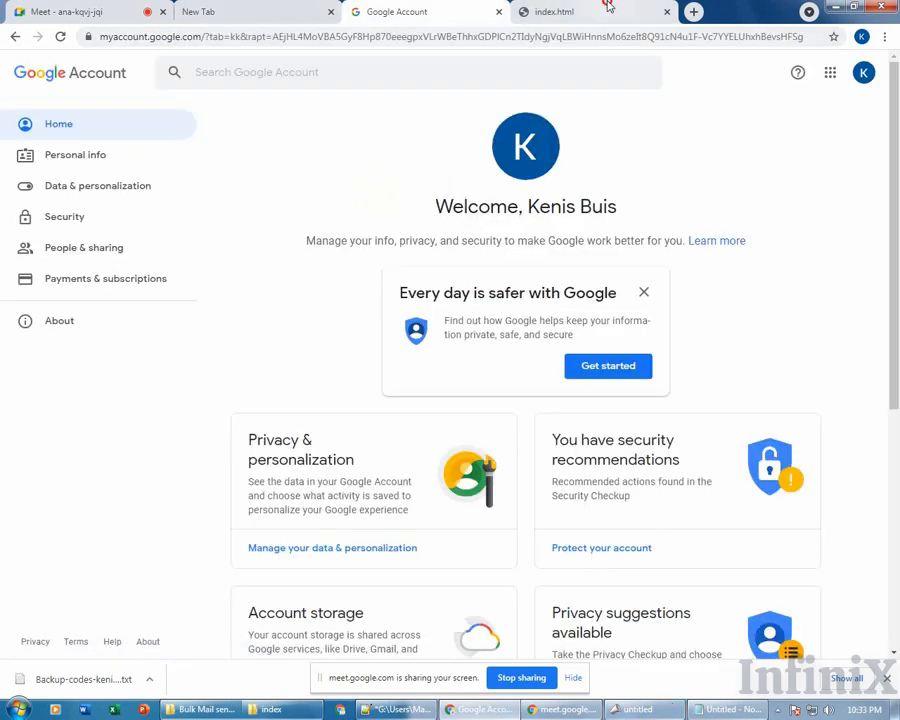
click(540, 12)
click(428, 16)
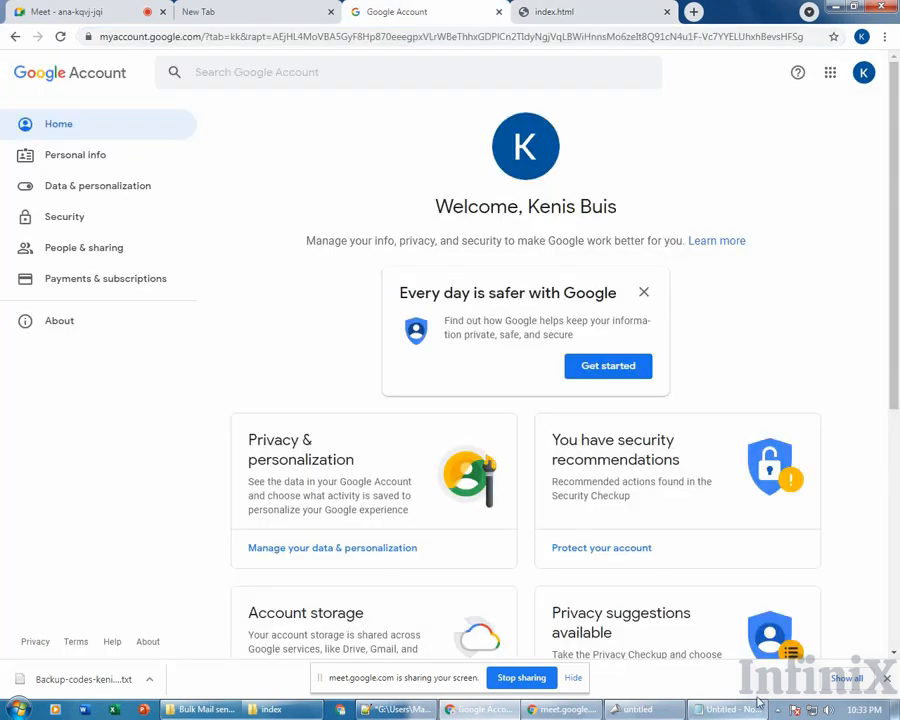
click(633, 710)
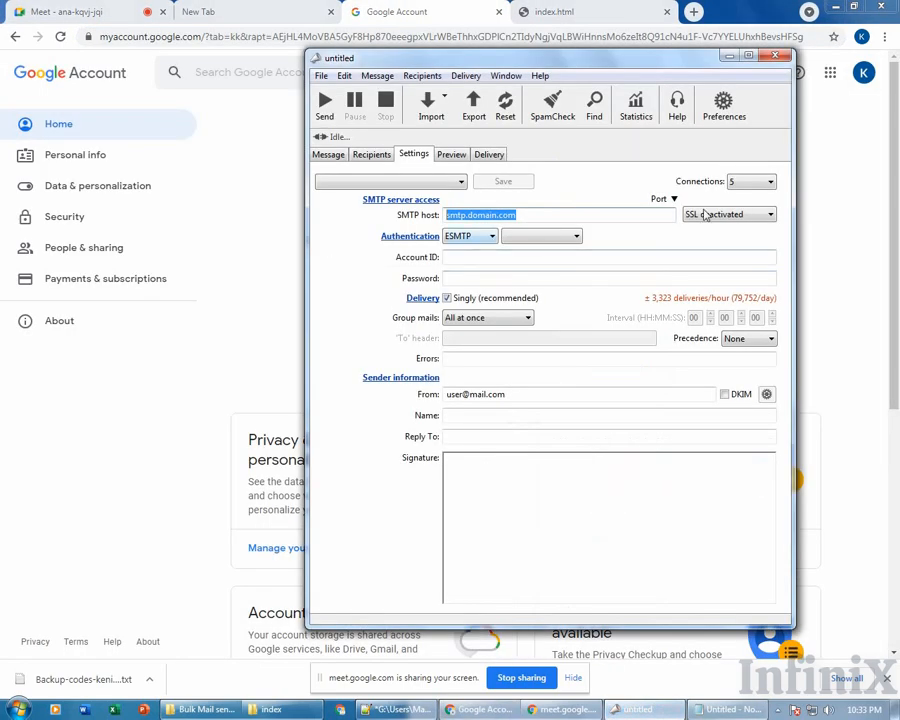
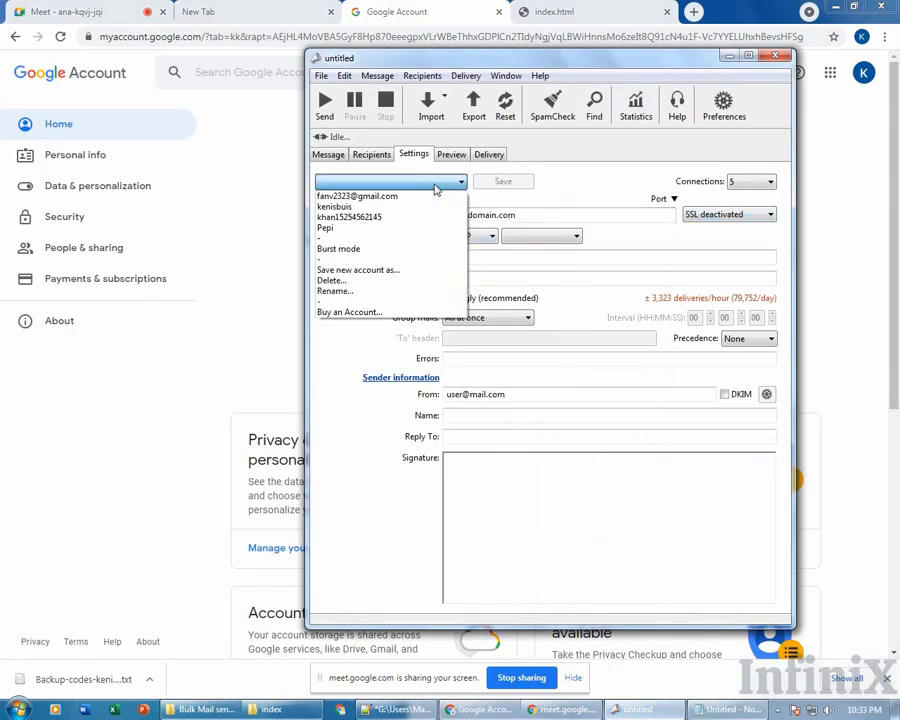
Clear the placeholder smtp.domain.com from the SMTP host field, leaving it blank.
click(436, 190)
click(569, 211)
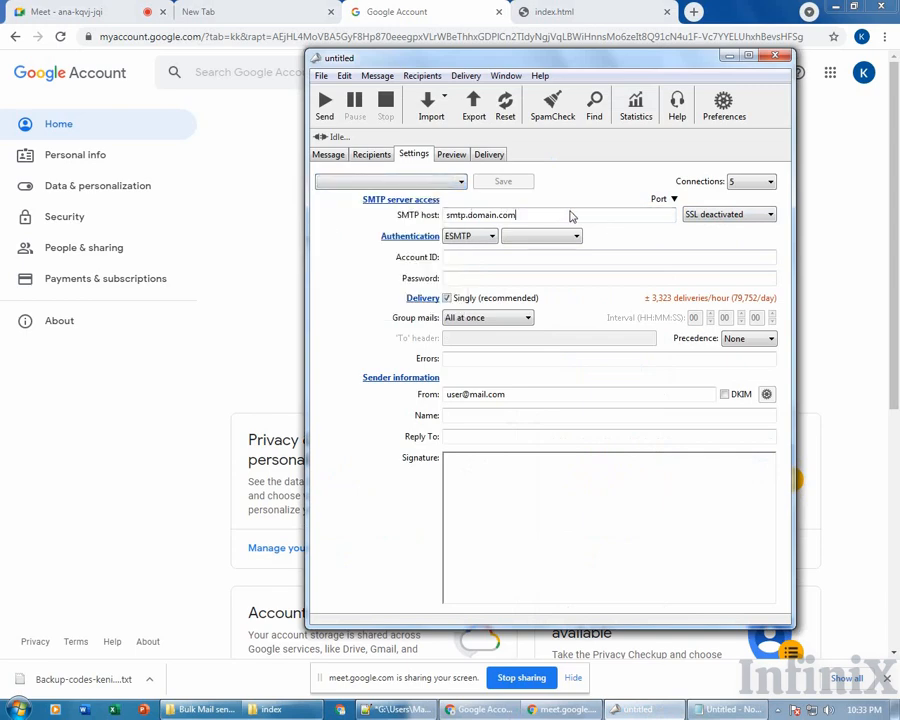
click(552, 214)
drag(552, 214, 444, 214)
key(BackSpace)
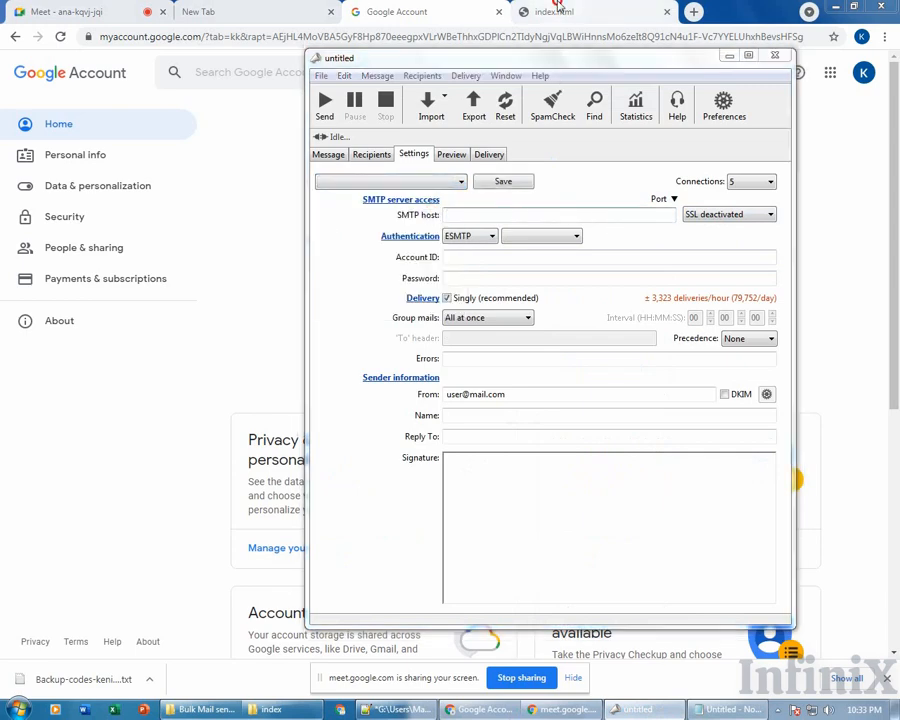
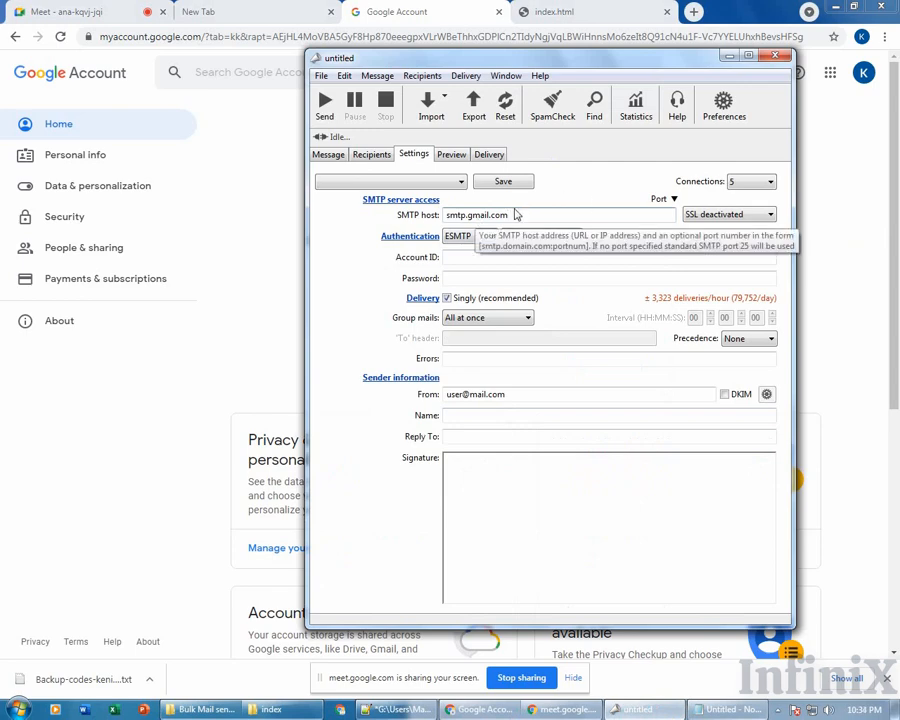
Bring the Chrome window forward, leaving smtp.gmail.com as the SMTP host in MaxBulk Mailer.
click(550, 11)
Look over the Google Account and index.html tabs, then start a new blank tab.
click(440, 8)
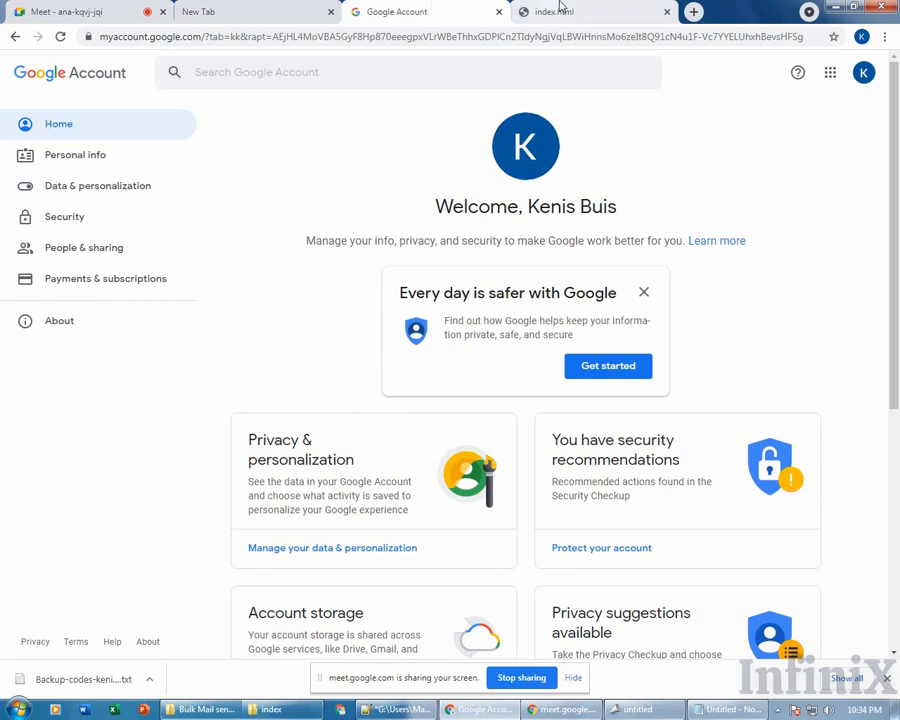
click(560, 11)
click(694, 11)
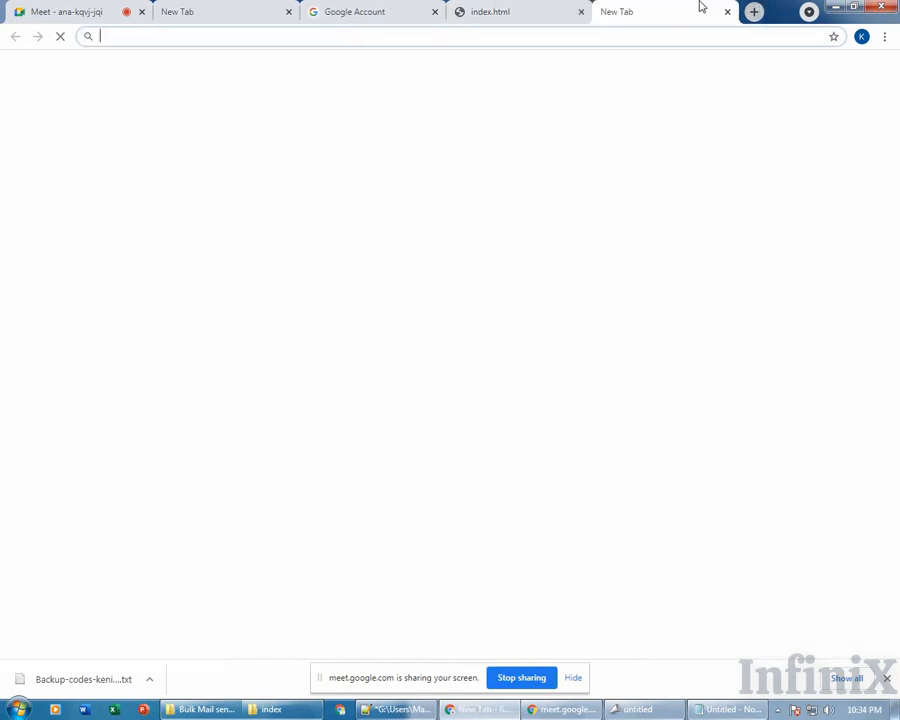
Search Google for 'gmail smtp host' and highlight the smtp.gmail.com answer.
text(gmail )
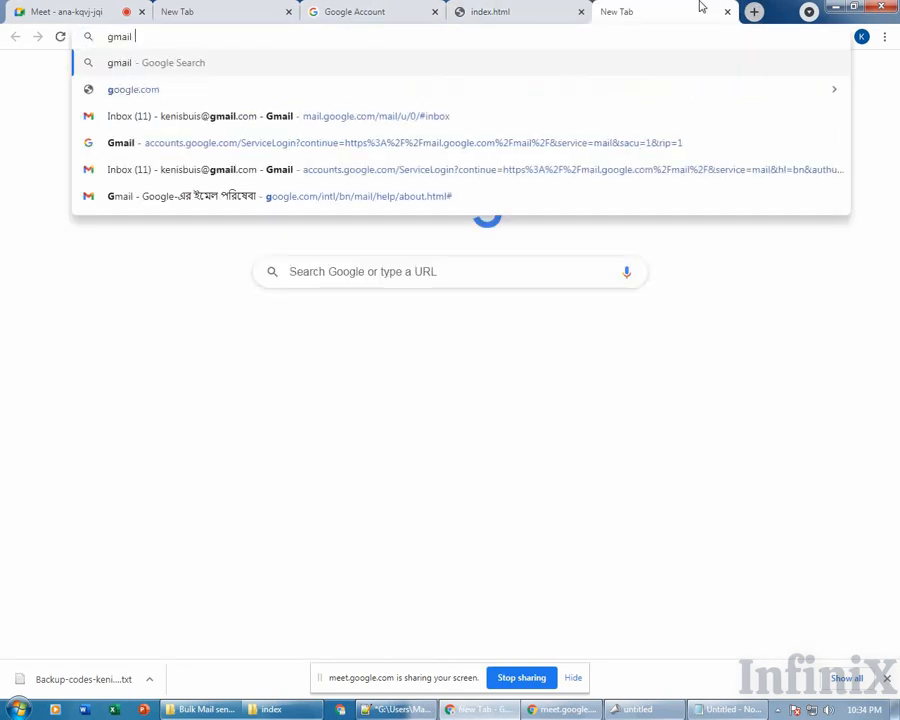
text(smtp)
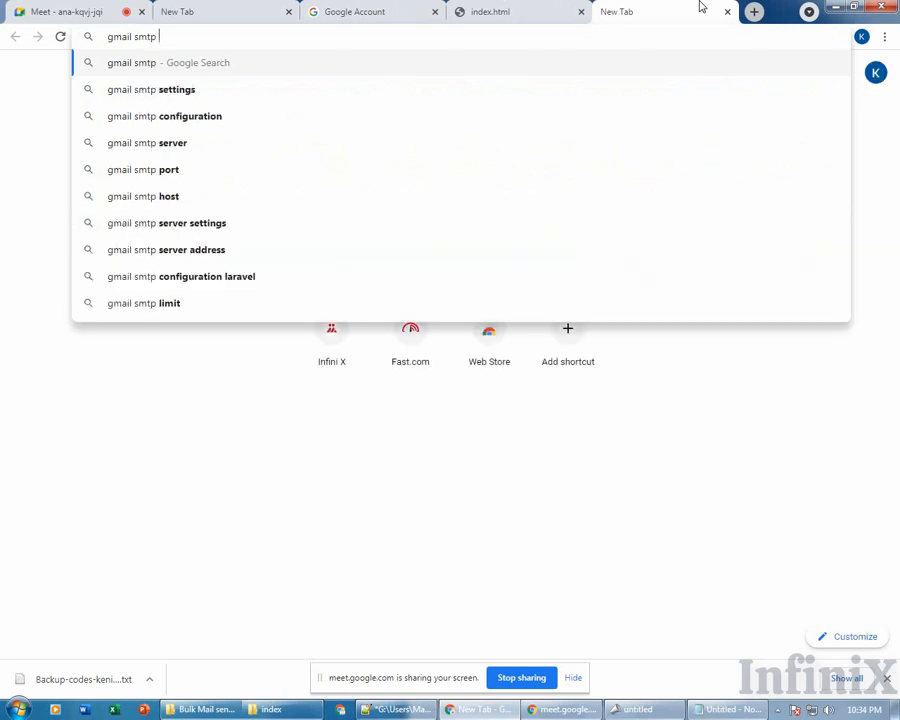
key(Down)
key(Down)
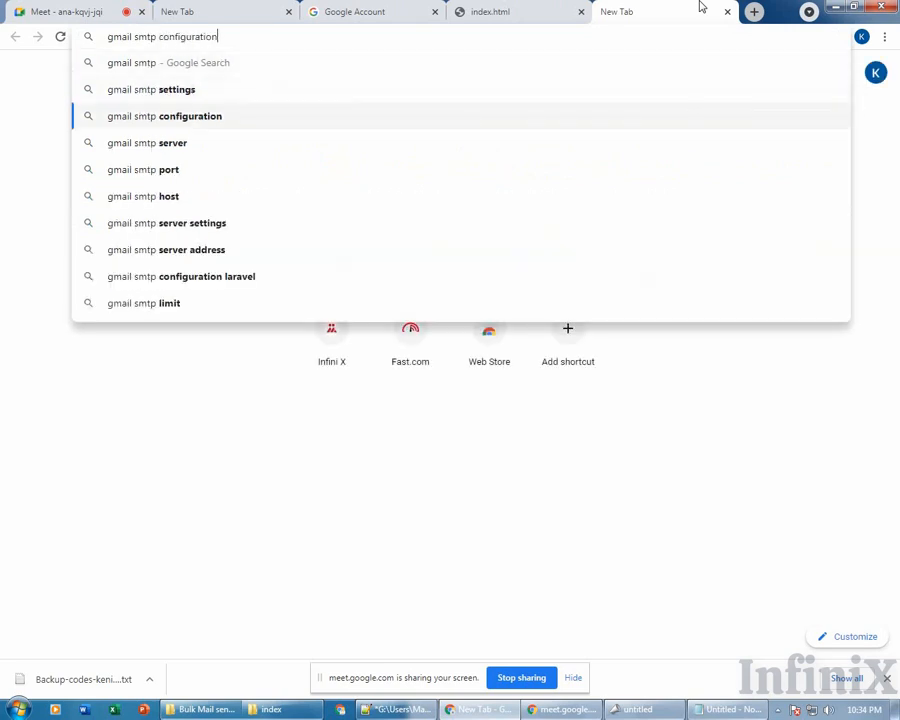
key(Down)
key(Down)
key(Down)
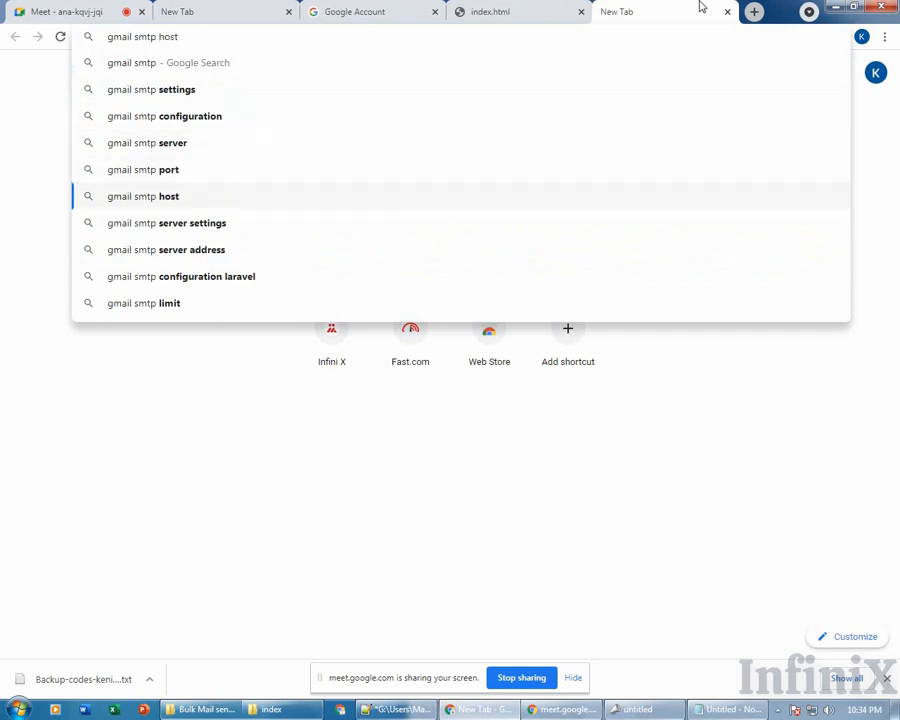
key(Return)
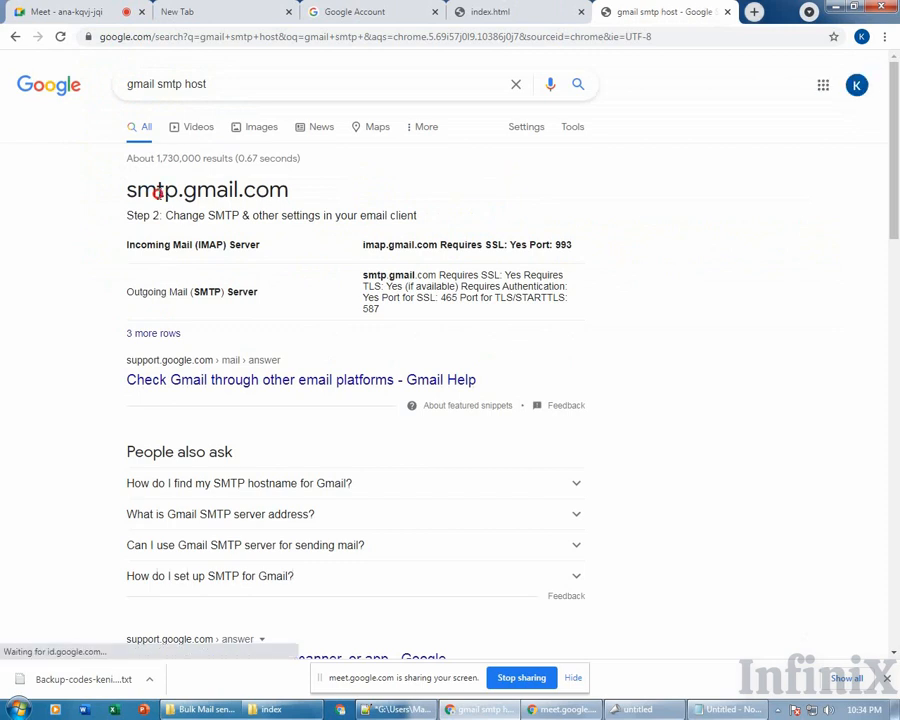
drag(126, 190, 262, 190)
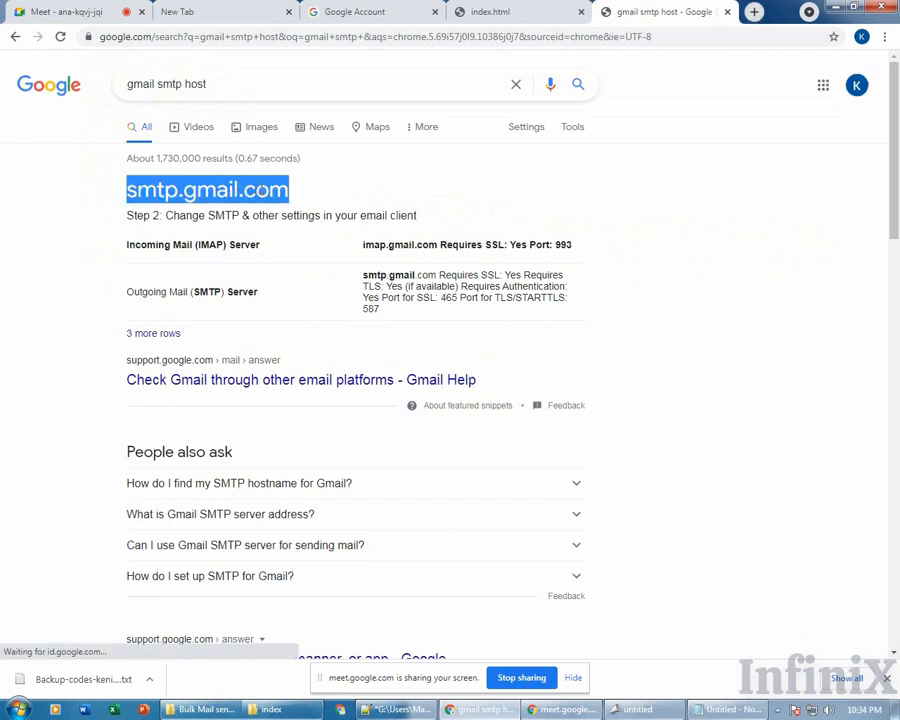
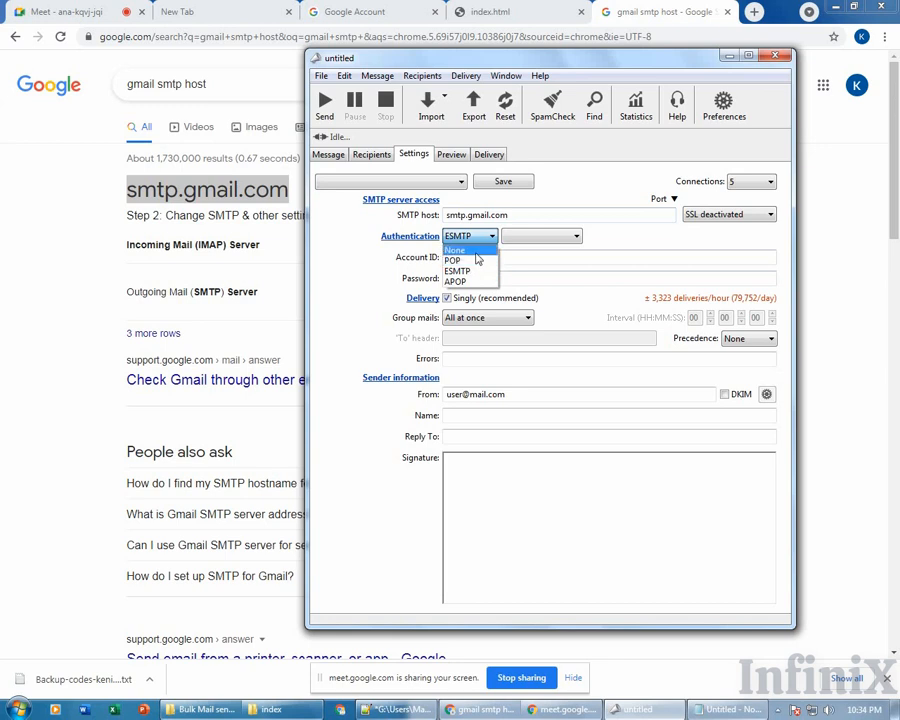
Keep ESMTP authentication, with the port on Automatic and SSL deactivated.
click(336, 226)
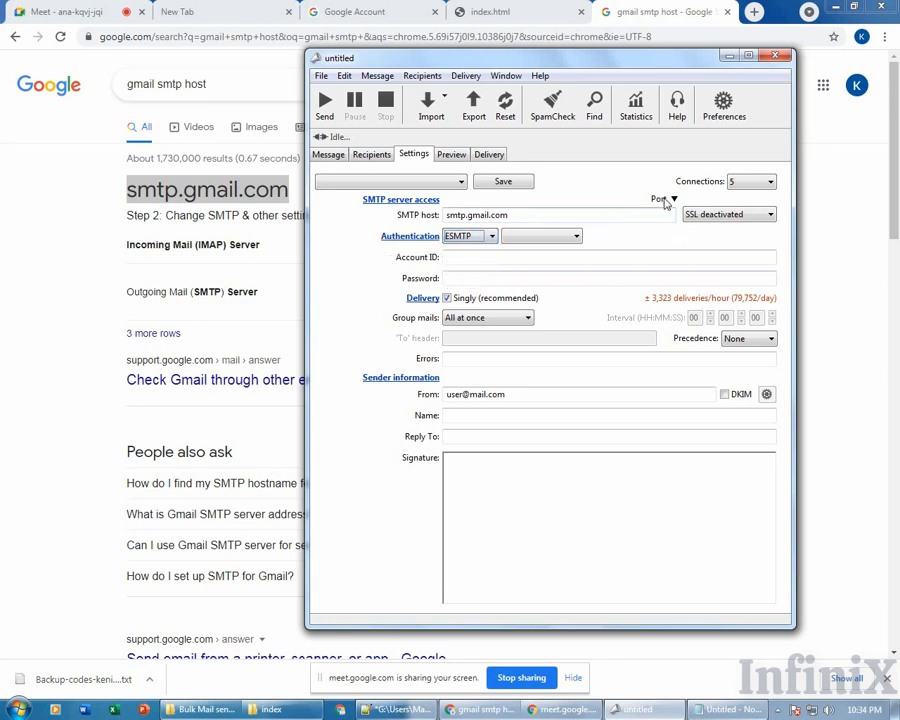
click(672, 200)
click(679, 199)
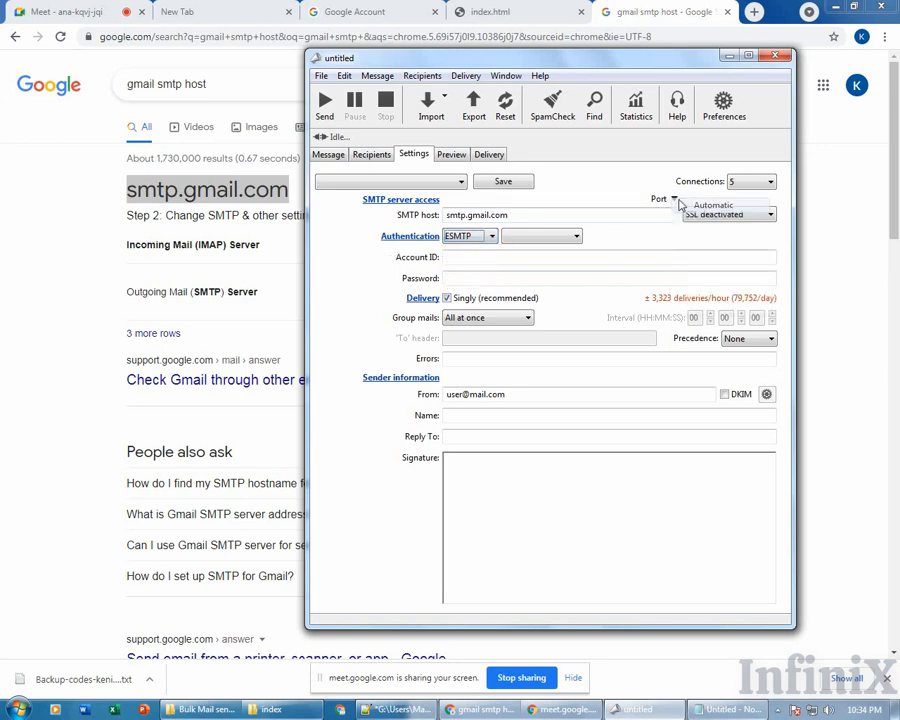
click(622, 197)
click(587, 185)
click(714, 214)
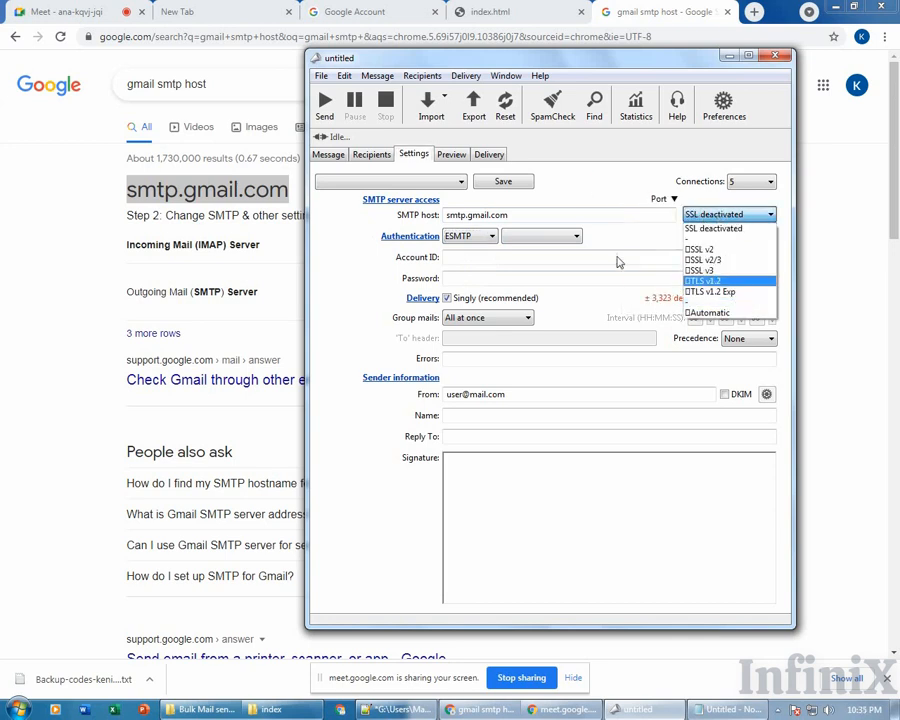
click(629, 236)
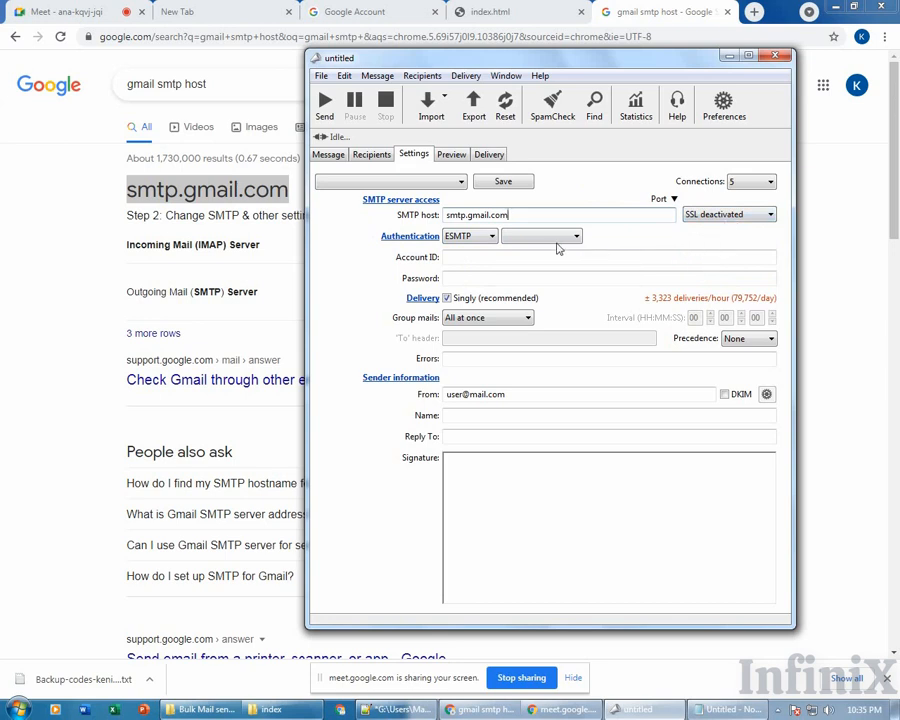
Choose Login as the ESMTP authentication method and confirm the available methods.
click(576, 236)
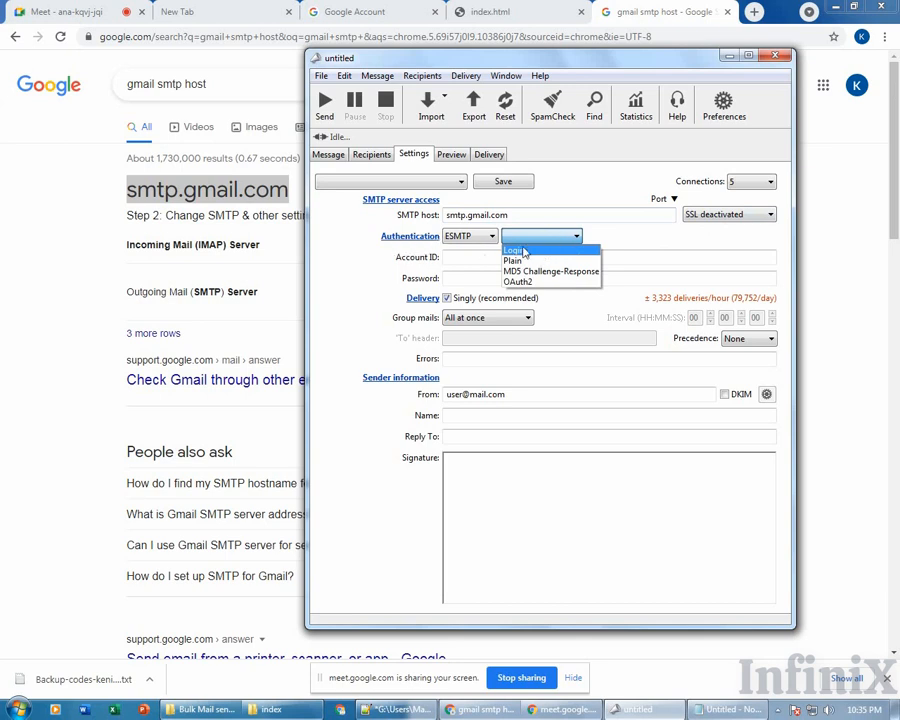
click(522, 250)
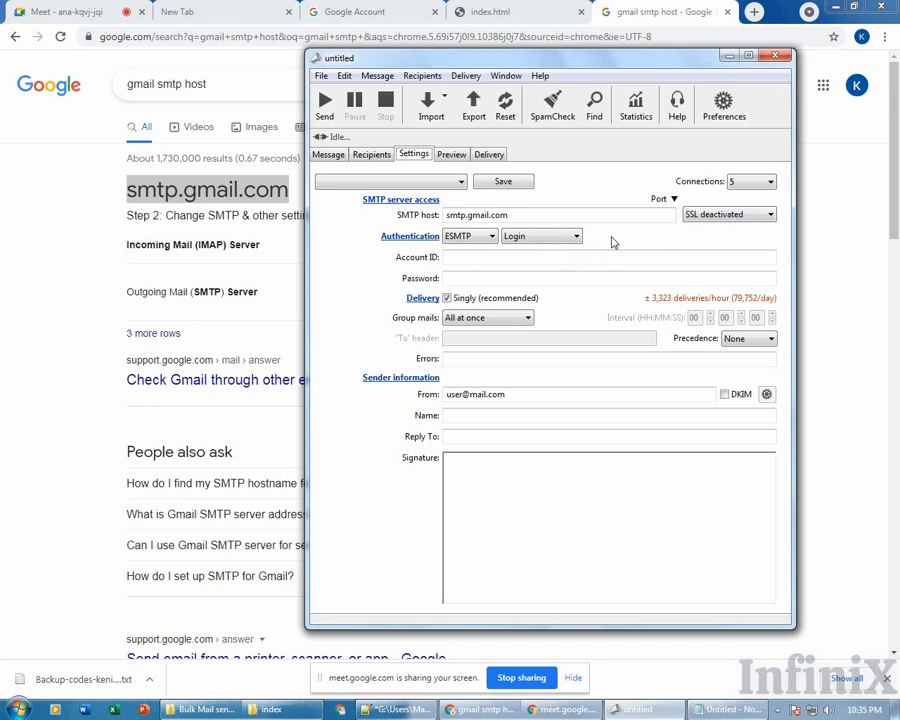
click(565, 236)
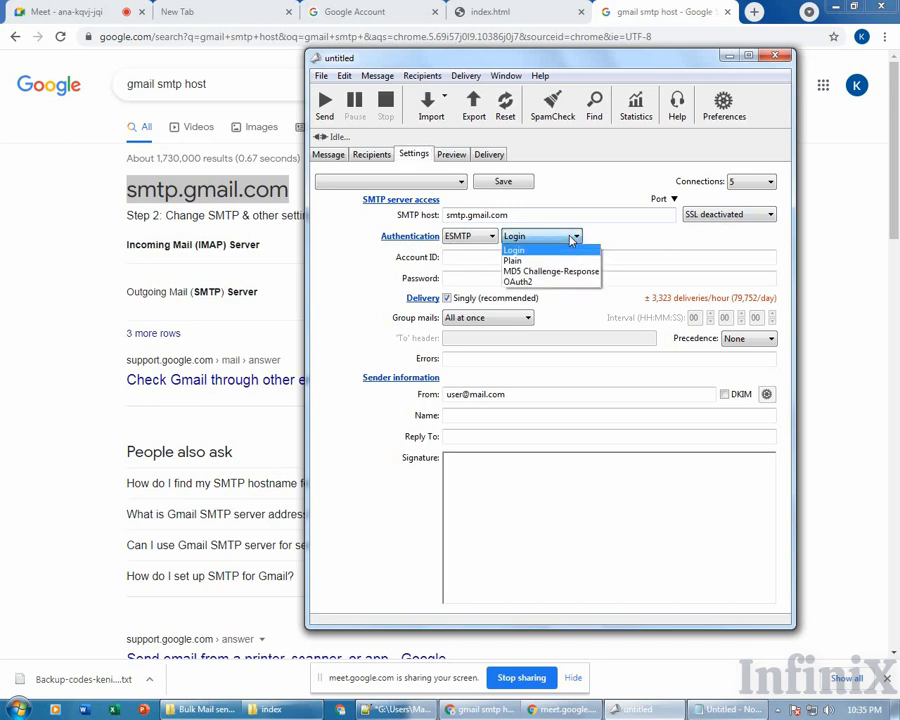
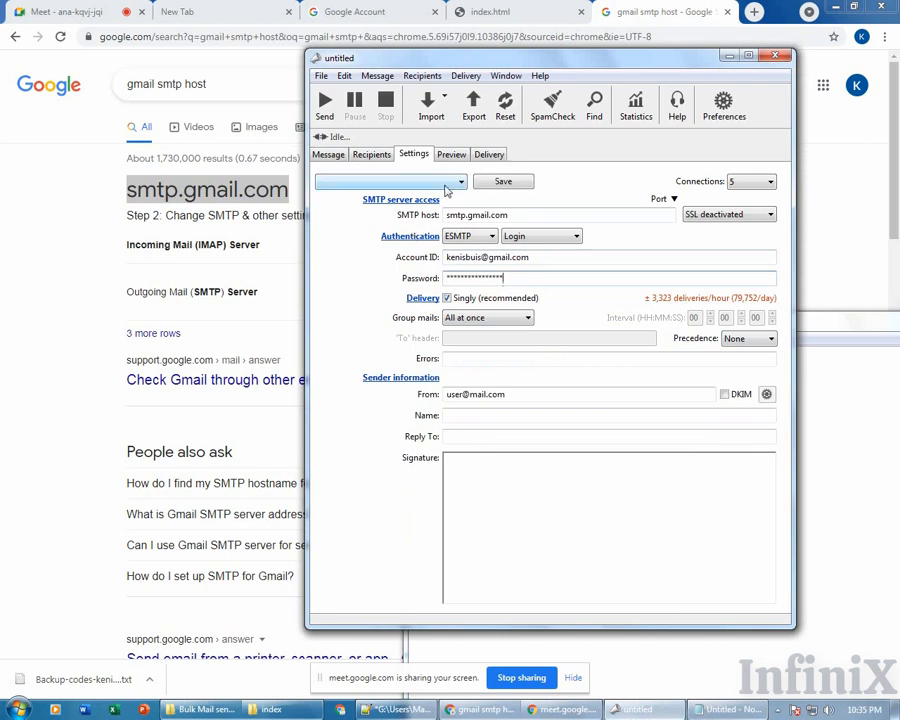
click(502, 181)
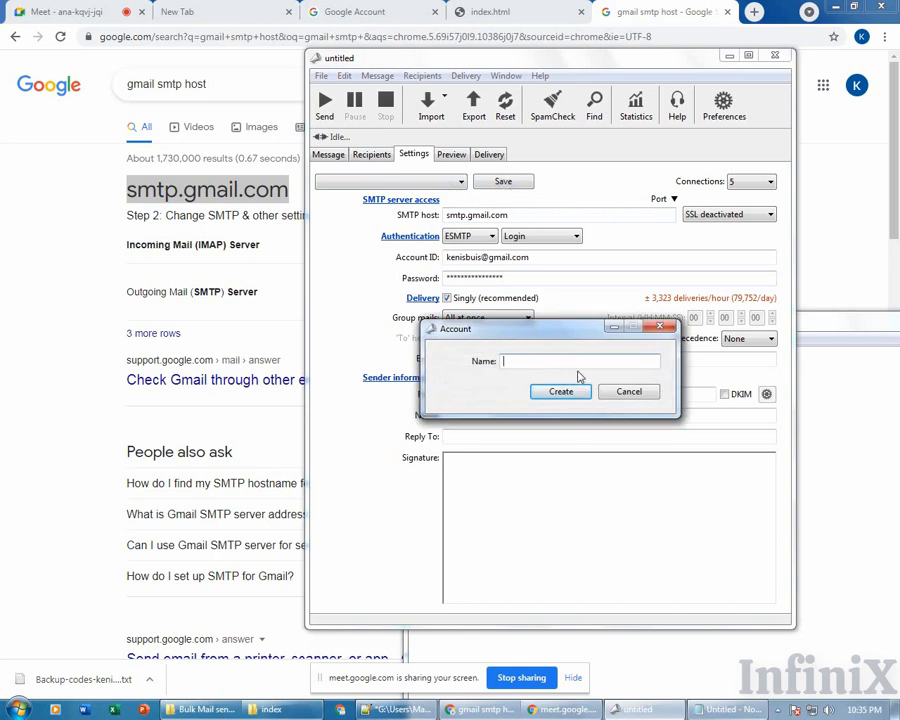
click(615, 391)
click(445, 183)
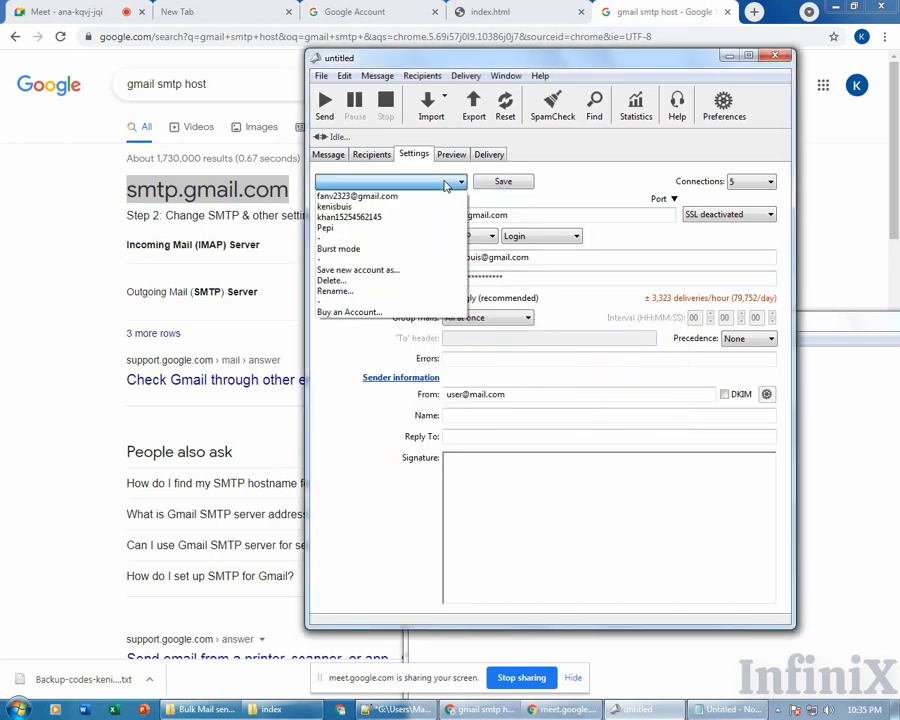
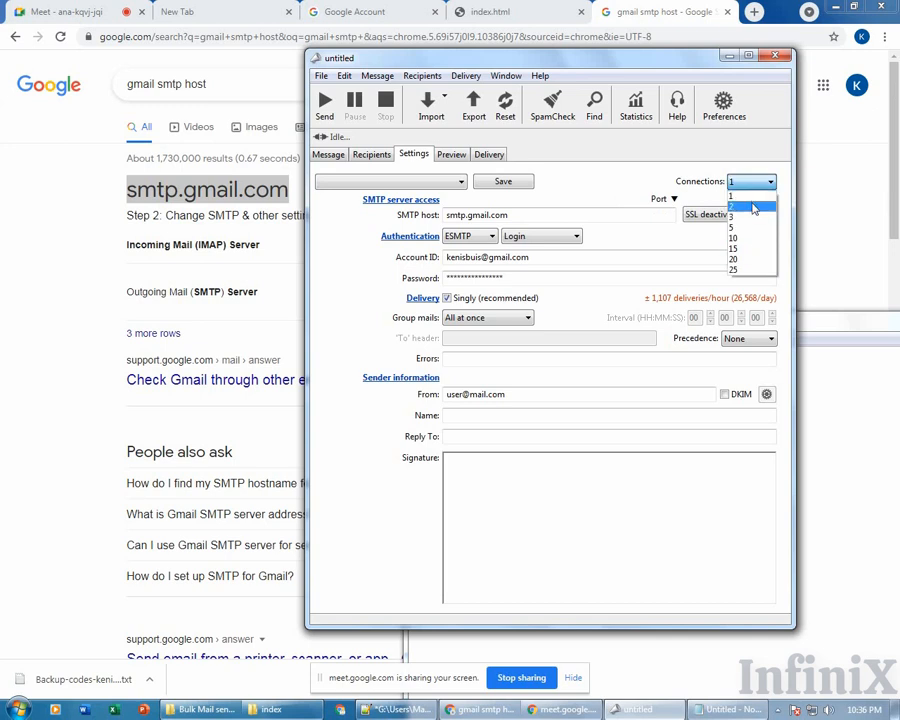
click(754, 208)
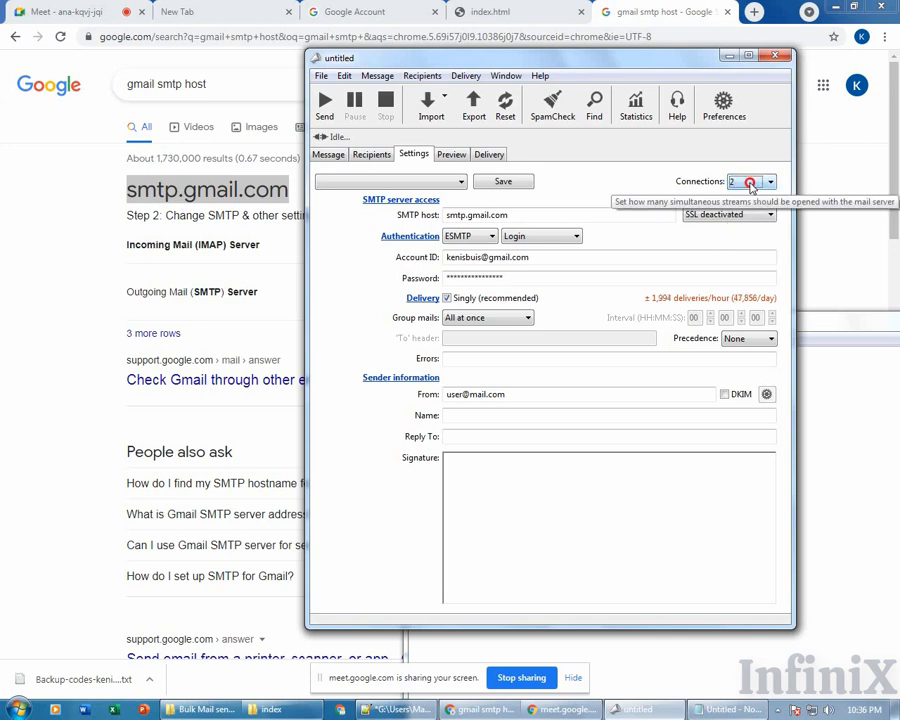
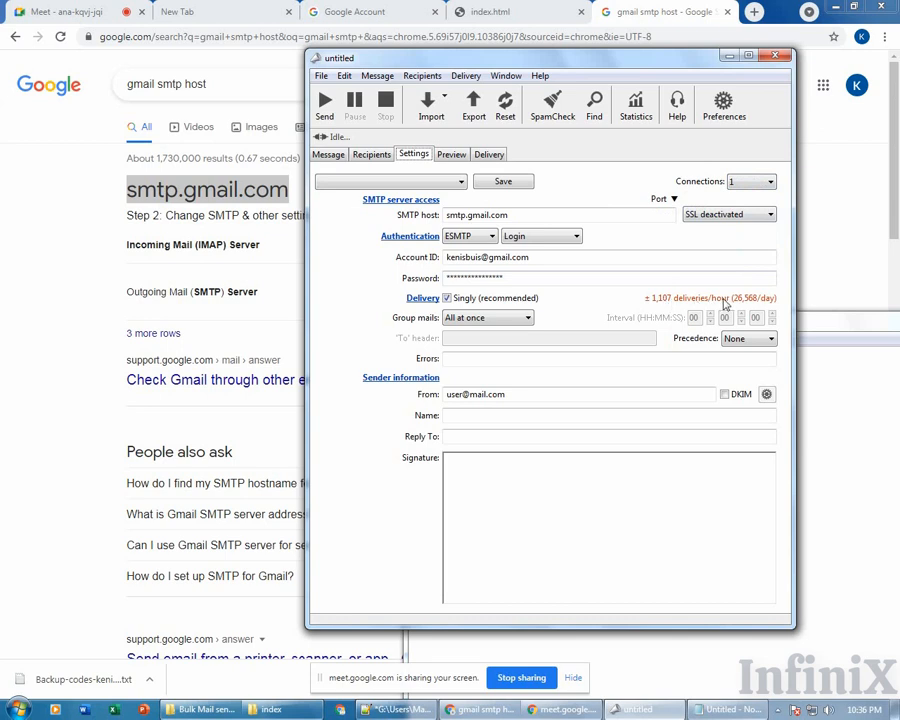
Set the Connections dropdown to 5 simultaneous connections, about 3,323 deliveries per hour.
click(765, 182)
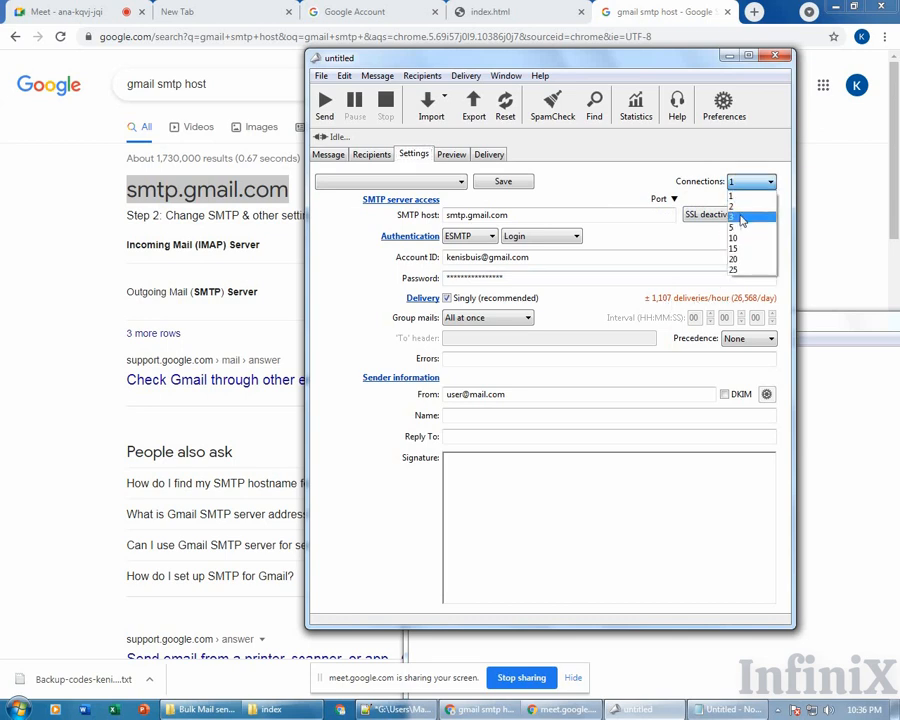
click(740, 227)
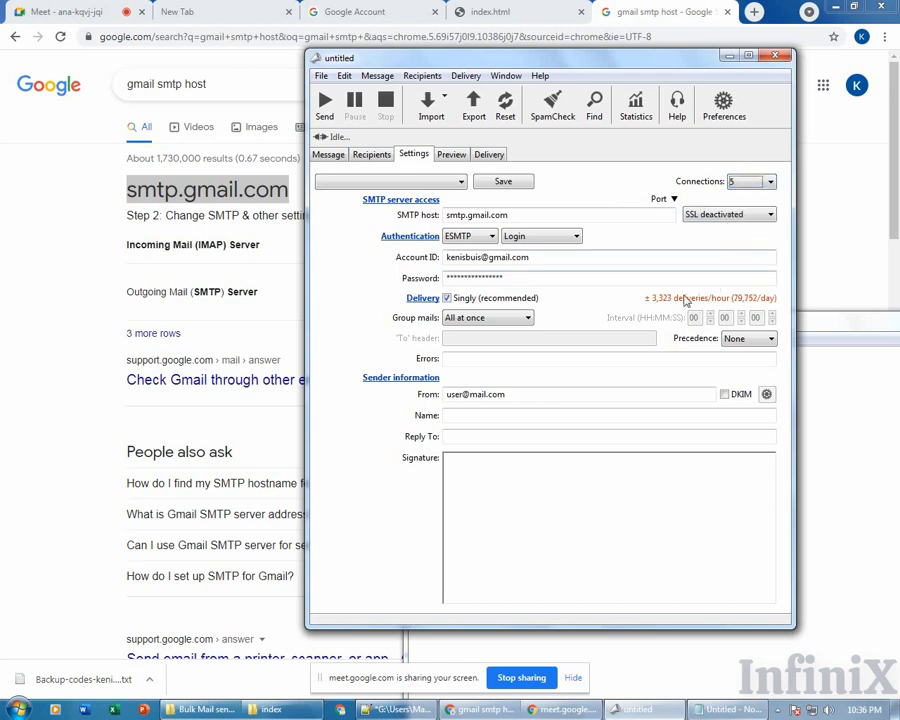
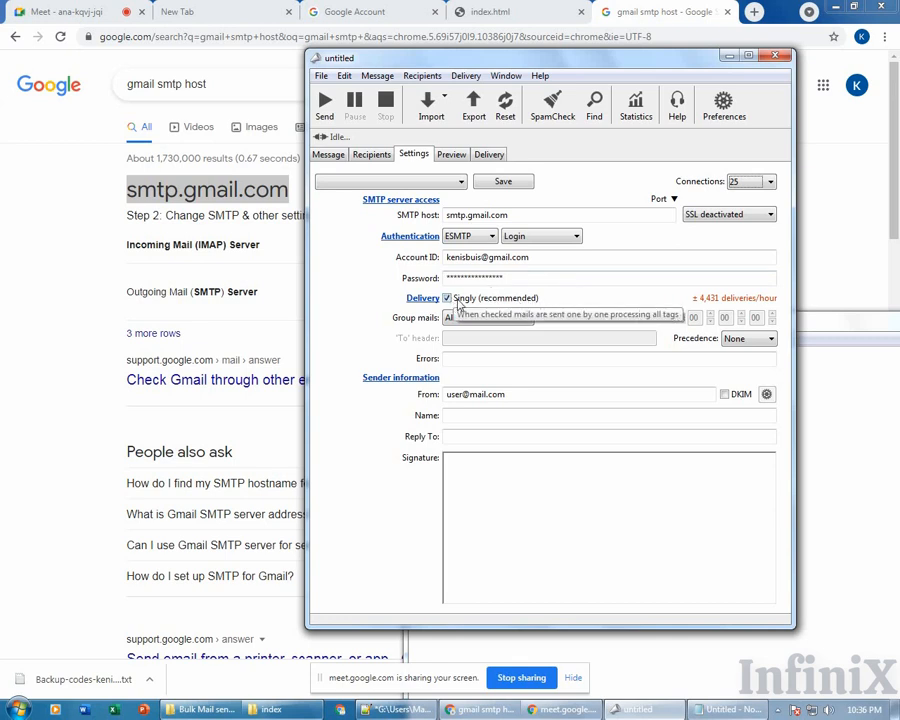
Lower Connections to 1 simultaneous connection, about 1,107 deliveries per hour (26,568/day).
click(754, 182)
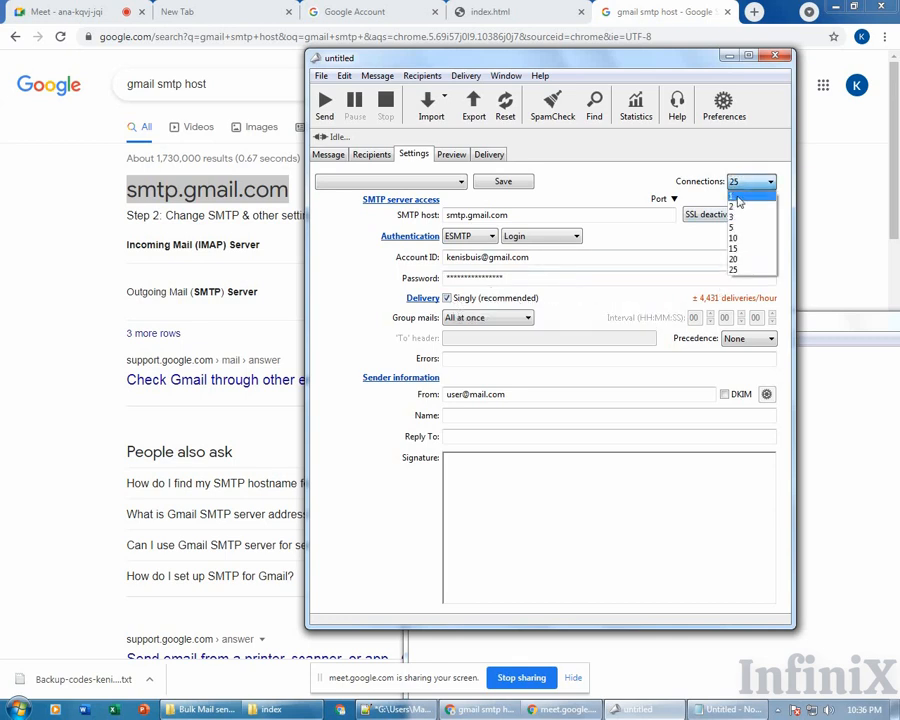
click(750, 196)
click(752, 183)
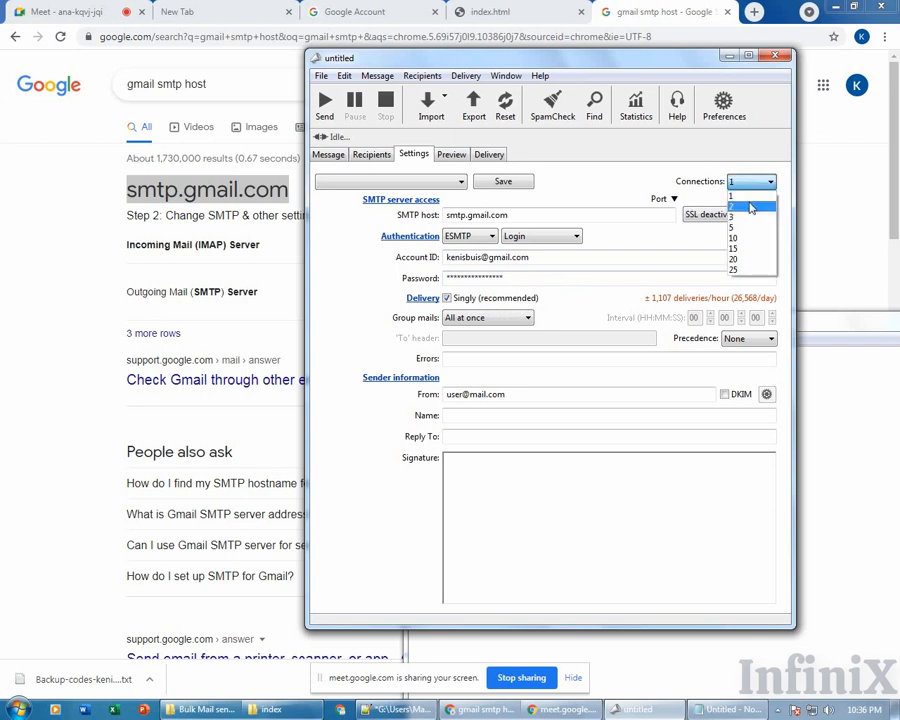
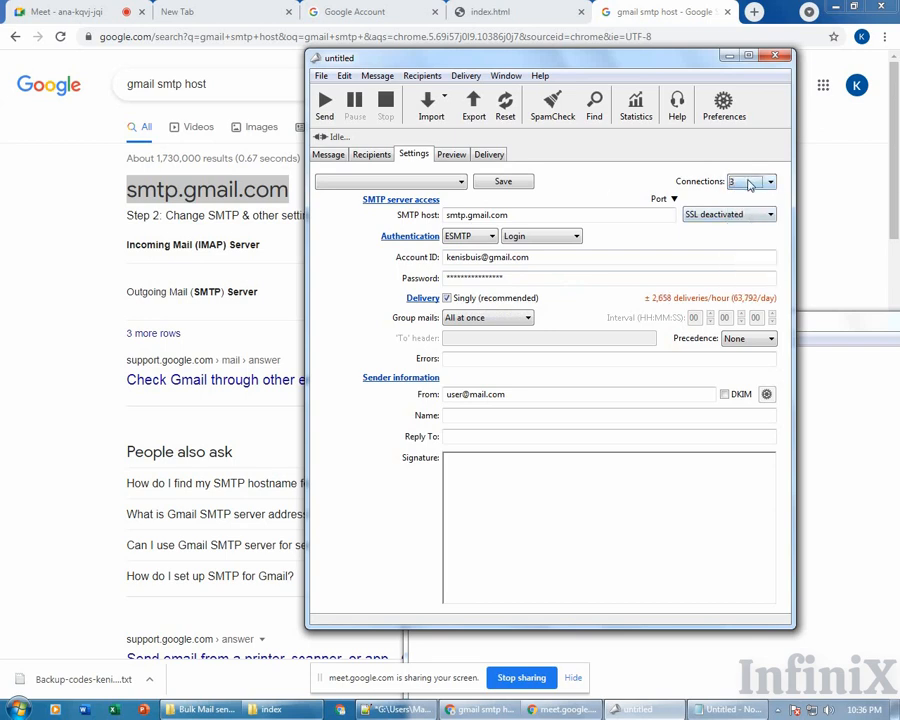
Pick a new Connections count, aiming for 1; it ends at 3, about 2,658 deliveries per hour.
click(751, 186)
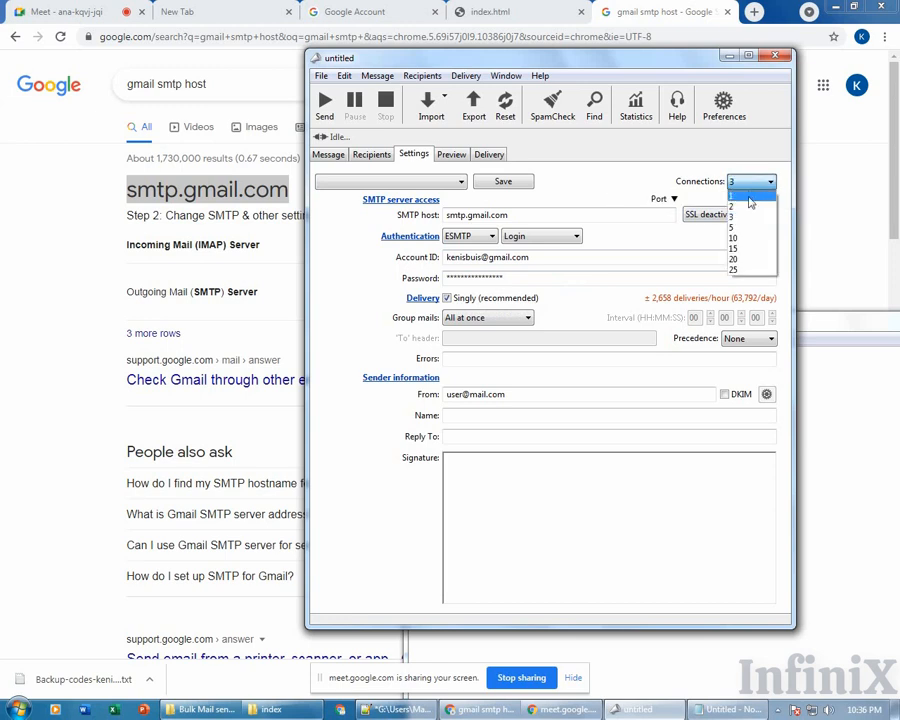
click(750, 196)
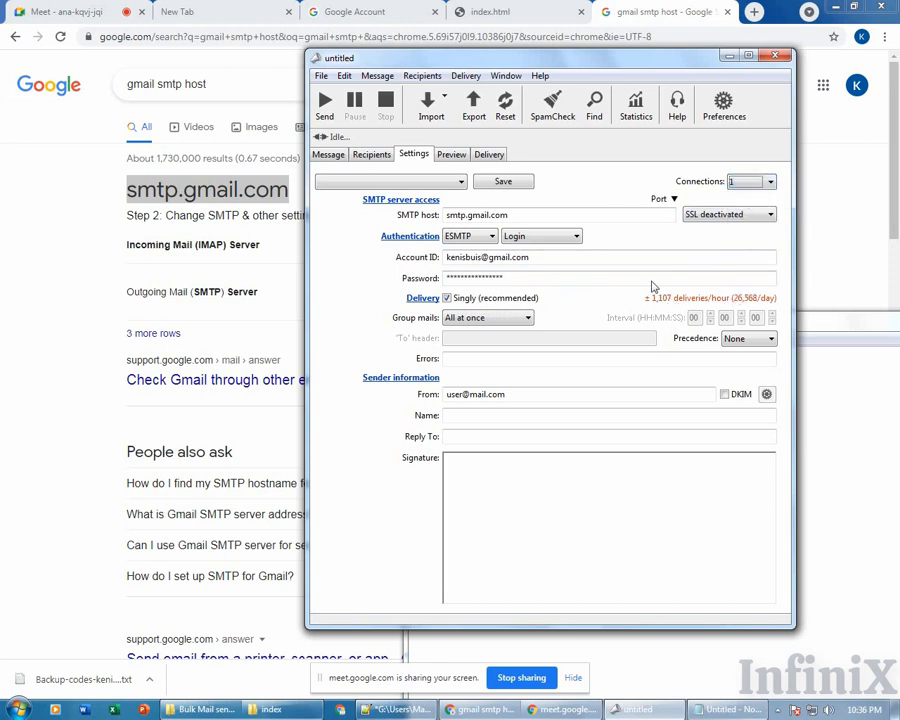
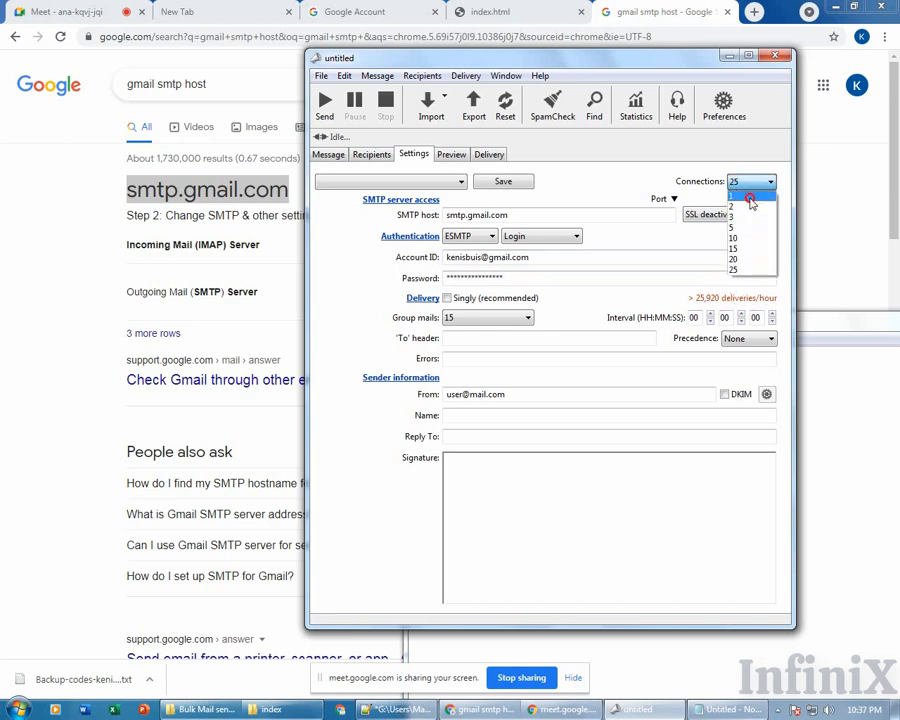
Pick a Connections count aiming for 1; it lands on 25, about 25,920 deliveries per hour.
click(750, 197)
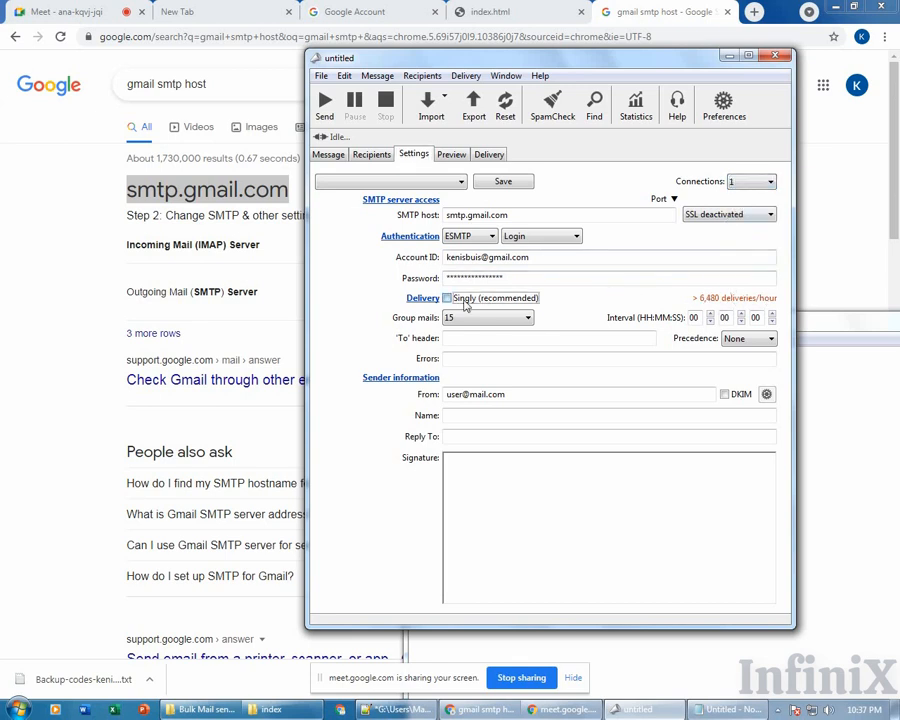
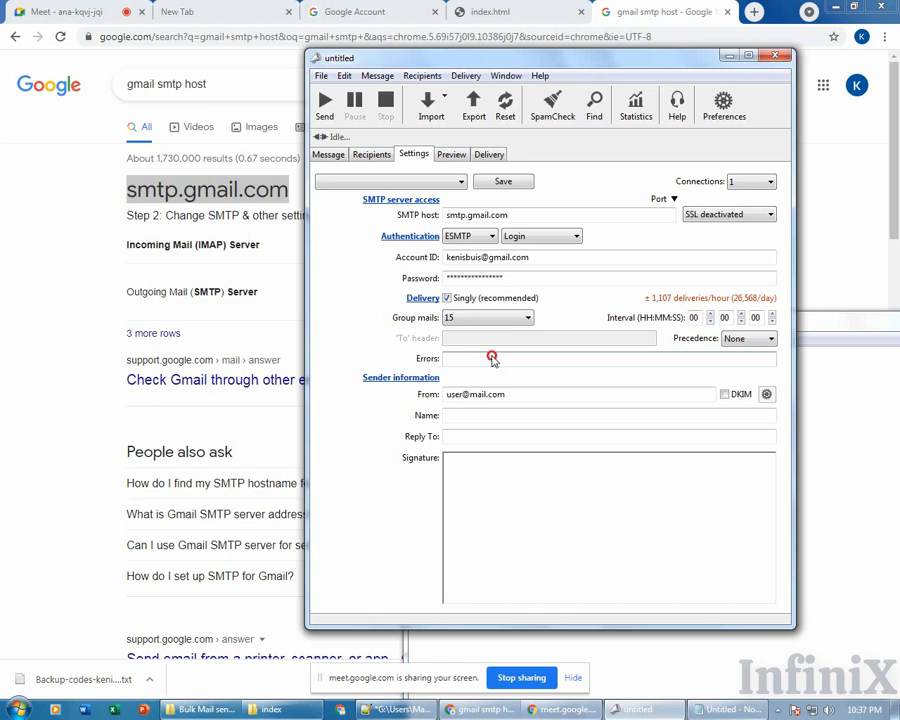
Select the Gmail account address in the Account ID field for reuse as the Errors address.
drag(532, 257, 446, 257)
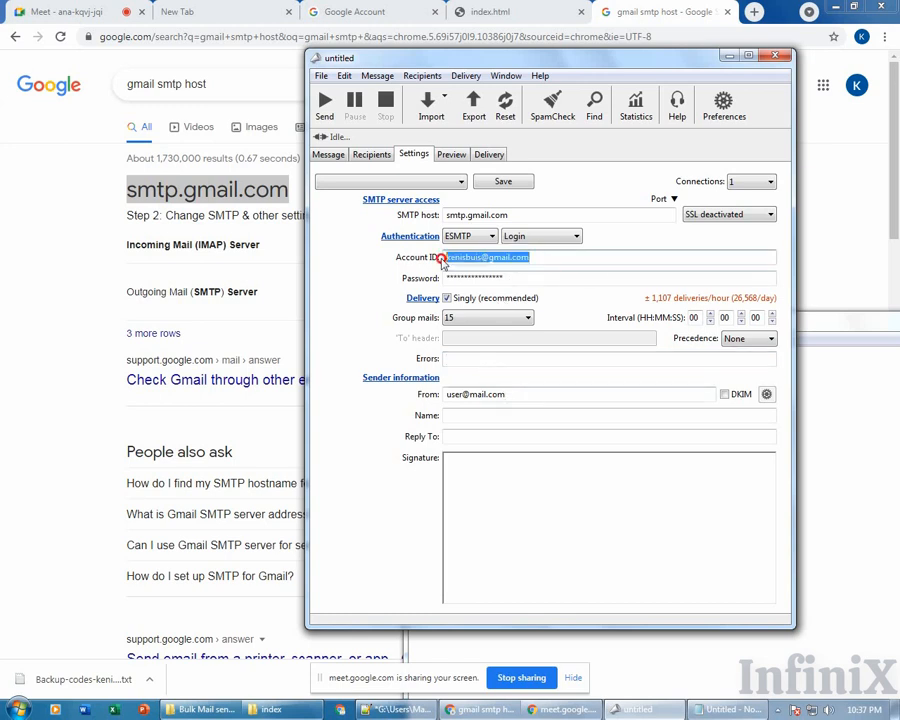
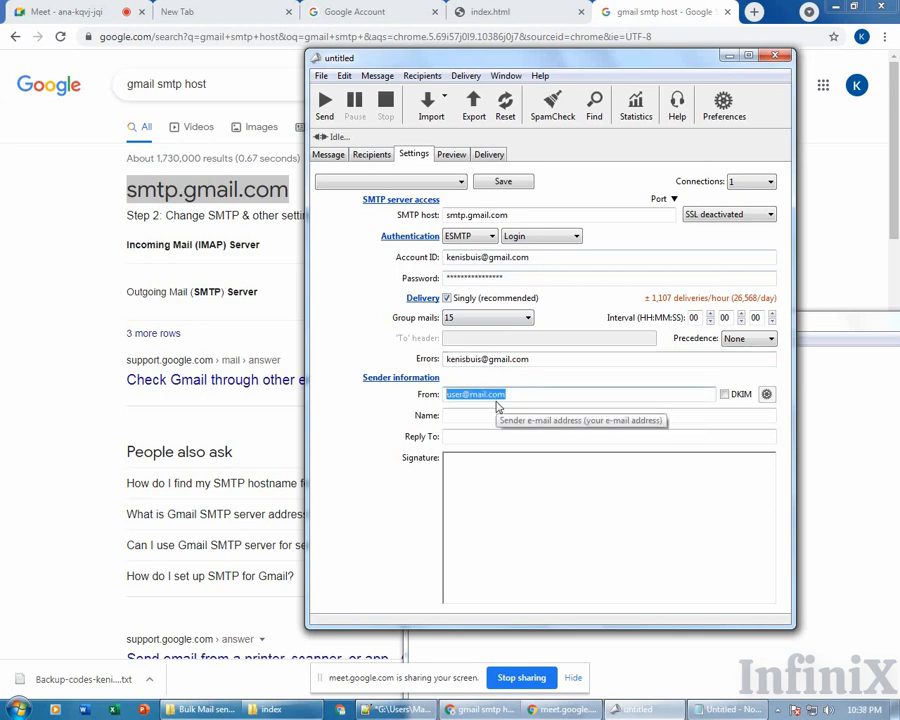
Replace the placeholder in the From field with the pasted Gmail account address.
key(ctrl+v)
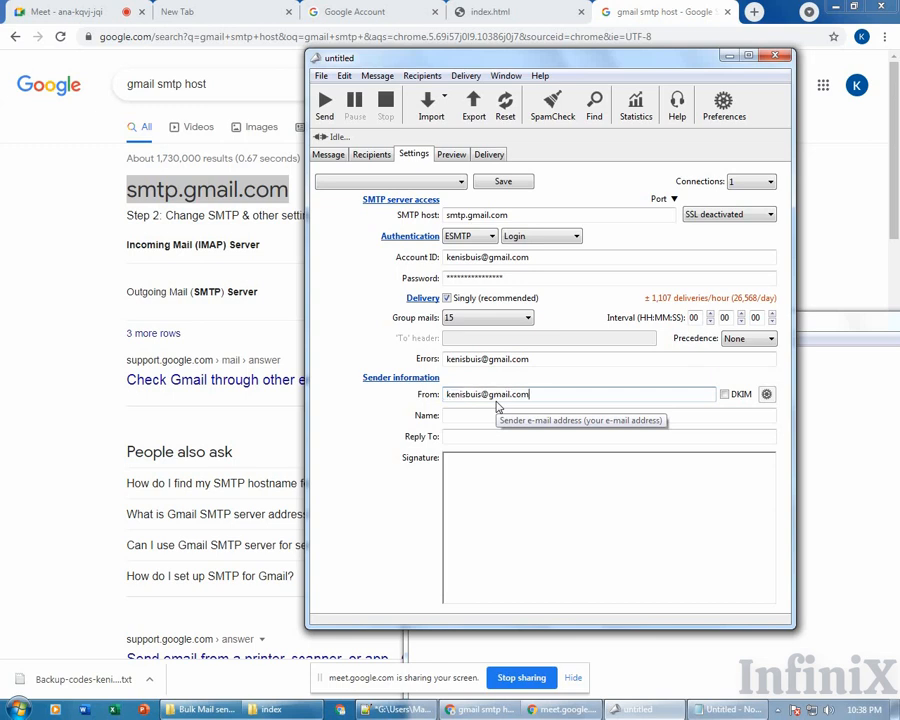
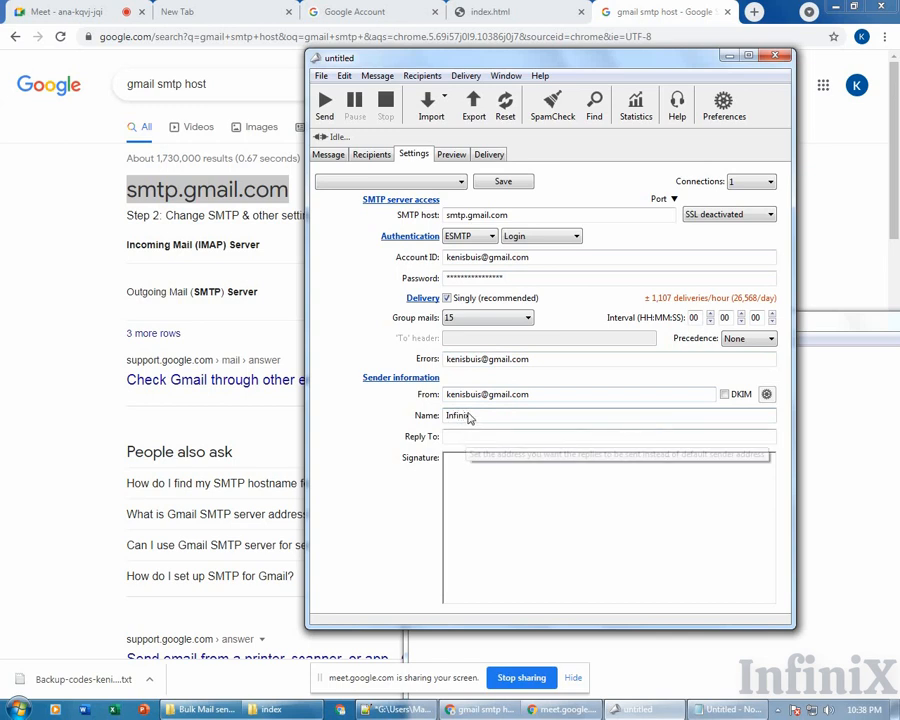
Correct the sender Name's last letter so it reads 'Infinix'.
key(BackSpace)
text(x)
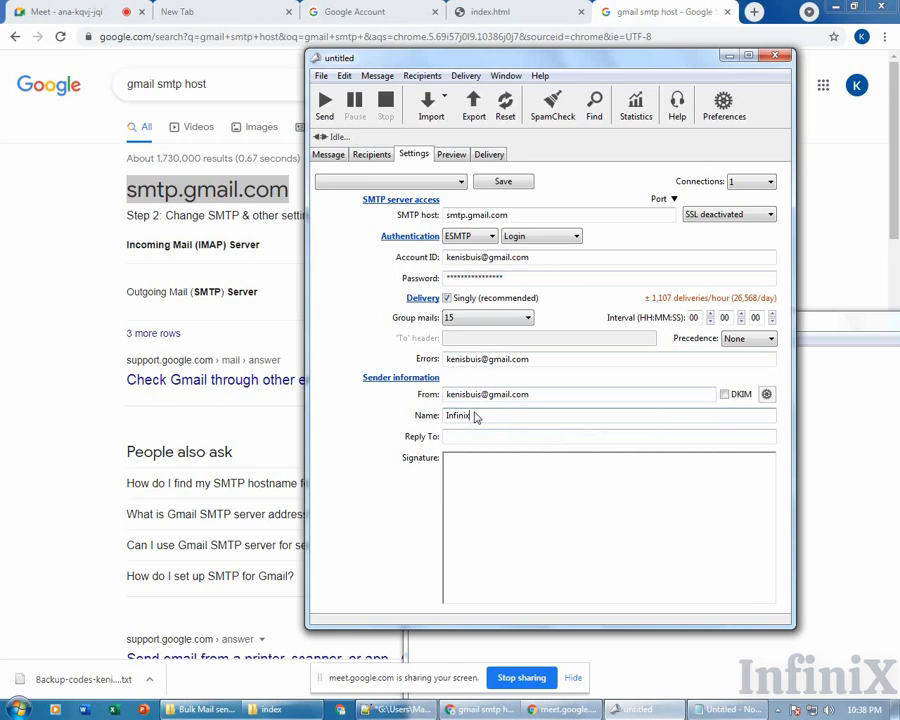
double_click(453, 420)
double_click(459, 419)
click(464, 438)
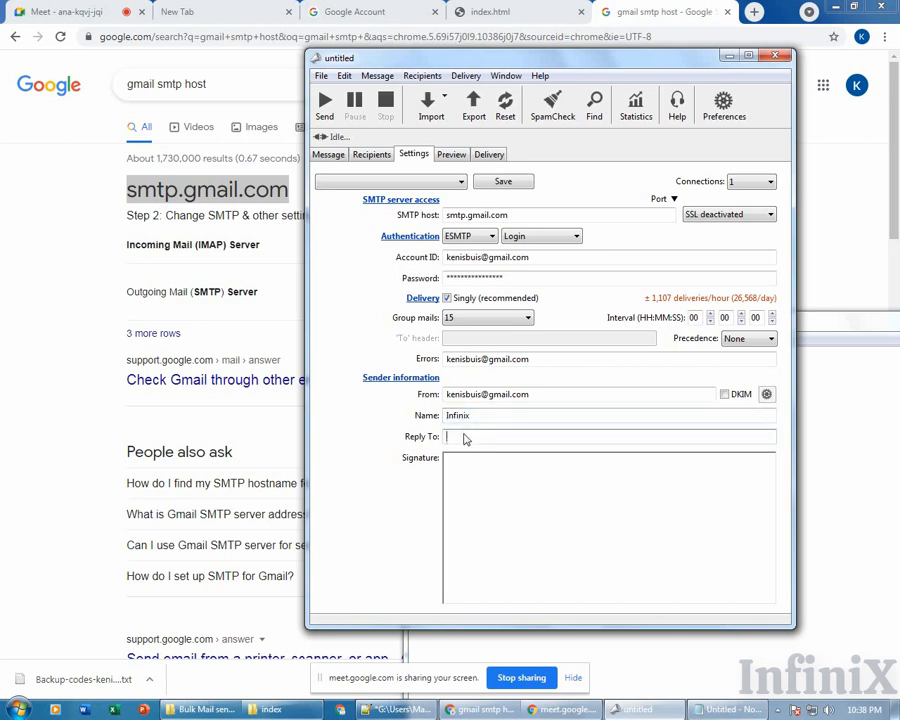
double_click(473, 360)
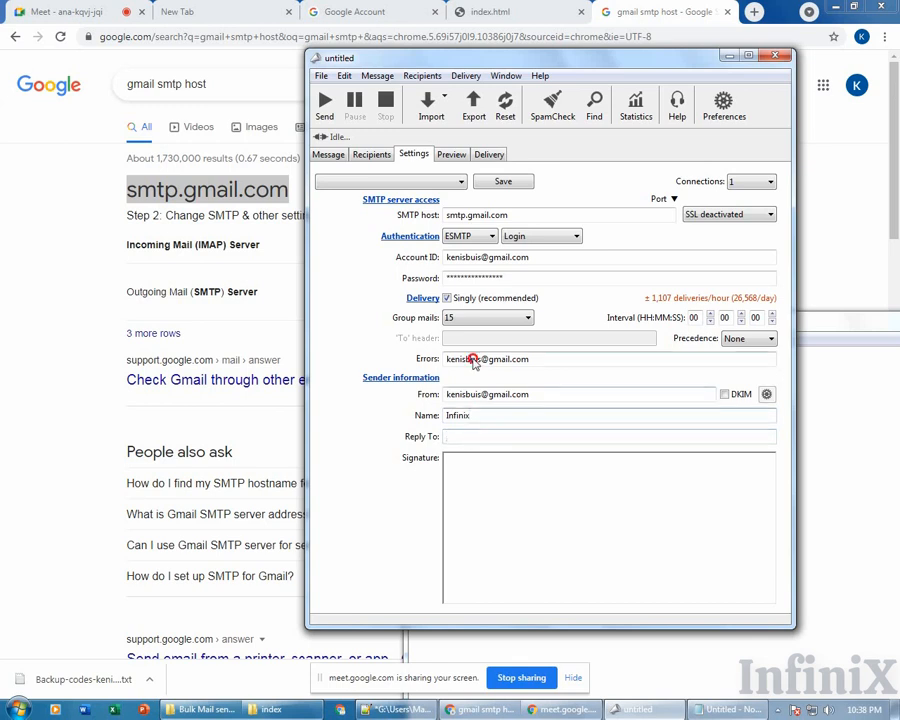
click(481, 360)
drag(480, 360, 447, 361)
click(460, 417)
click(463, 441)
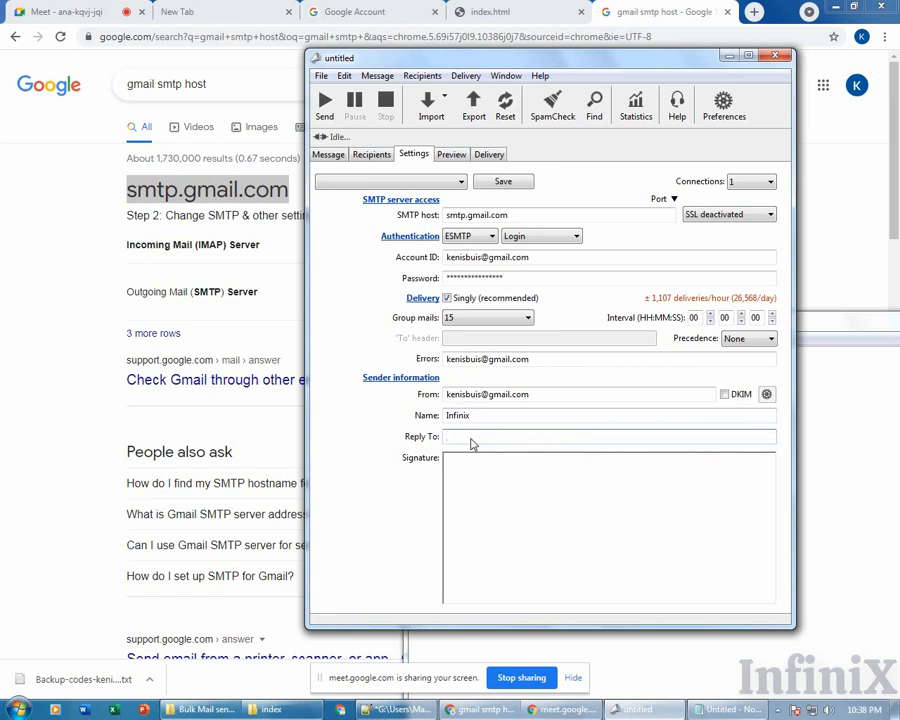
drag(531, 396, 447, 395)
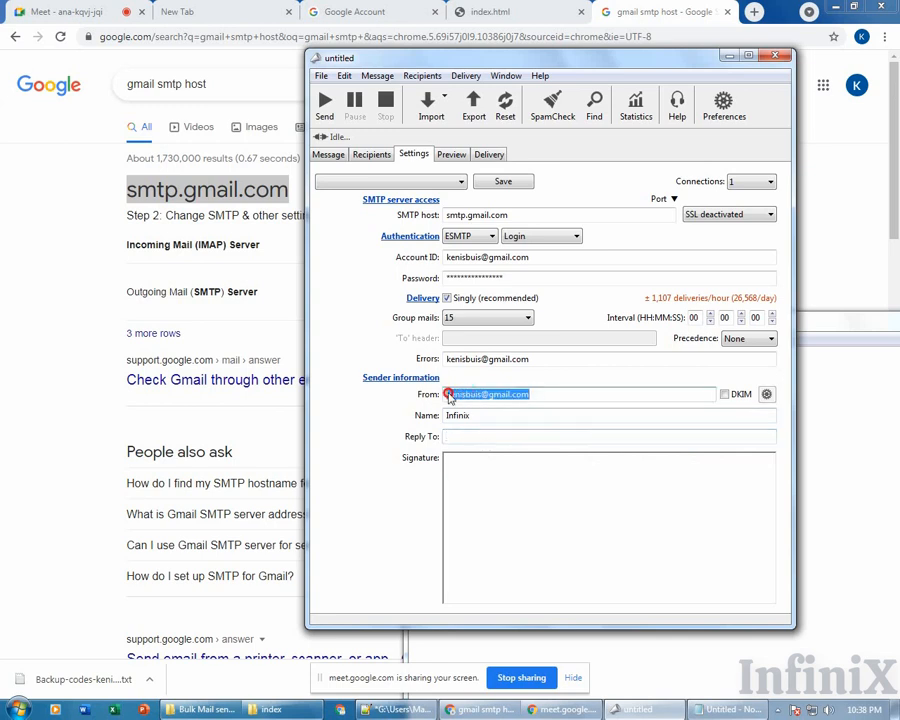
click(453, 440)
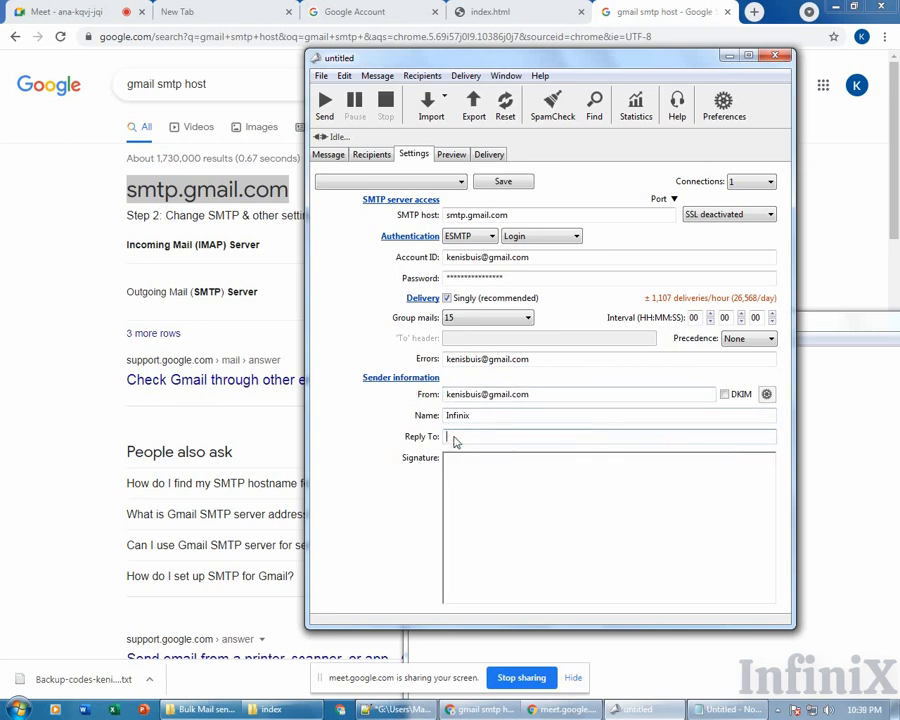
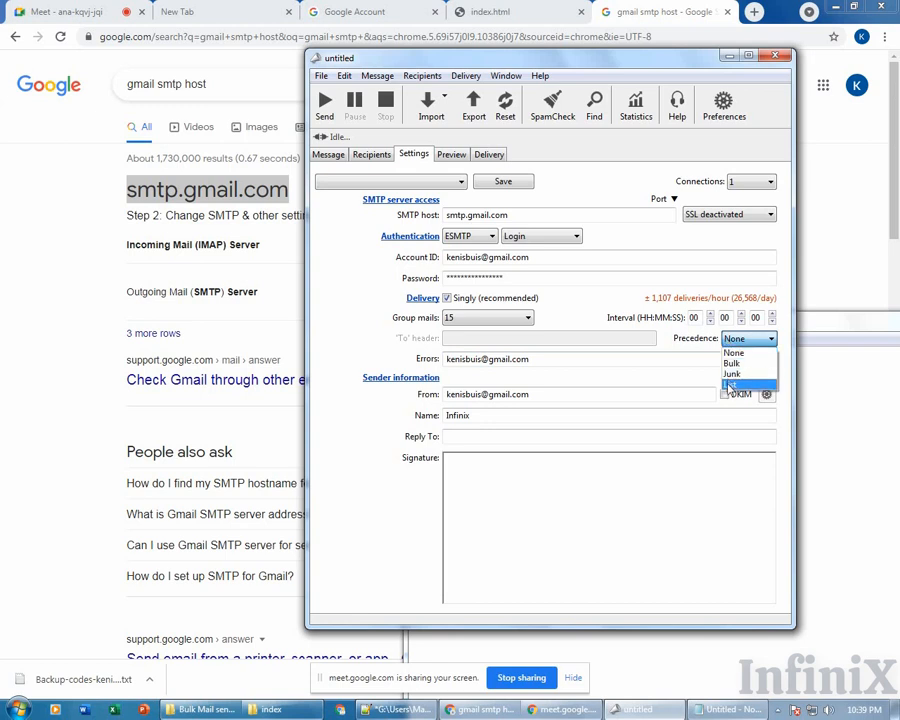
Keep the message Precedence at None rather than Bulk, Junk or List.
click(698, 355)
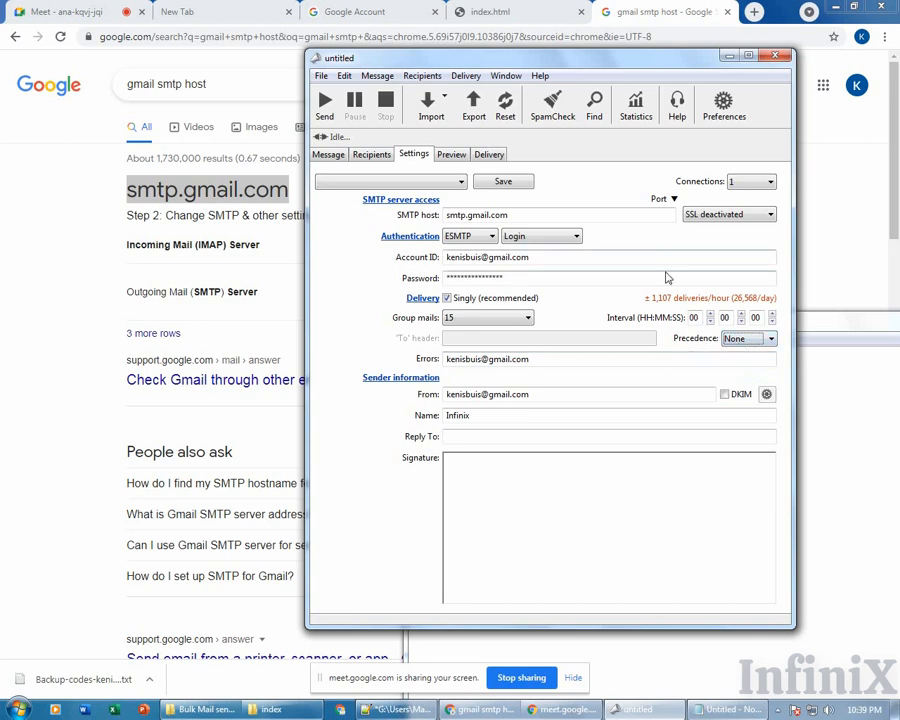
click(648, 242)
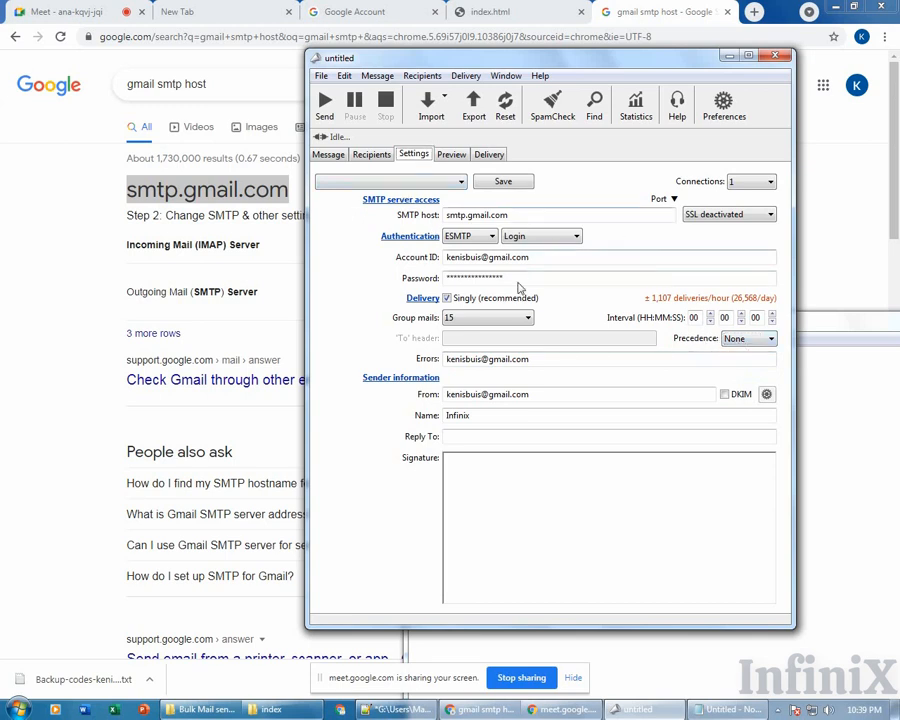
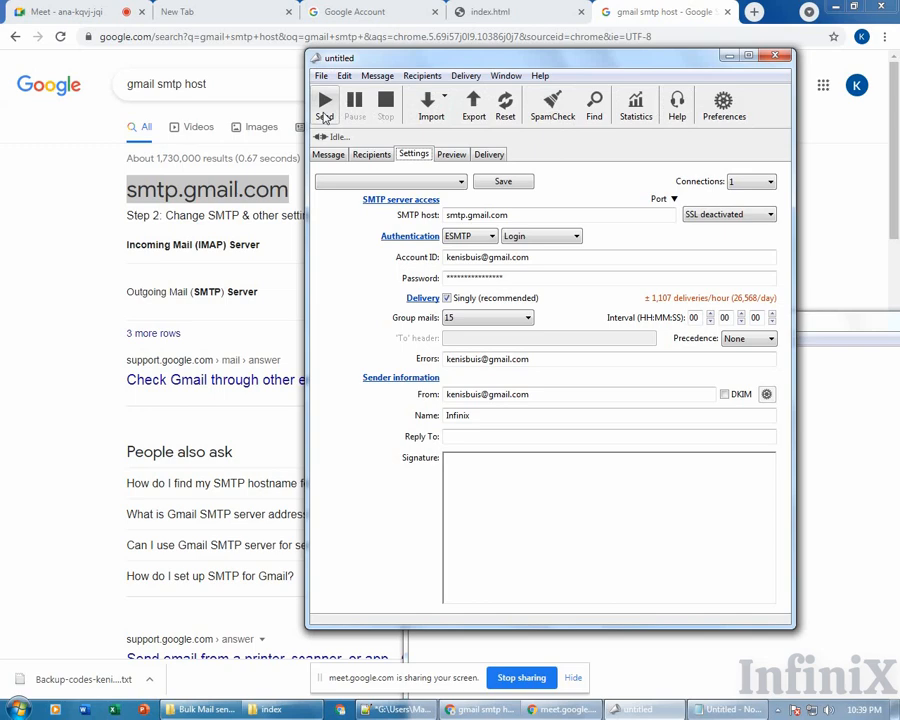
Send the message to all 8 recipients, triggering the unsaved-changes caution.
click(328, 110)
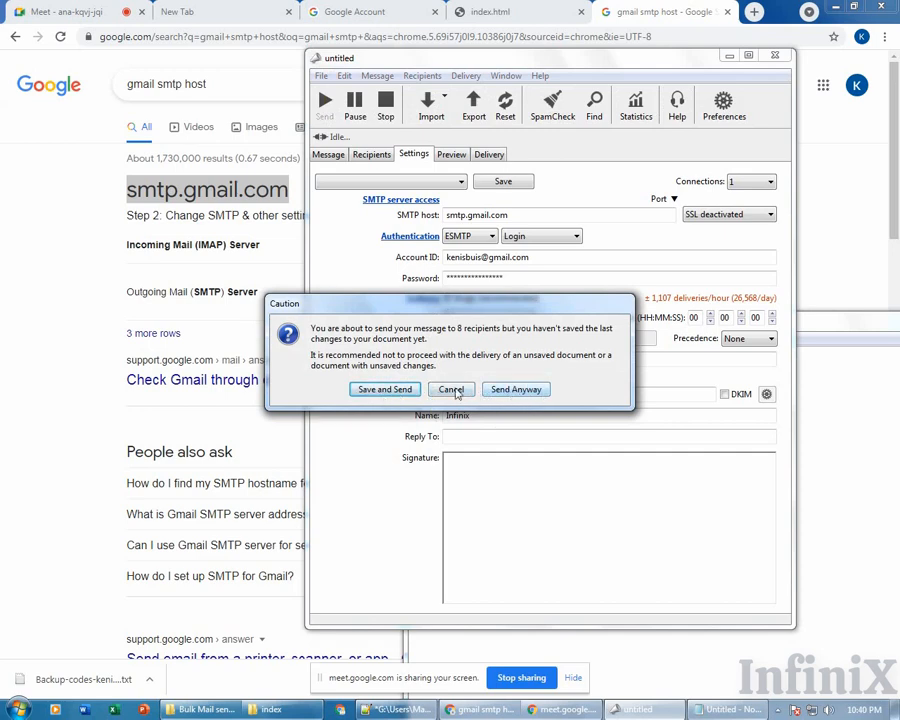
Cancel the 8-recipient send at the Caution prompt, then browse the Import sources without choosing one.
click(452, 389)
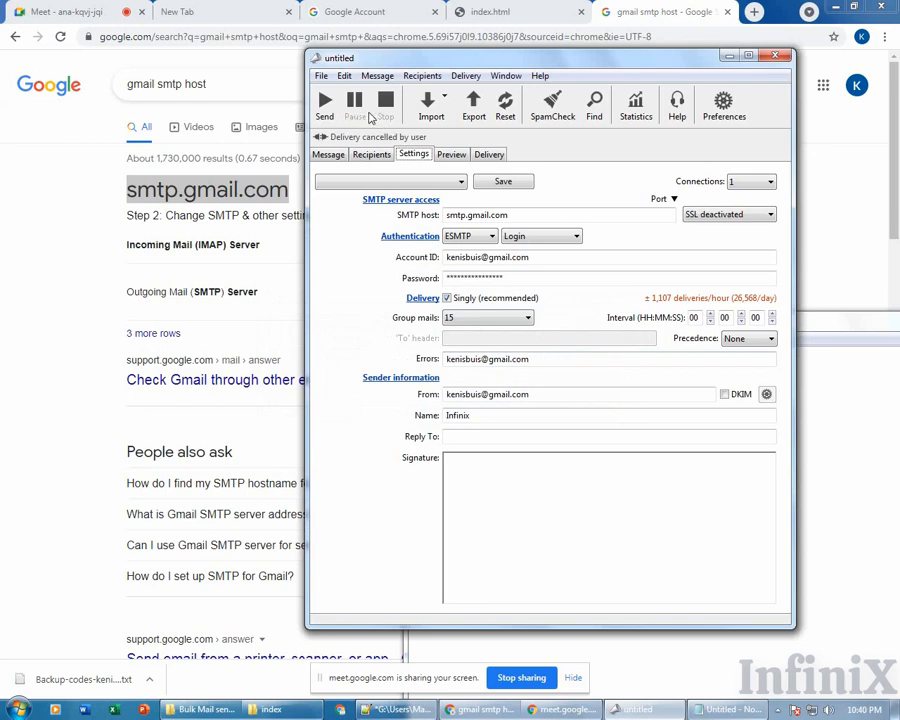
click(431, 108)
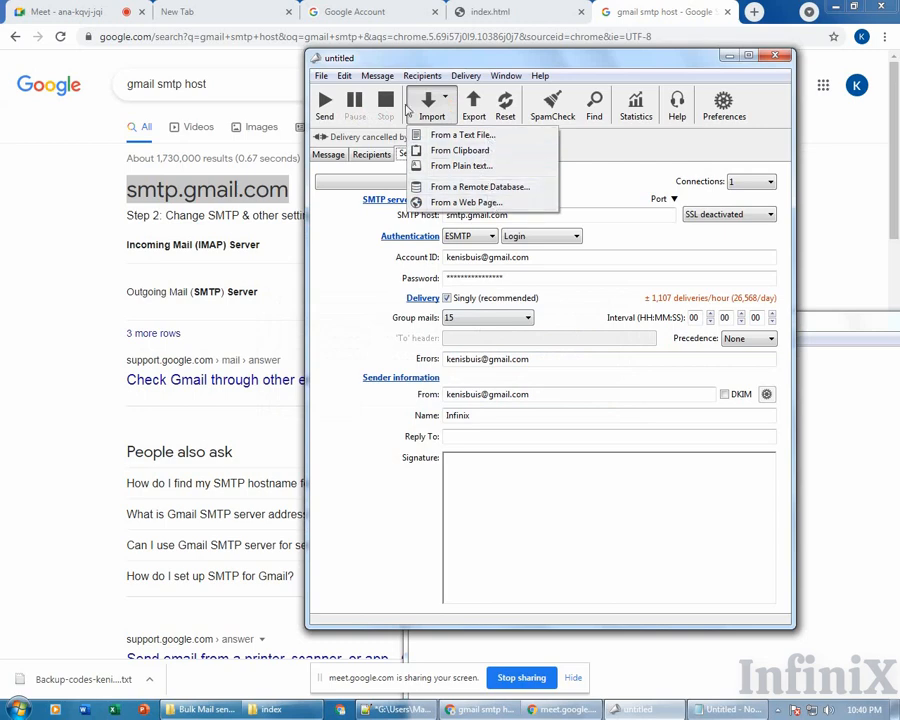
click(446, 108)
click(422, 106)
click(490, 116)
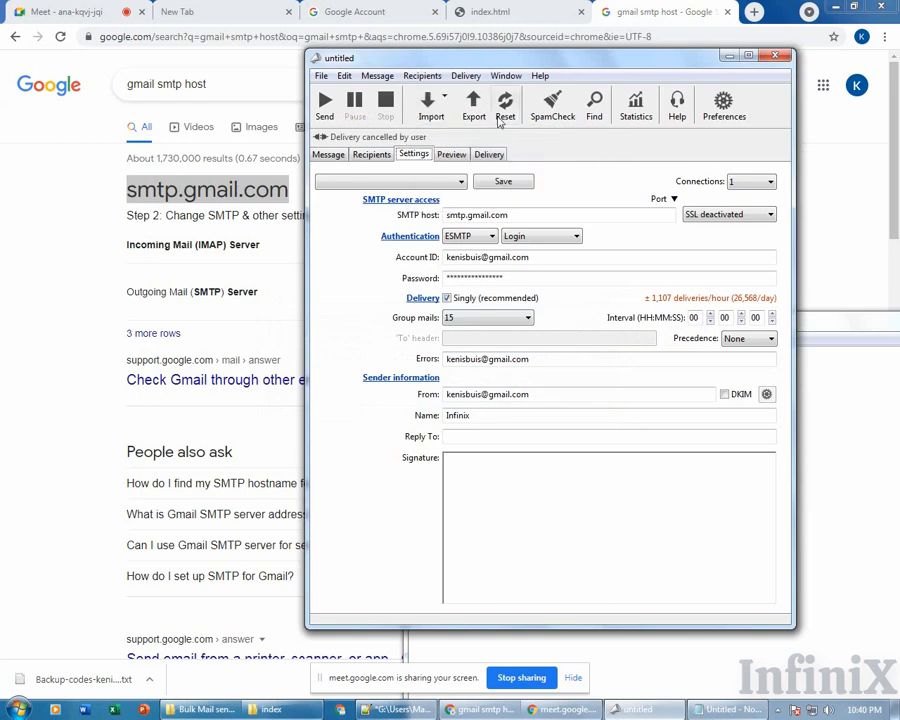
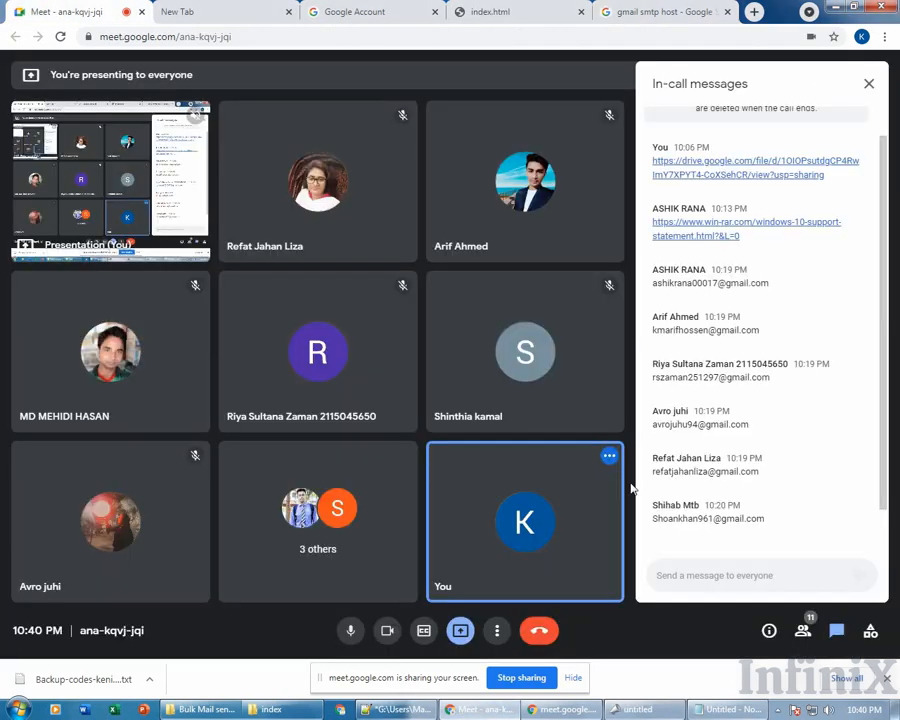
Switch Chrome to the 'gmail smtp host' results, then bring the untitled MaxBulk Mailer window forward.
click(623, 10)
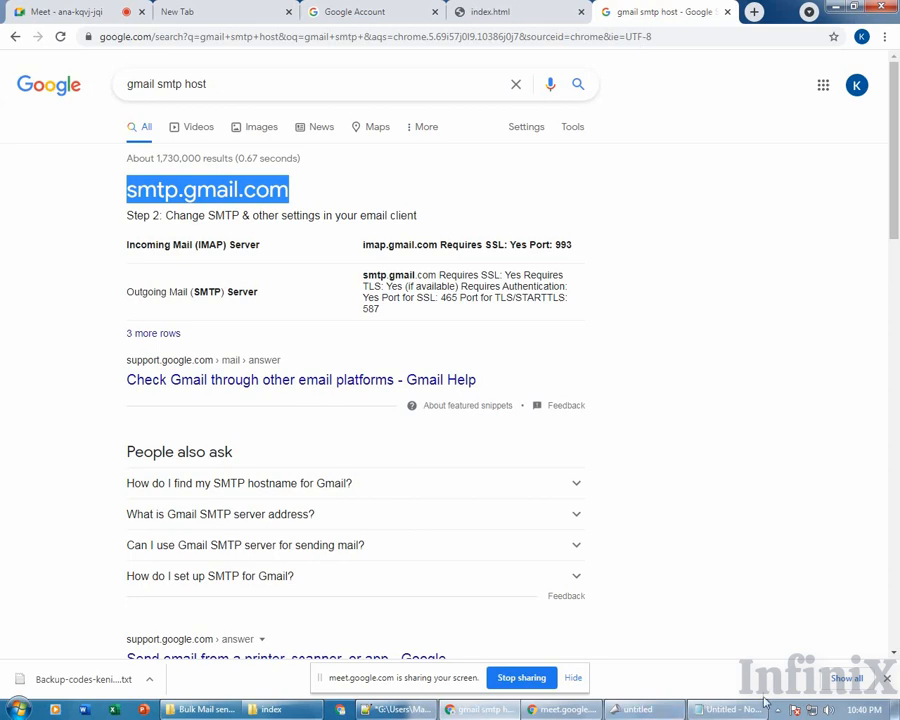
click(656, 707)
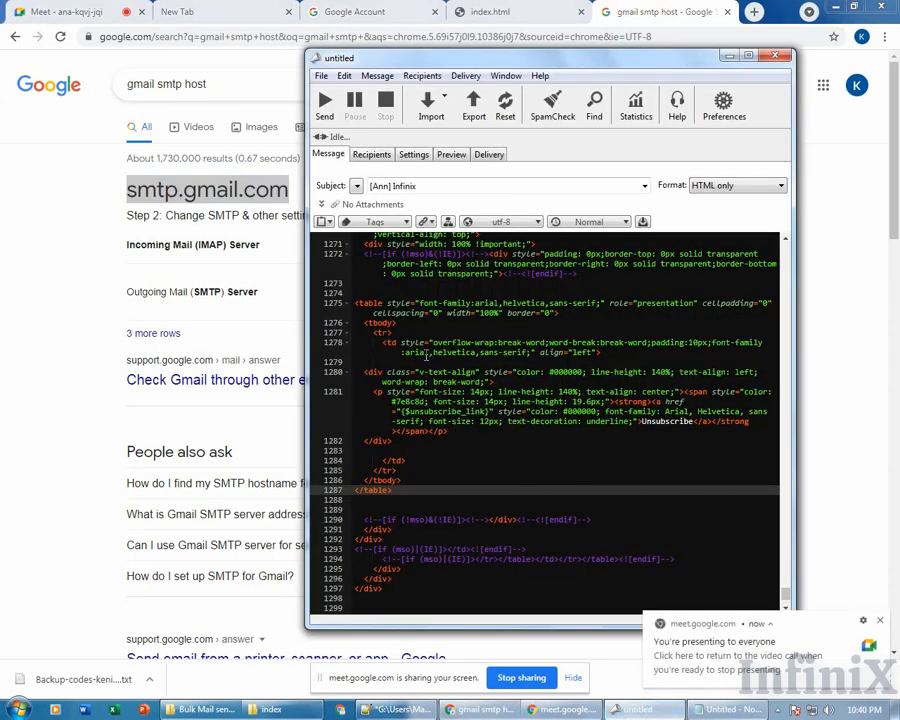
Review the end of the HTML code, select the fifth of eight recipients, then return to the message.
scroll(440, 390, down, 4)
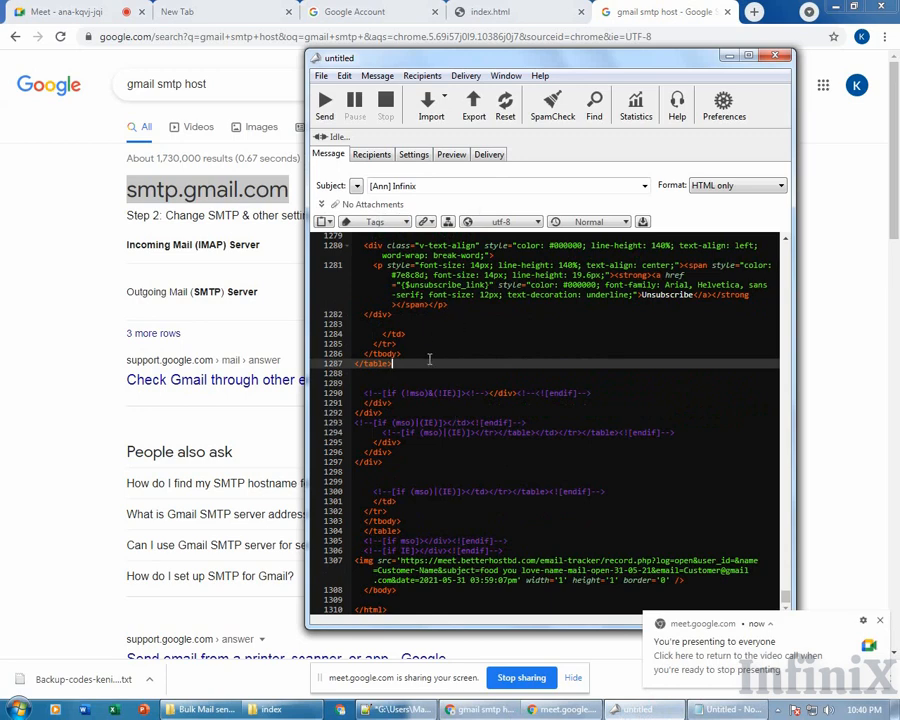
scroll(433, 360, up, 6)
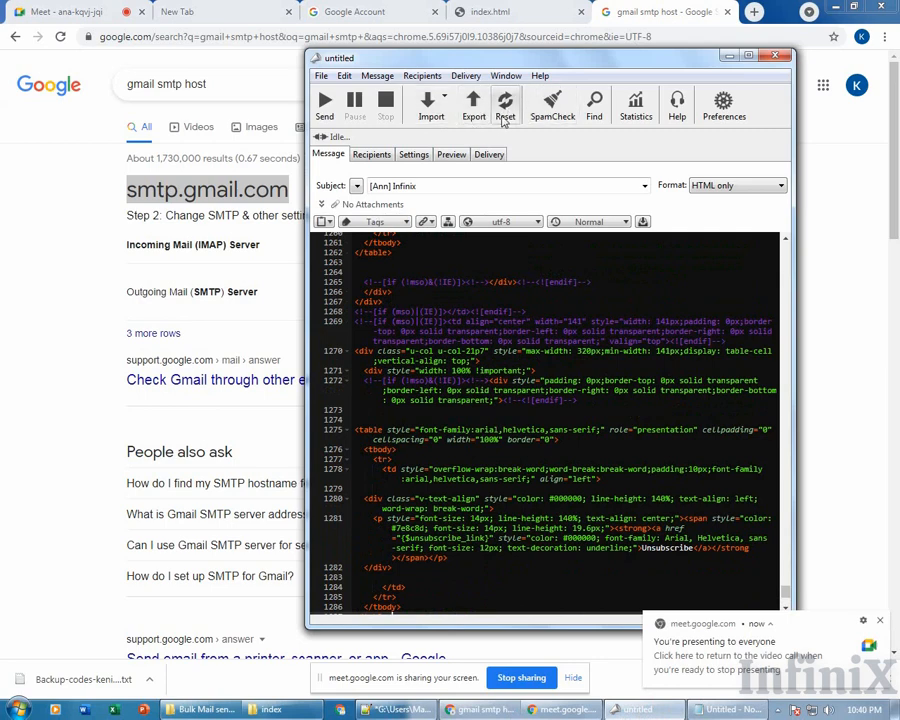
click(371, 155)
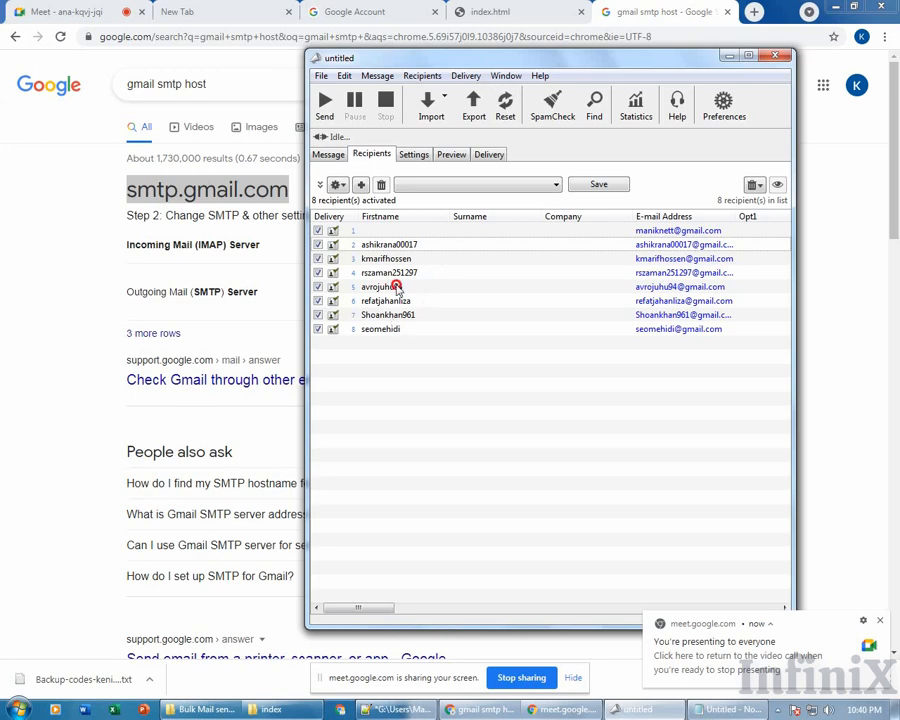
click(397, 287)
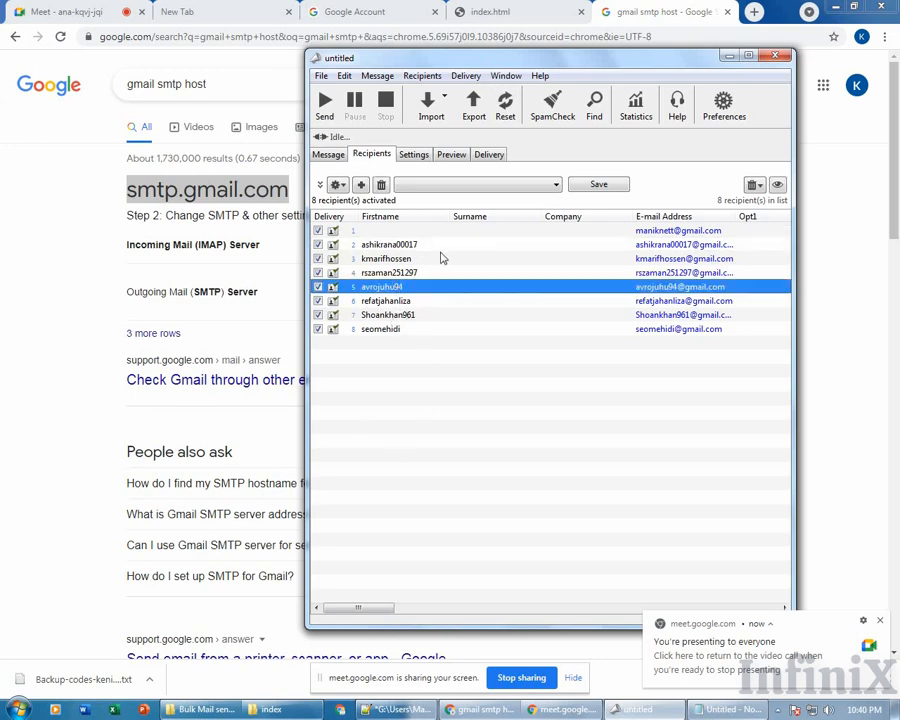
click(331, 157)
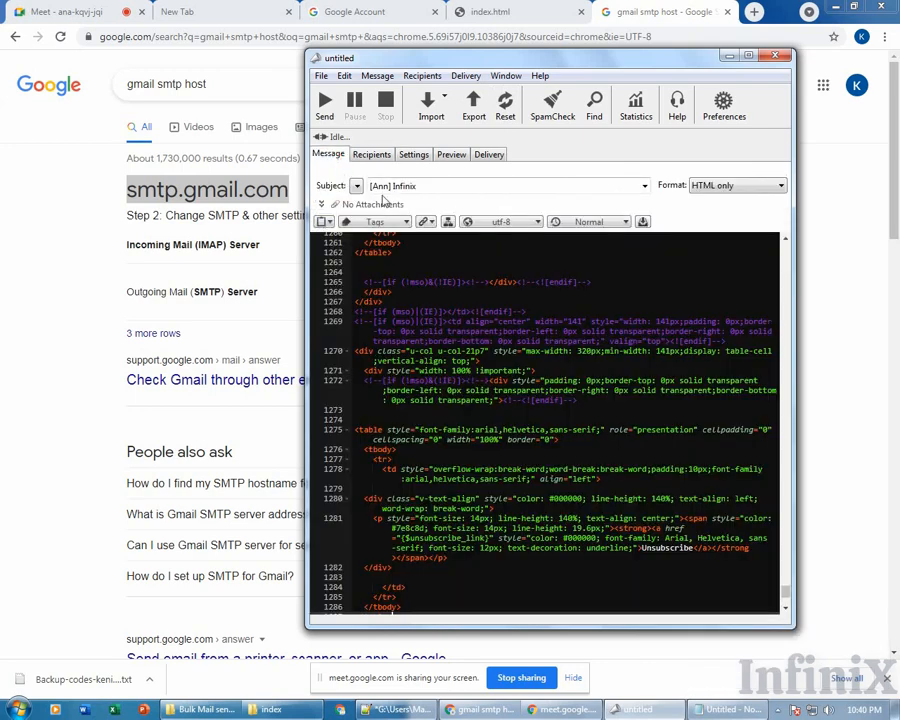
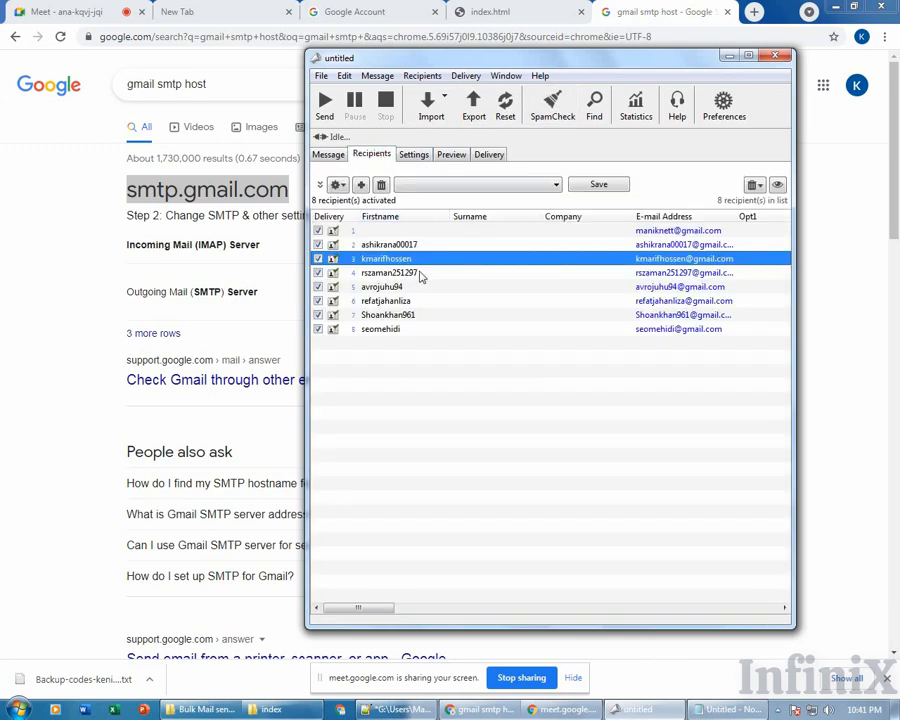
Review the eight recipients, Gmail SMTP settings and HTML preview, then spam-check the newsletter for 3 warnings.
click(517, 286)
click(414, 154)
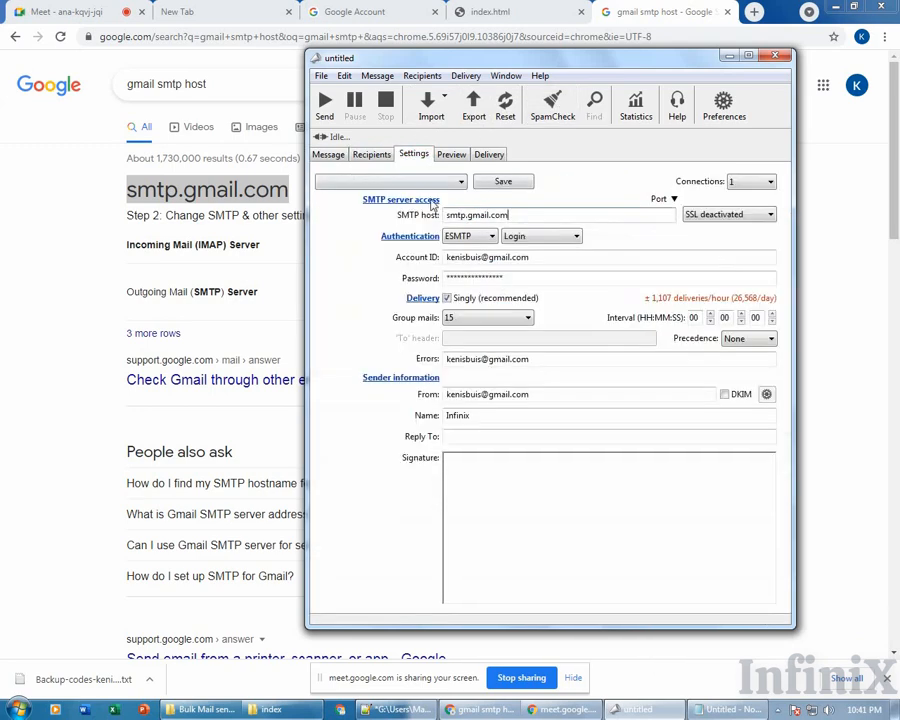
click(451, 155)
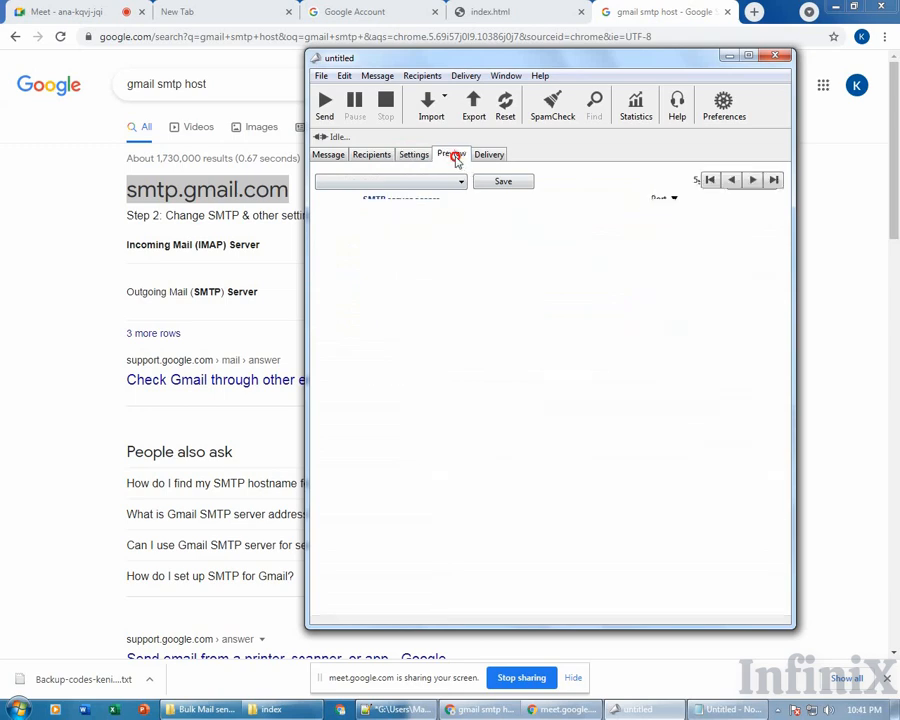
click(551, 106)
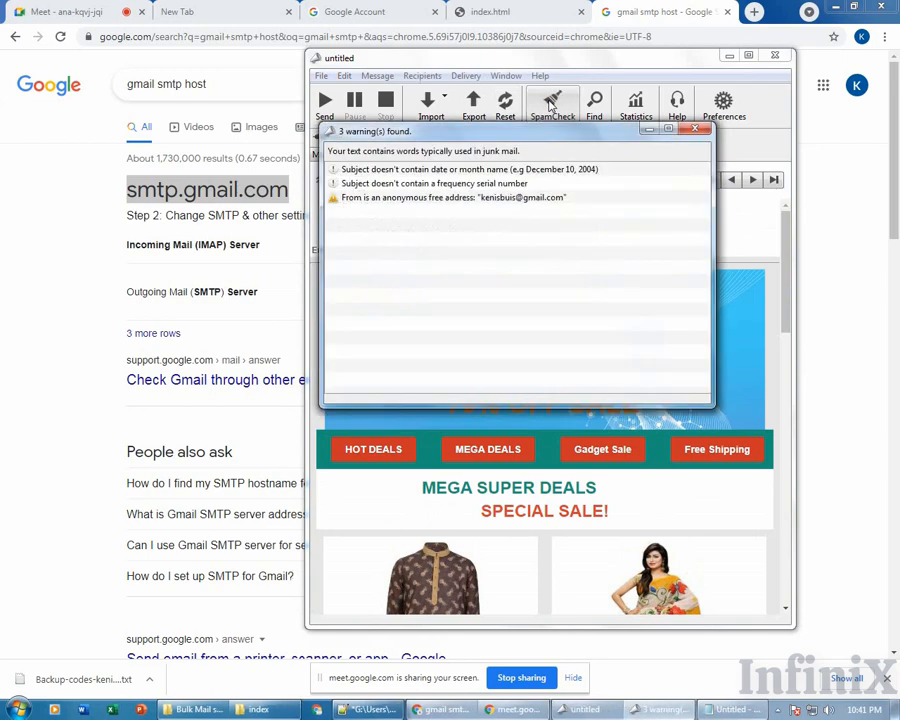
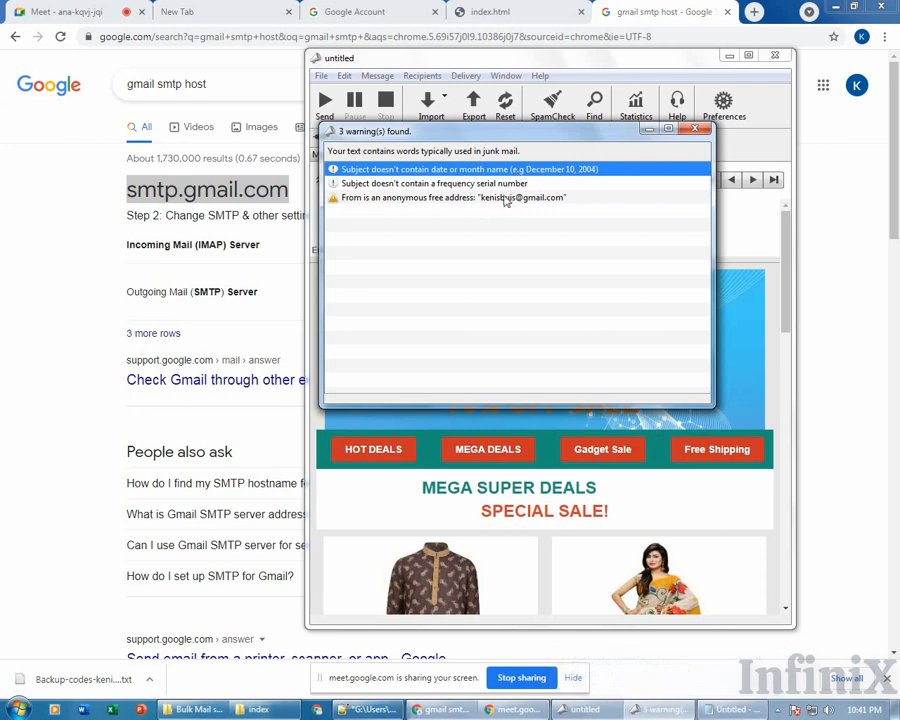
Read the SpamCheck warnings on the missing subject date, missing serial number and anonymous free sender address.
click(490, 183)
click(488, 197)
click(499, 170)
click(512, 183)
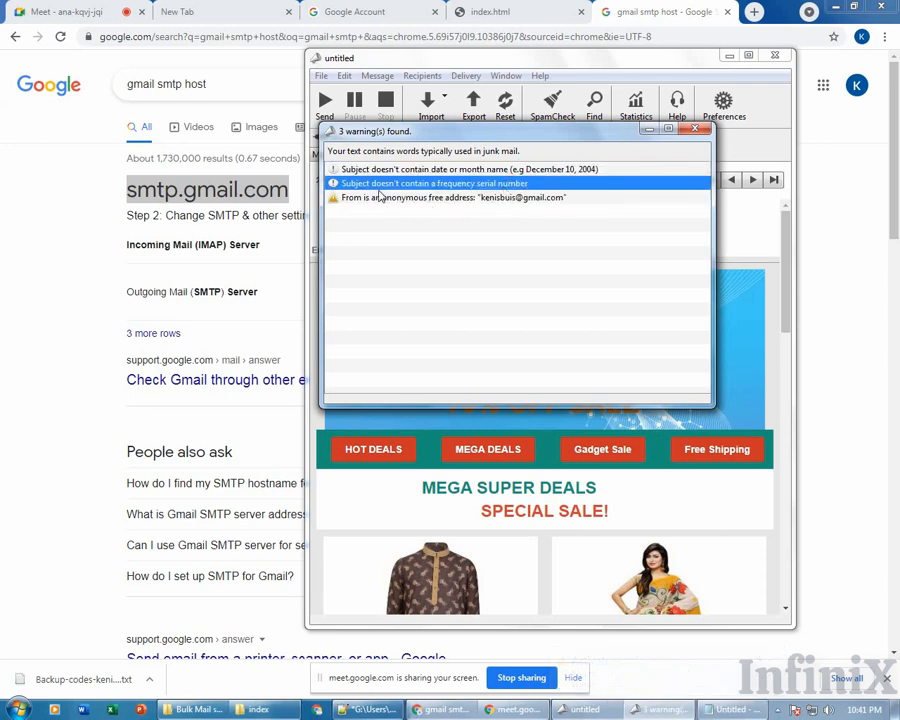
click(496, 170)
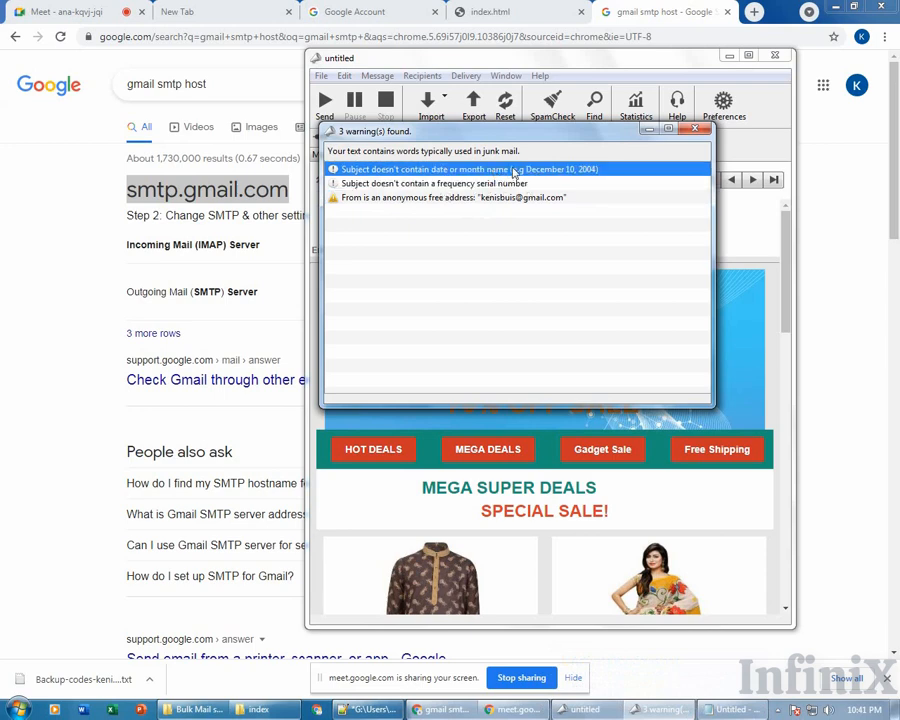
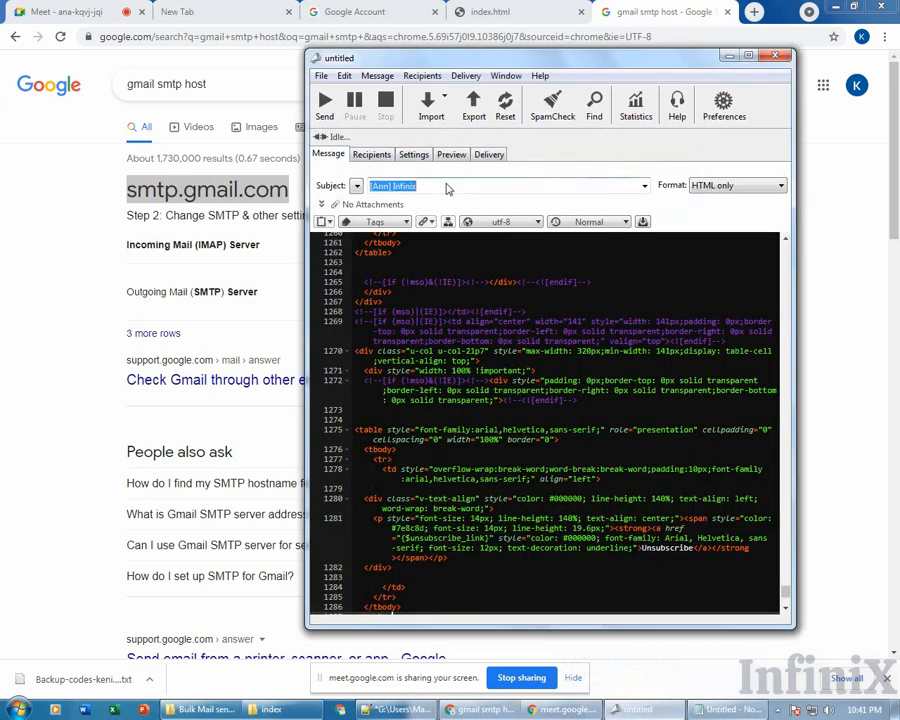
Append ' 29-june' to the subject so it reads '[Ann] Infinix 29-june'.
click(438, 183)
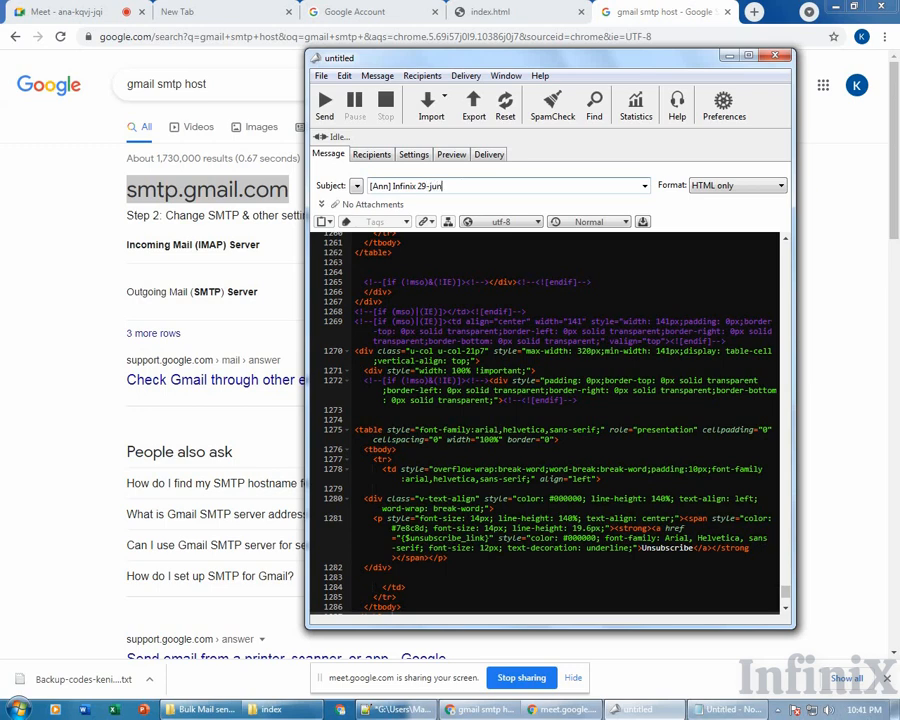
Run SpamCheck, review the single free-sender-address warning, then preview the rendered HTML email.
click(557, 108)
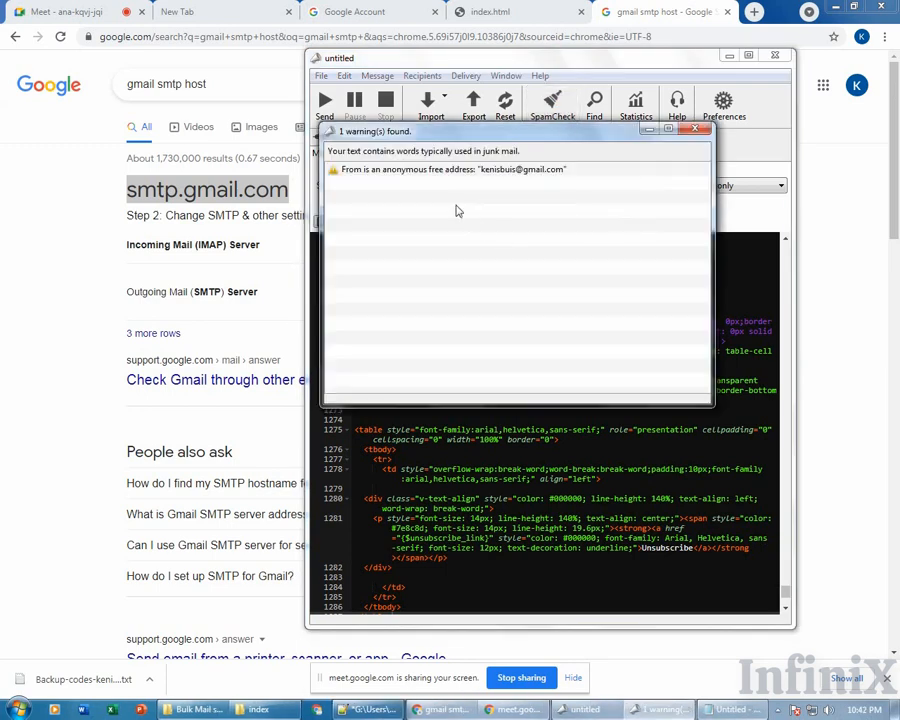
click(356, 171)
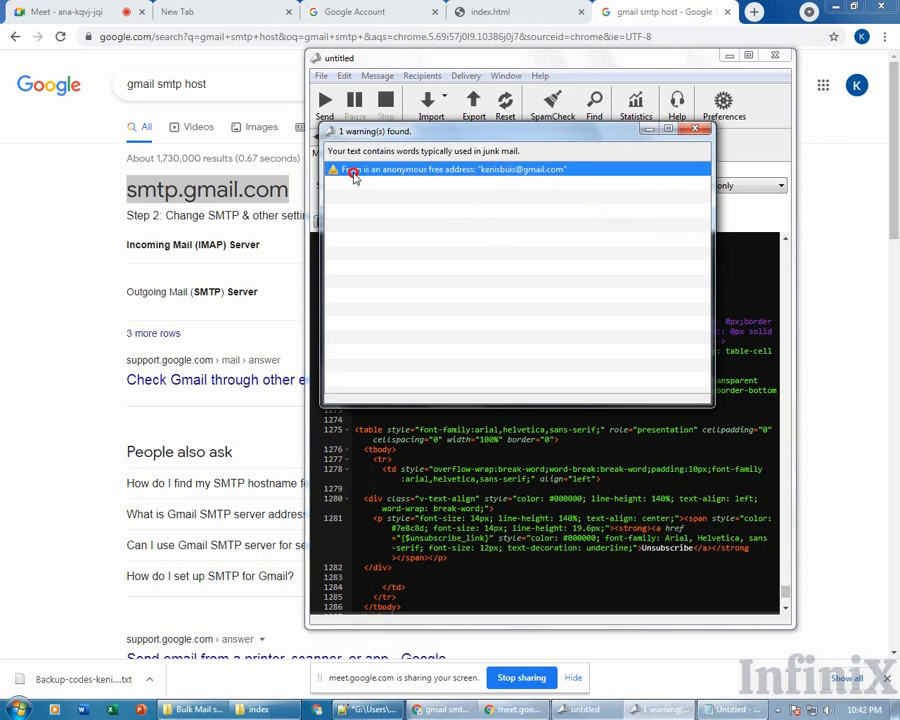
click(697, 131)
click(452, 156)
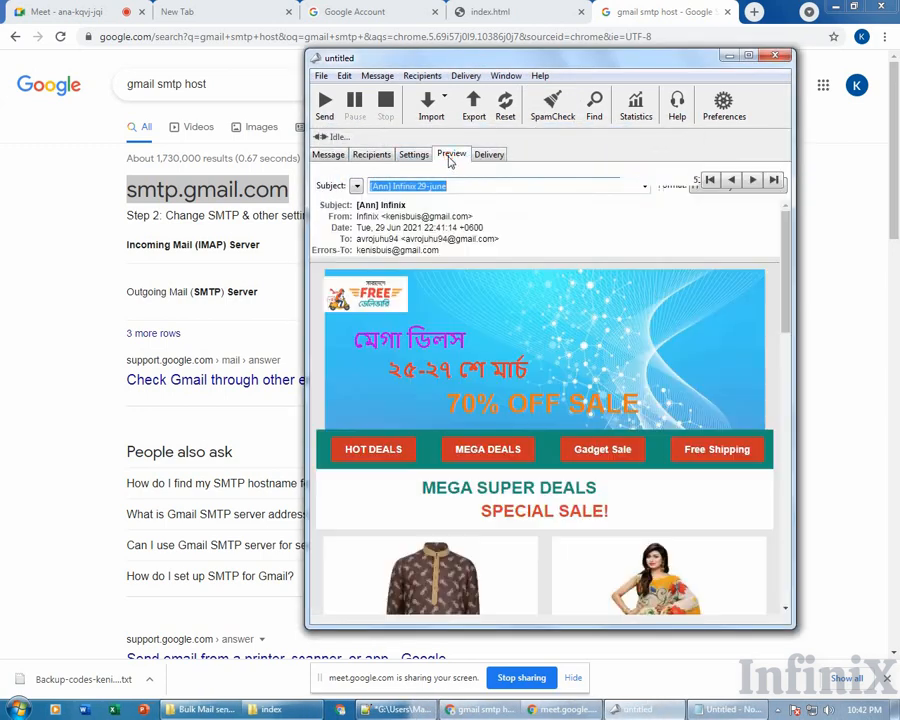
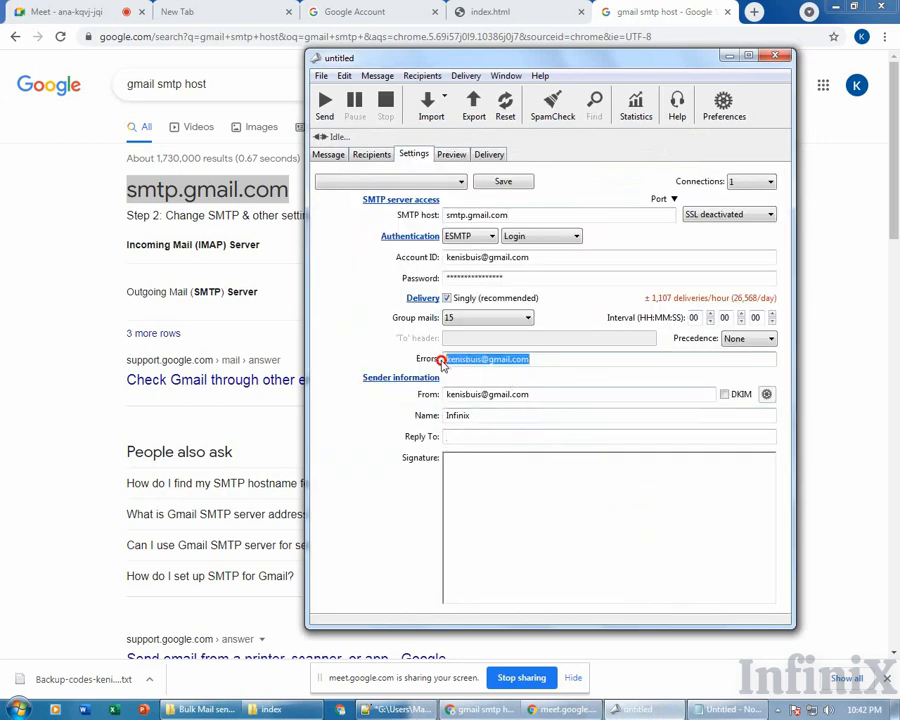
Empty the Errors field and copy the sender's From address into Reply To.
key(BackSpace)
drag(552, 393, 446, 394)
key(ctrl+c)
click(465, 437)
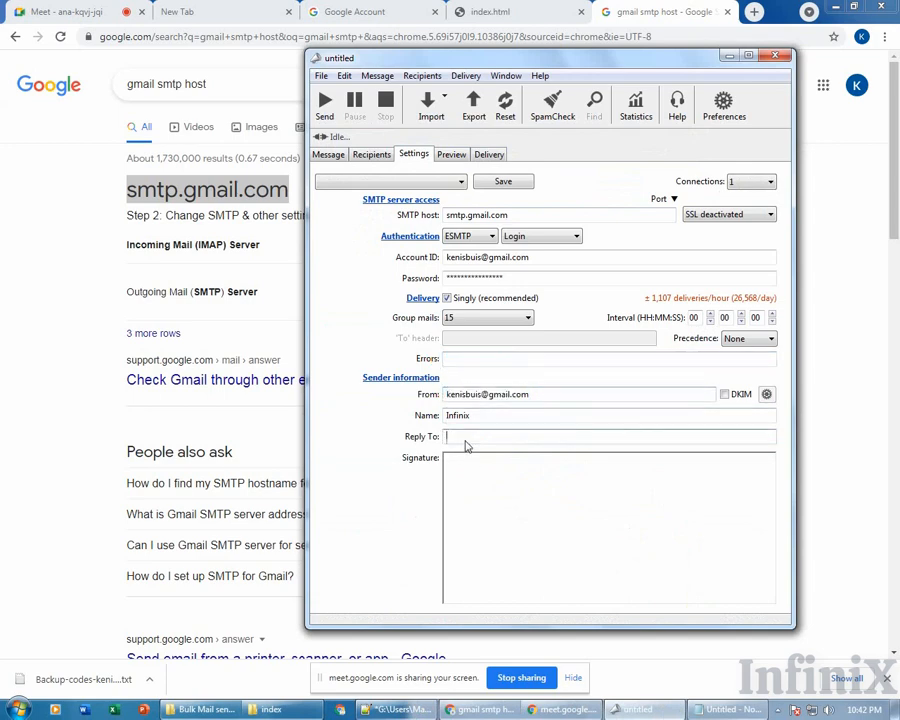
key(ctrl+v)
Run SpamCheck, review the Reply-To free address warning, and close the warnings list.
click(545, 105)
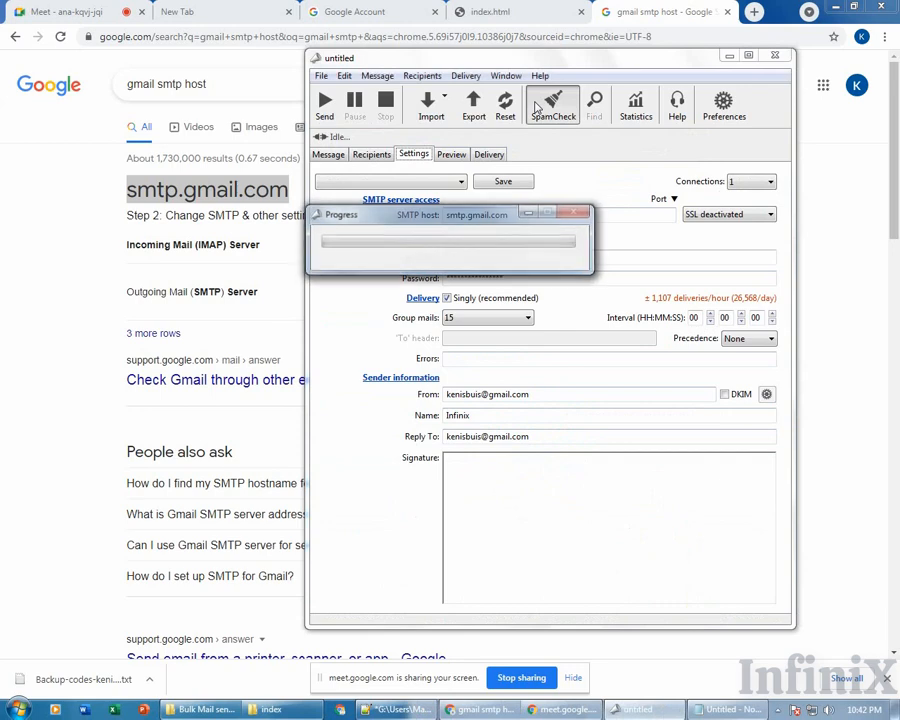
click(530, 184)
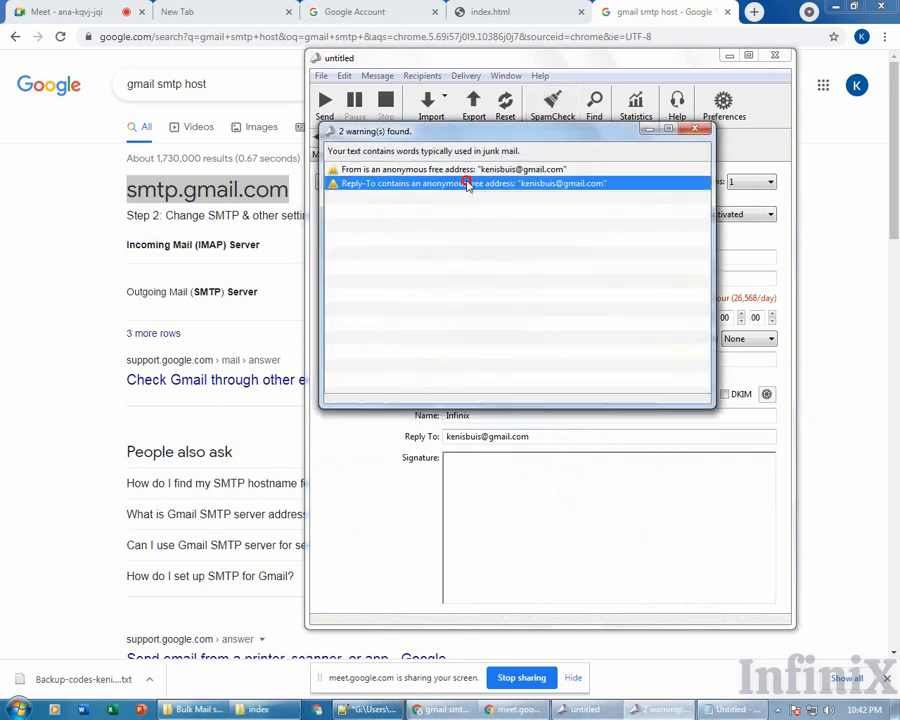
click(694, 130)
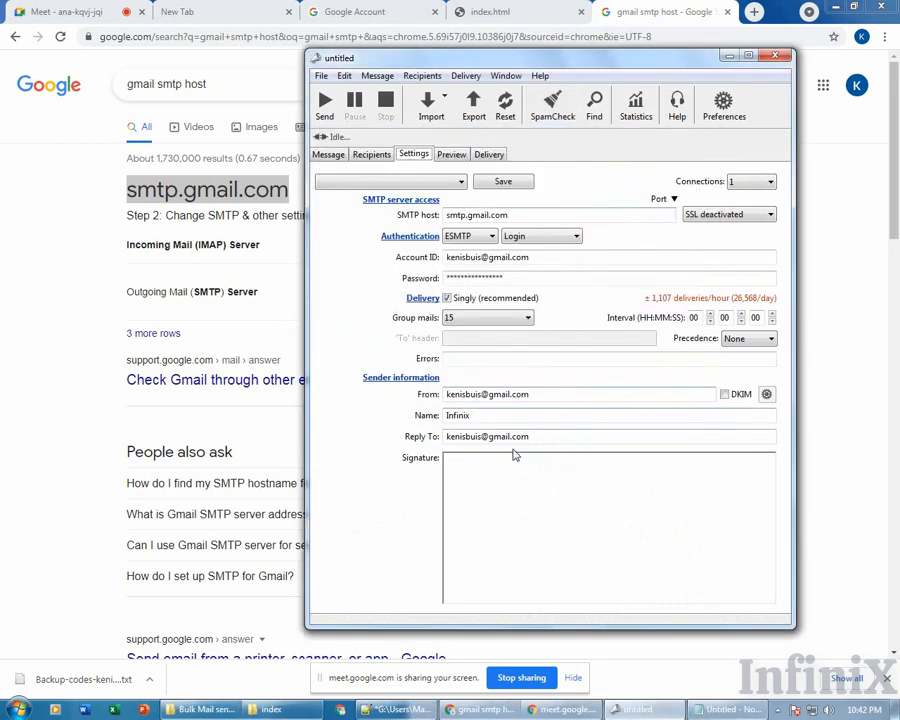
Clear the Reply To address and rename the sender to 'Infinix IT BD'.
drag(528, 438, 412, 436)
key(BackSpace)
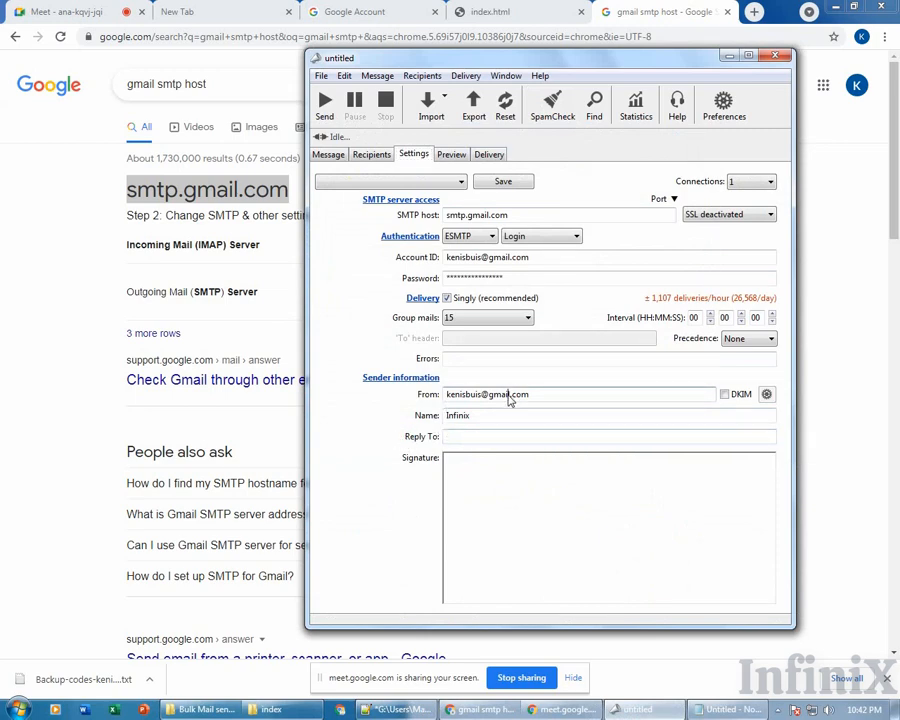
click(483, 416)
click(483, 416)
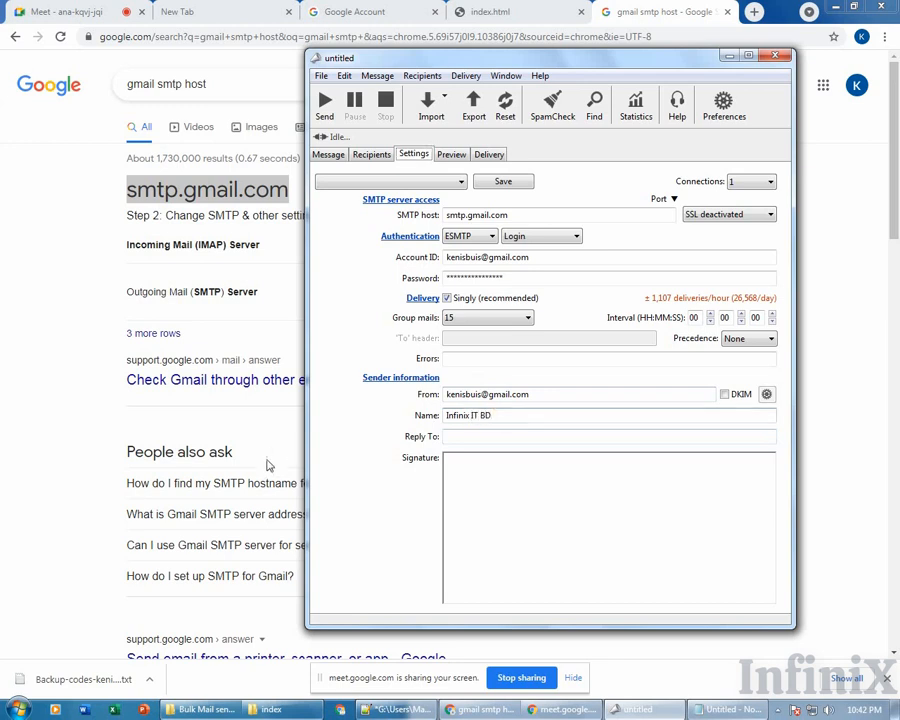
Rerun SpamCheck and review the single remaining From address warning.
click(552, 108)
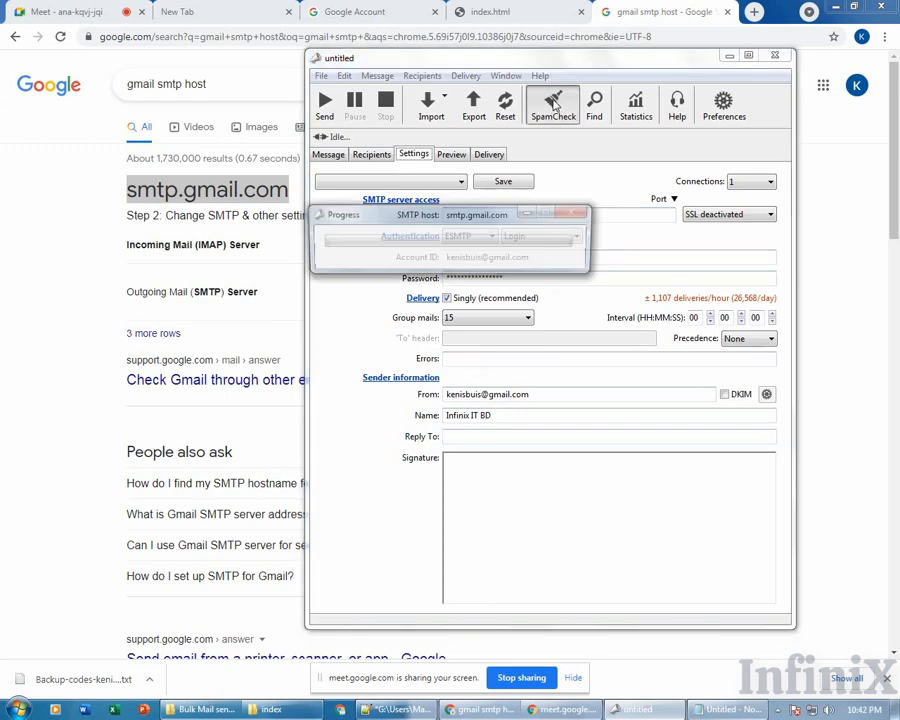
click(412, 172)
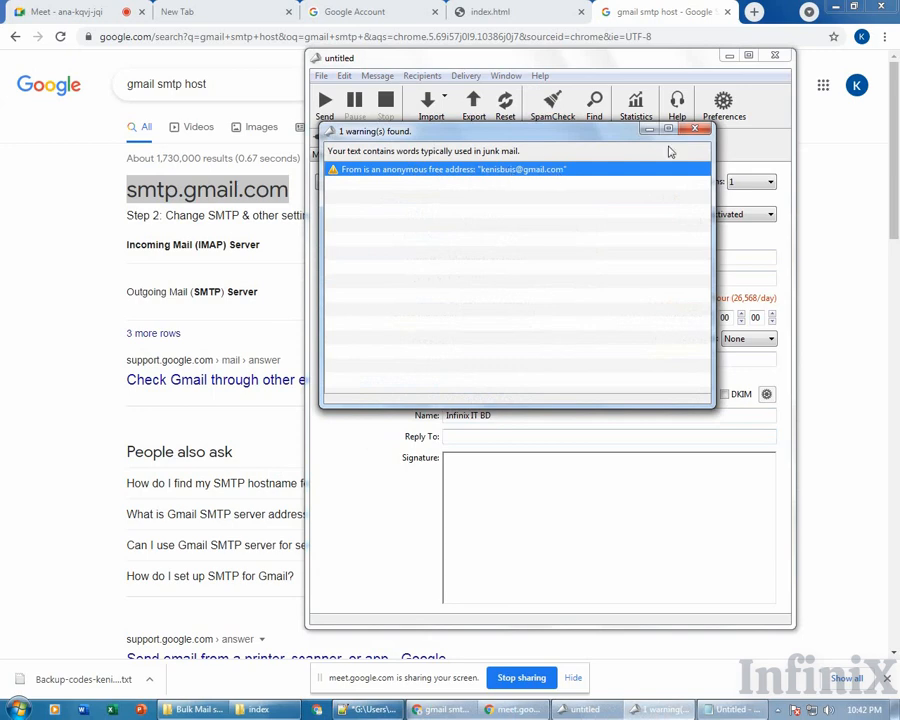
click(694, 129)
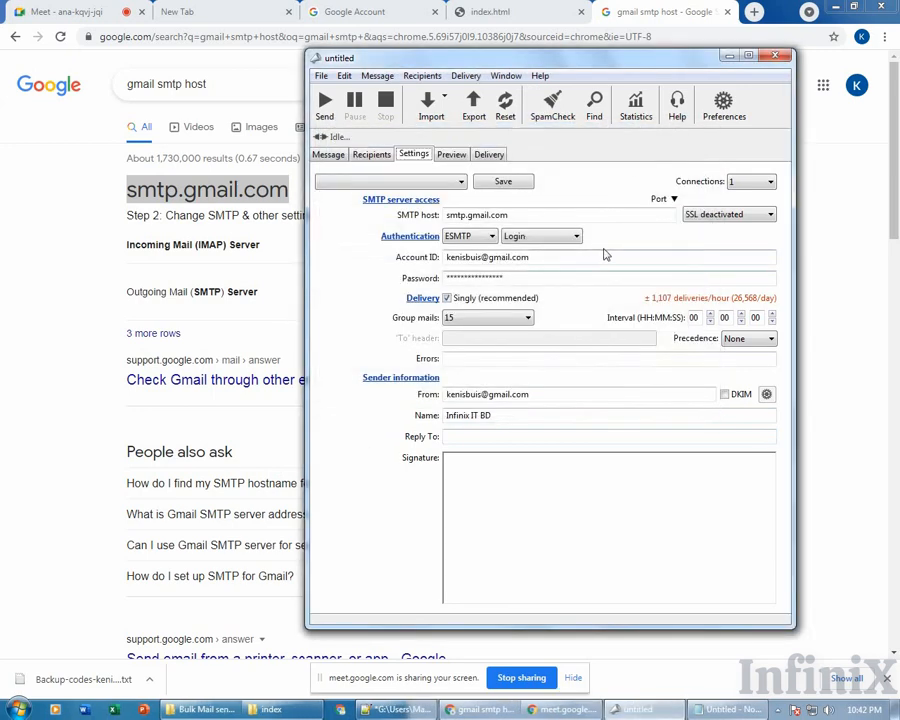
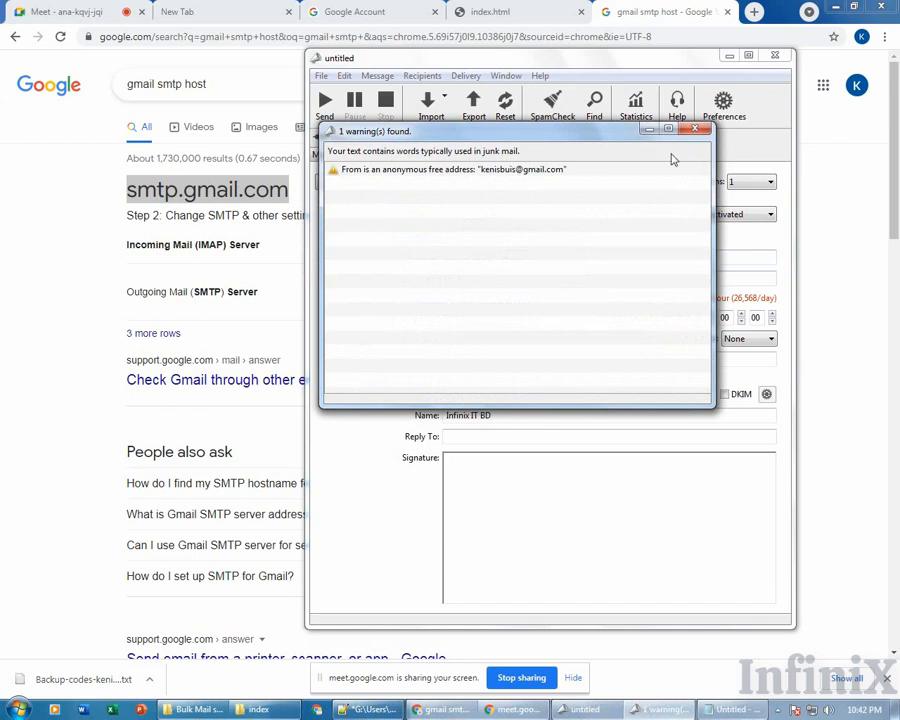
Dismiss the SpamCheck '1 warning(s) found' report to return to the Settings tab.
click(695, 129)
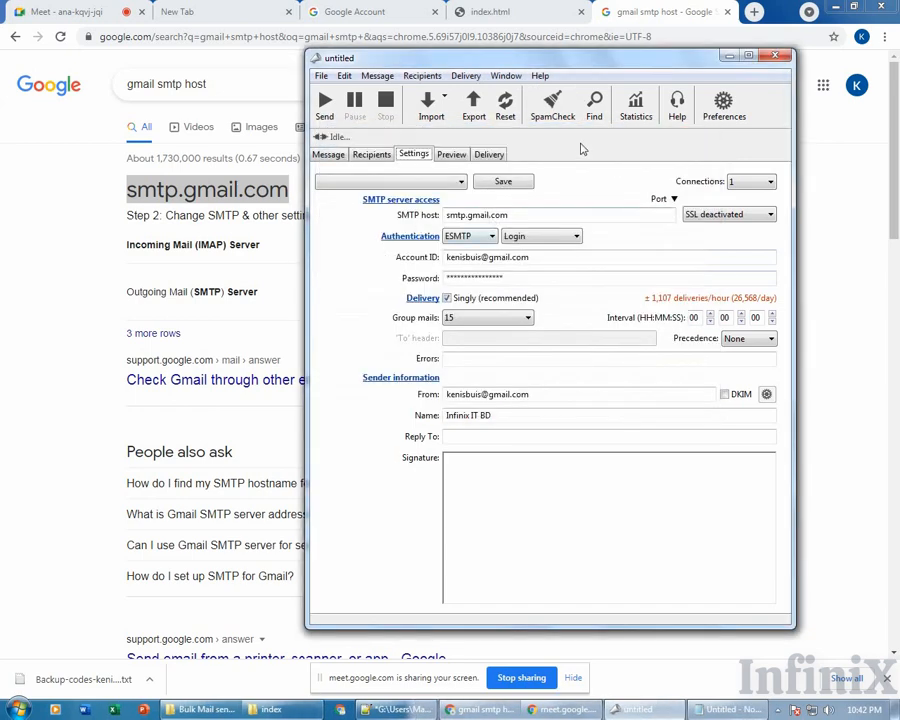
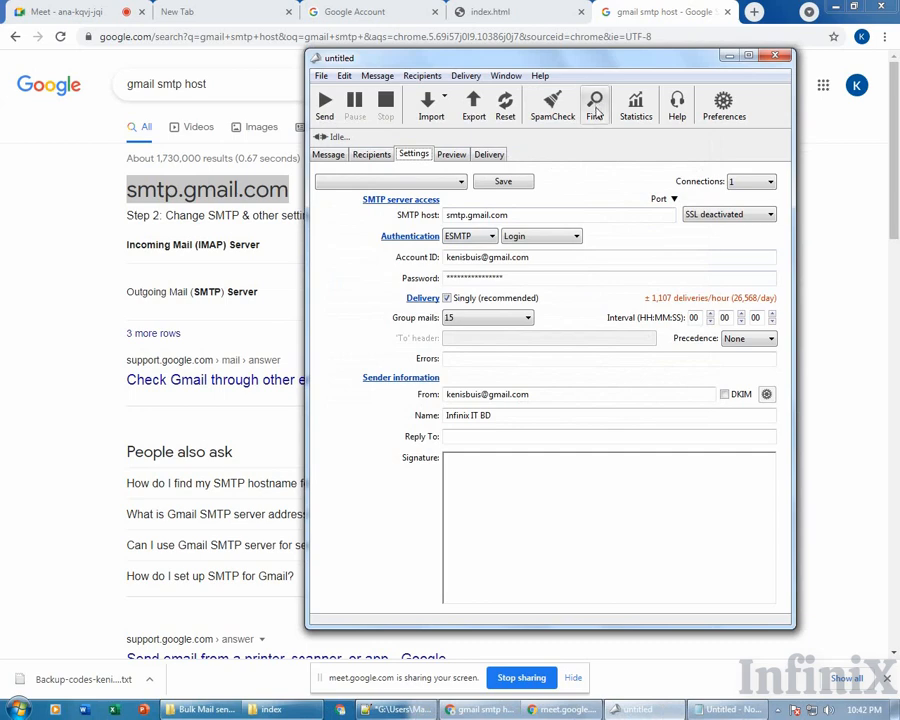
Open the Statistics window showing past deliveries and the opening, click, unsubscription and bounce summary.
click(636, 104)
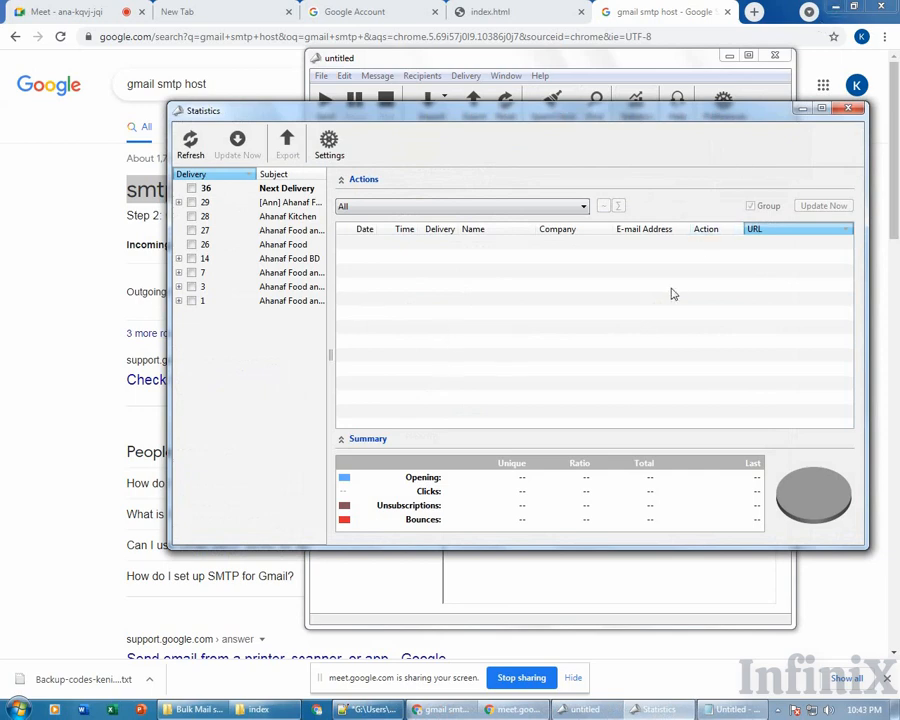
Minimize the Chrome browser and the Notepad++ HTML editor.
click(829, 5)
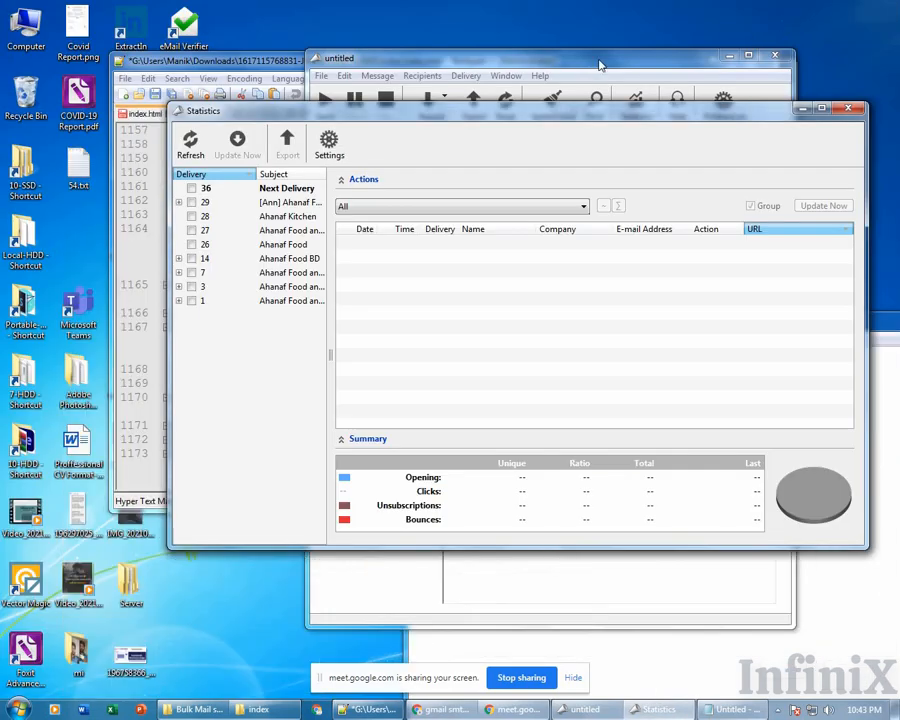
click(381, 62)
click(268, 62)
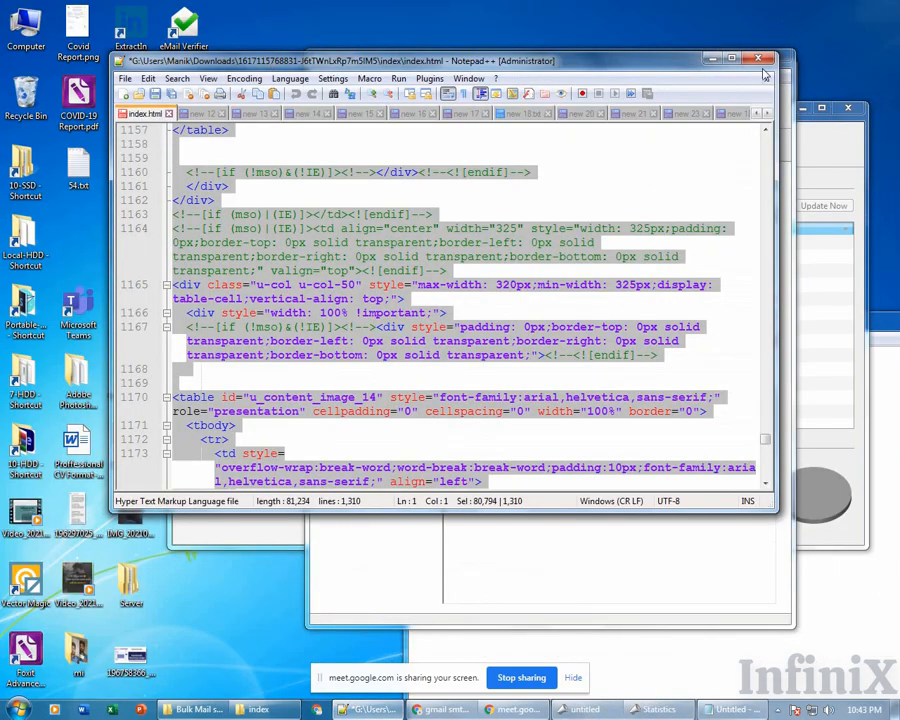
click(717, 62)
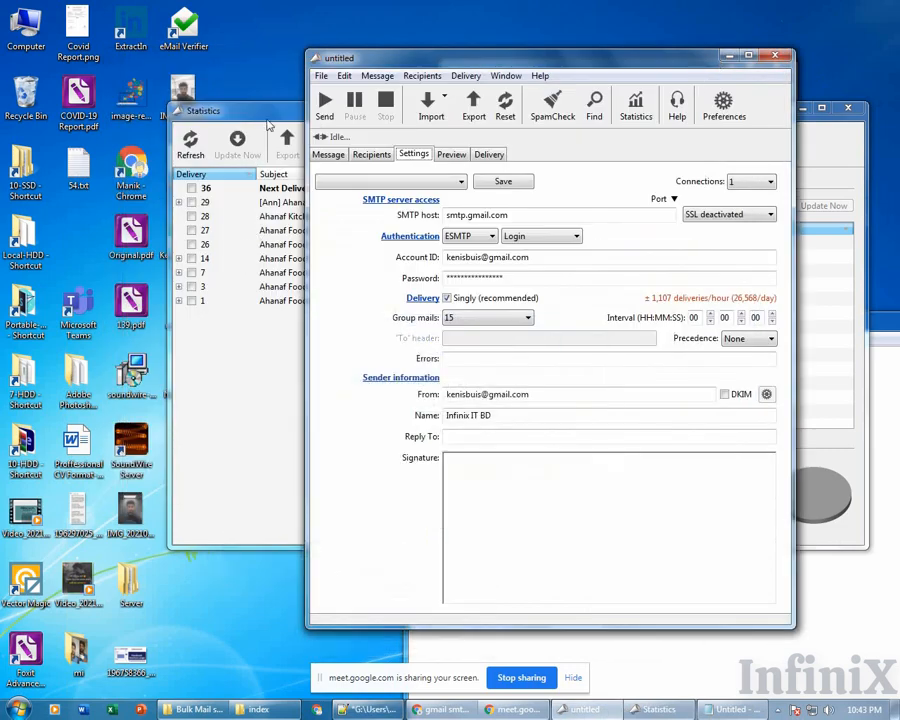
Move the Statistics and mail windows to the right, then show the bare desktop.
drag(240, 110, 368, 110)
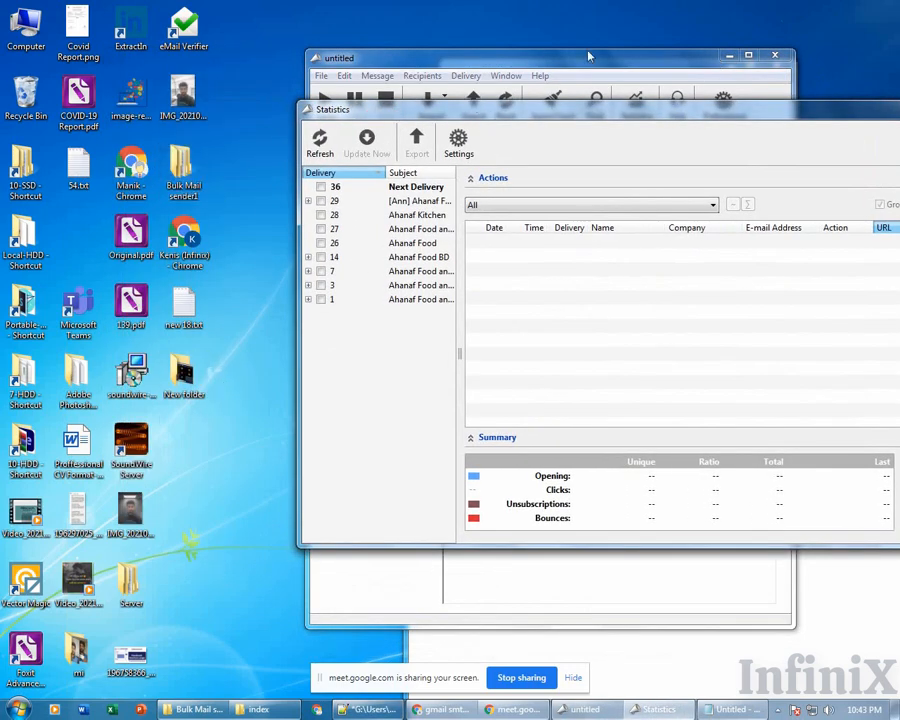
drag(590, 57, 743, 57)
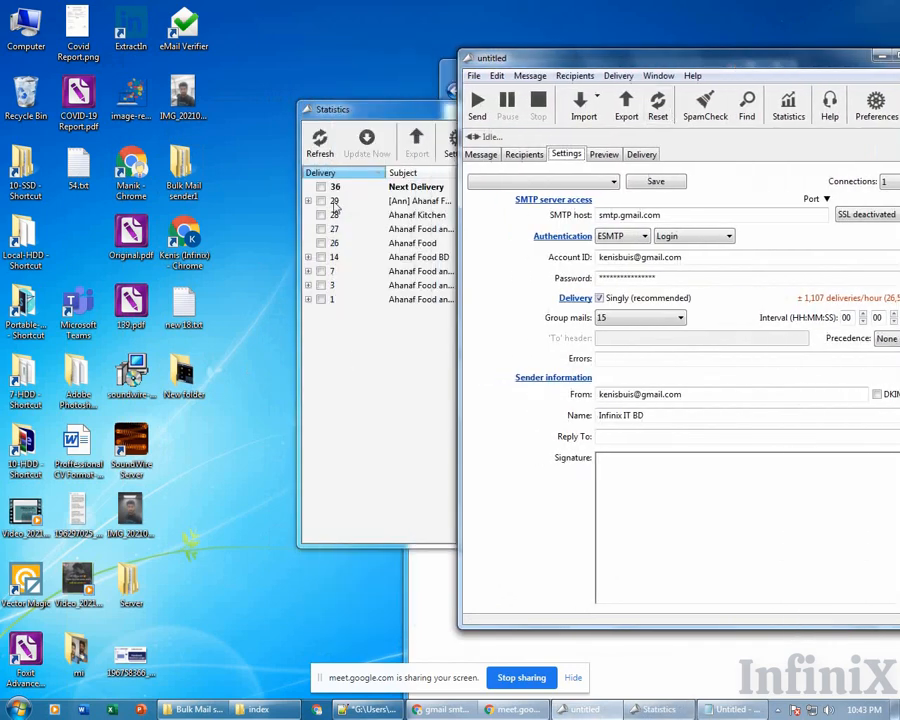
drag(387, 109, 514, 121)
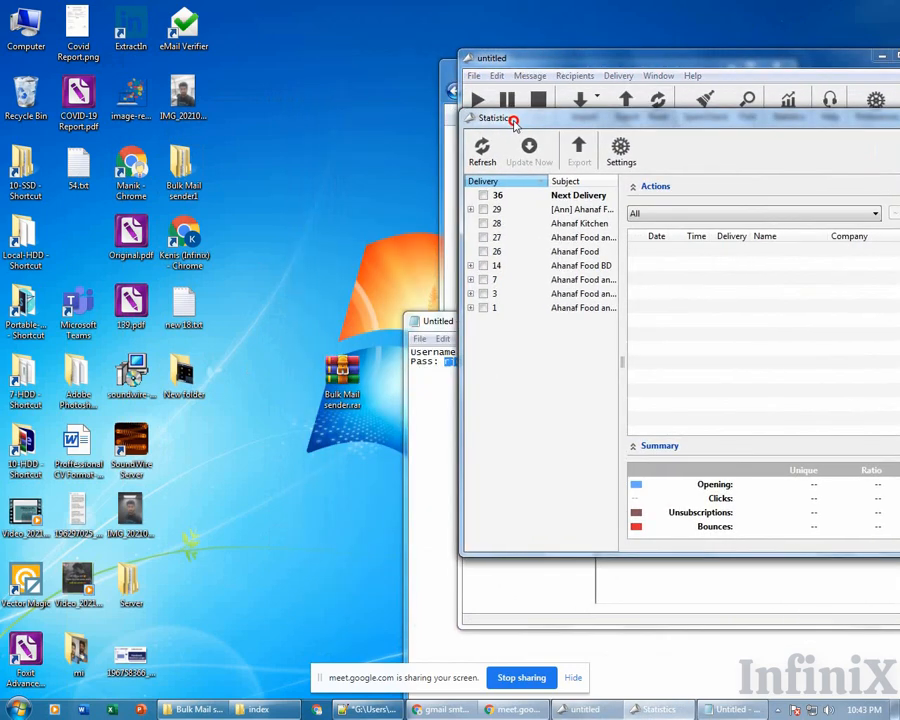
click(342, 380)
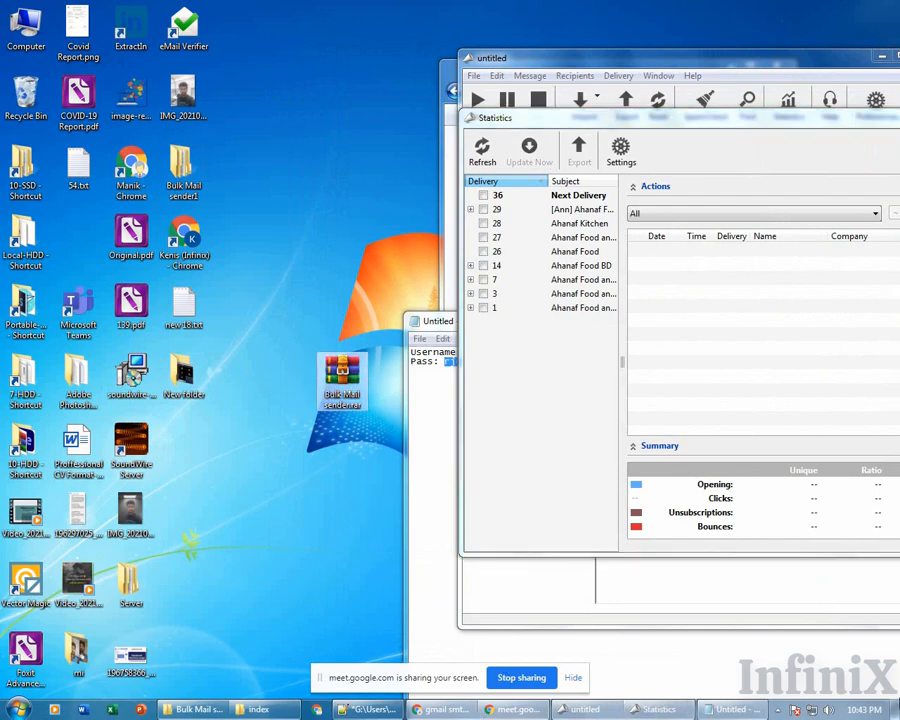
click(896, 710)
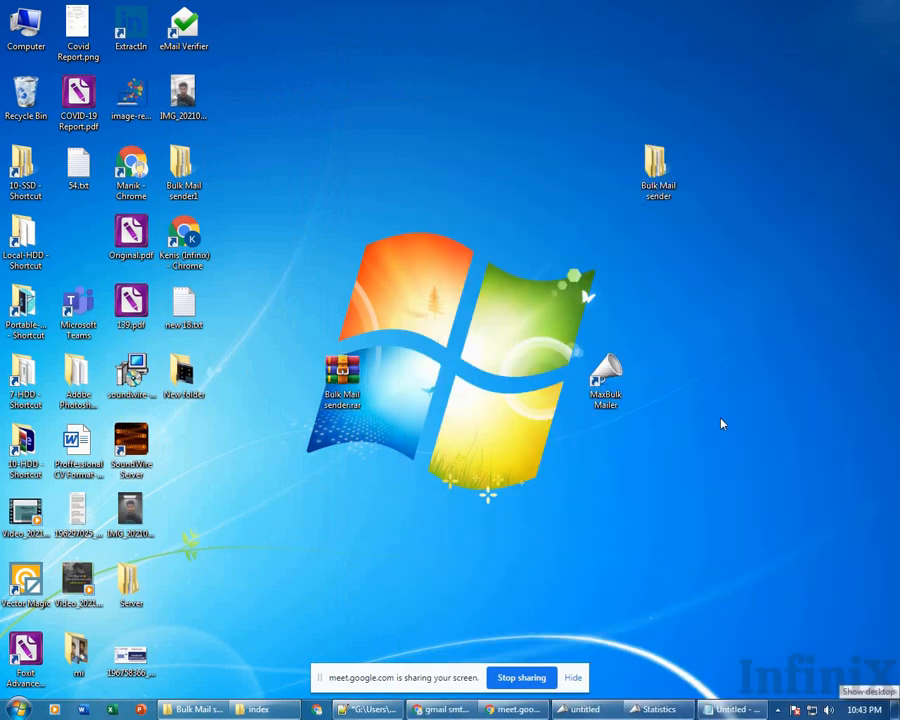
Open the Bulk Mail sender desktop folder and select the tracking.zip archive inside it.
double_click(655, 170)
drag(693, 97, 527, 89)
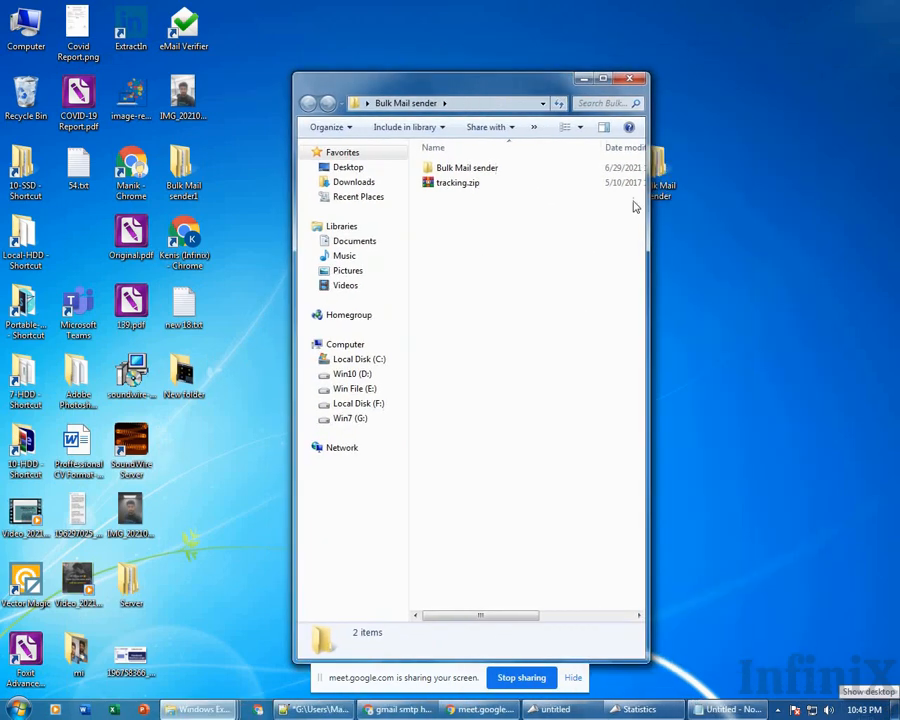
click(896, 710)
click(896, 710)
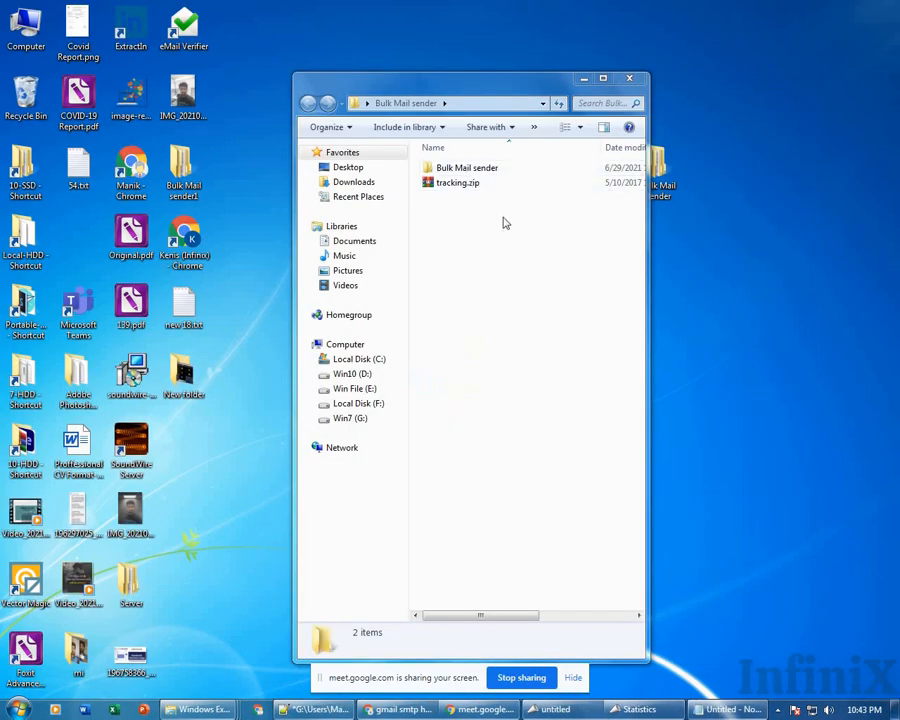
click(447, 184)
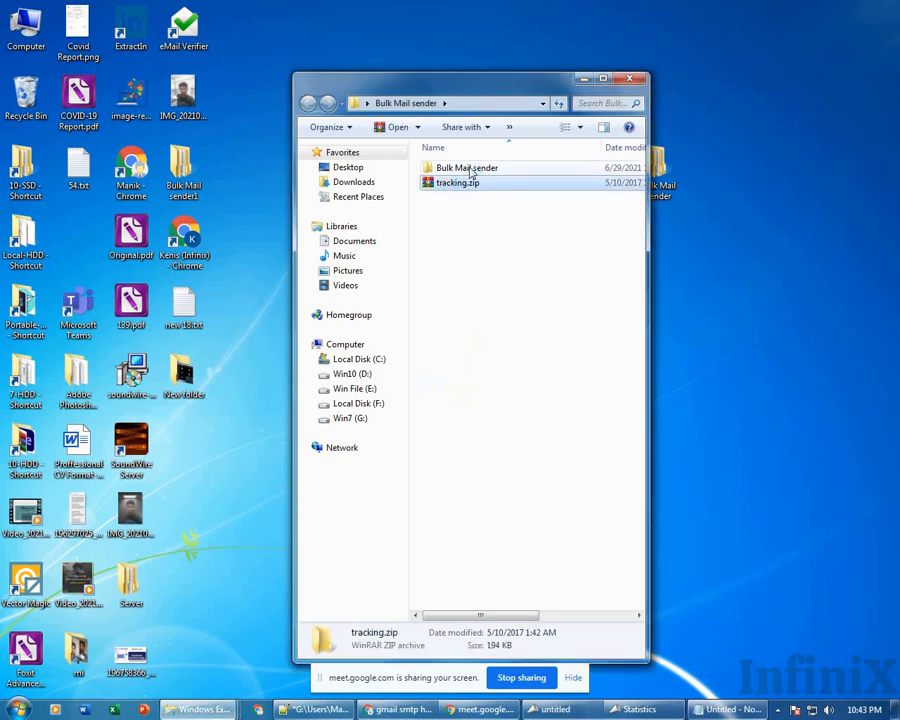
click(471, 170)
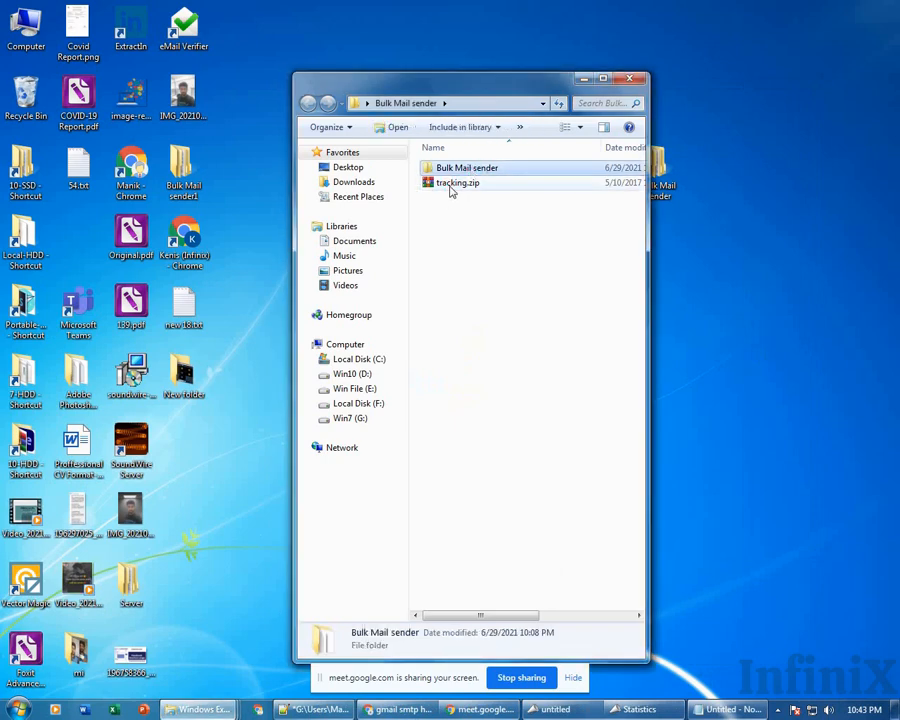
click(450, 186)
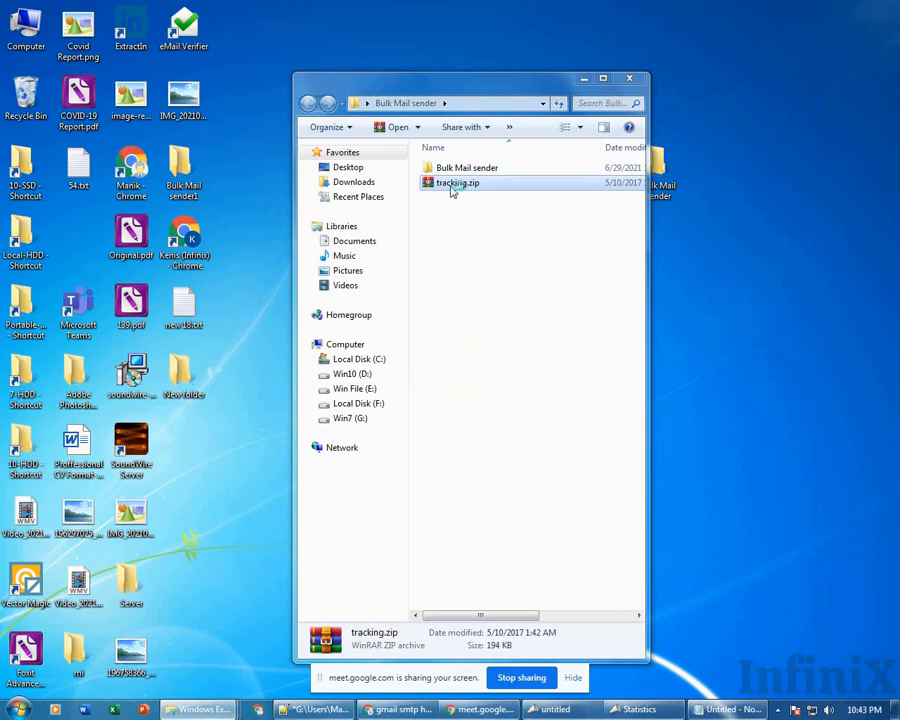
double_click(452, 187)
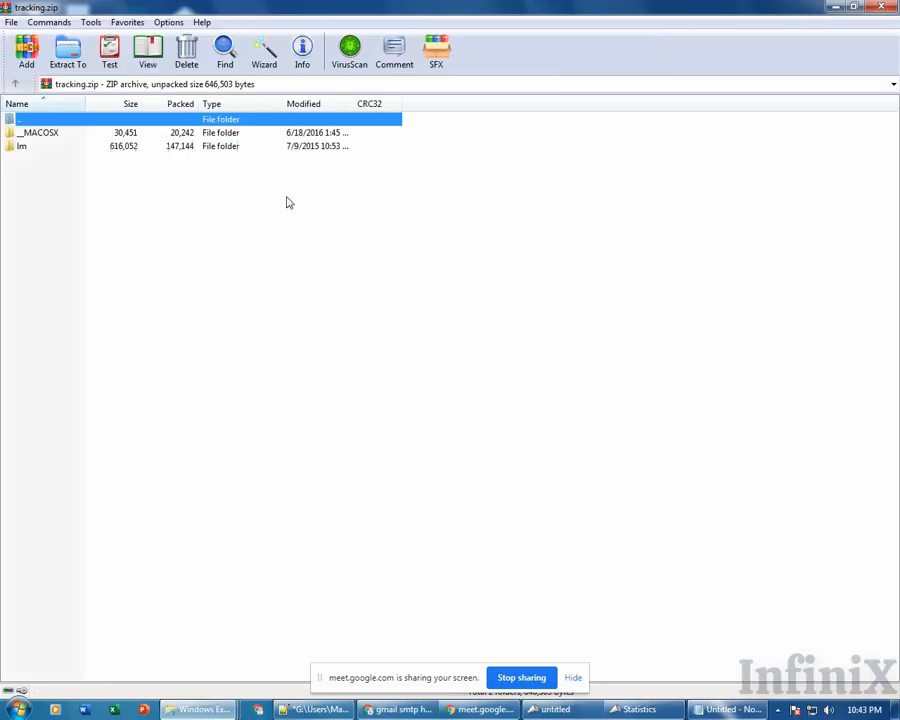
click(56, 150)
double_click(62, 150)
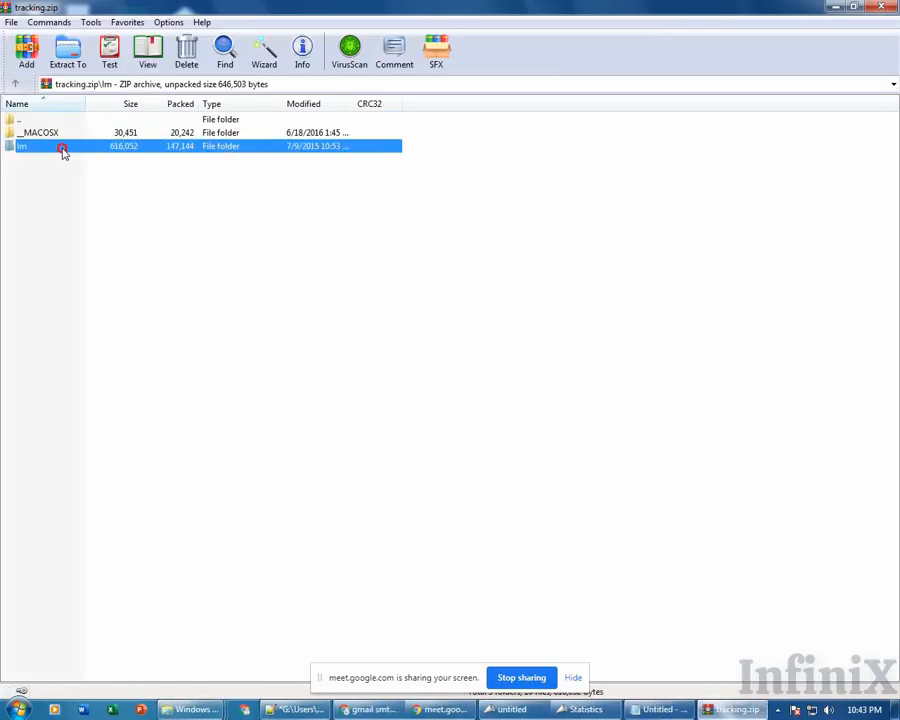
drag(90, 378, 2, 96)
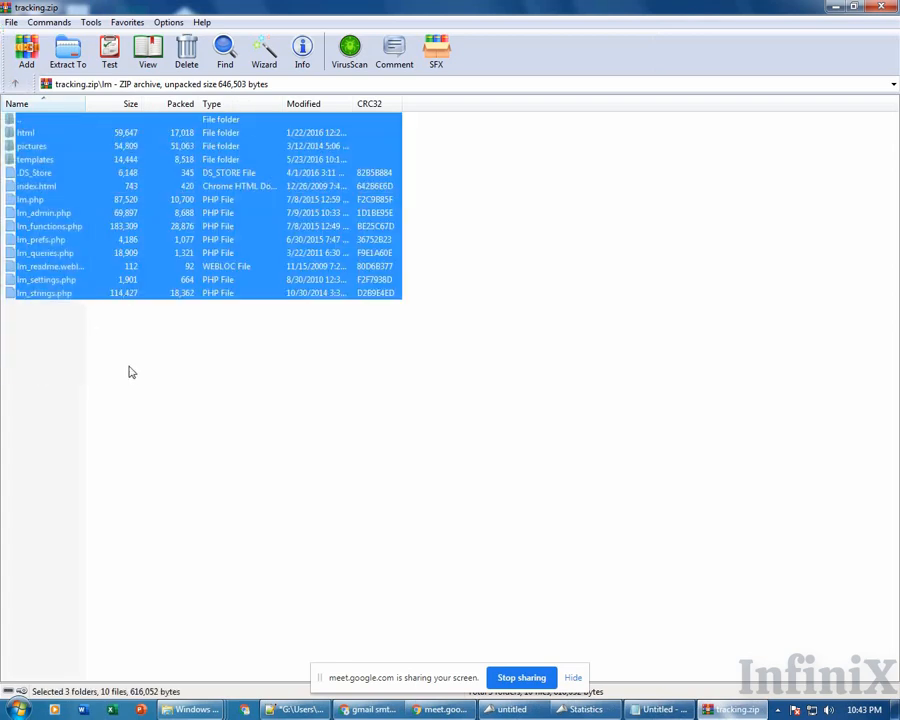
click(129, 372)
drag(150, 412, 2, 30)
key(alt+F4)
click(437, 203)
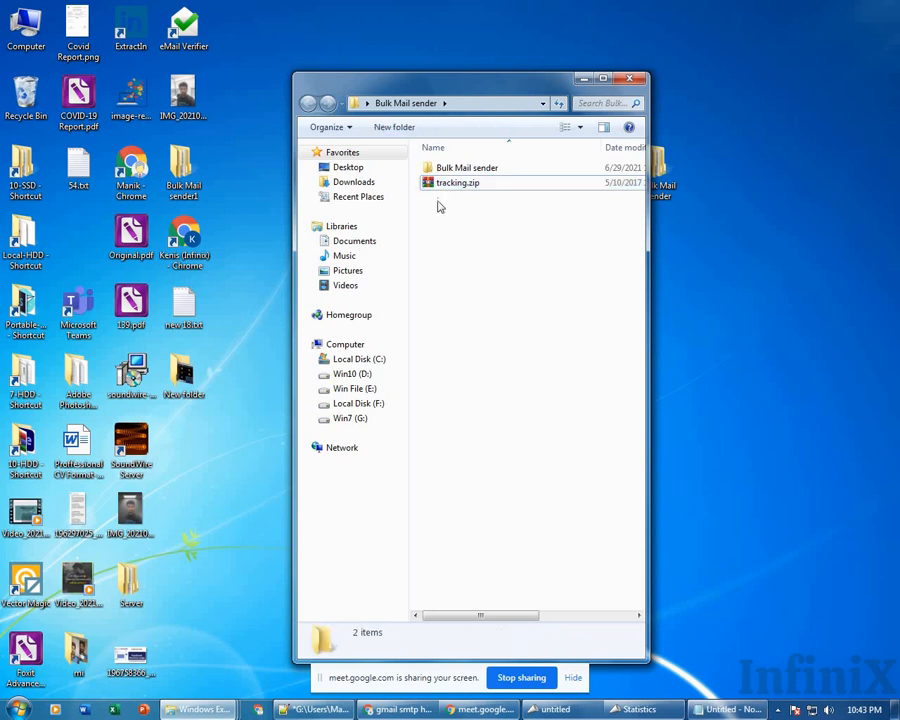
Bring the Statistics and mail windows back and move them to the left.
click(640, 709)
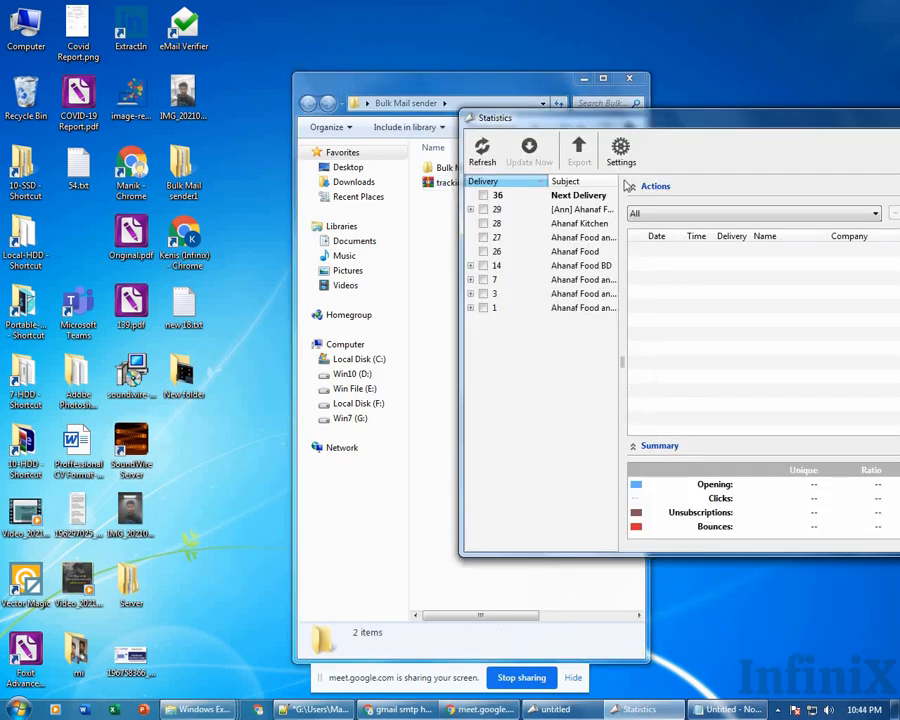
click(587, 710)
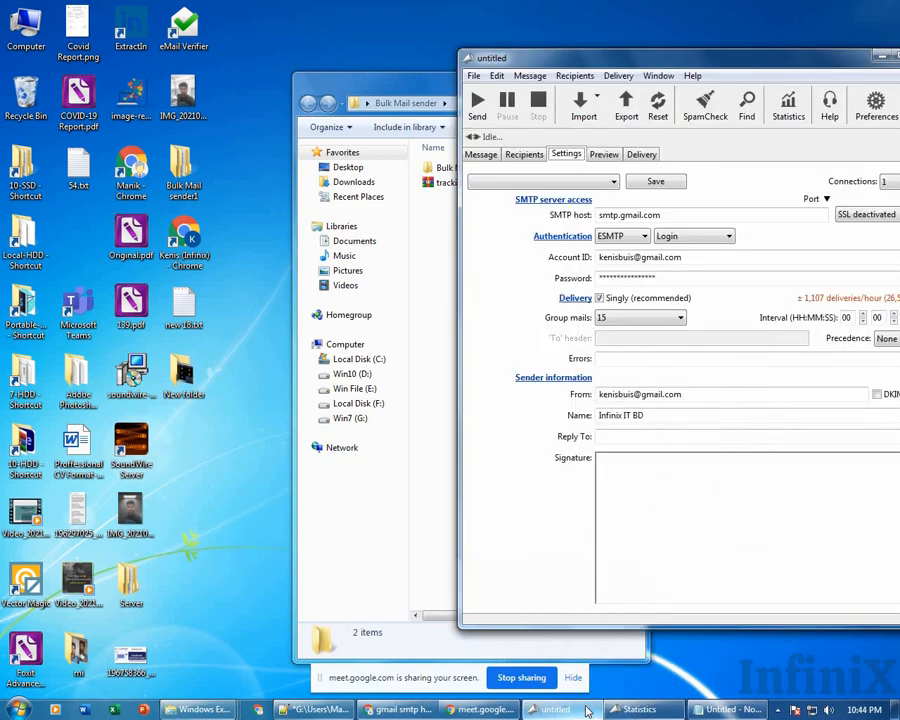
drag(776, 62, 395, 64)
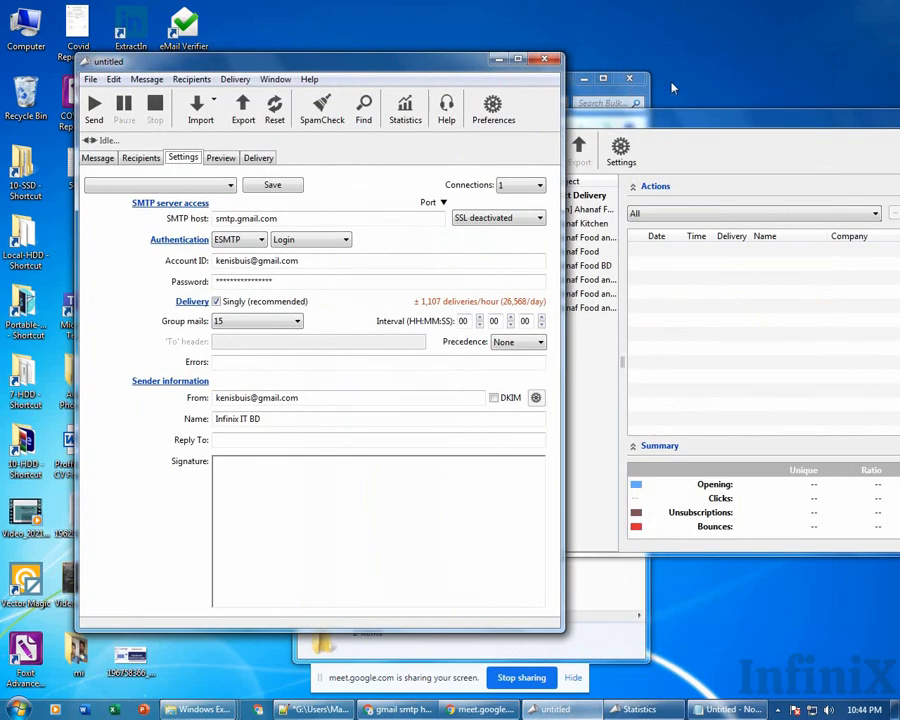
drag(689, 131, 418, 175)
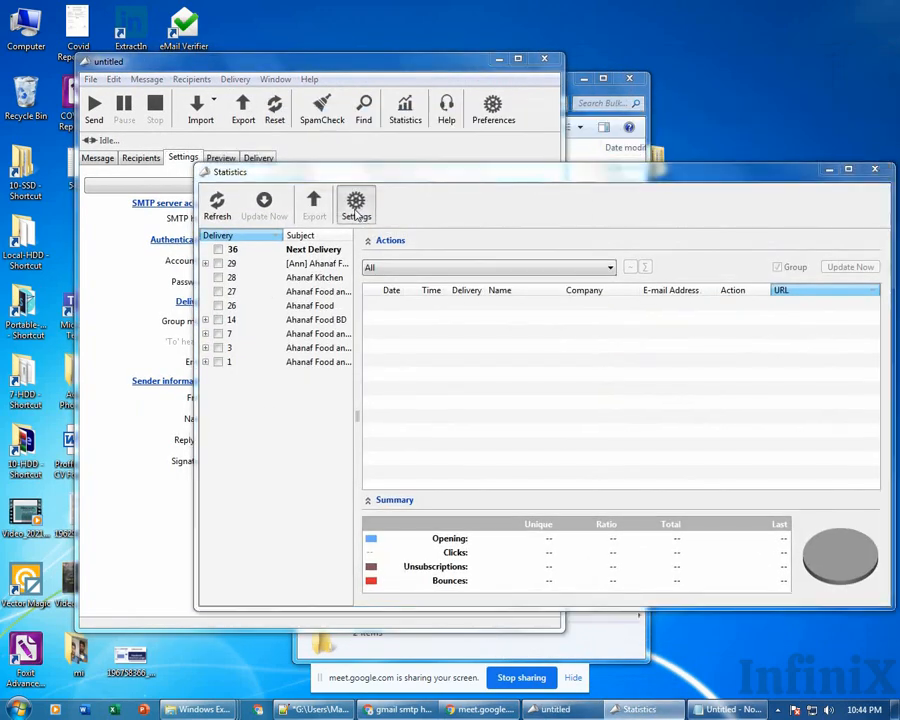
Open the statistics tracking Settings, cancel without changes, and close the Statistics window.
click(354, 201)
click(548, 272)
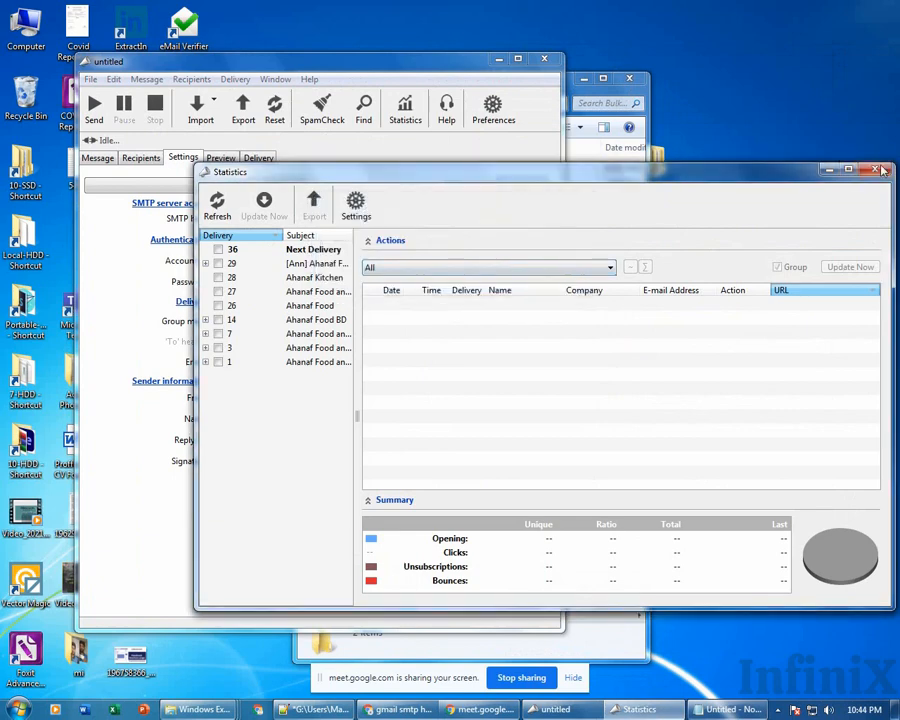
drag(571, 174, 575, 178)
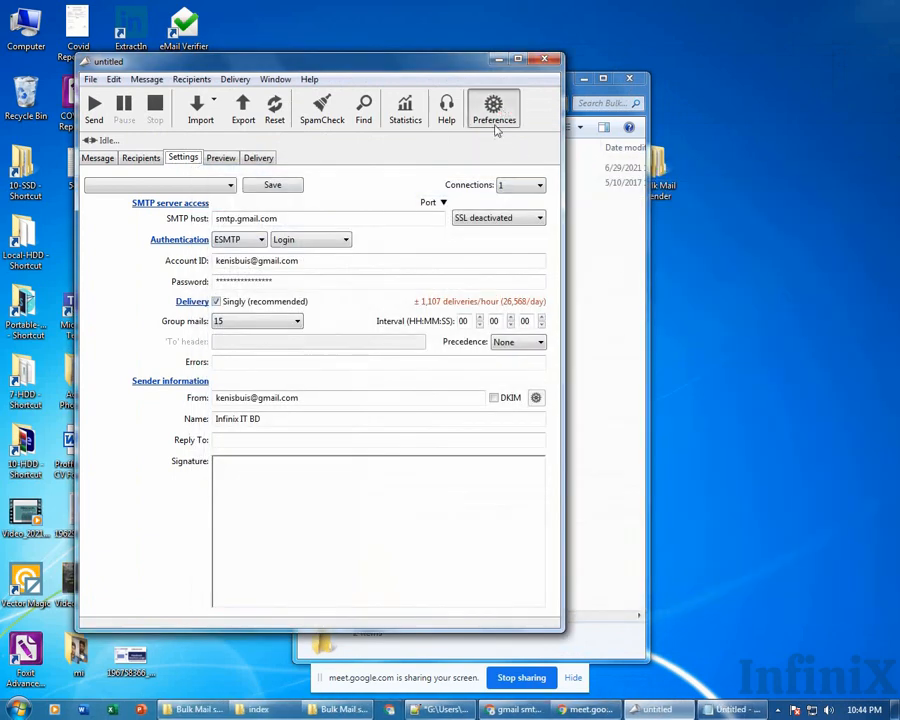
click(494, 110)
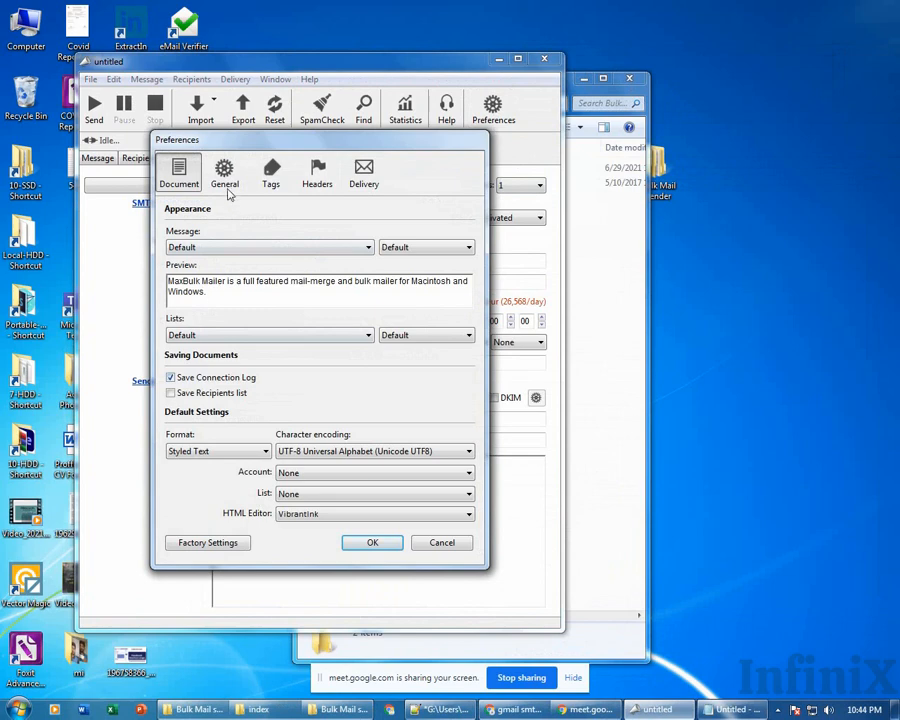
click(225, 175)
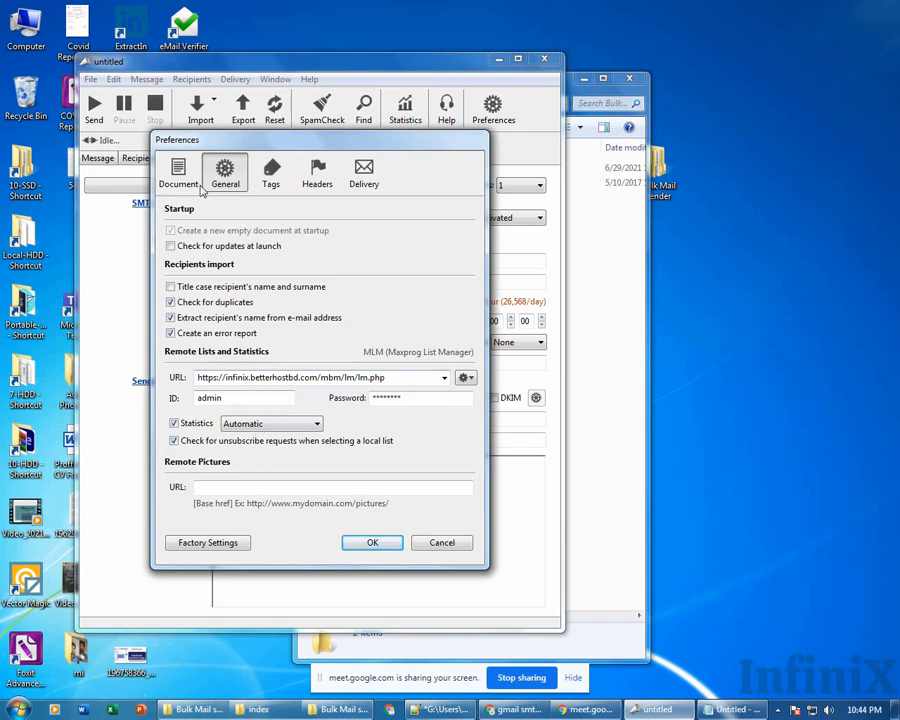
click(179, 177)
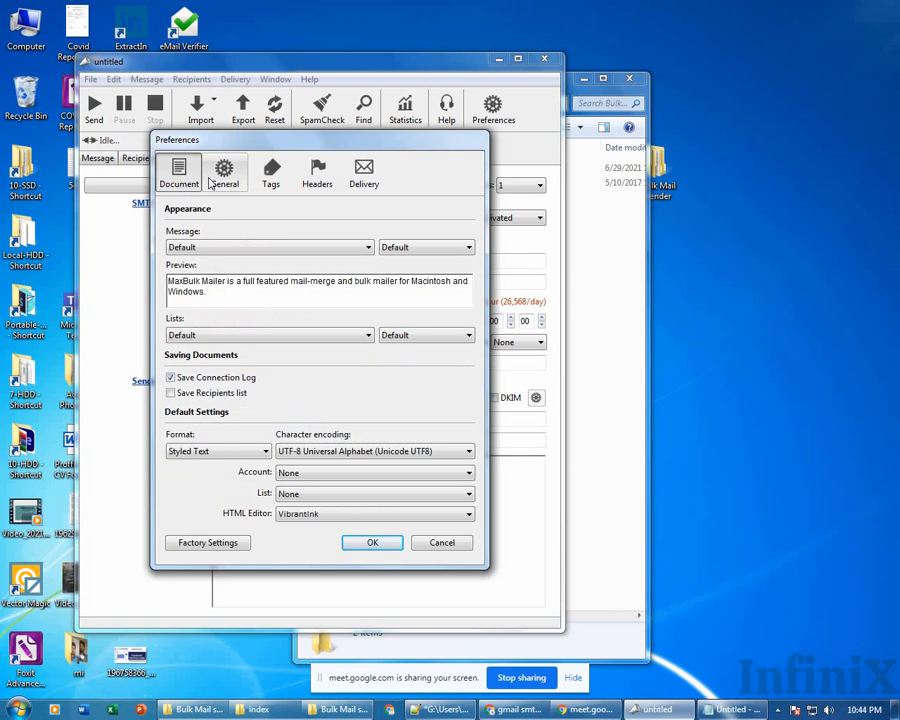
click(212, 178)
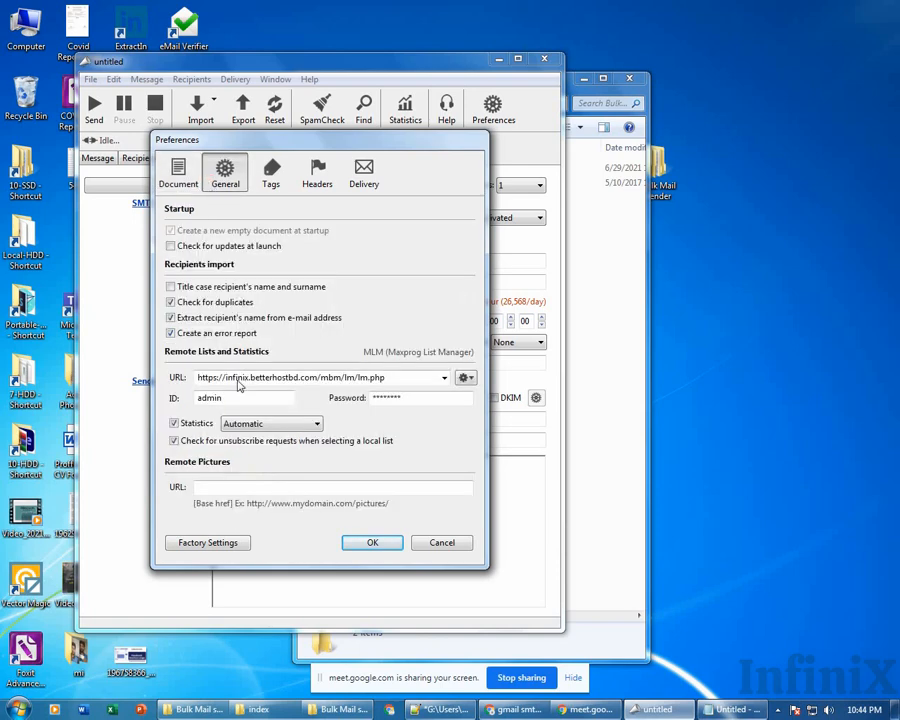
drag(262, 378, 406, 377)
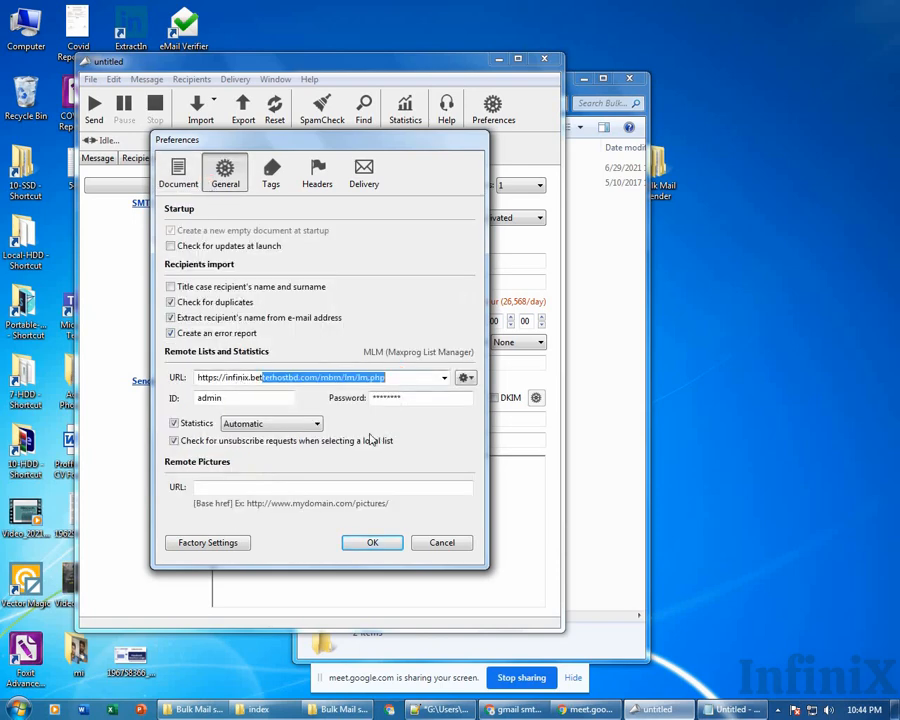
click(370, 490)
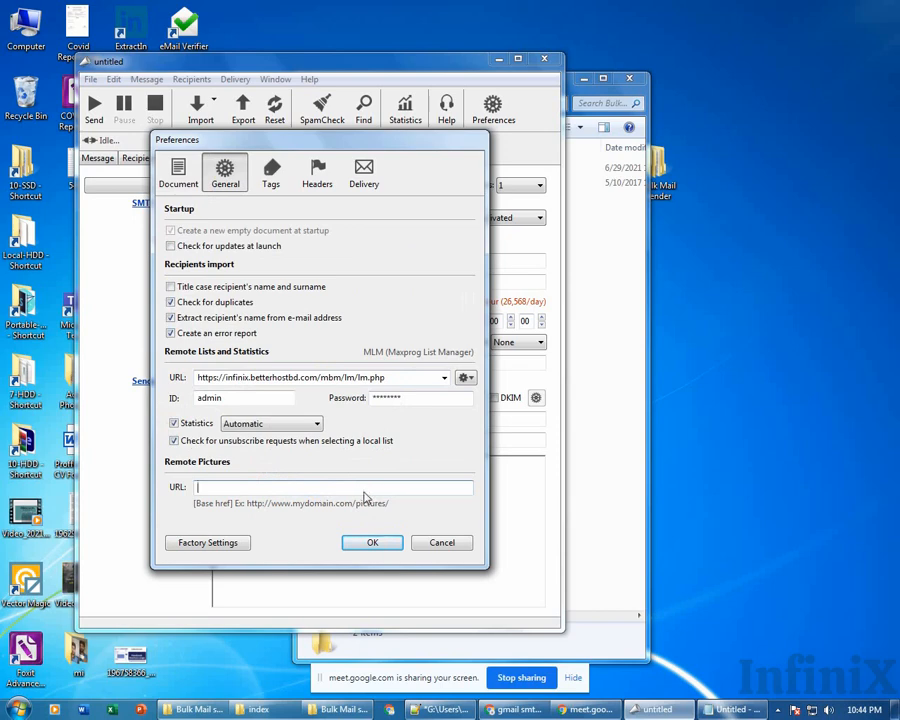
click(270, 172)
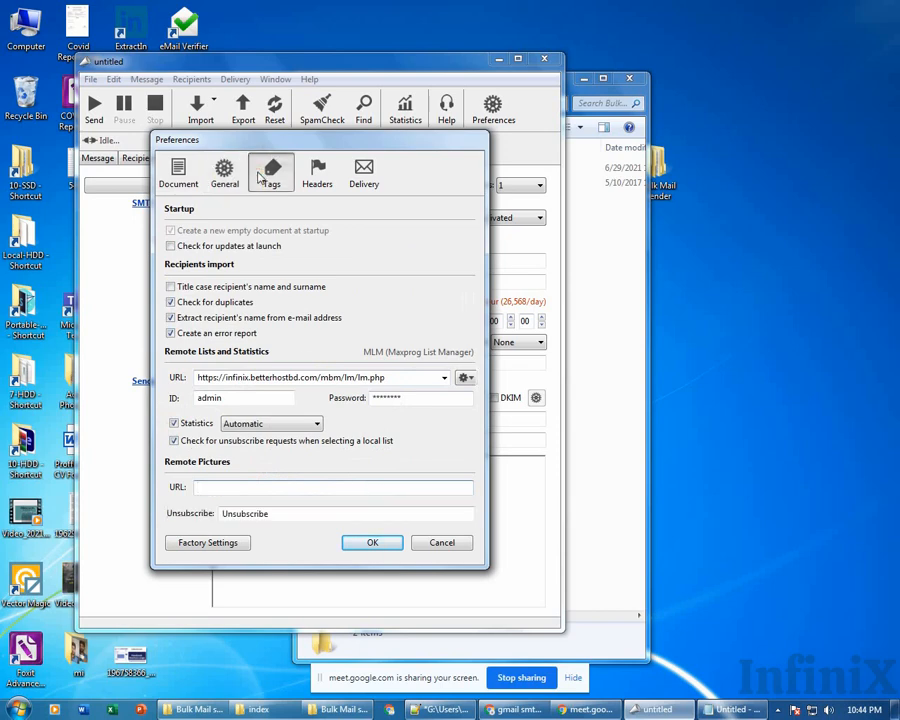
click(318, 172)
click(364, 172)
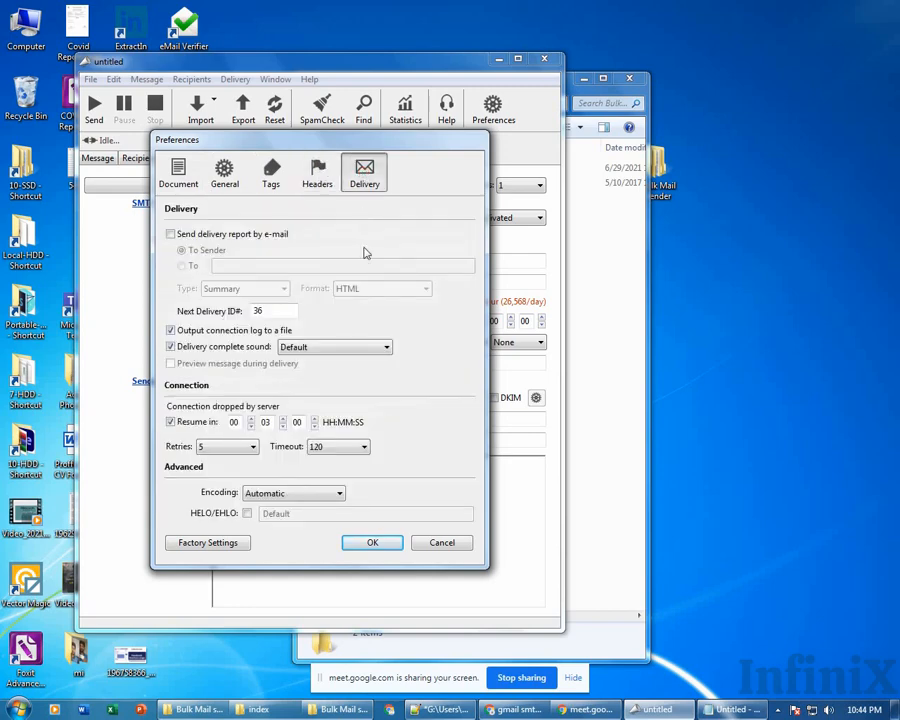
click(457, 548)
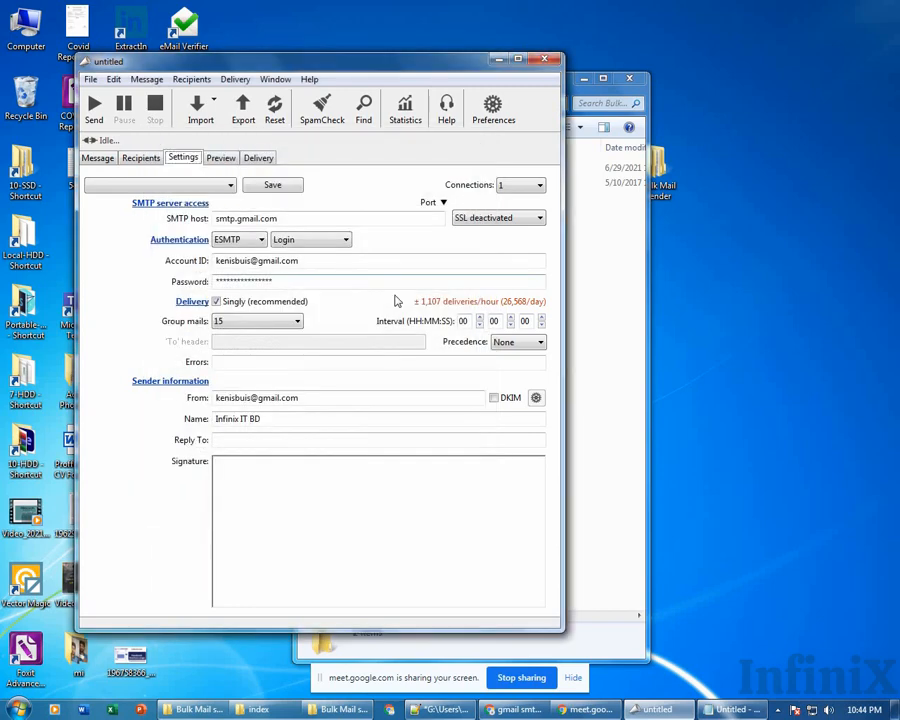
click(405, 110)
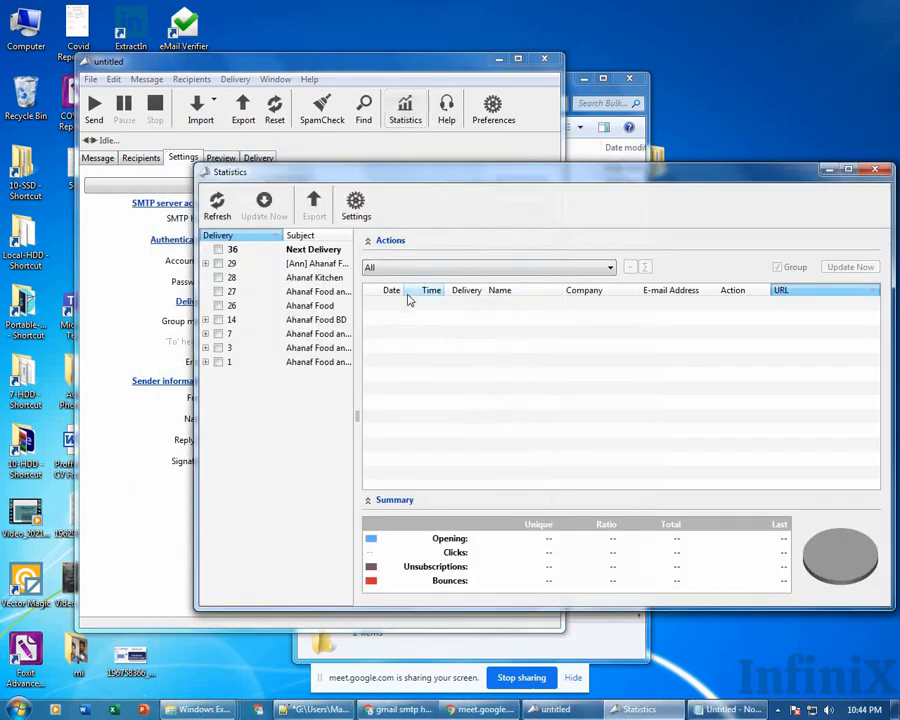
key(Escape)
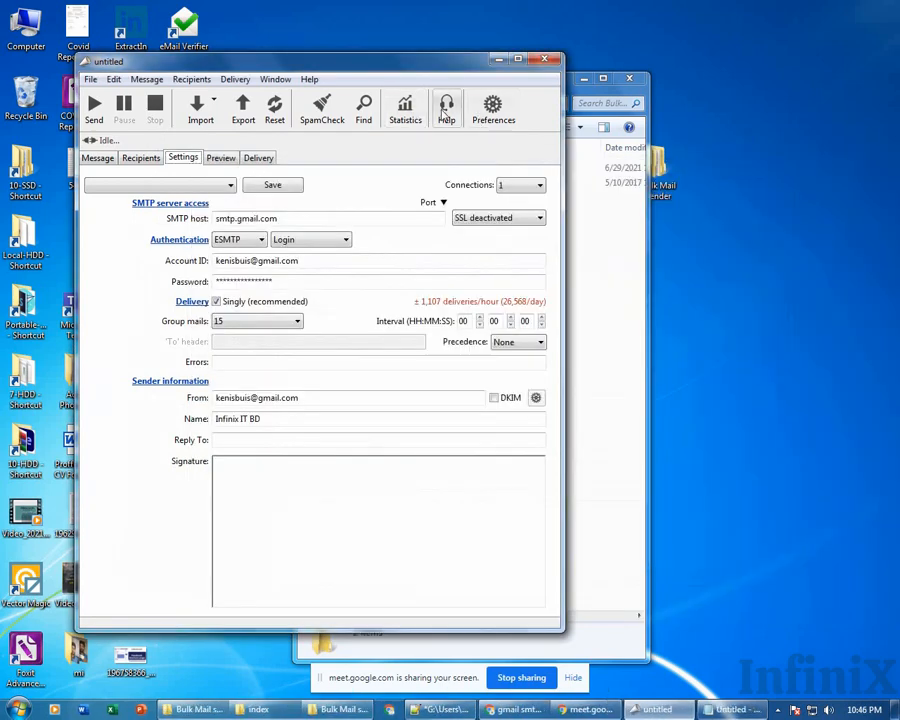
click(495, 112)
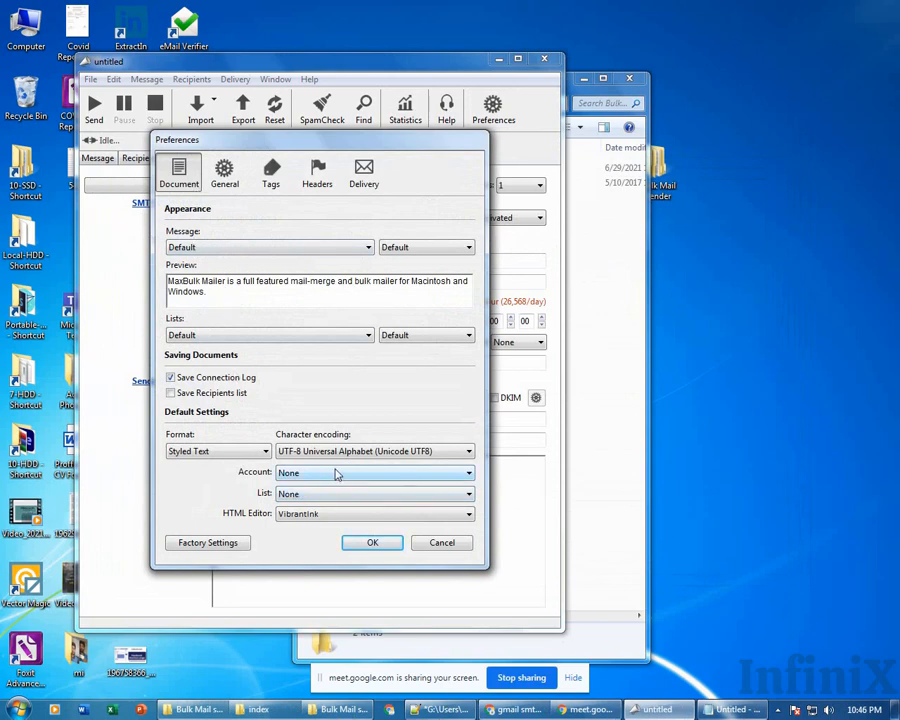
click(226, 175)
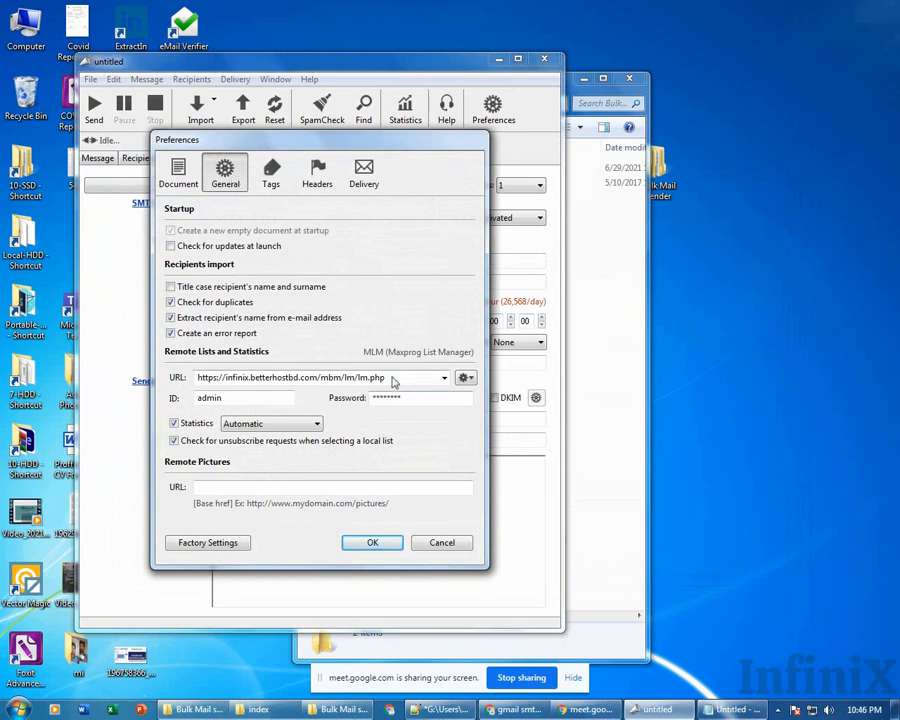
click(271, 173)
click(317, 173)
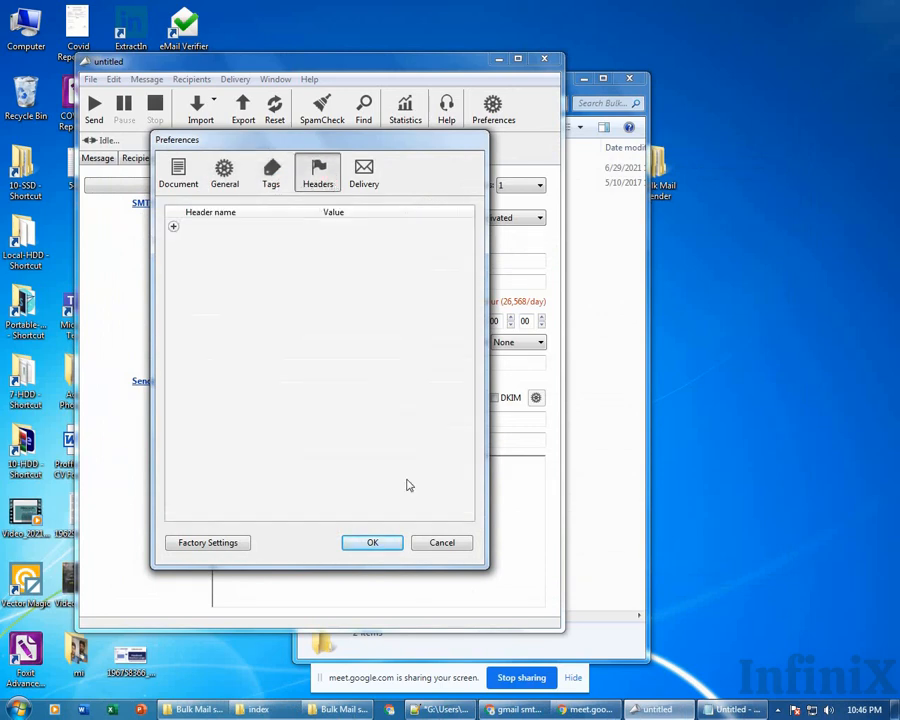
click(442, 543)
click(451, 536)
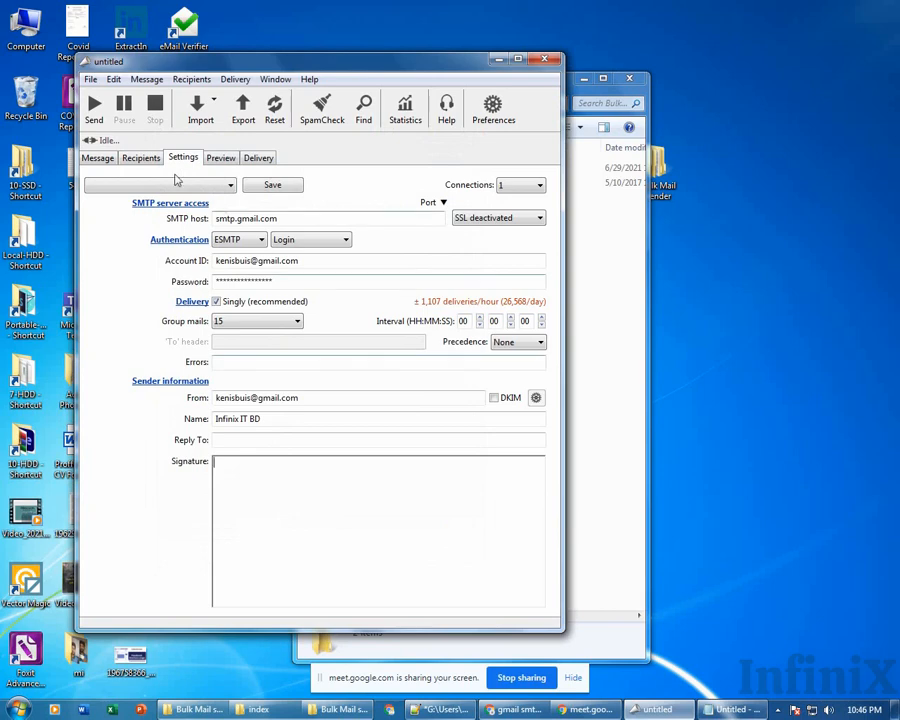
Attempt to send the message twice, cancelling the unsaved-changes warning each time.
click(93, 106)
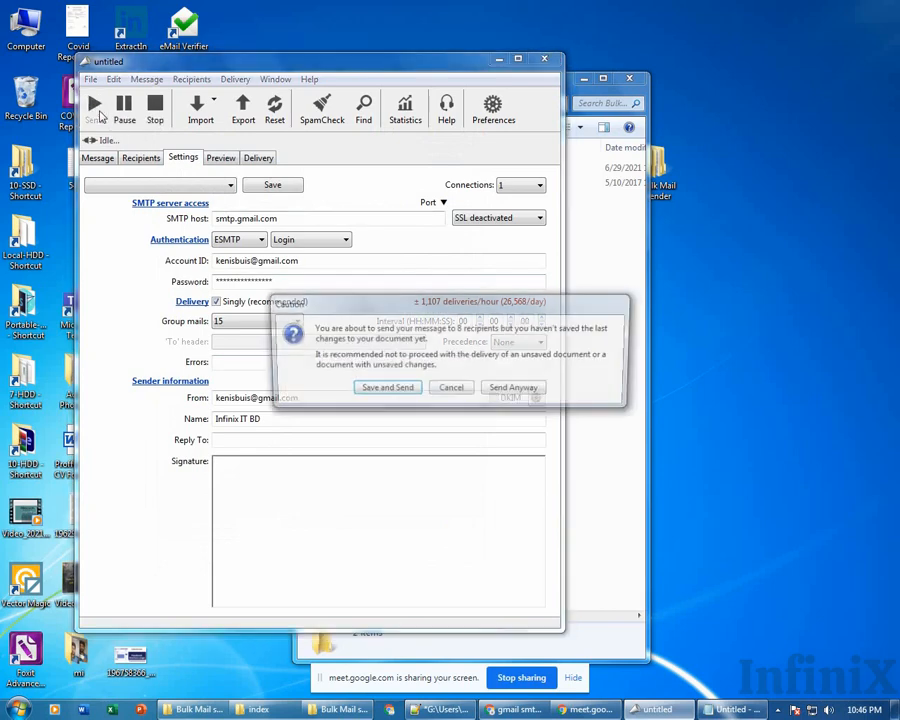
click(451, 390)
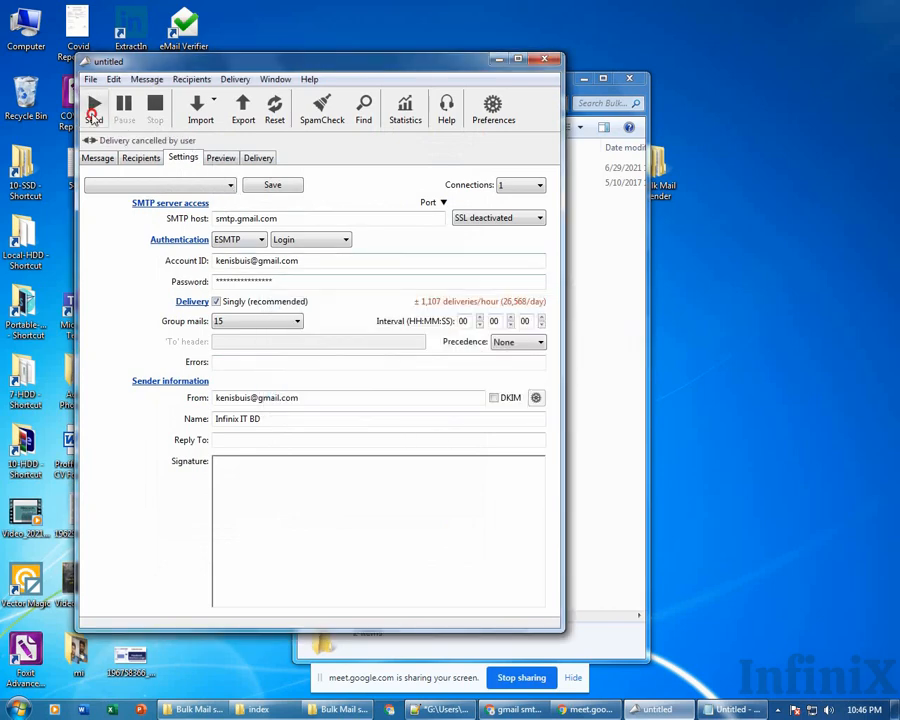
click(93, 112)
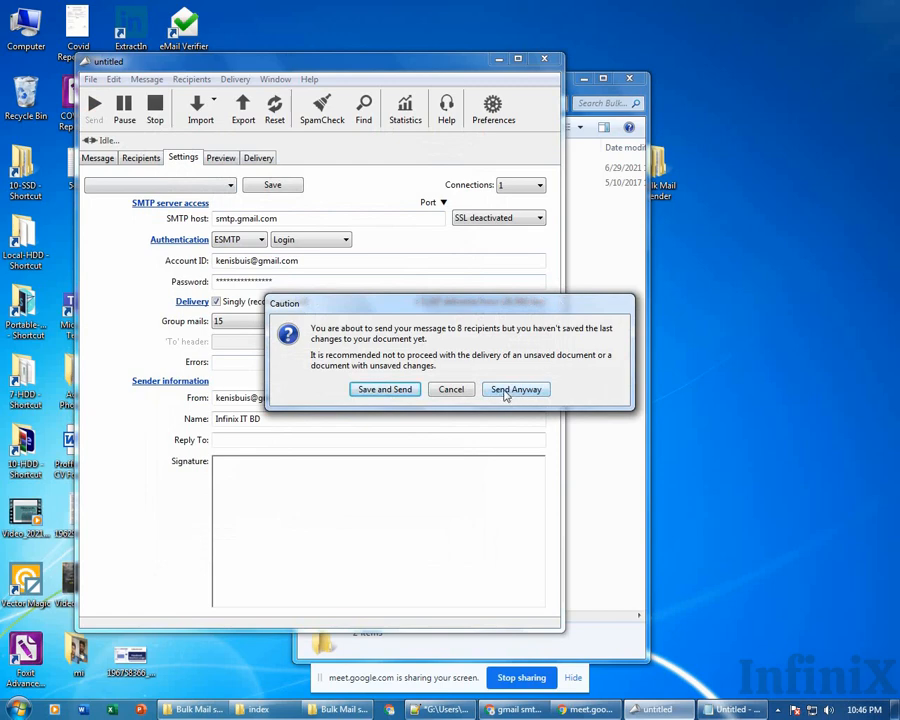
click(463, 391)
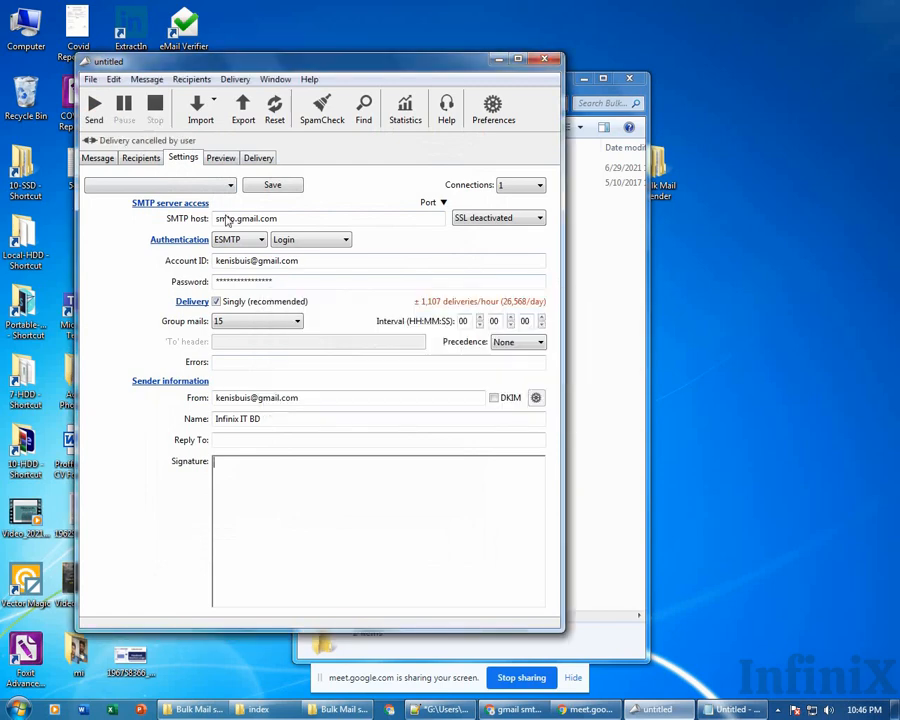
Change the subject to '[Ann] Infinix class 29-june', then send, saving changes to start delivery.
click(97, 160)
click(277, 195)
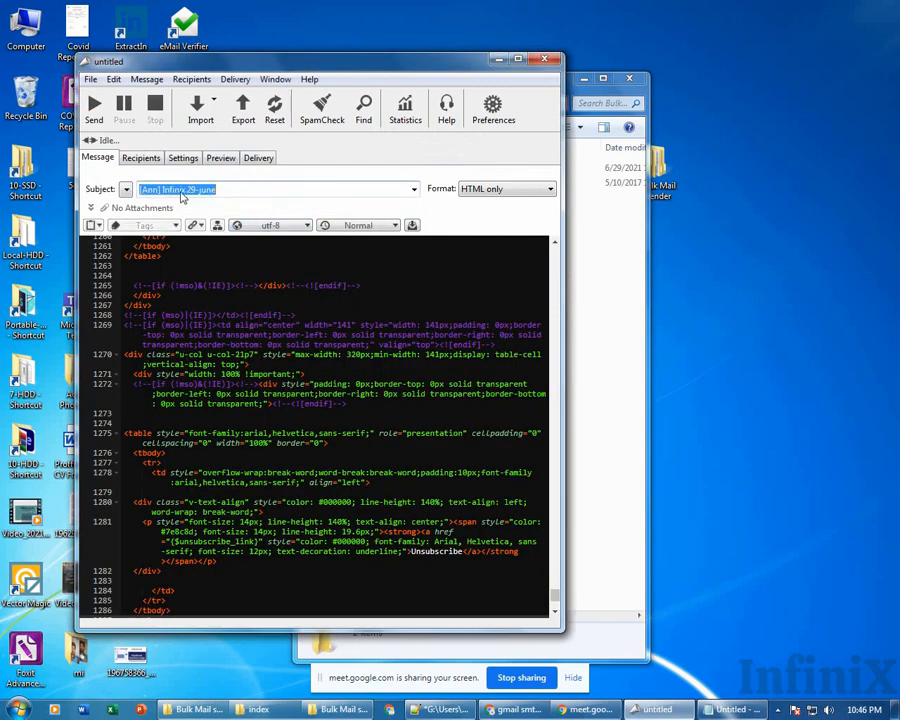
click(215, 195)
text(class)
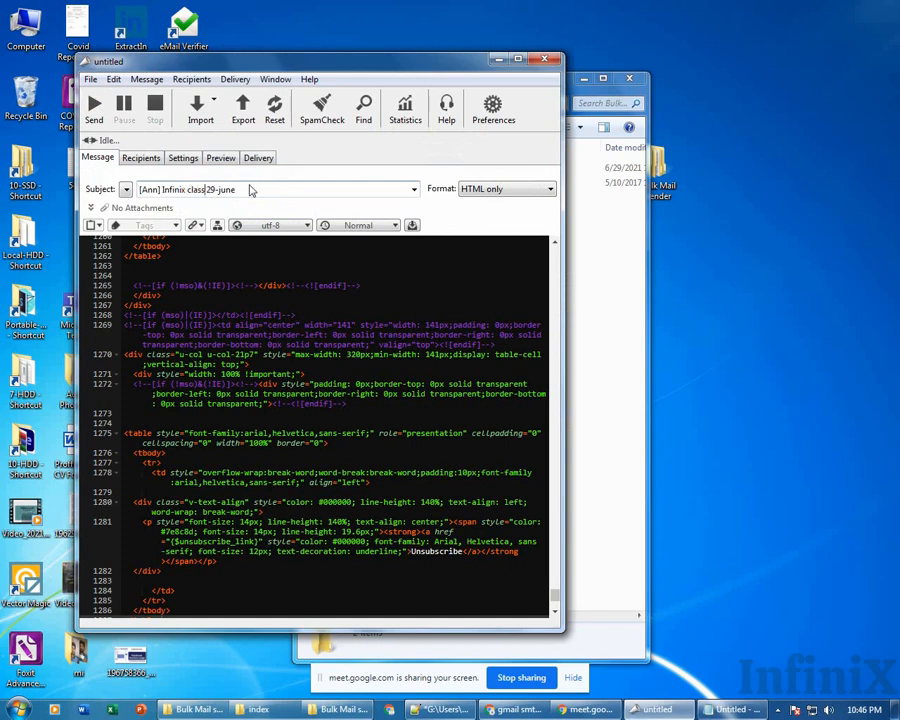
click(94, 104)
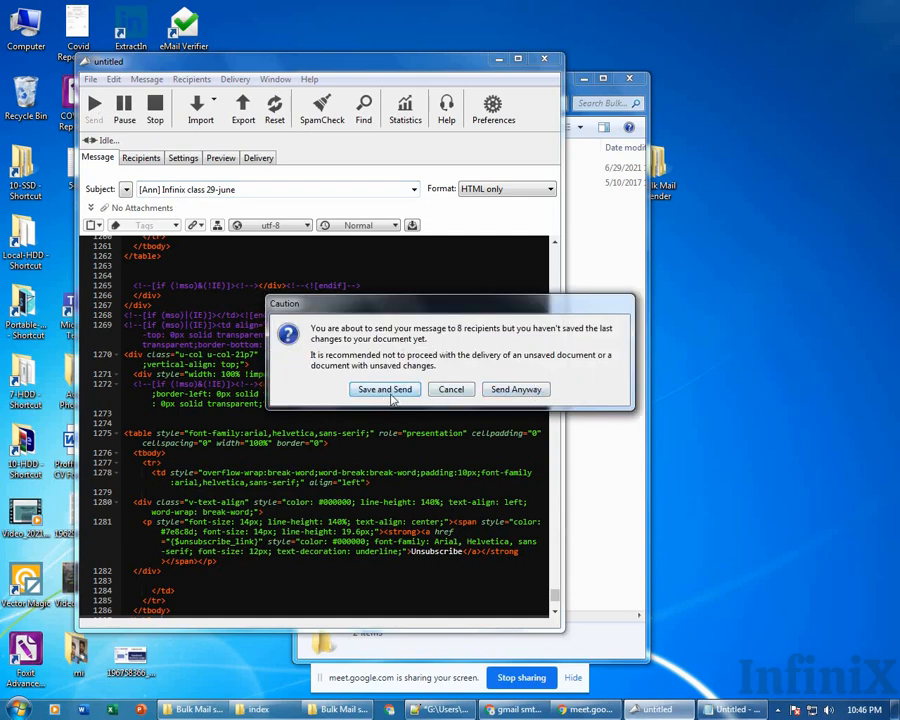
click(529, 394)
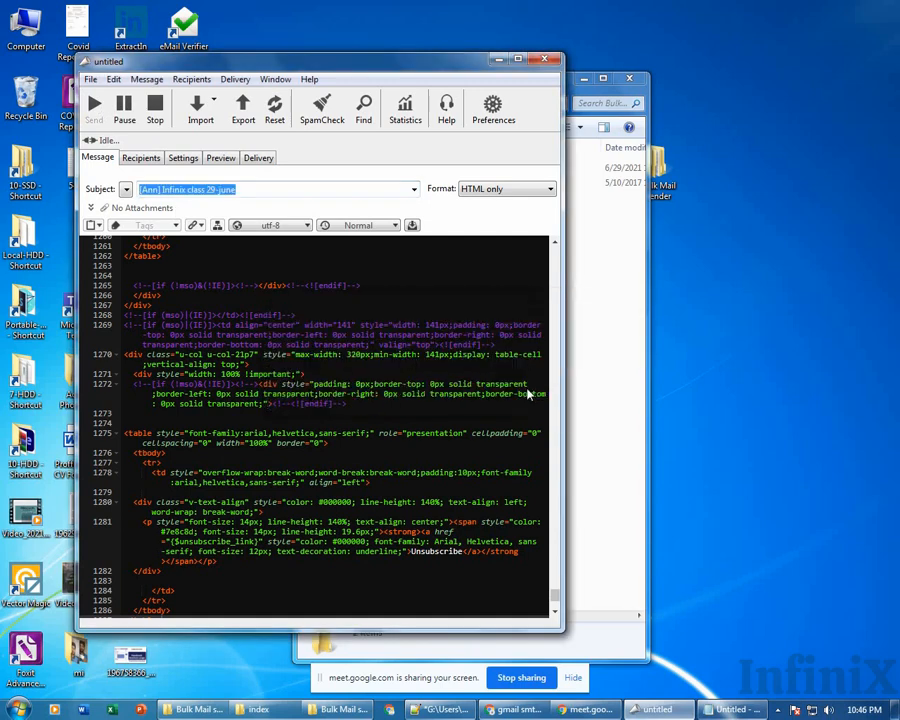
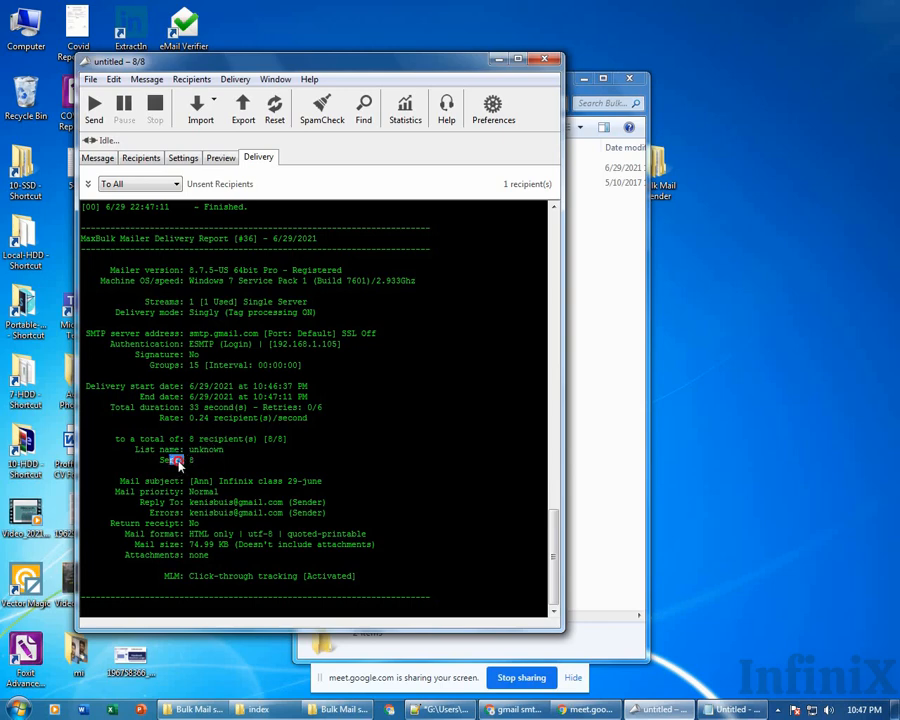
Highlight the report's Sent: 8, List name: unknown, and mail priority through tracking lines.
drag(160, 461, 209, 463)
drag(164, 461, 209, 460)
drag(139, 438, 230, 439)
drag(170, 451, 229, 452)
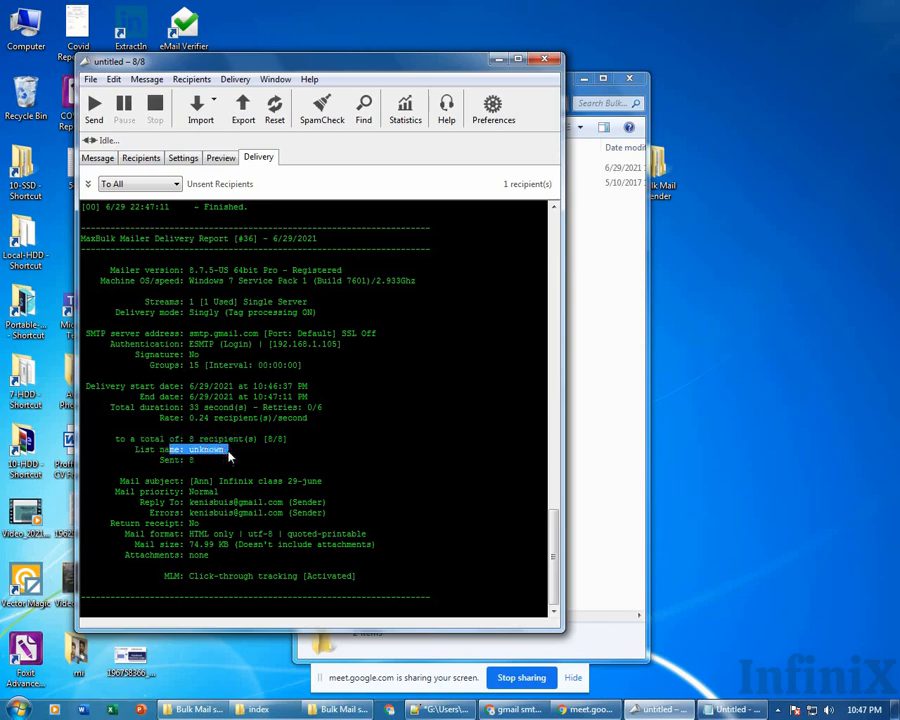
drag(166, 492, 218, 577)
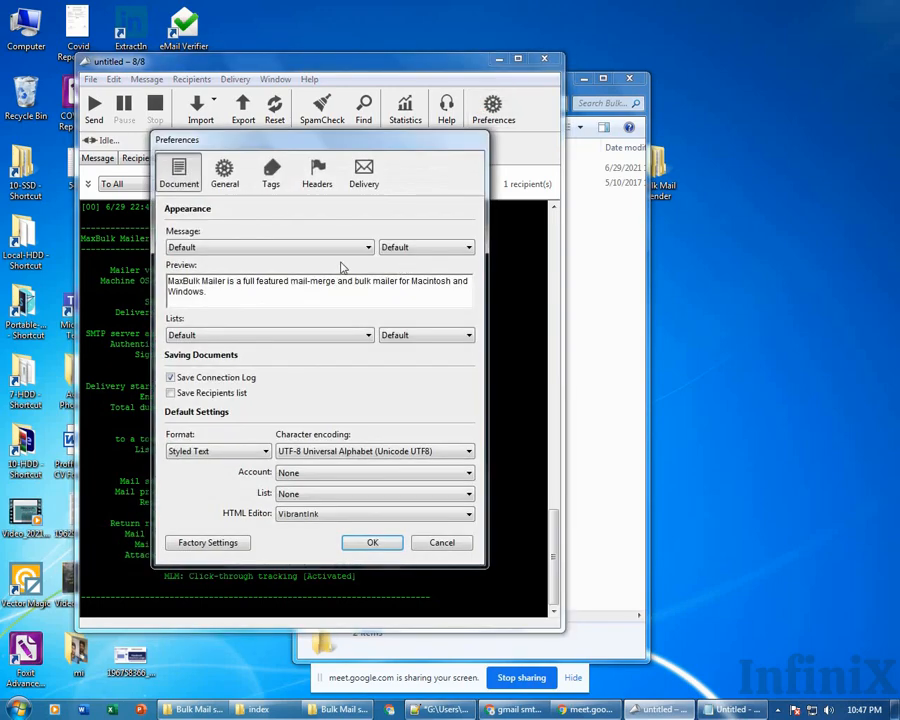
Browse the General, Headers and Delivery preferences, tick 'Send delivery report by e-mail', then cancel.
click(231, 184)
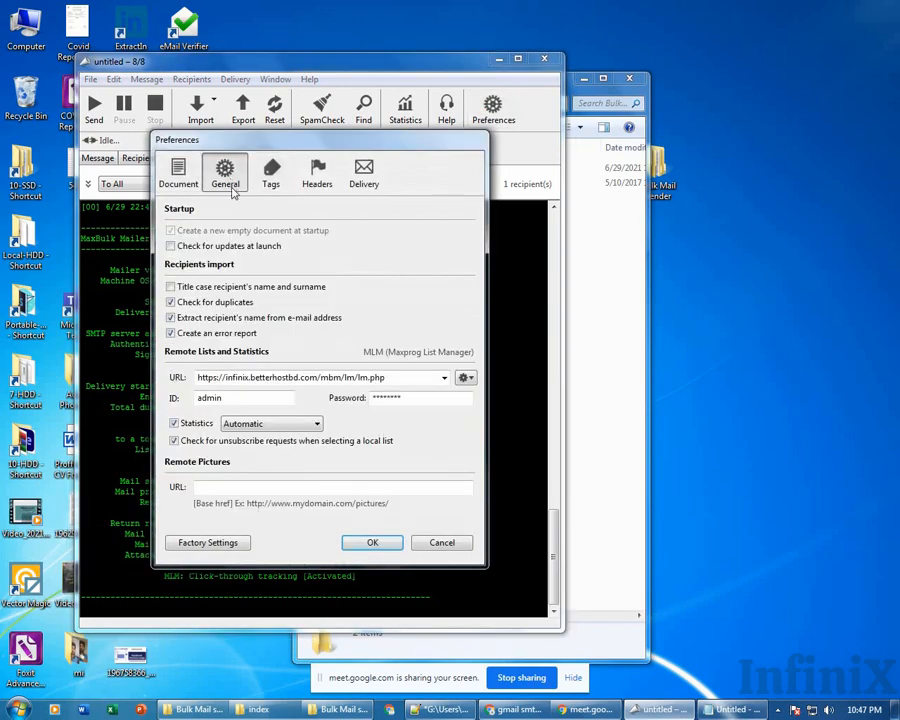
click(332, 175)
click(364, 174)
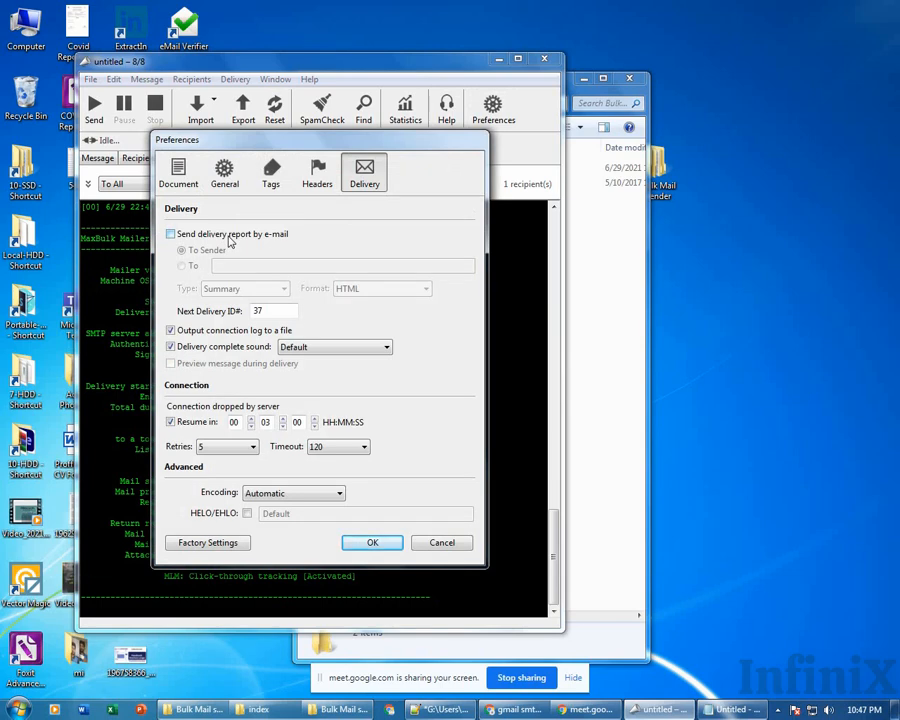
click(373, 183)
click(182, 240)
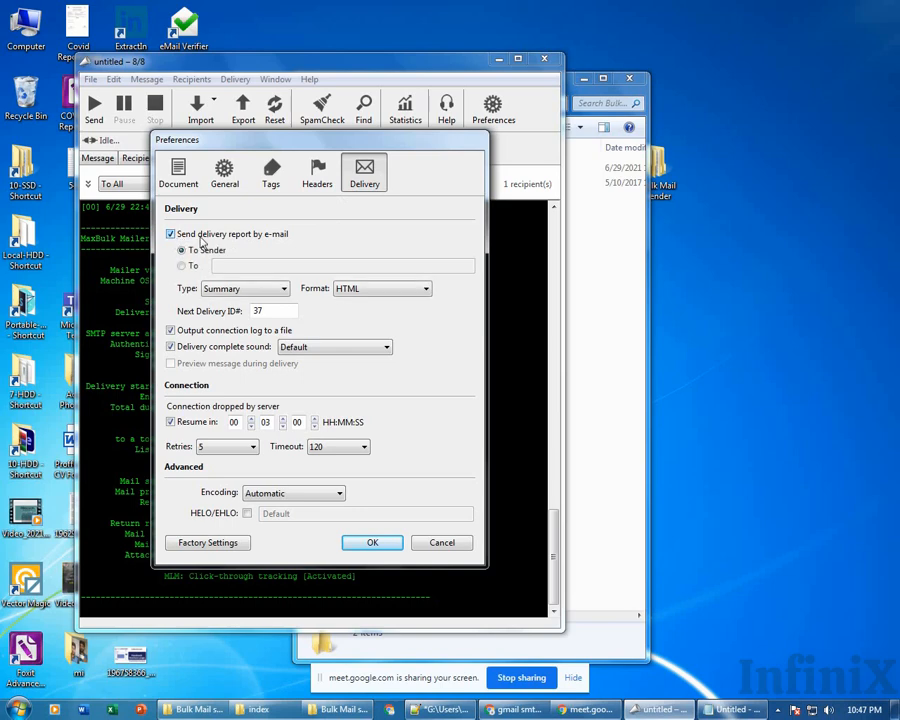
click(203, 237)
click(203, 240)
click(434, 536)
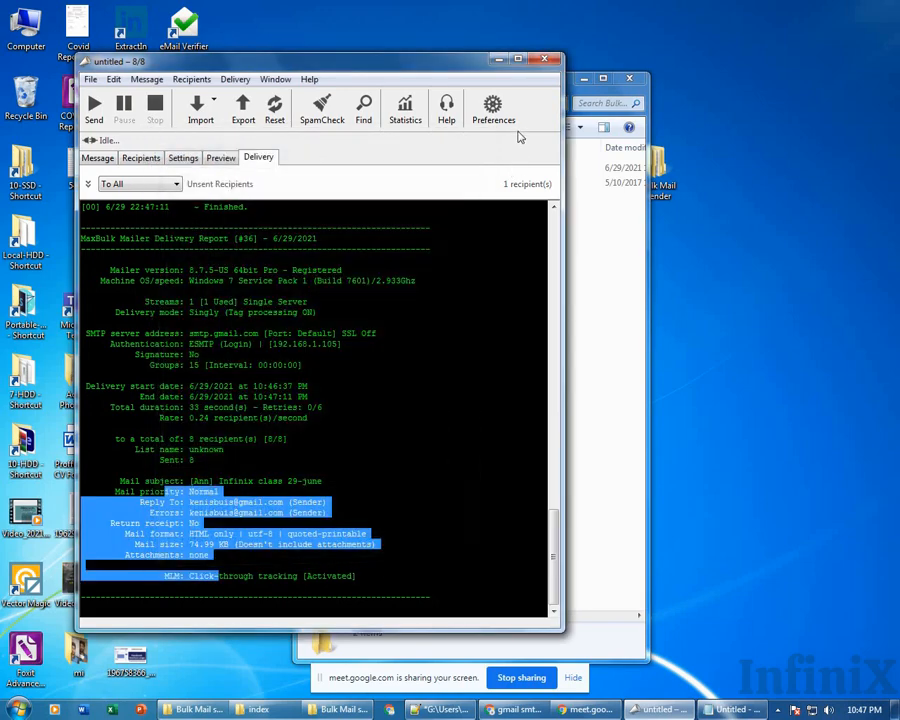
Reopen the Delivery preferences and re-enable 'Send delivery report by e-mail'.
click(497, 115)
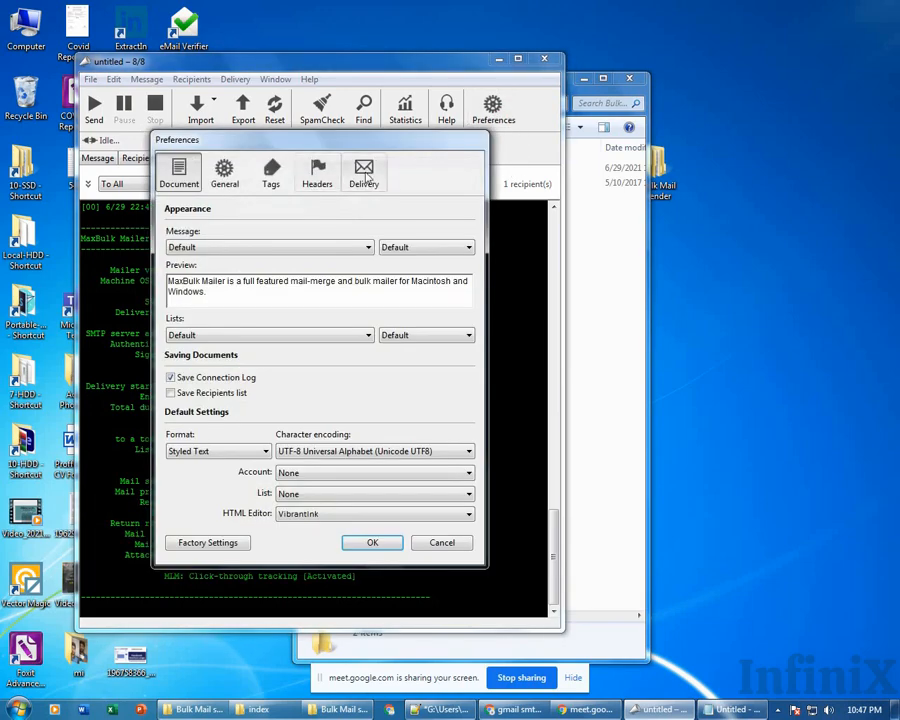
click(364, 172)
click(193, 235)
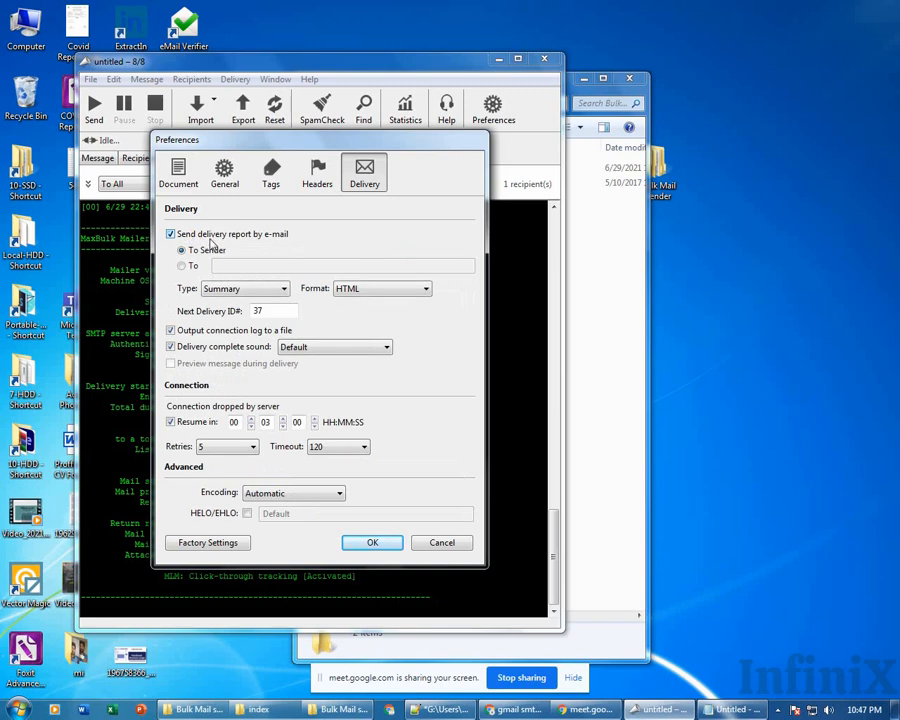
click(227, 234)
click(190, 236)
Cancel Preferences and highlight the report's timing-to-mail-size lines and the click-through tracking status.
click(450, 544)
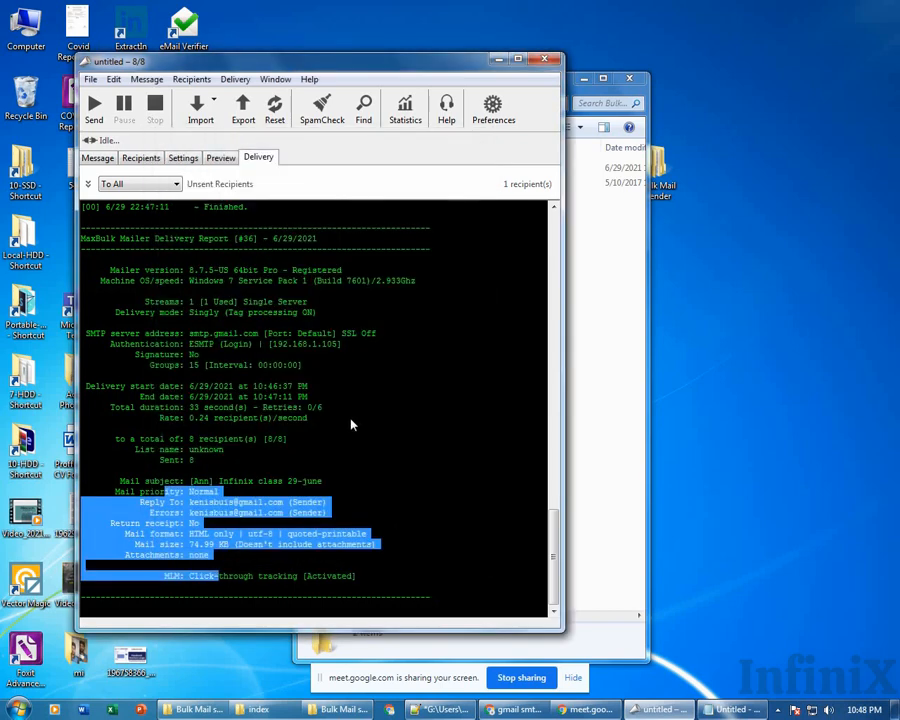
click(333, 404)
drag(321, 362, 367, 545)
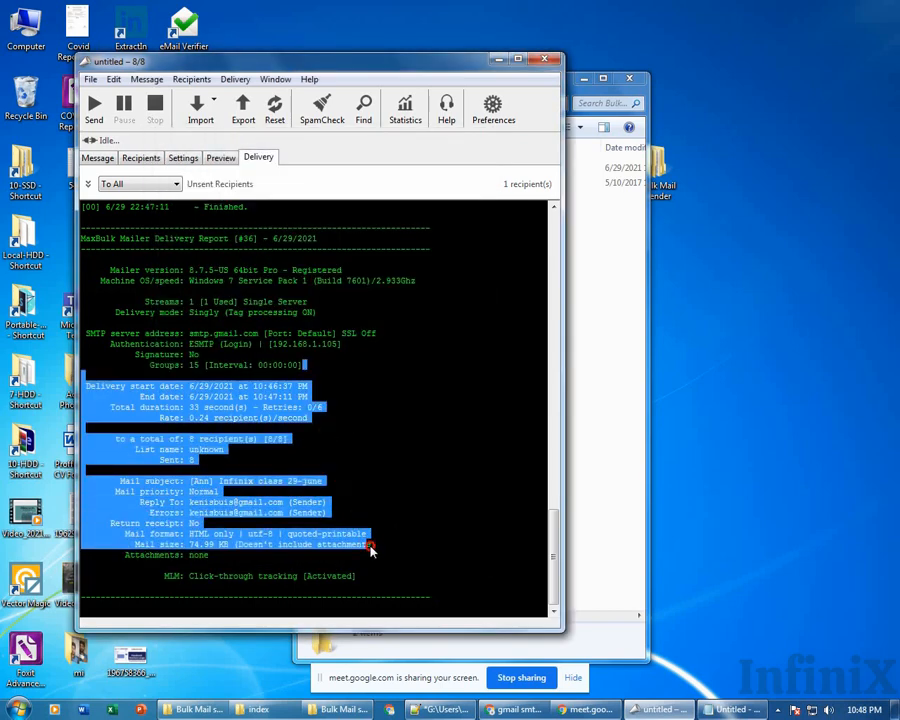
click(371, 546)
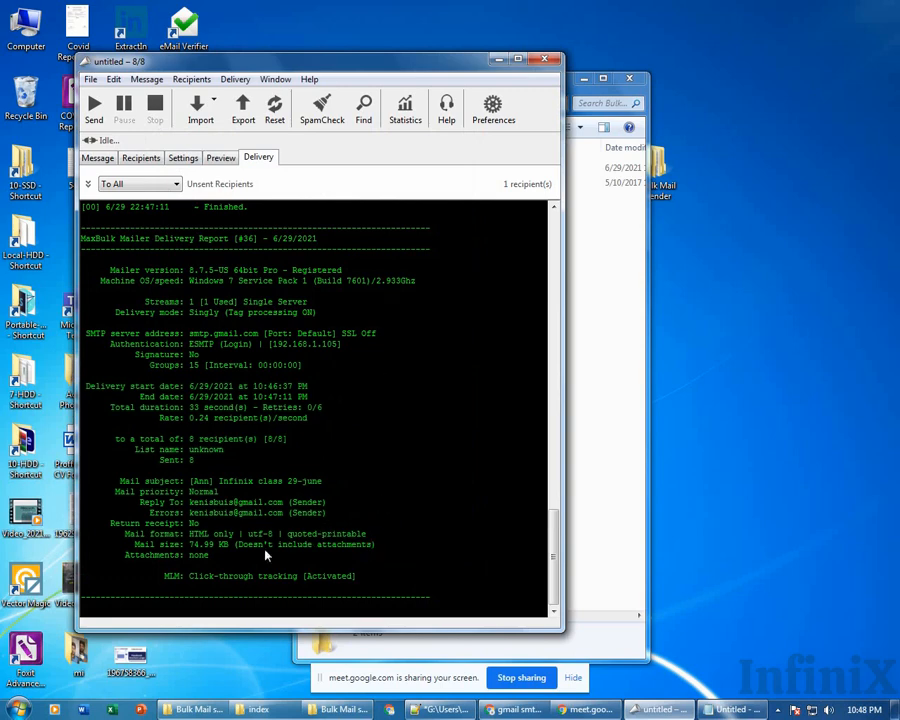
drag(203, 578, 352, 578)
drag(227, 578, 279, 582)
Open Statistics, select delivery 36 and refresh it several times, then select delivery 37 and switch to the browser.
click(405, 118)
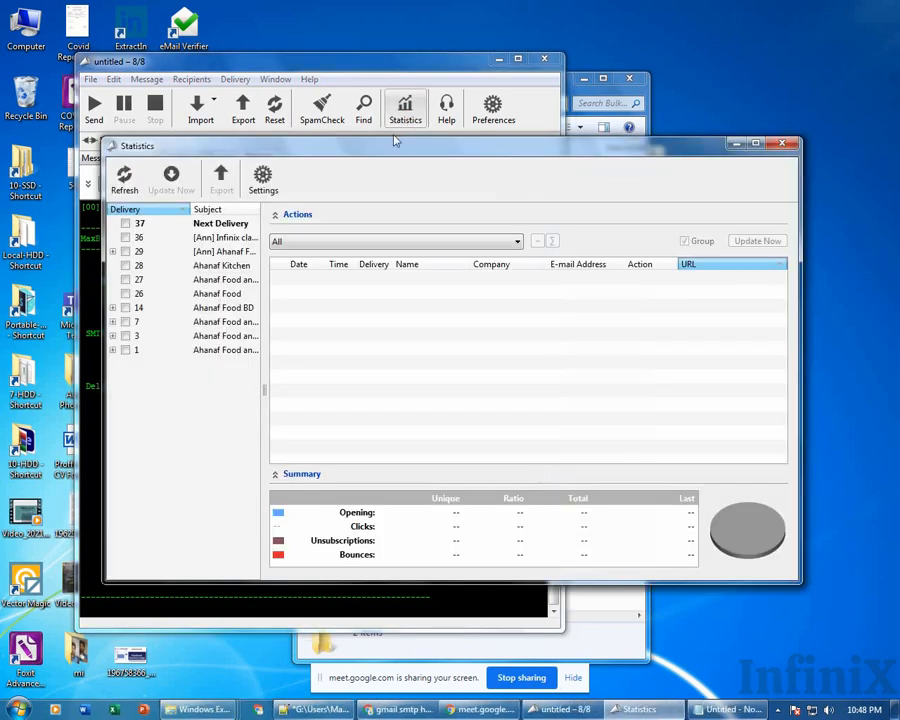
click(206, 237)
click(124, 180)
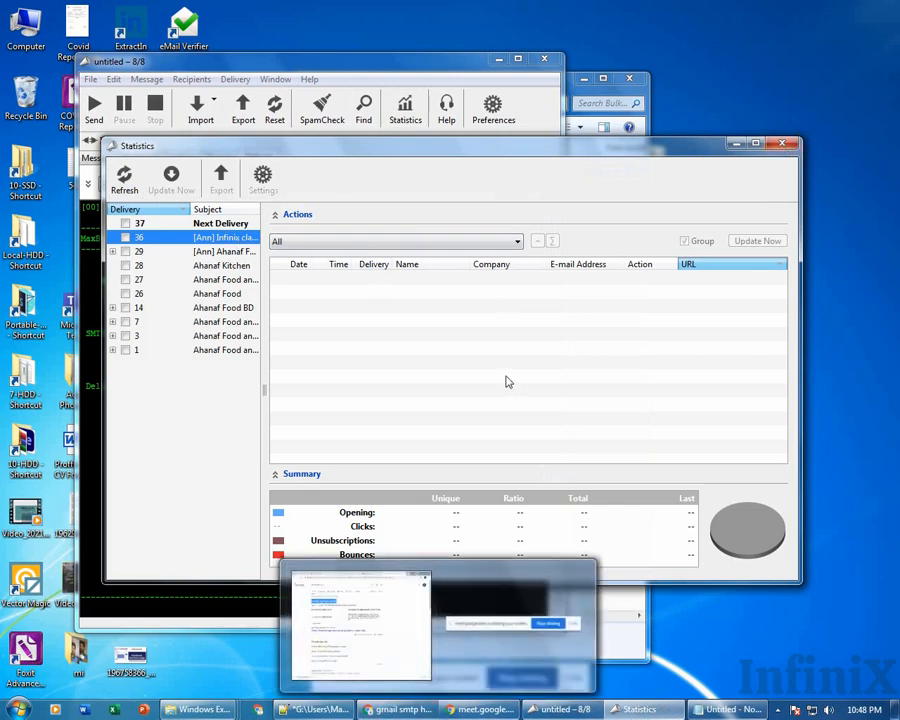
click(362, 366)
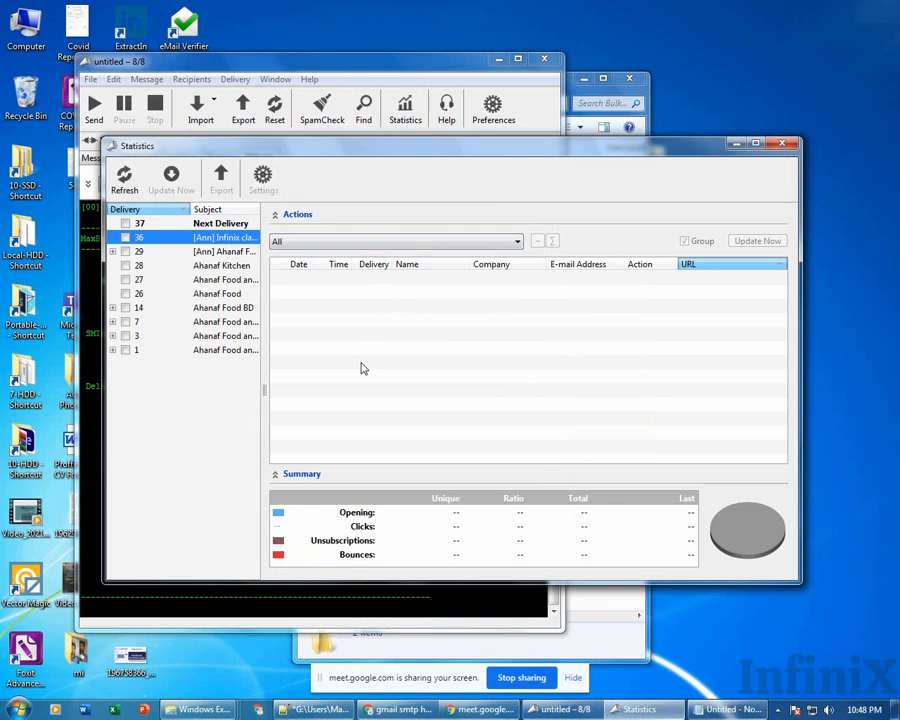
click(126, 180)
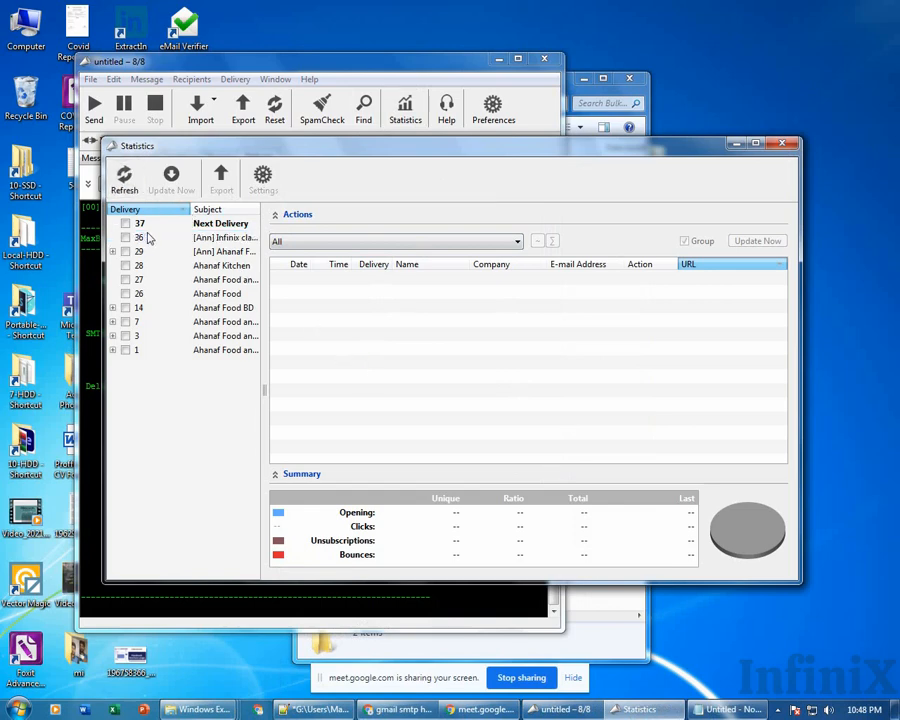
click(128, 184)
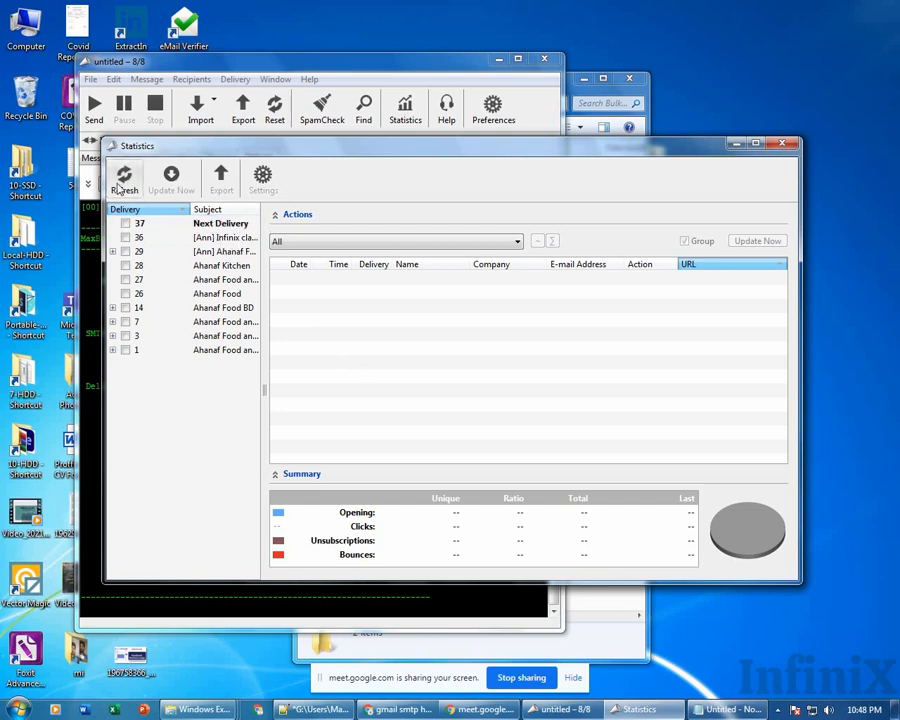
click(209, 223)
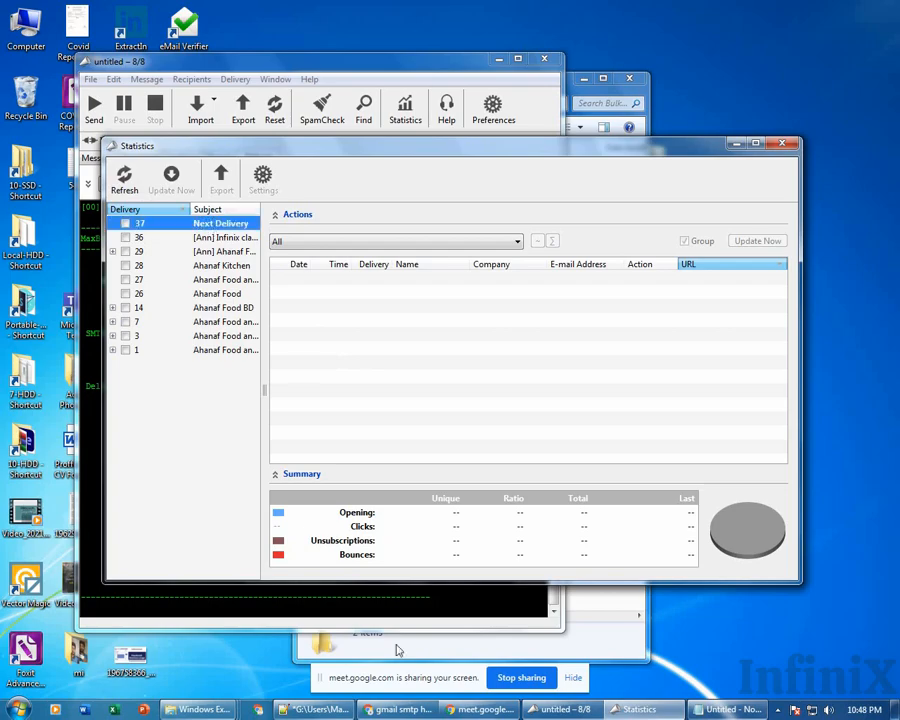
click(418, 710)
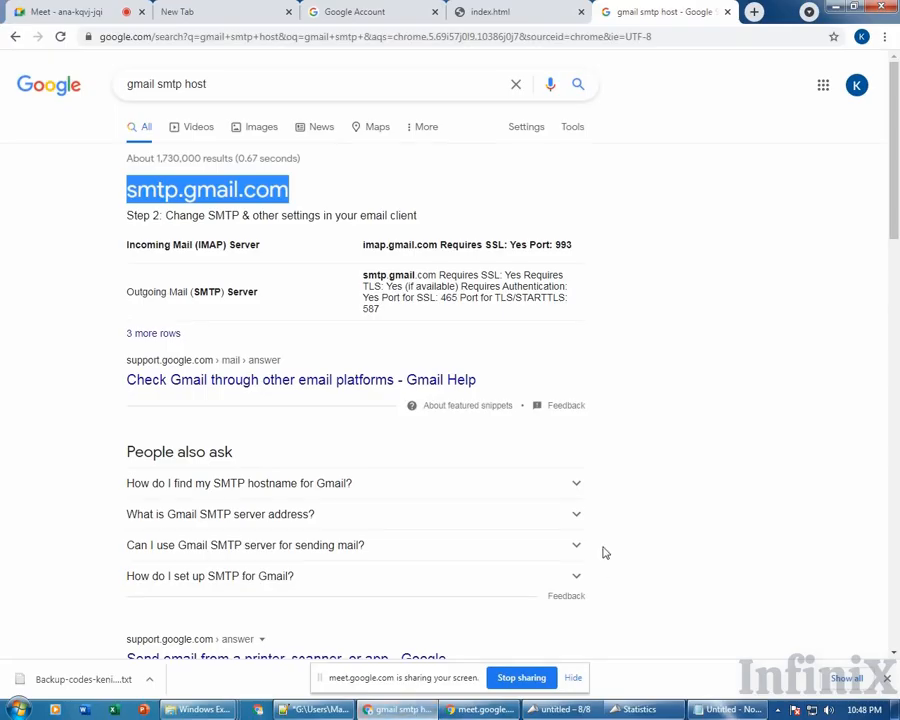
Close the Meet call's in-call messages panel, then bring the Statistics window back.
click(80, 9)
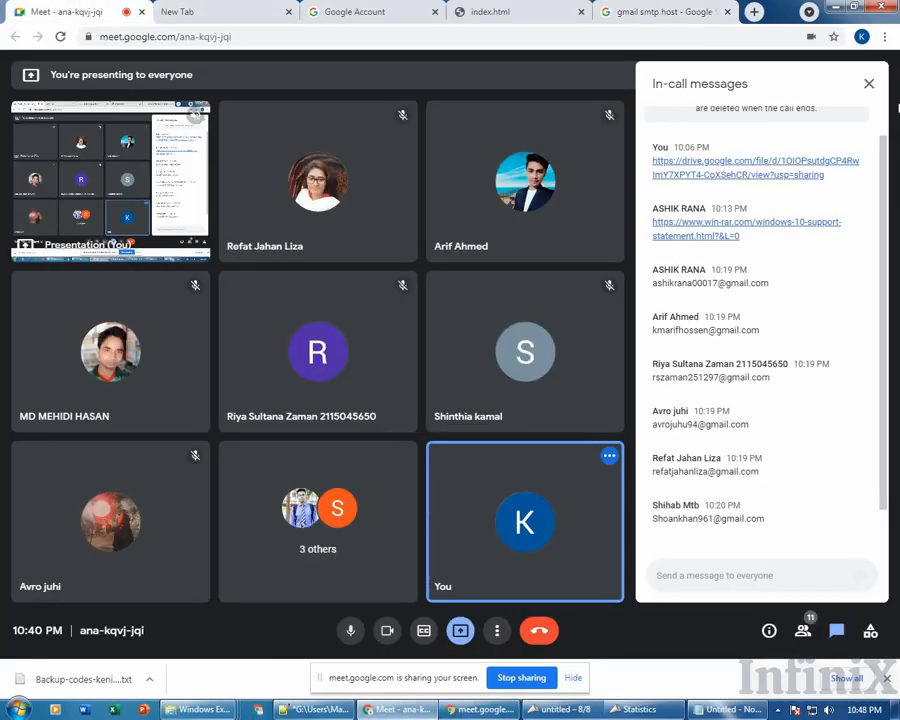
click(870, 86)
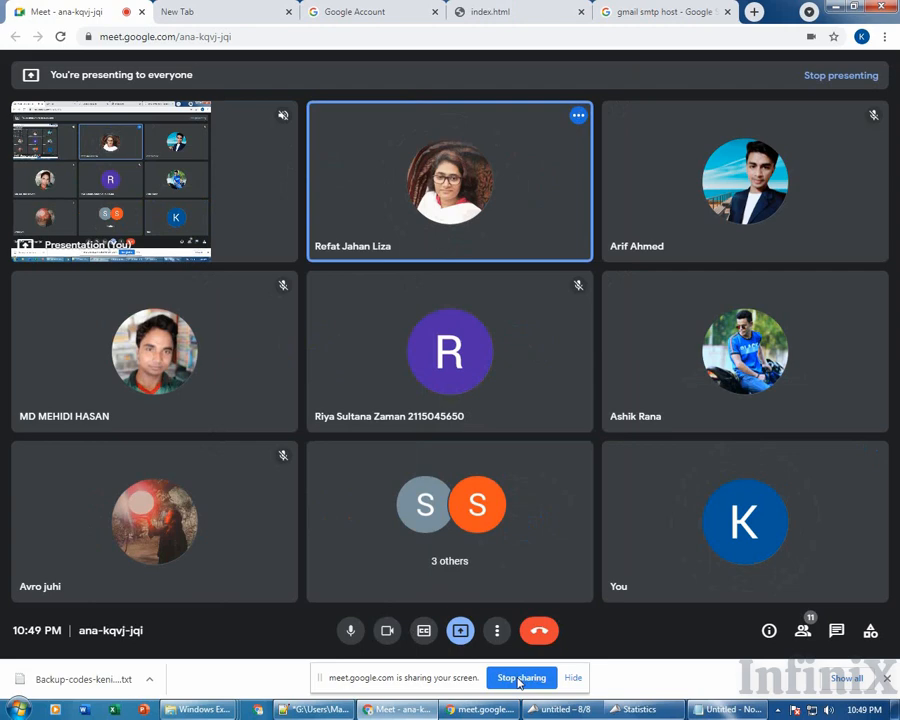
click(663, 706)
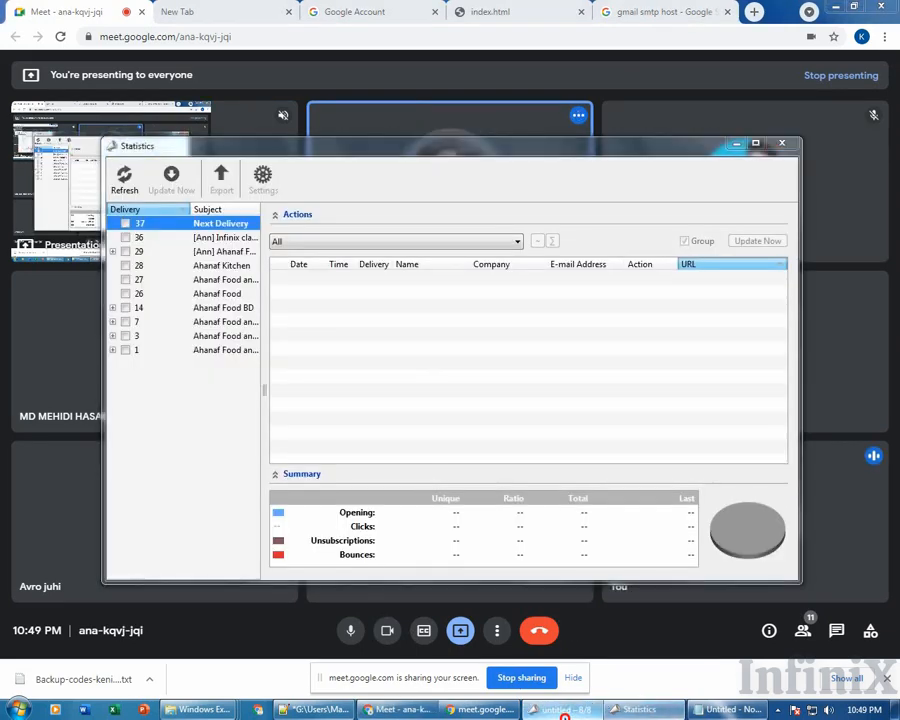
Return to the campaign and select the subject '[Ann] Infinix class 29-june'.
click(565, 709)
click(97, 157)
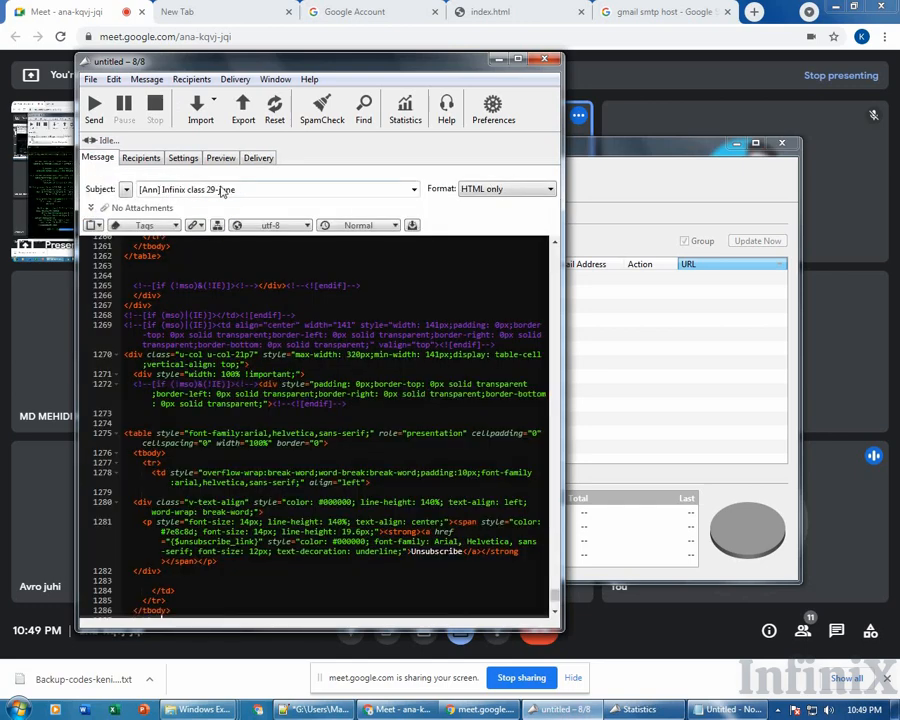
click(148, 190)
click(241, 191)
click(273, 191)
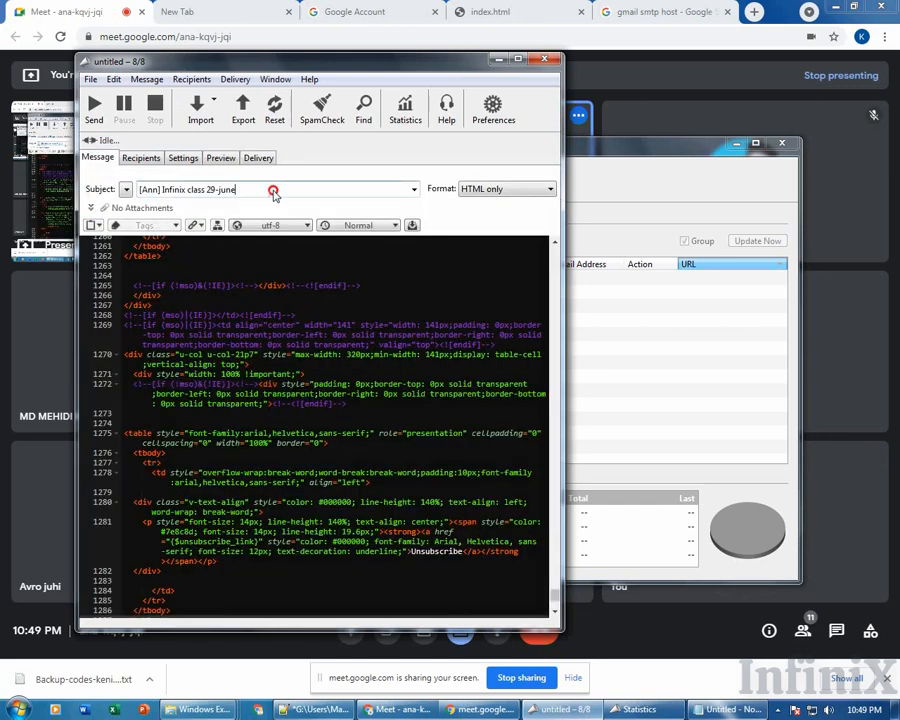
drag(273, 191, 148, 196)
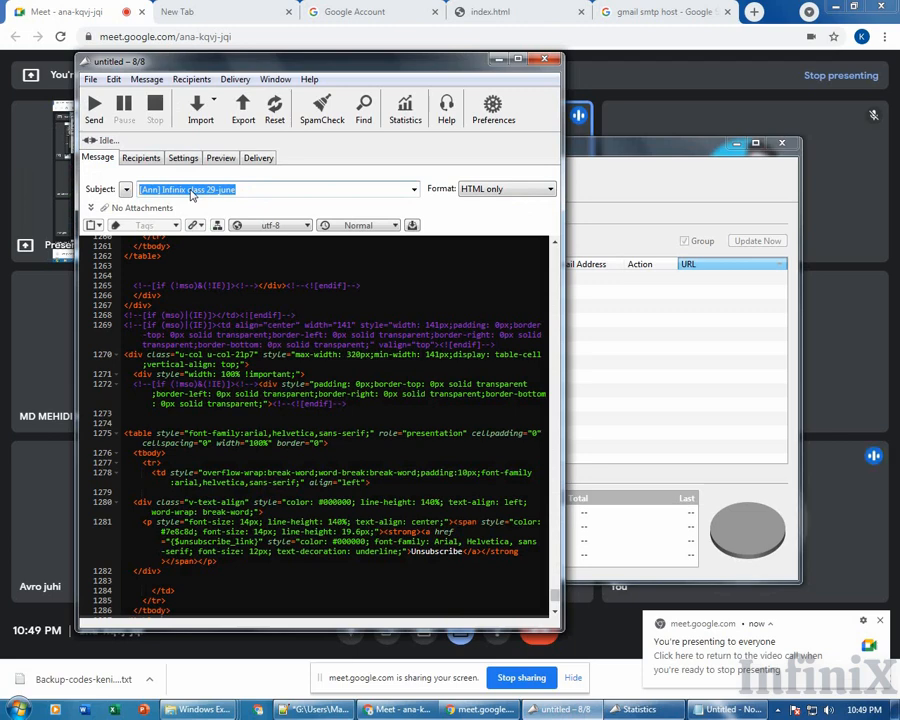
Glance at the Meet call, then show the campaign's SMTP server and sender settings.
click(857, 291)
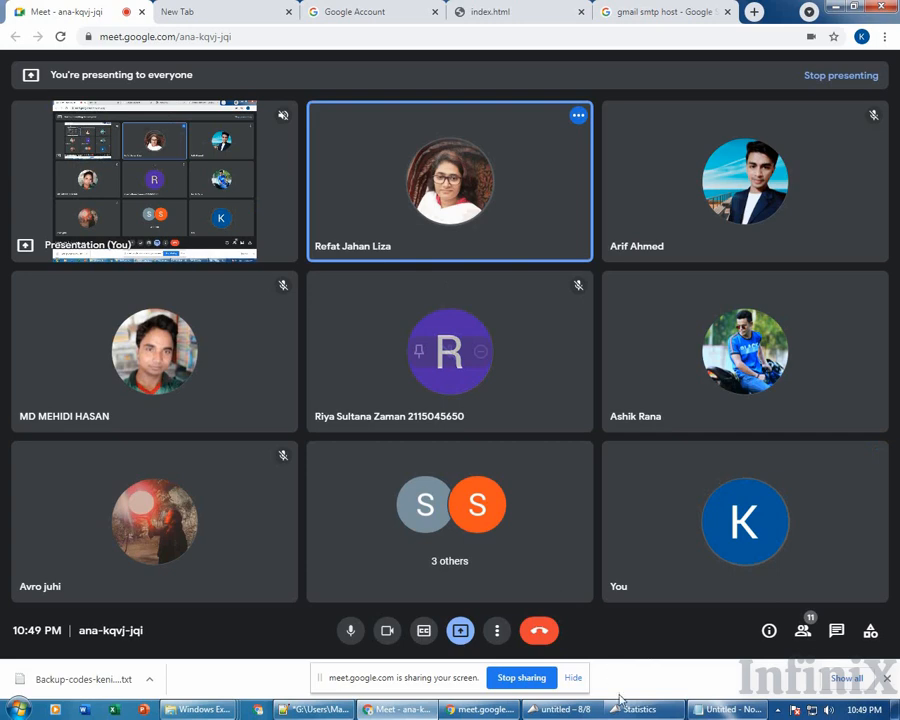
mouse_move(645, 712)
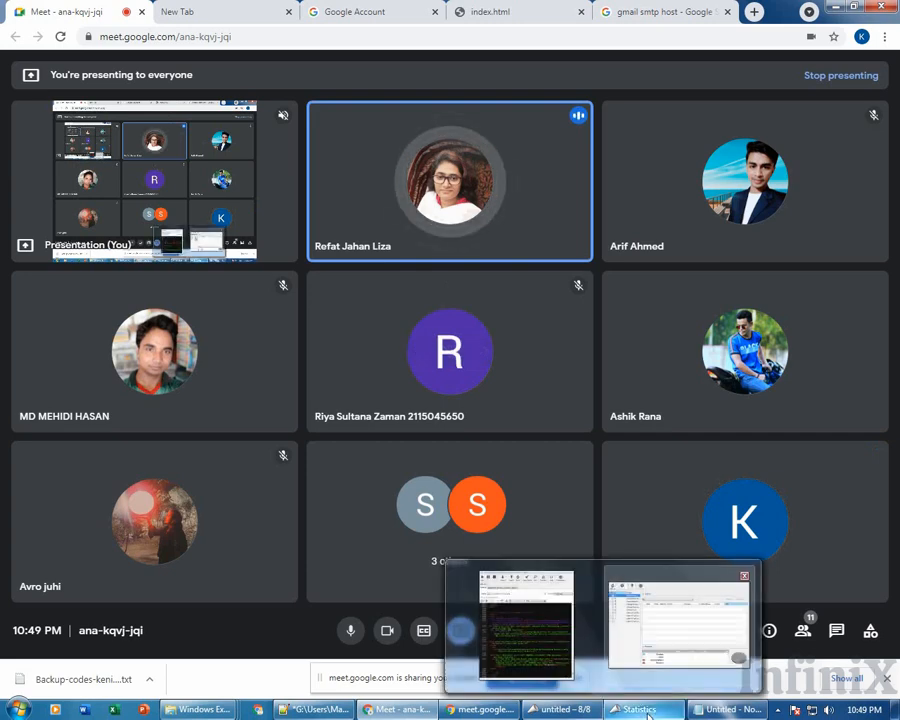
click(593, 712)
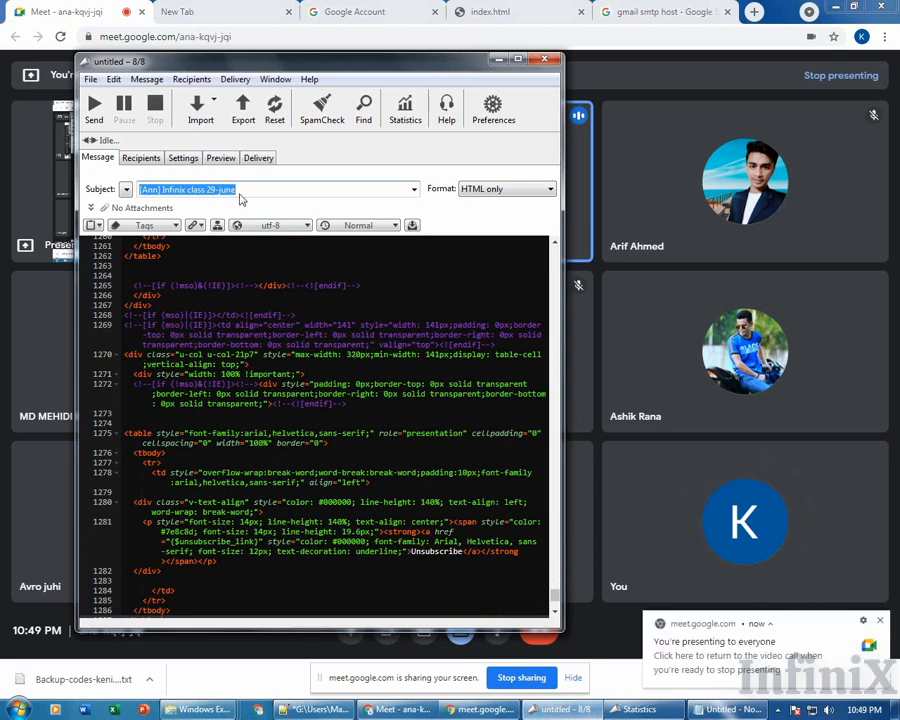
click(190, 161)
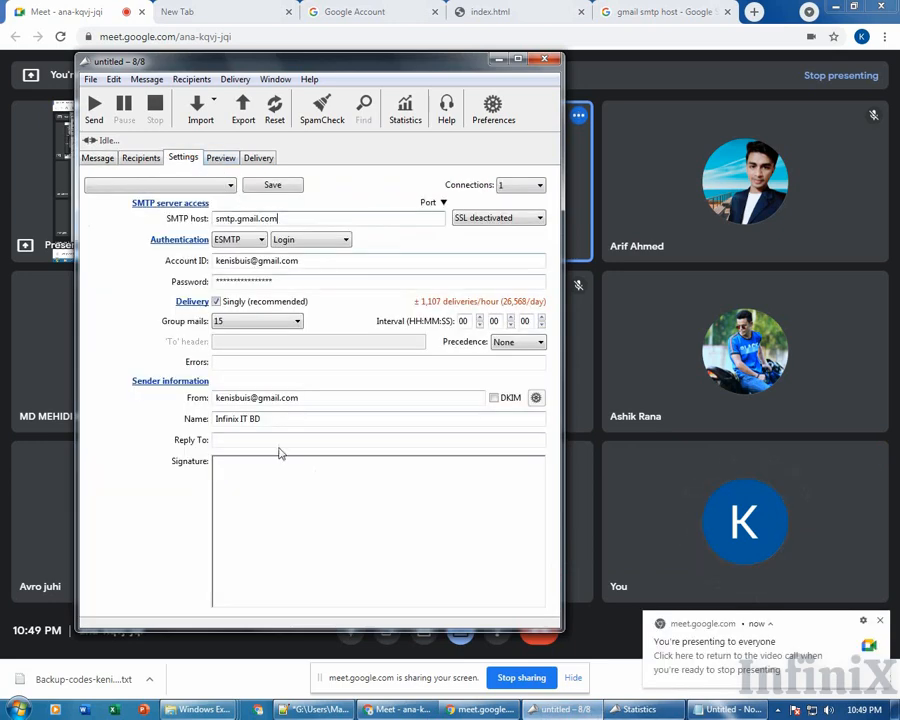
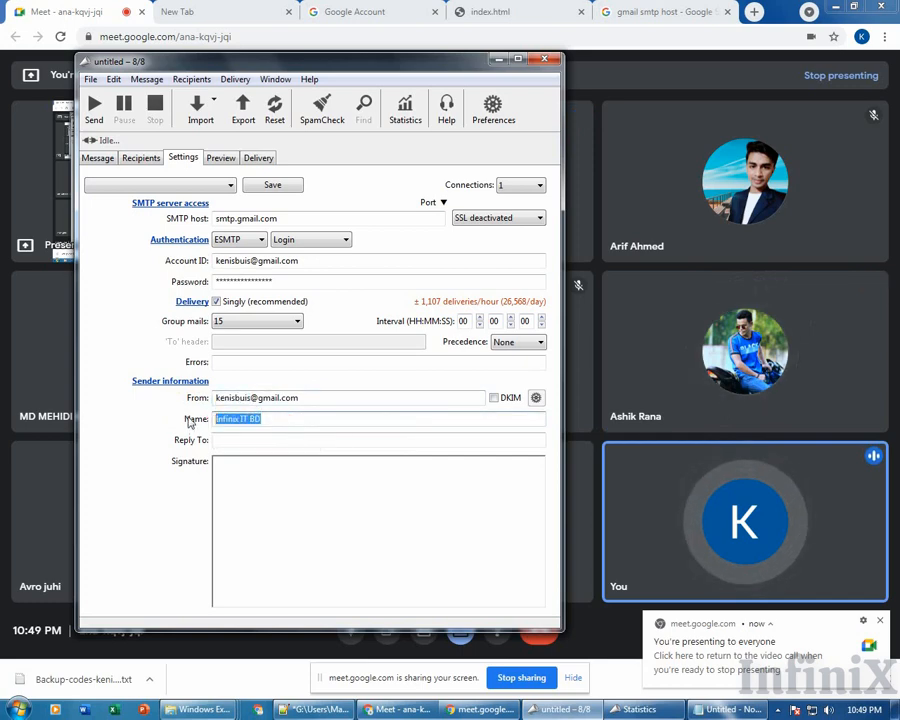
Switch to the message showing subject '[Ann] Infinix class 29-june' and its HTML-only source.
click(95, 158)
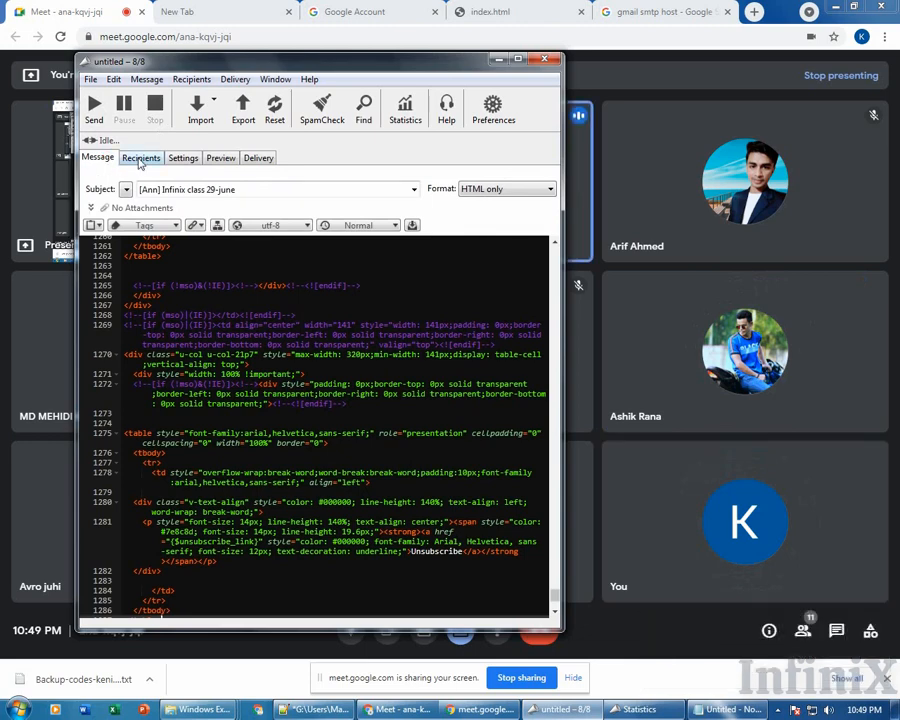
Show the 8-recipient list and select individual entries (second, eighth, first, sixth) to check them.
click(140, 160)
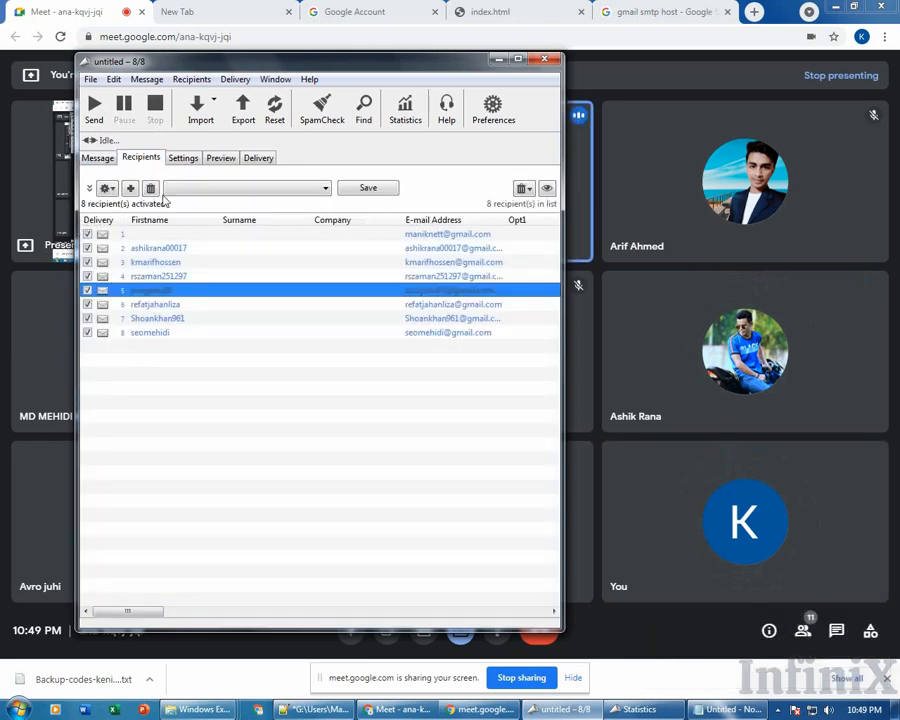
click(212, 368)
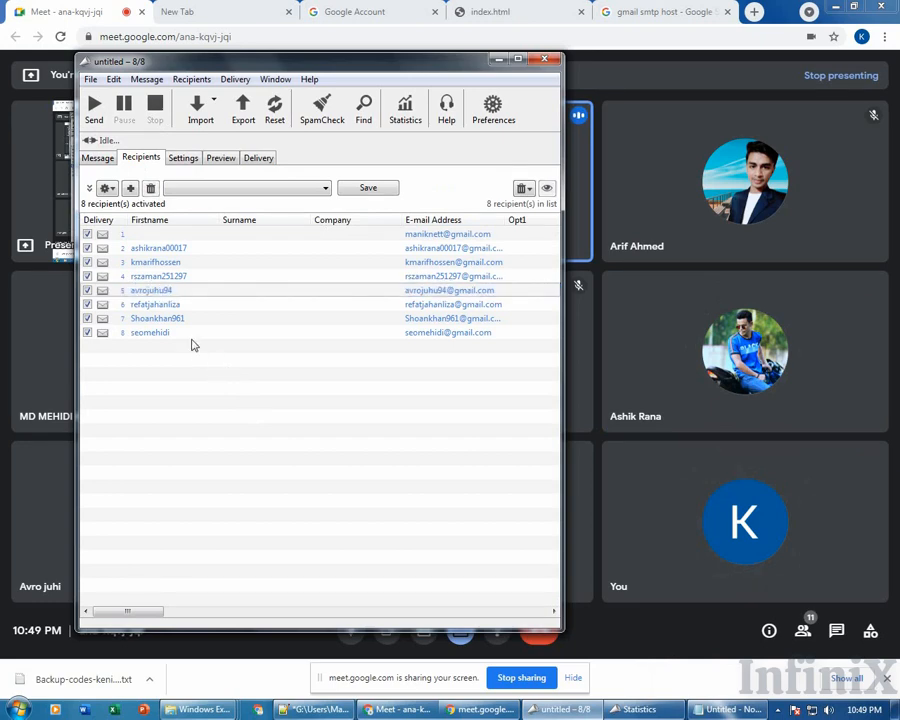
click(197, 247)
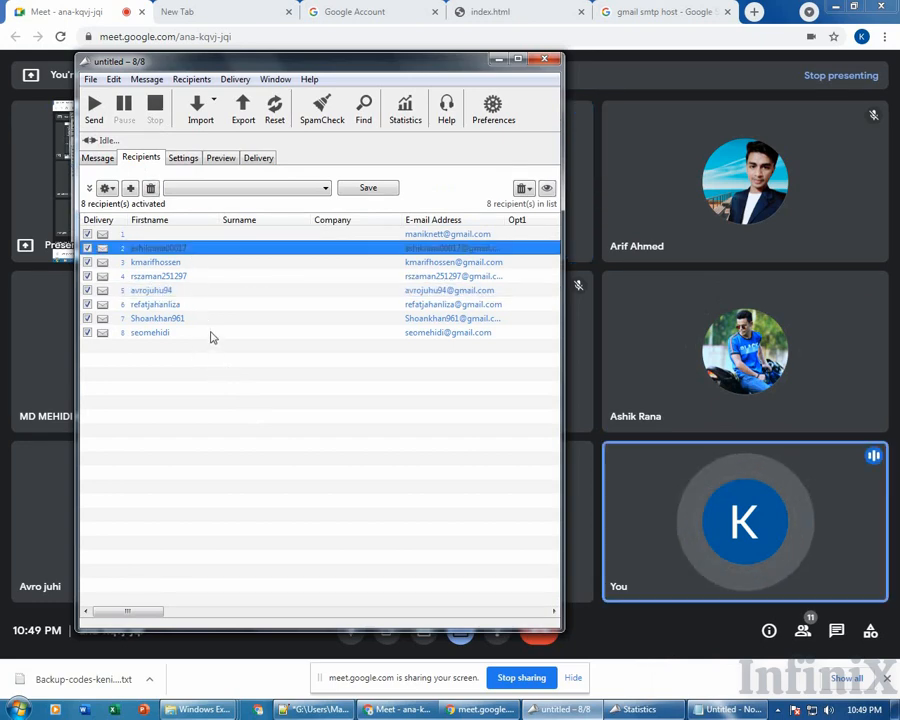
click(213, 333)
click(210, 238)
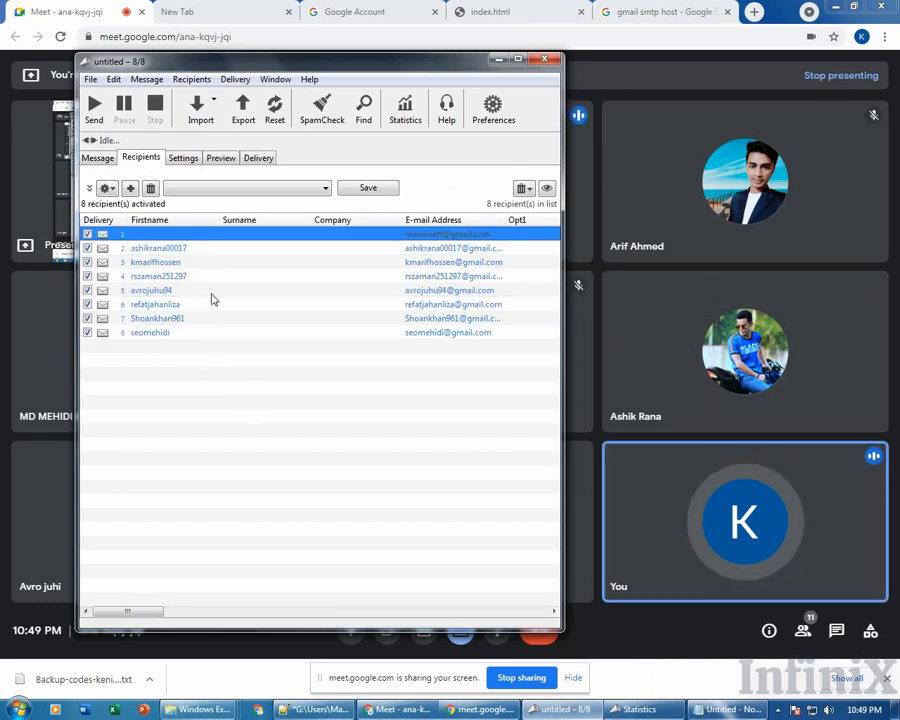
click(213, 303)
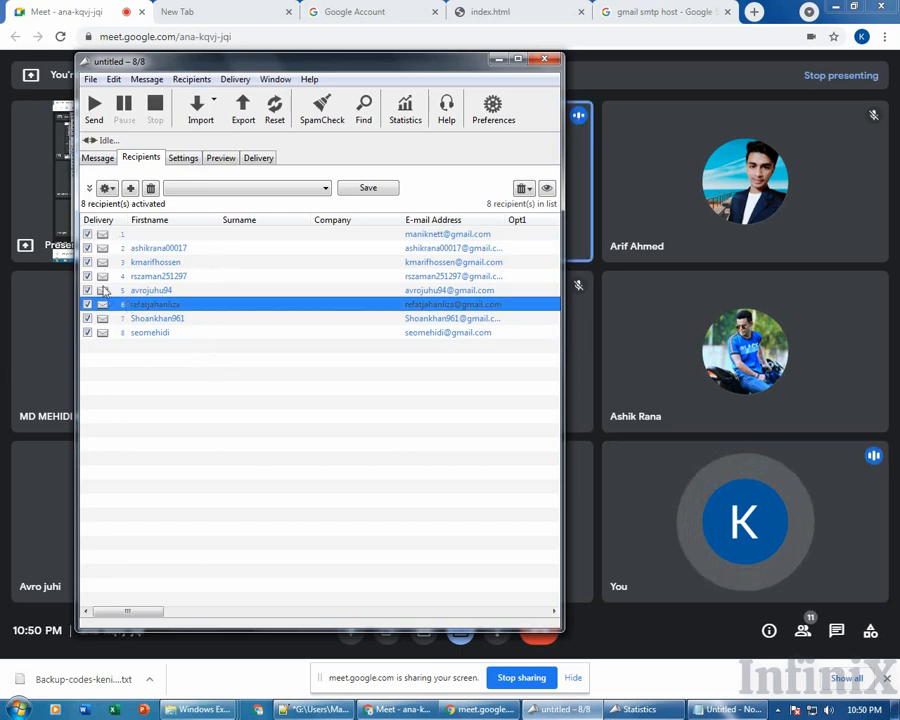
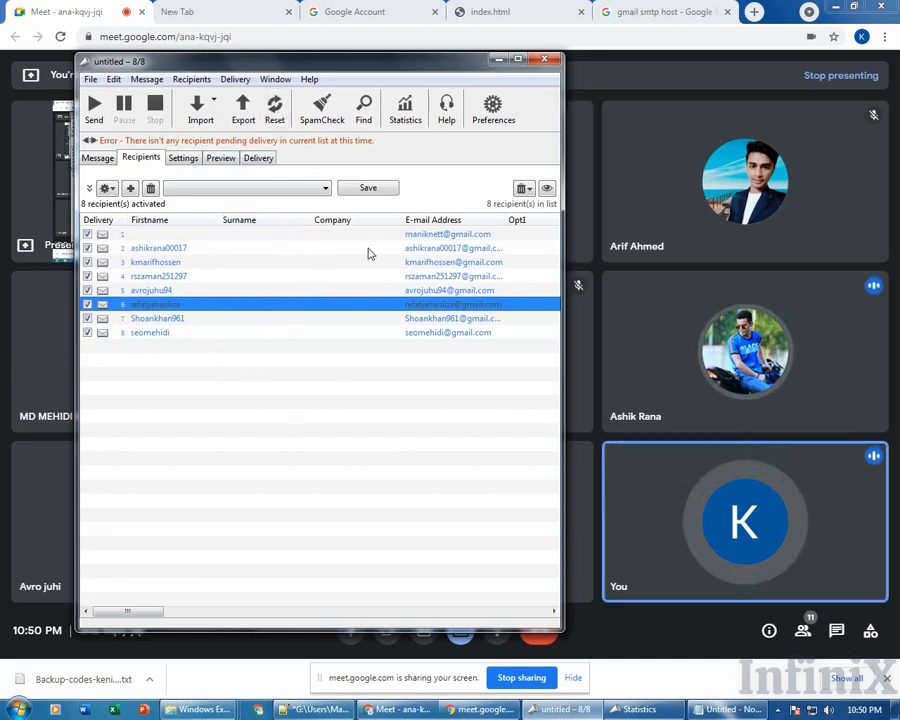
Show the HTML source of the '[Ann] Infinix class 29-june' message in the Message tab.
click(97, 158)
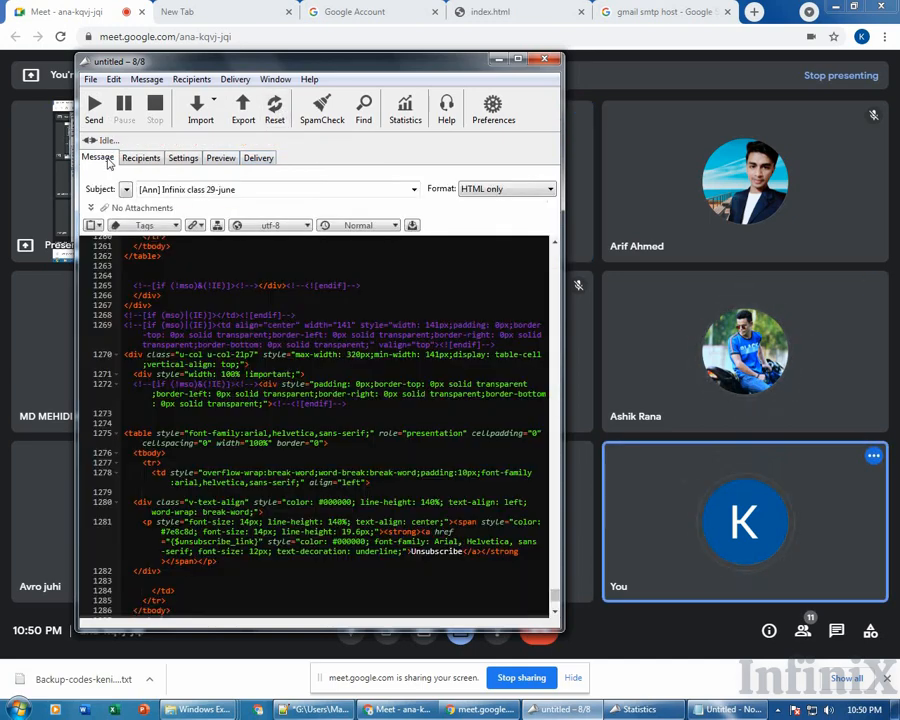
Scroll through the HTML code, then return to the recipient list with all 8 entries activated.
scroll(337, 357, down, 1)
scroll(337, 357, down, 5)
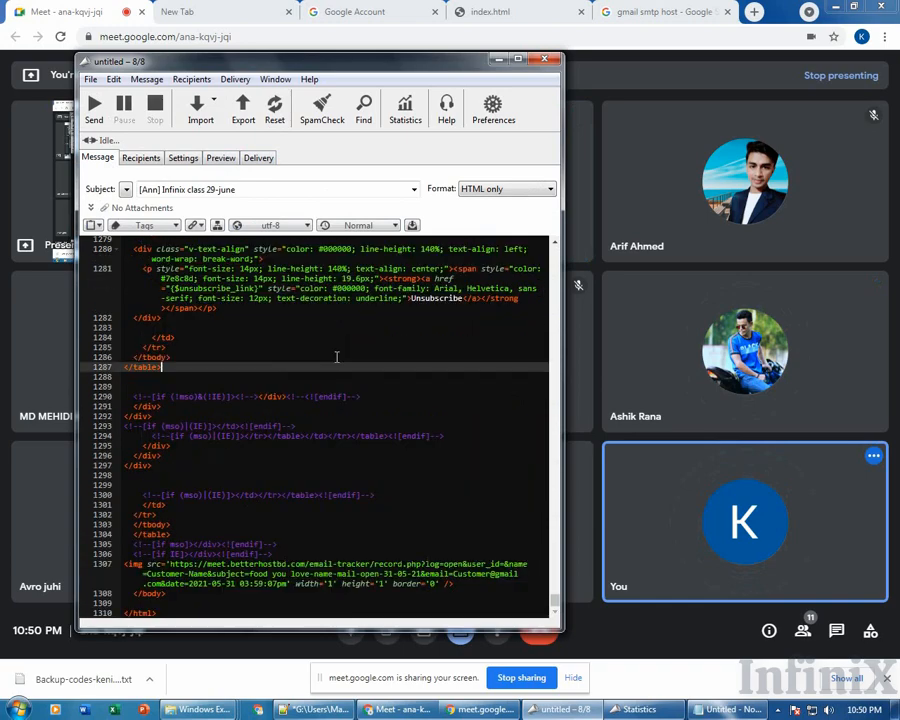
scroll(337, 357, up, 20)
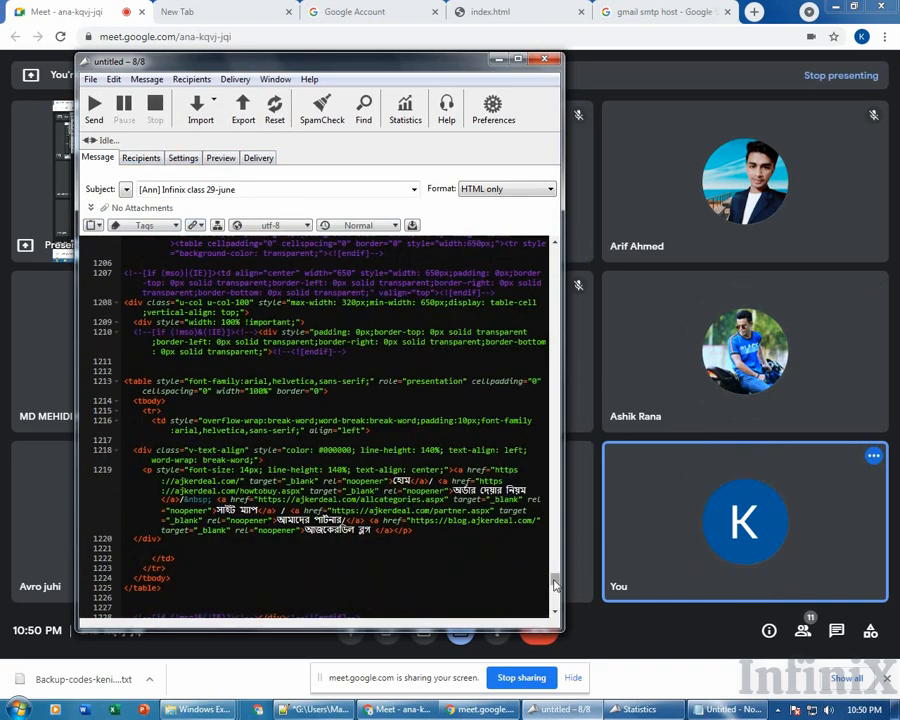
drag(554, 370, 556, 281)
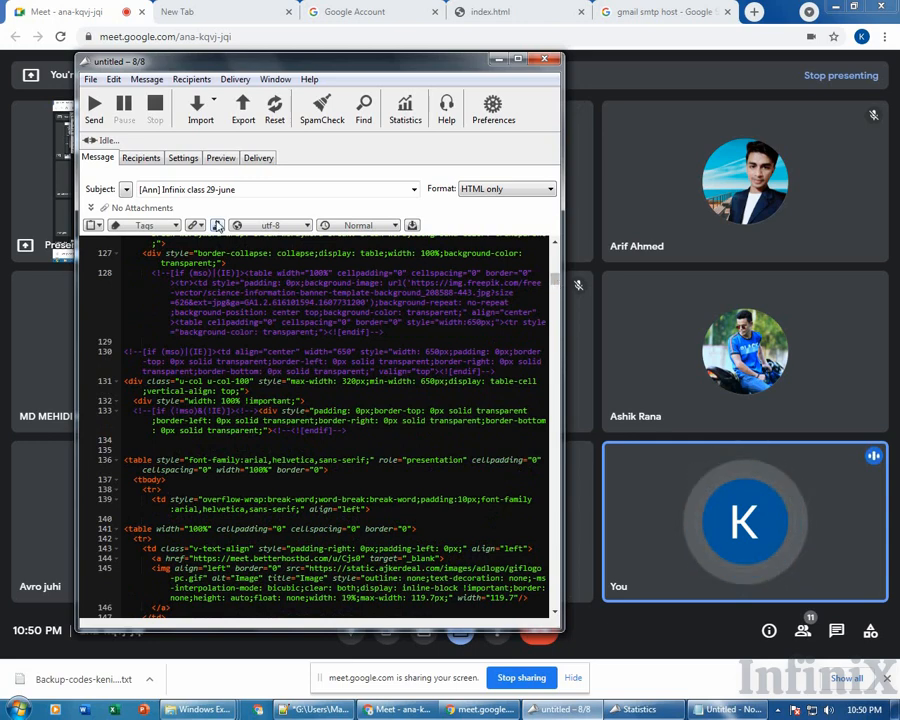
click(142, 158)
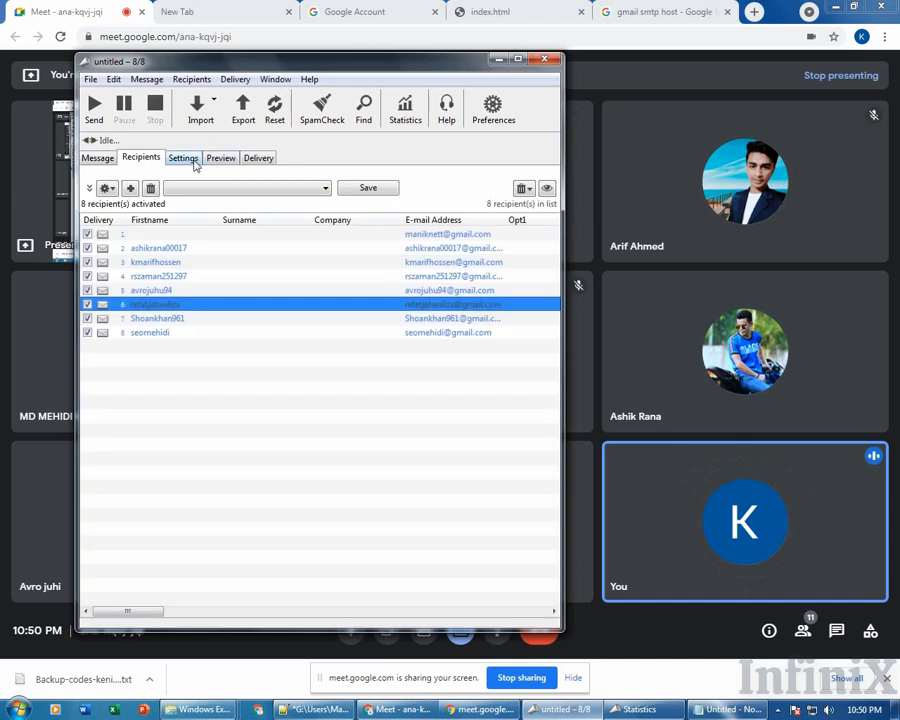
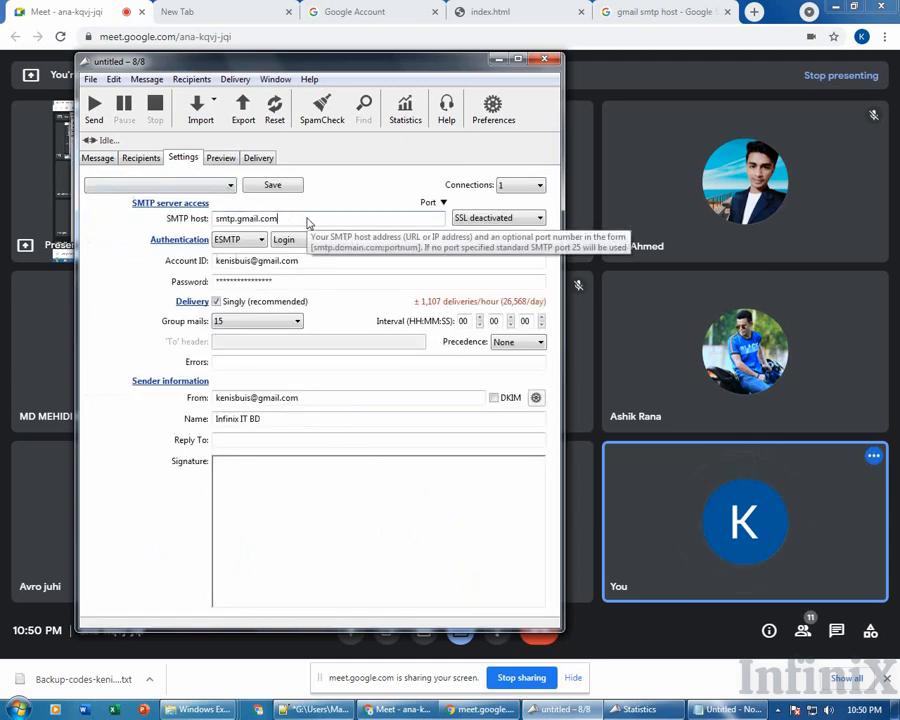
Select the smtp.gmail.com host address and display the Connections dropdown's simultaneous connection counts.
drag(280, 218, 202, 218)
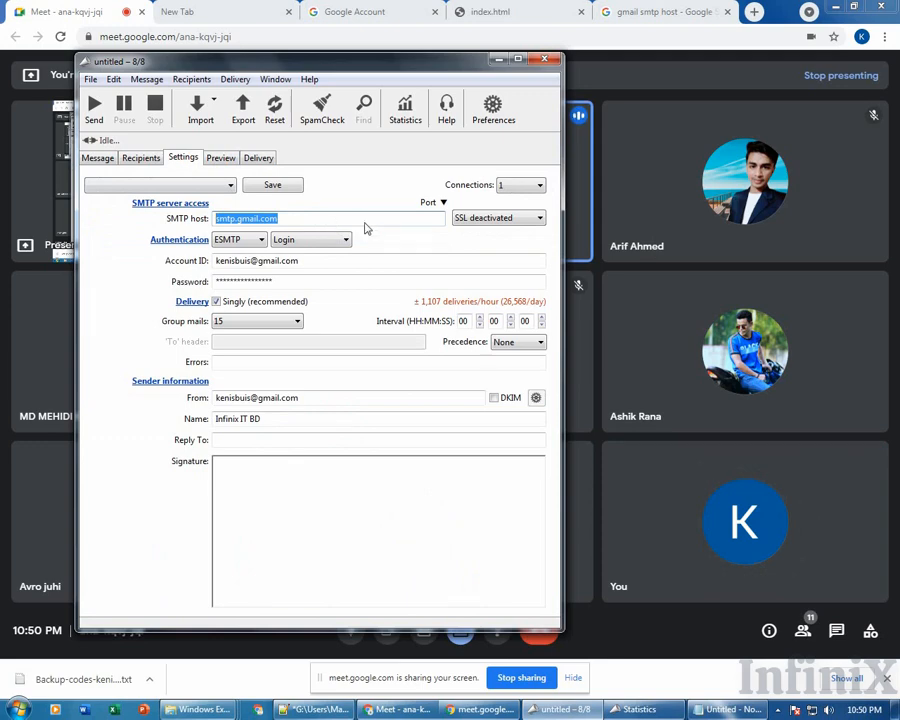
click(508, 186)
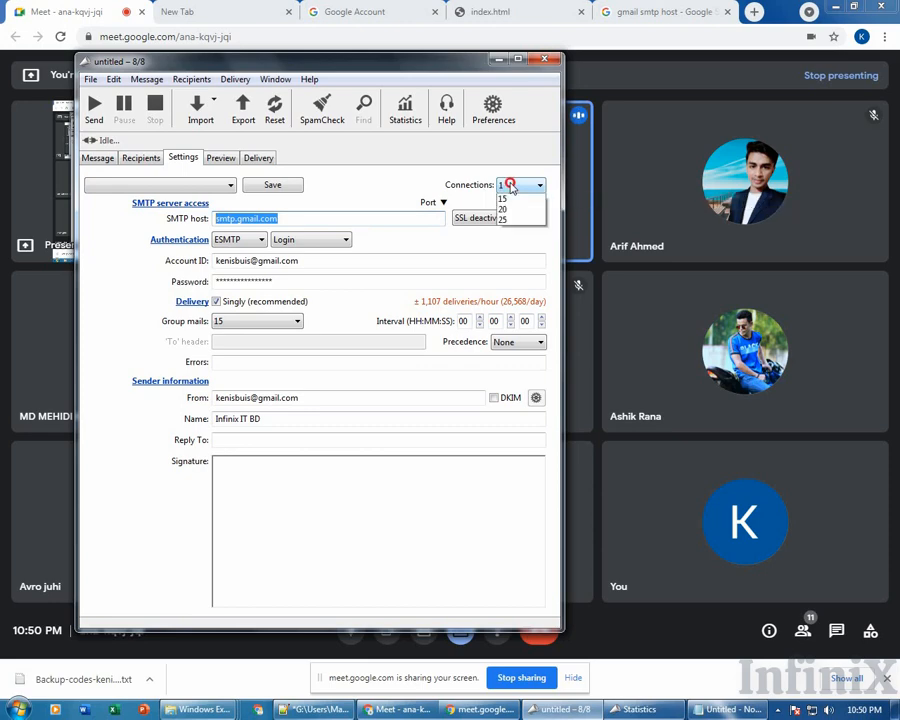
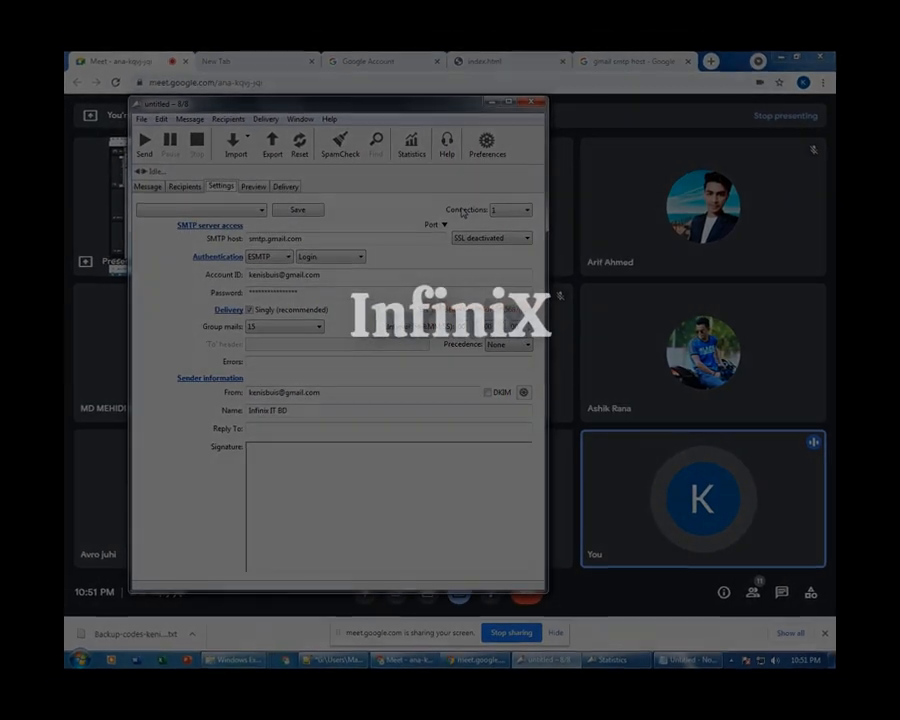
Choose 25 from the Connections dropdown for simultaneous sending connections.
click(513, 203)
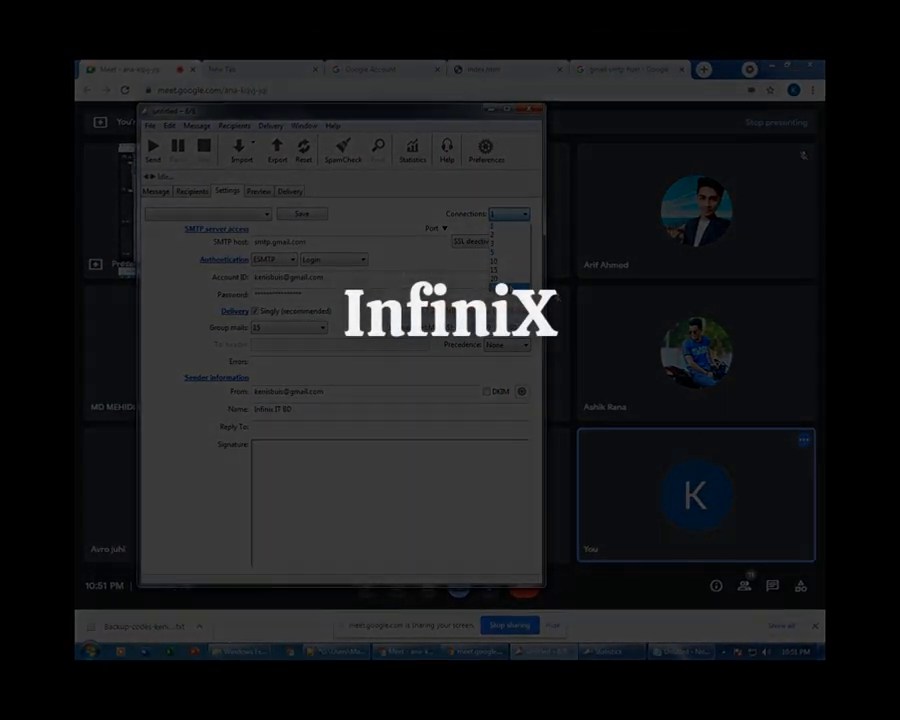
click(505, 285)
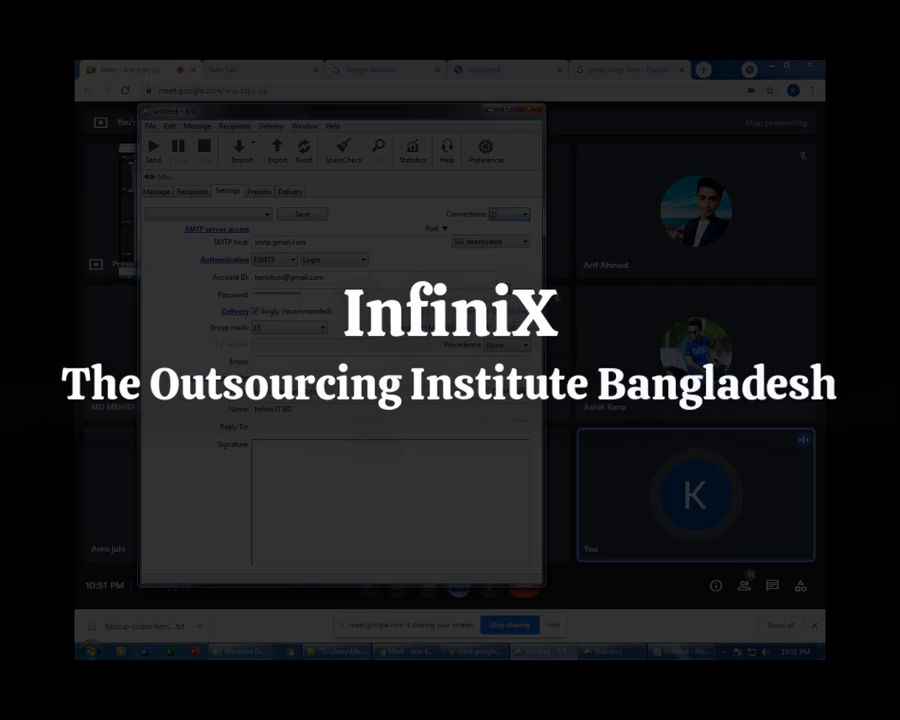